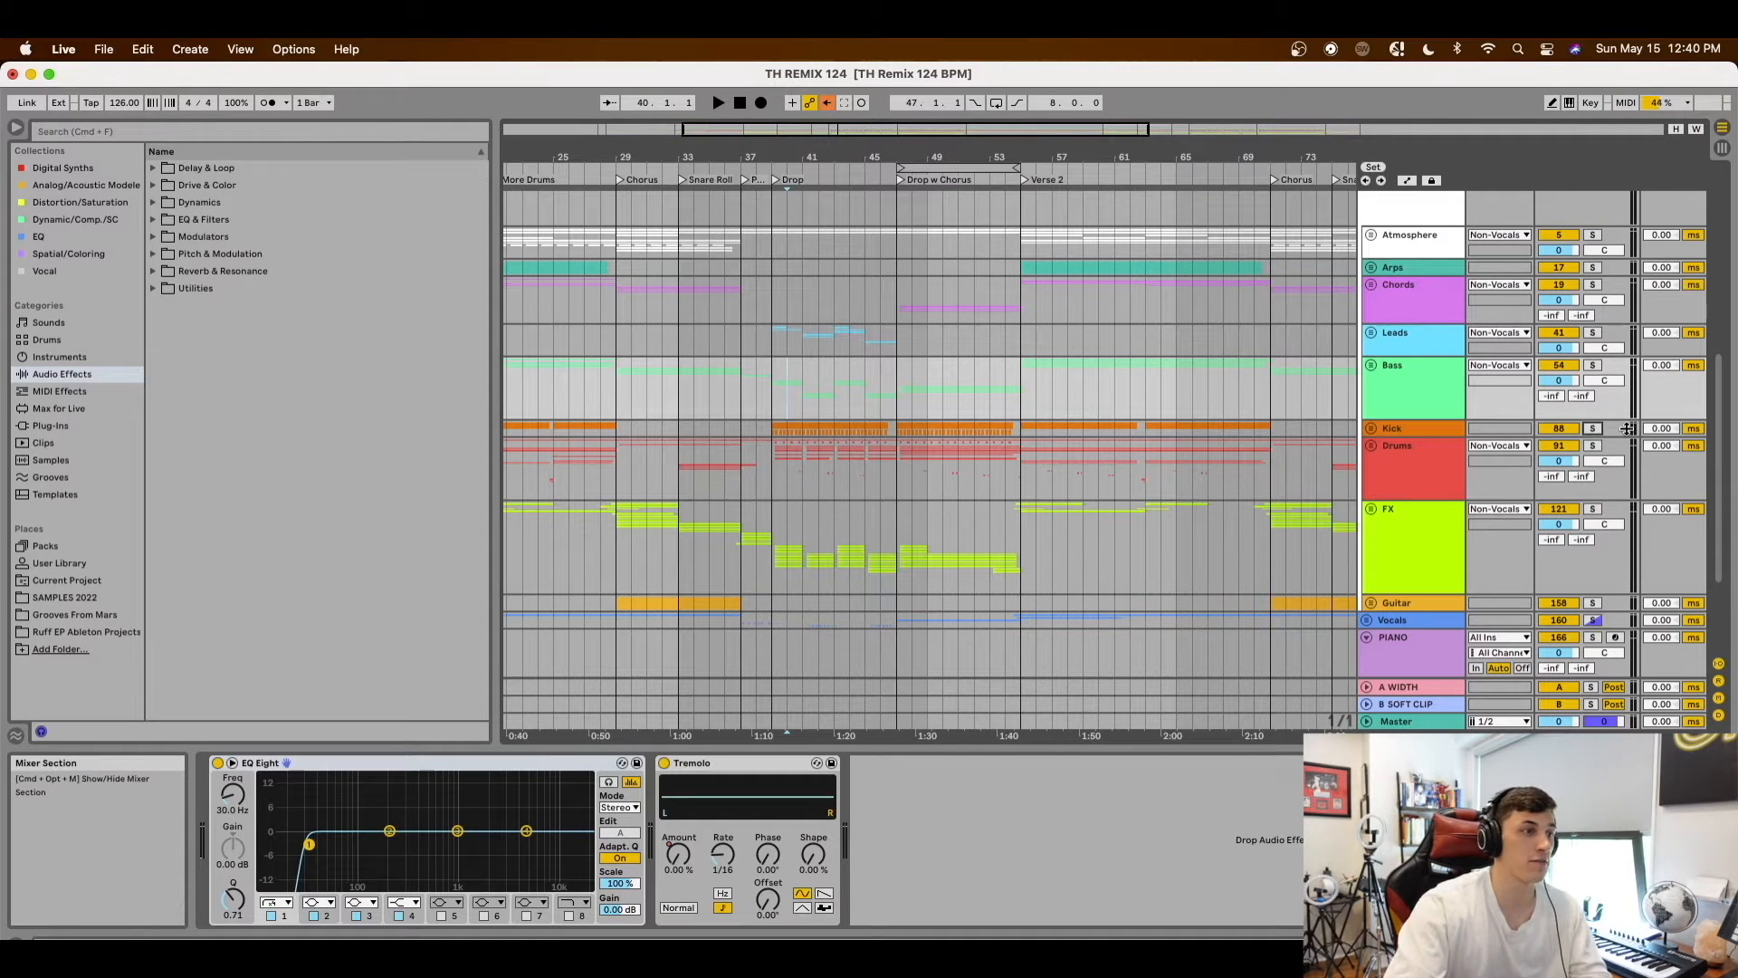
Solo the Leads group, listen to it in the Drop section, and clear the solo
left_click(773, 334)
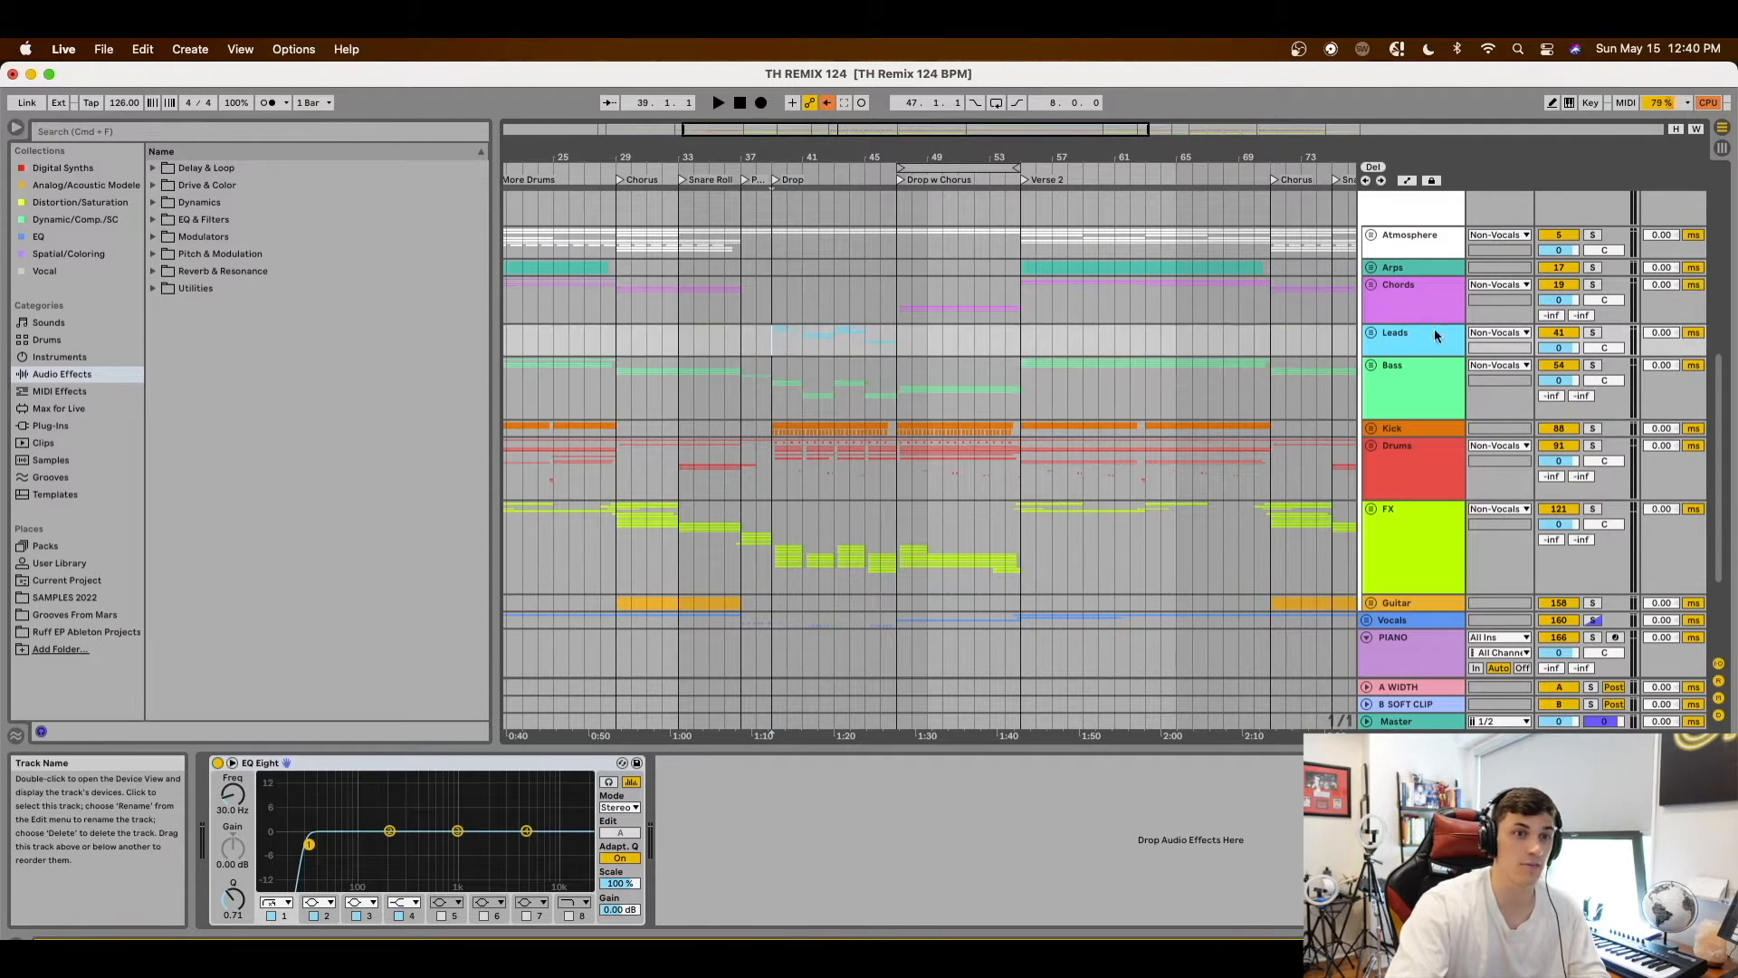
key("space")
left_click(1592, 333)
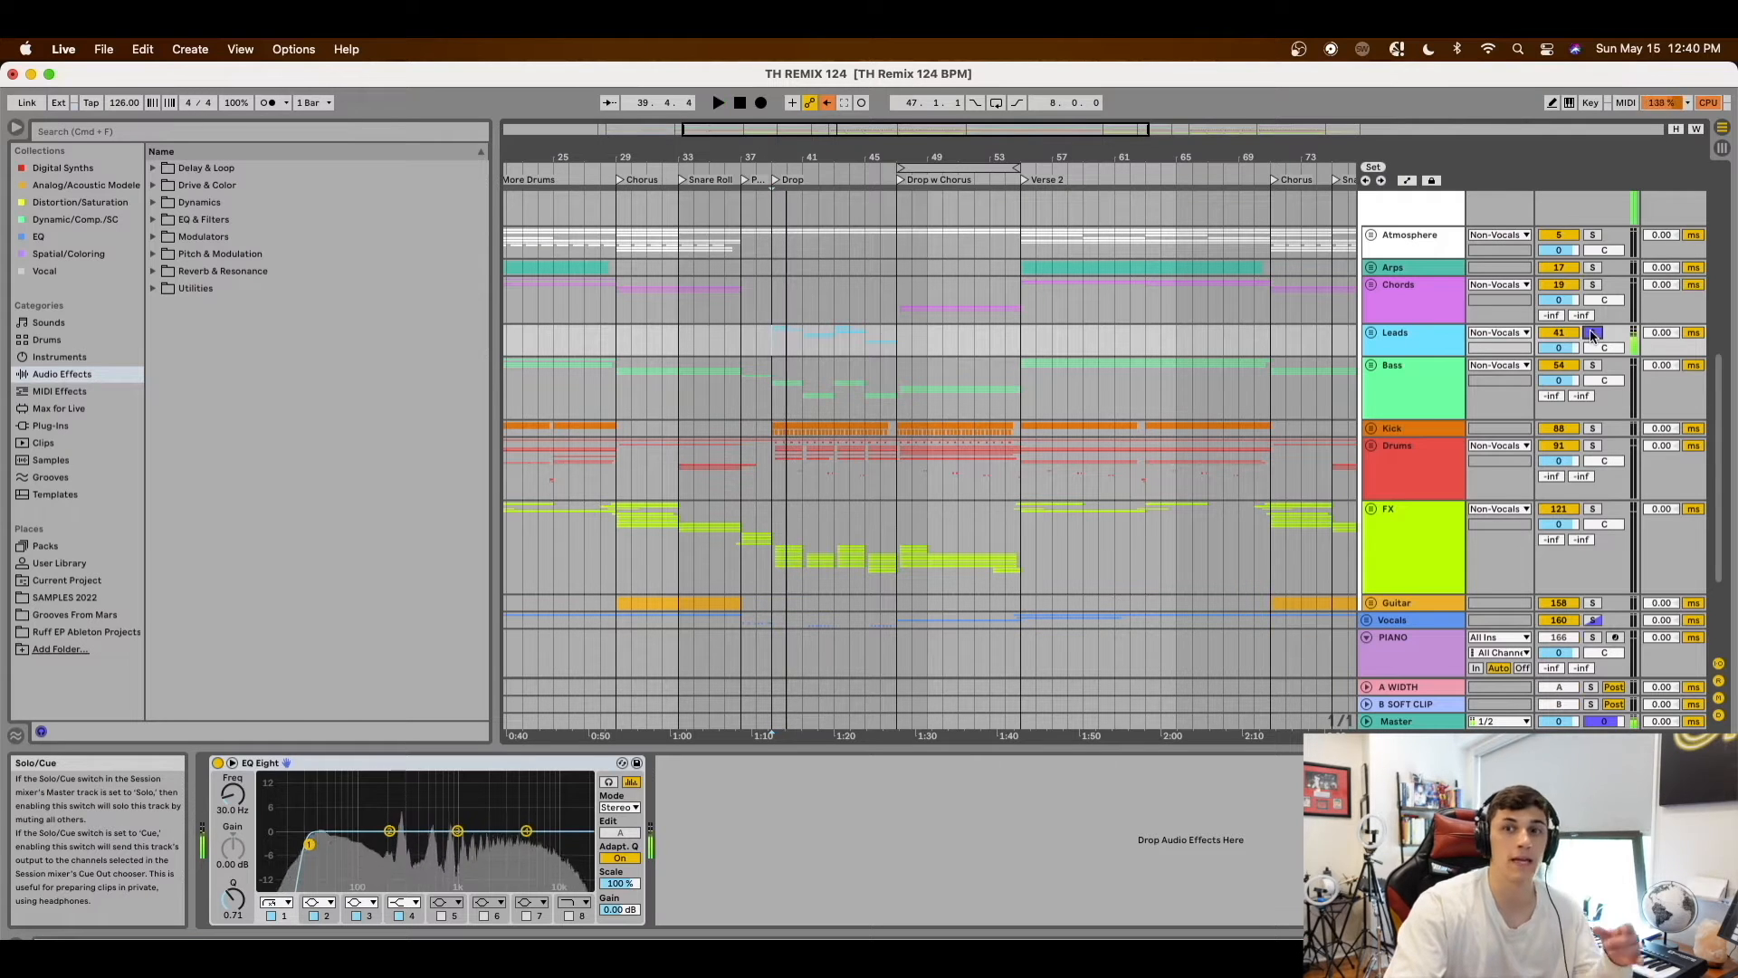
left_click(1592, 333)
left_click(1593, 333)
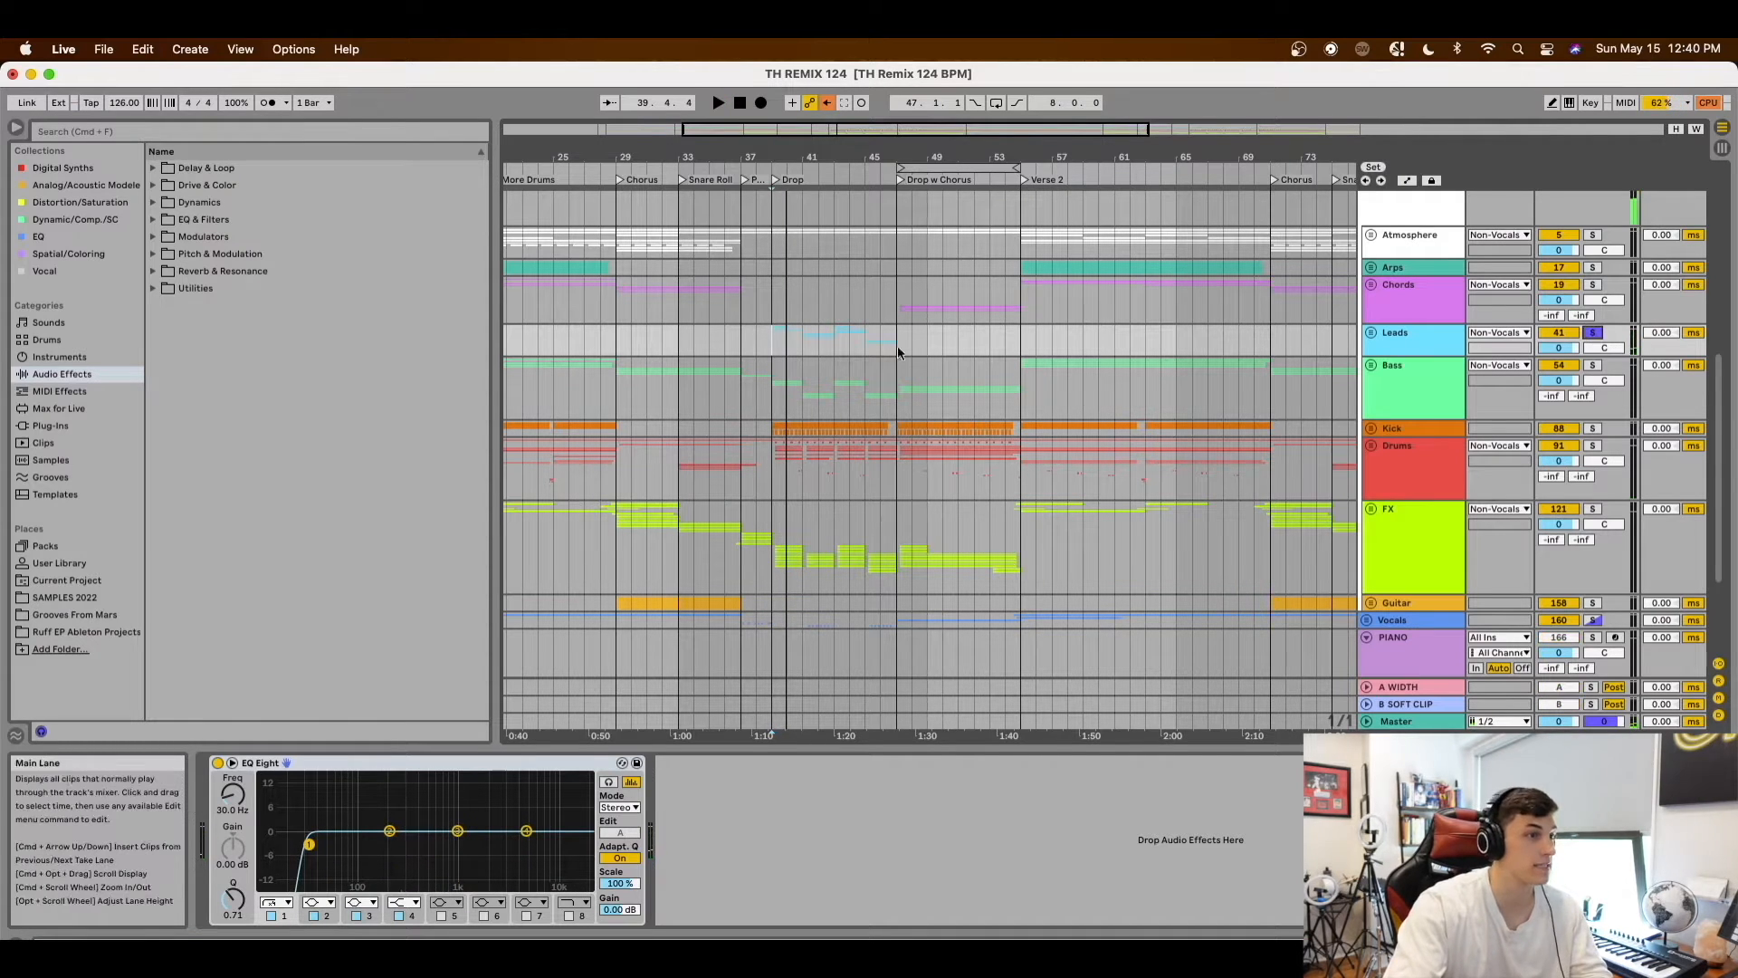
left_click(806, 340)
key("space")
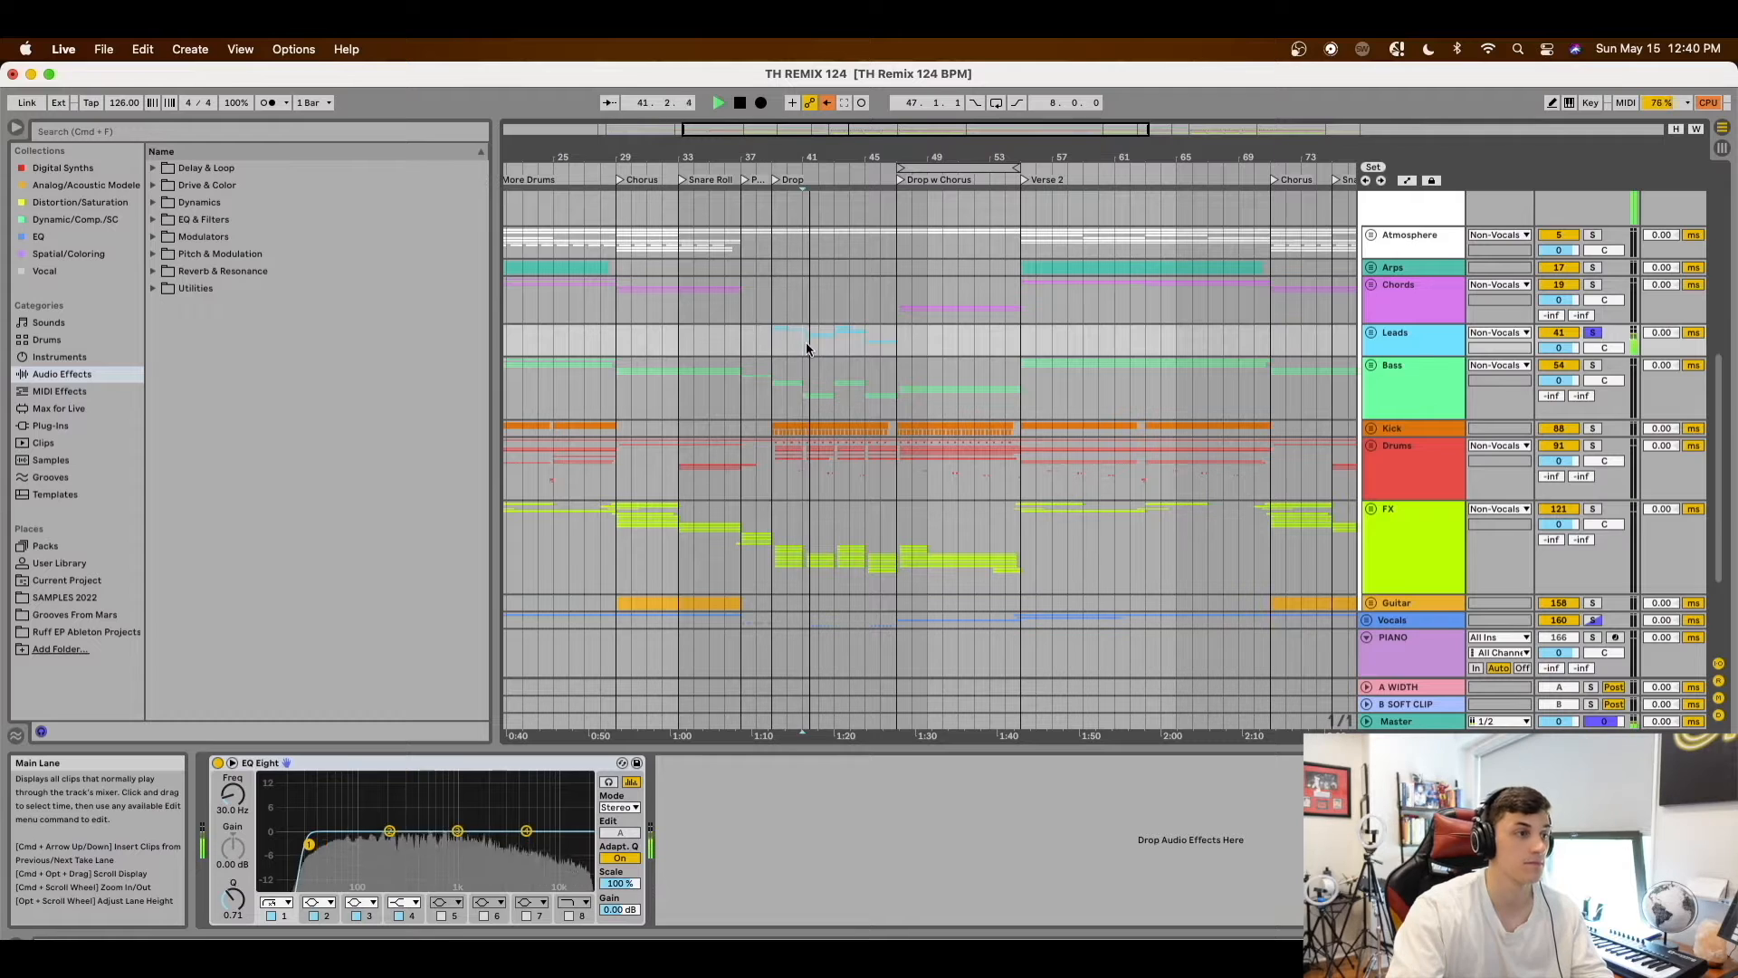
left_click(1590, 334)
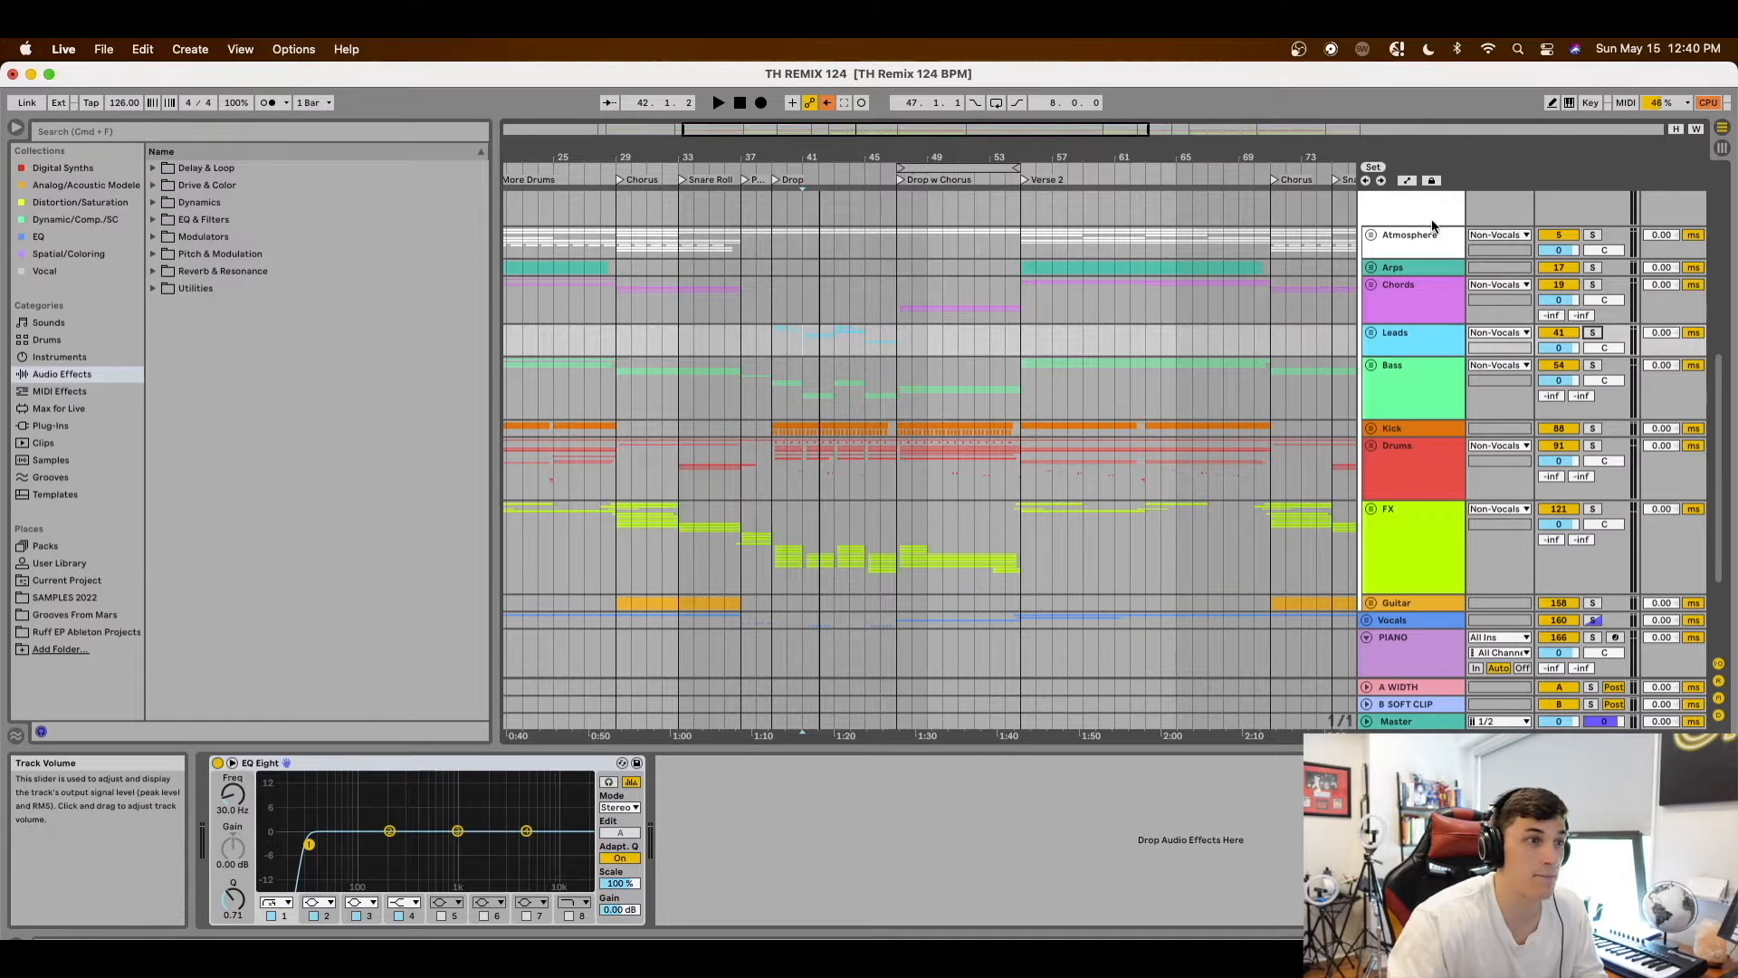
Unfold the Atmosphere group and its Full Track subgroup, and listen to the soloed Vinyl track from the Drop marker
left_click(1370, 233)
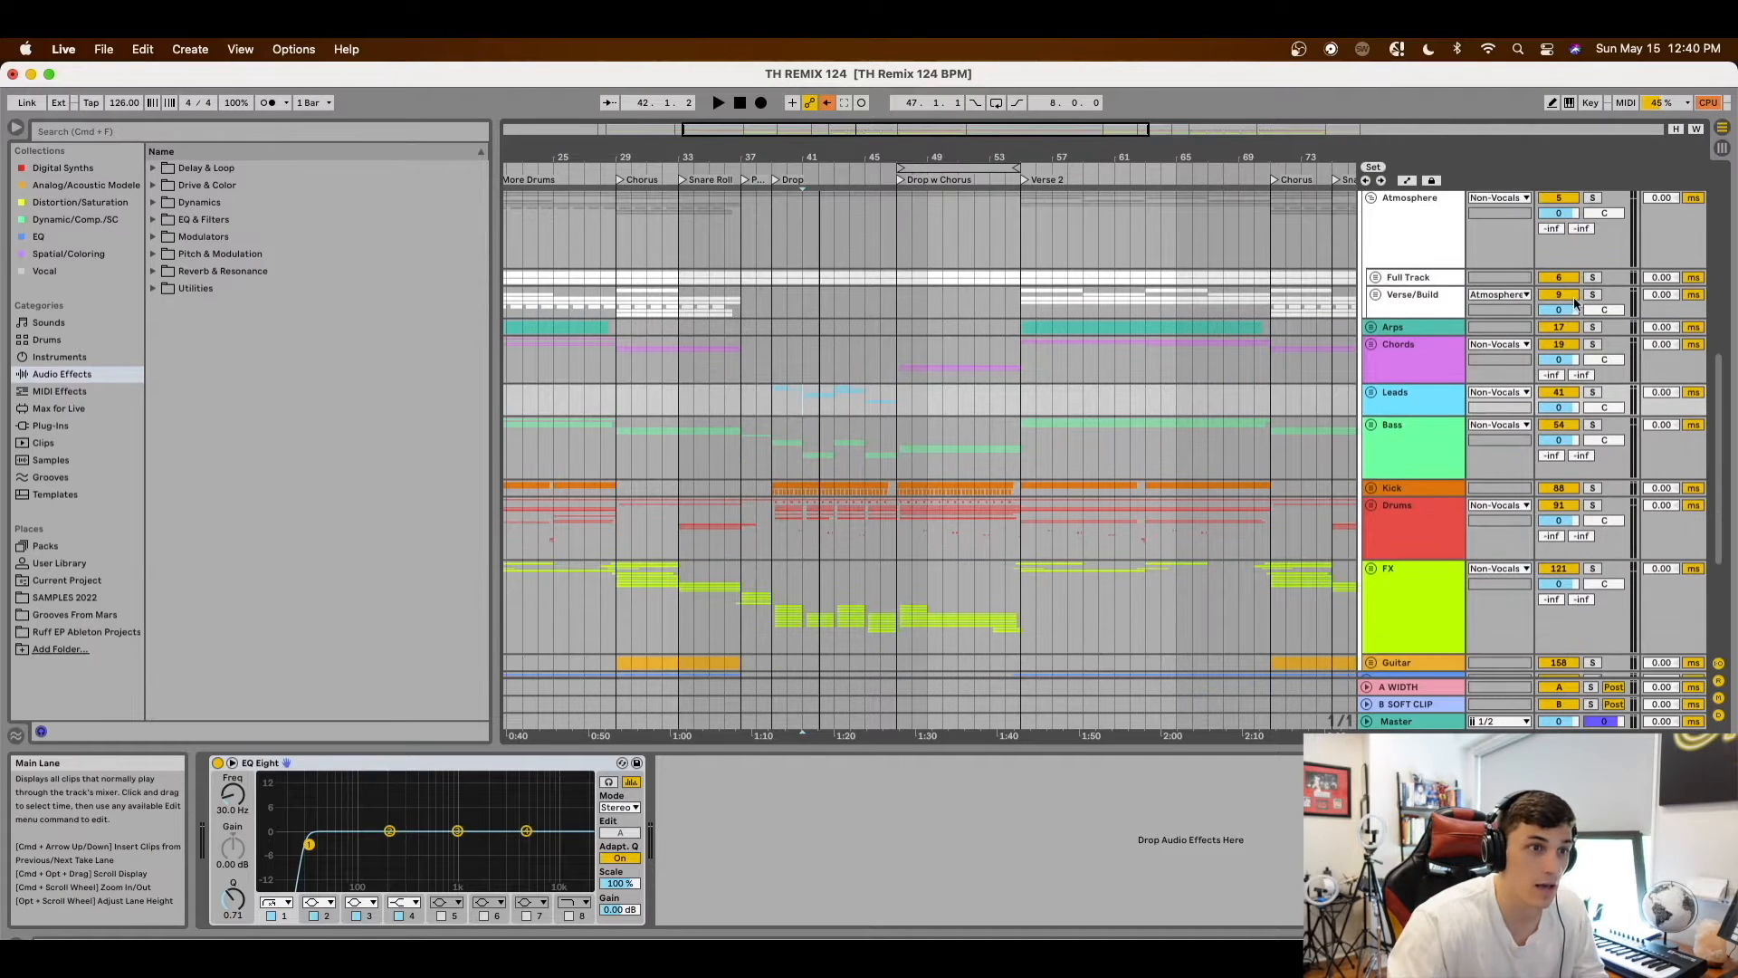
left_click(1374, 278)
left_click(759, 384)
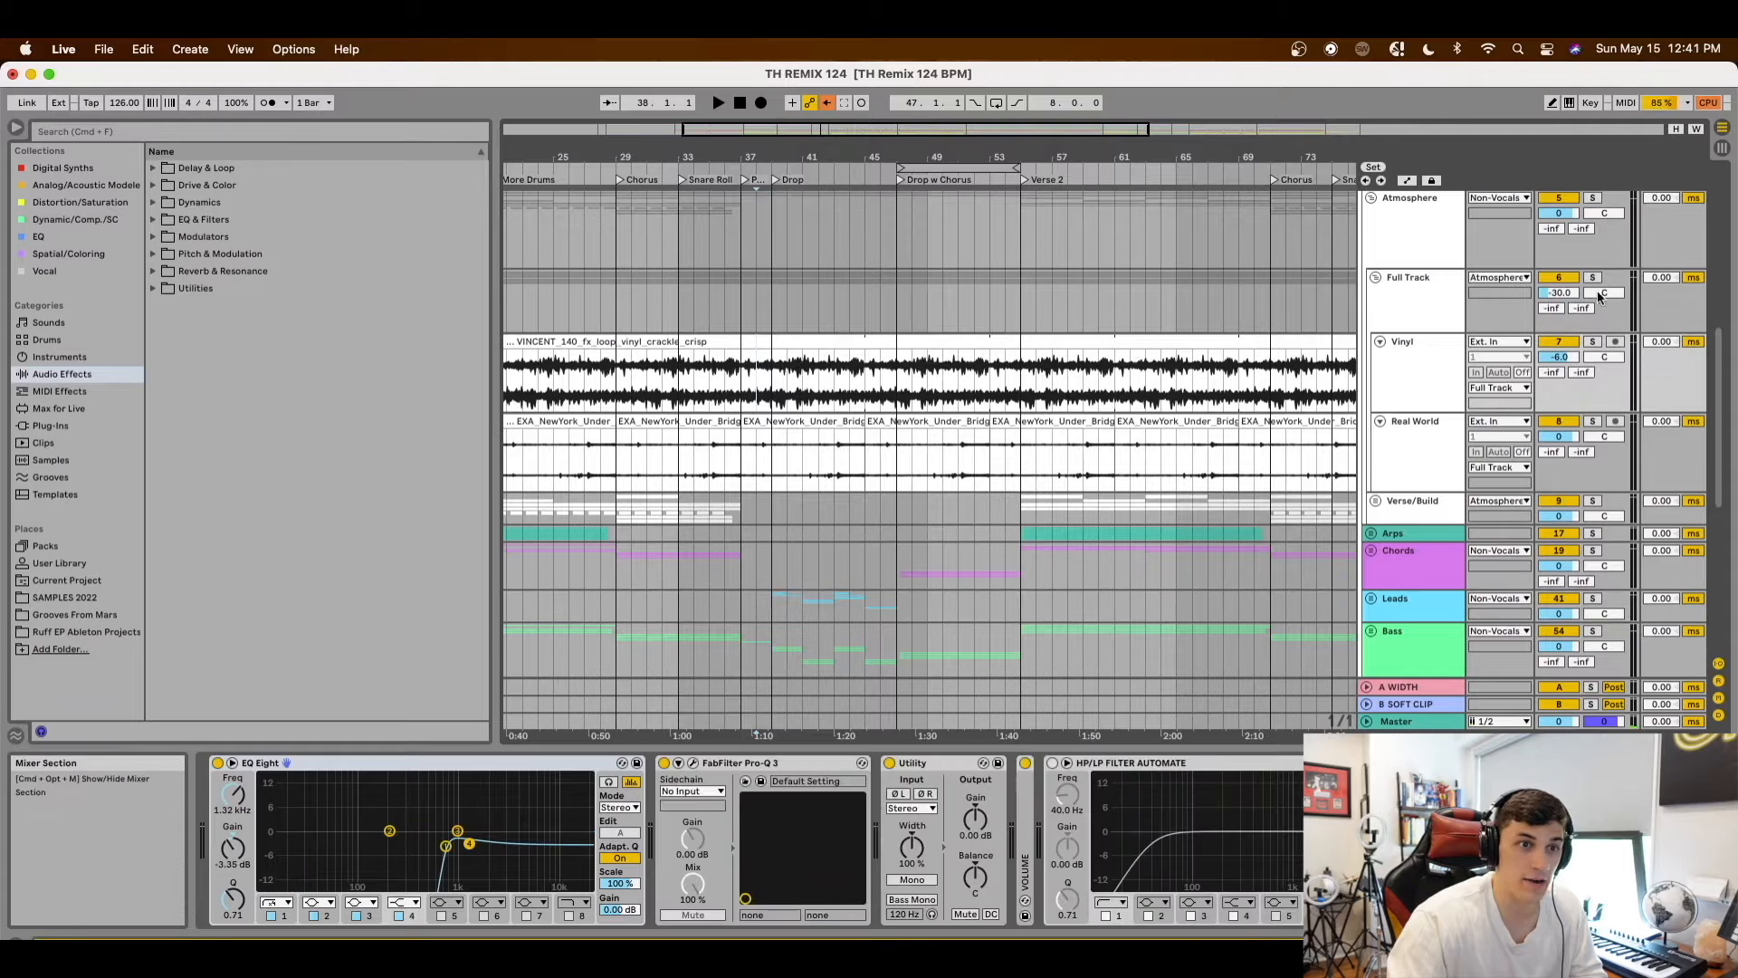
key("s")
left_click(773, 386)
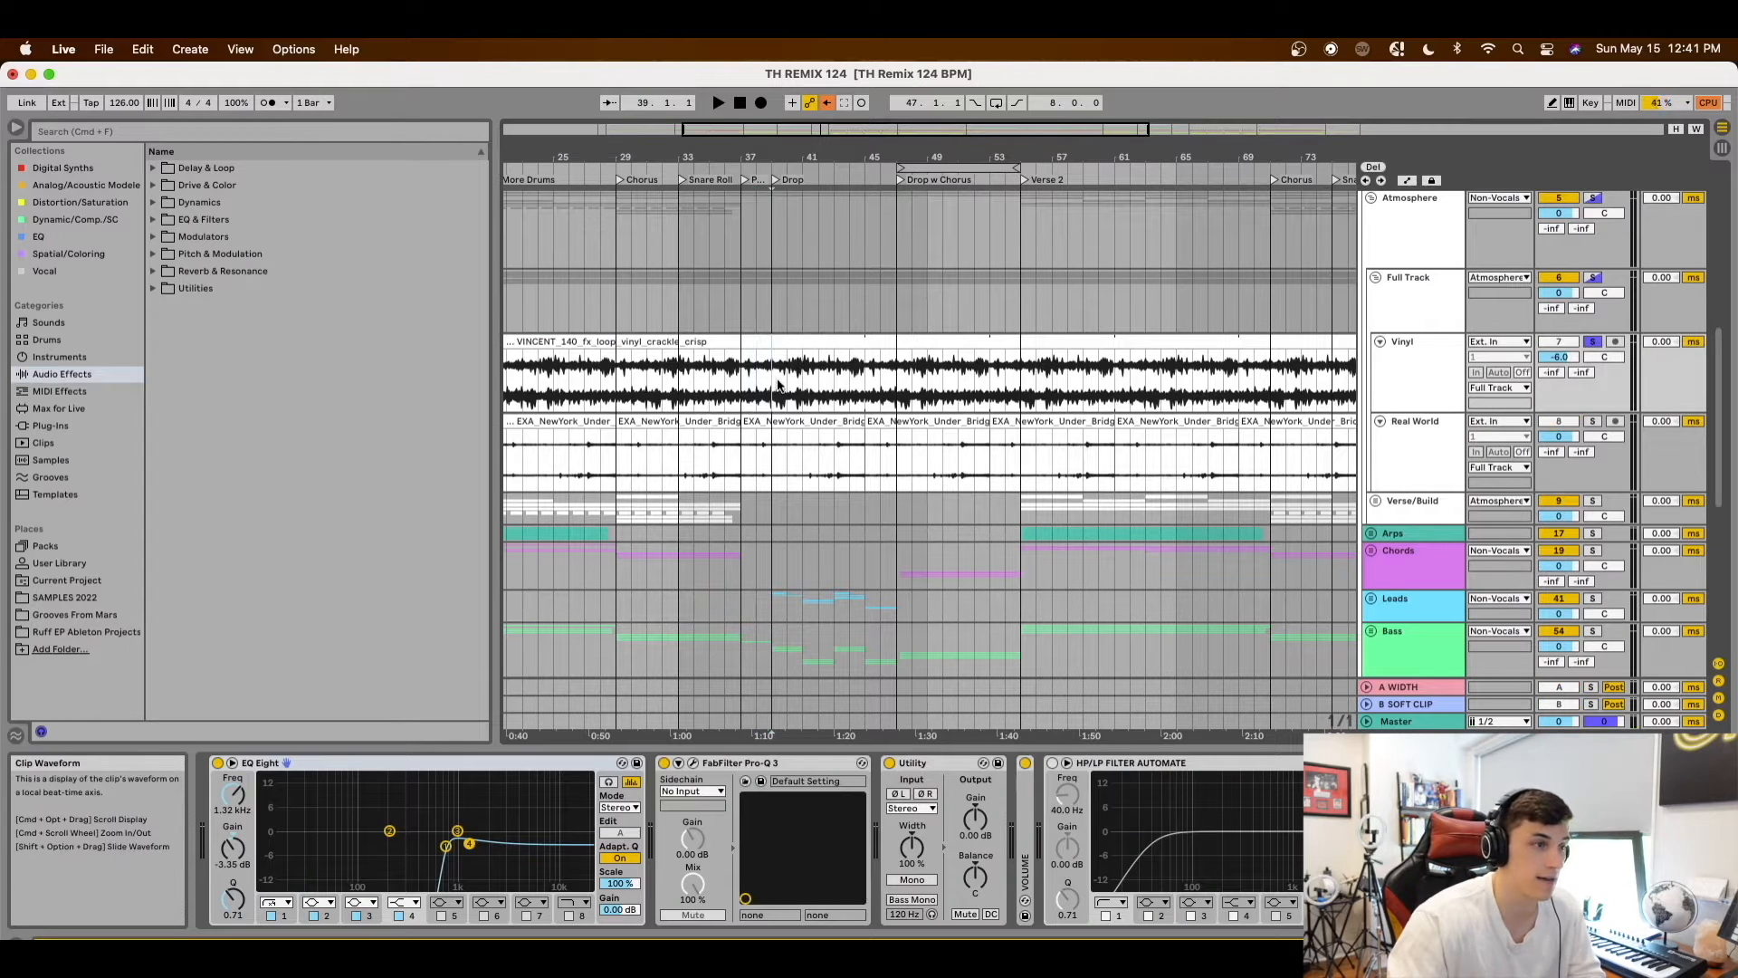
key("space")
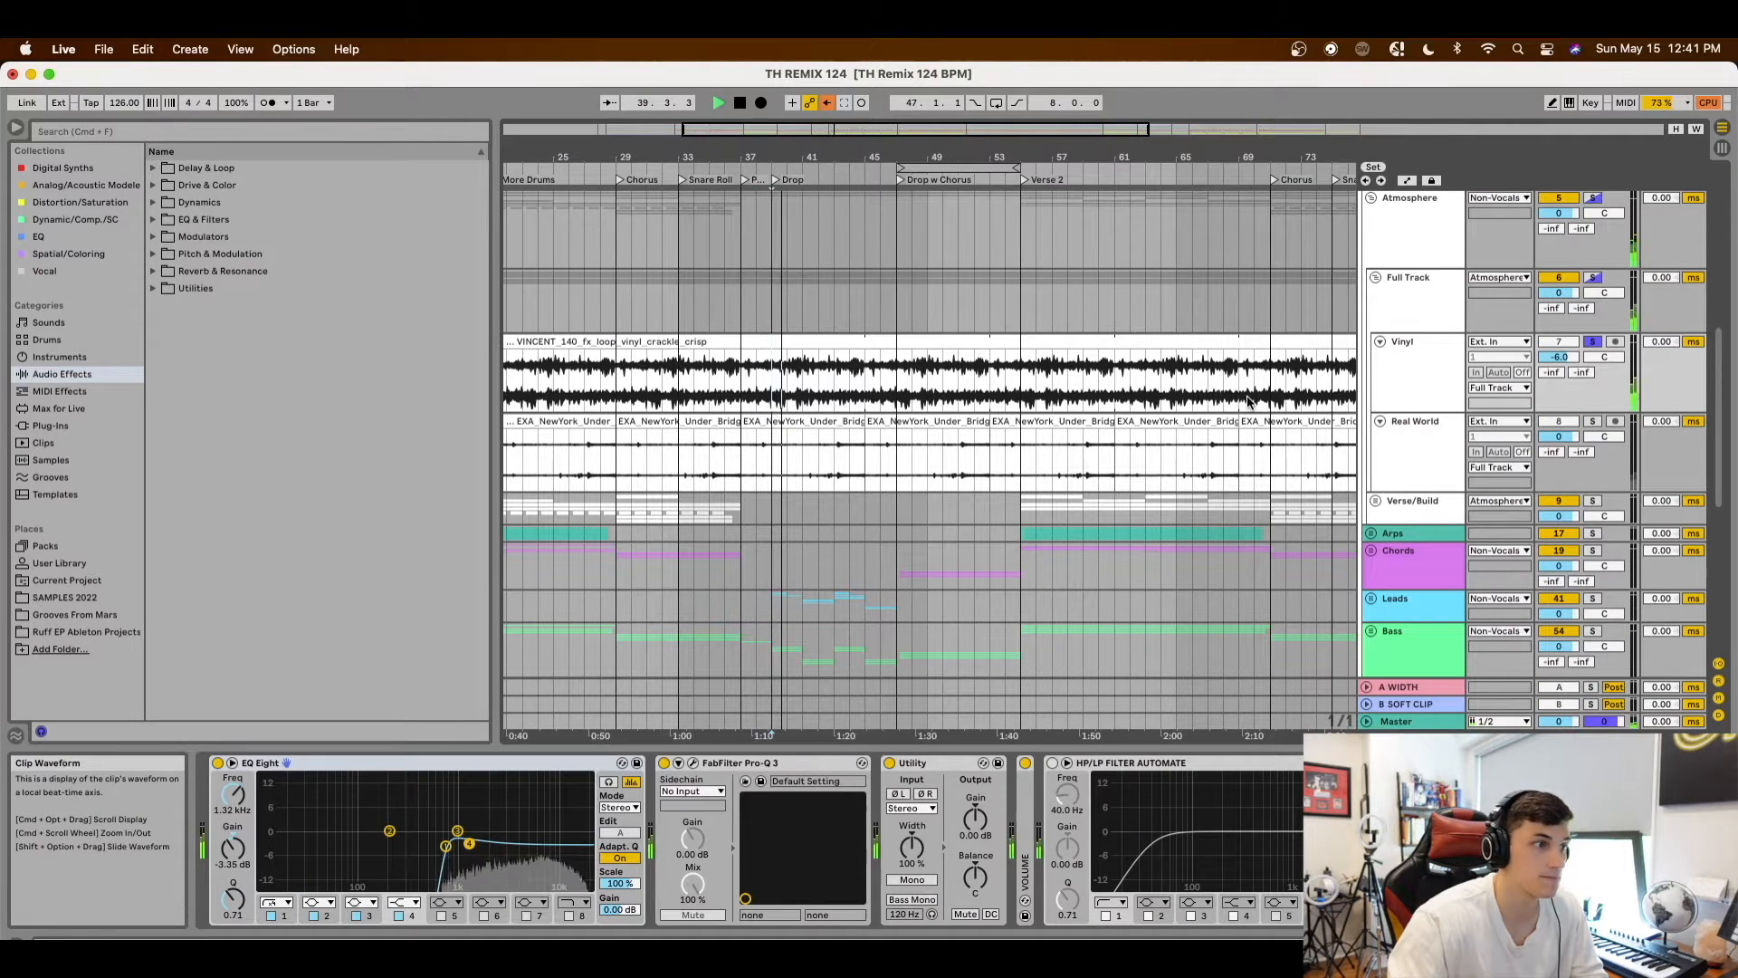
key("space")
Listen to the soloed Real World track from the Drop, and fold the Full Track group with its solo off
left_click(1594, 421)
left_click(764, 454)
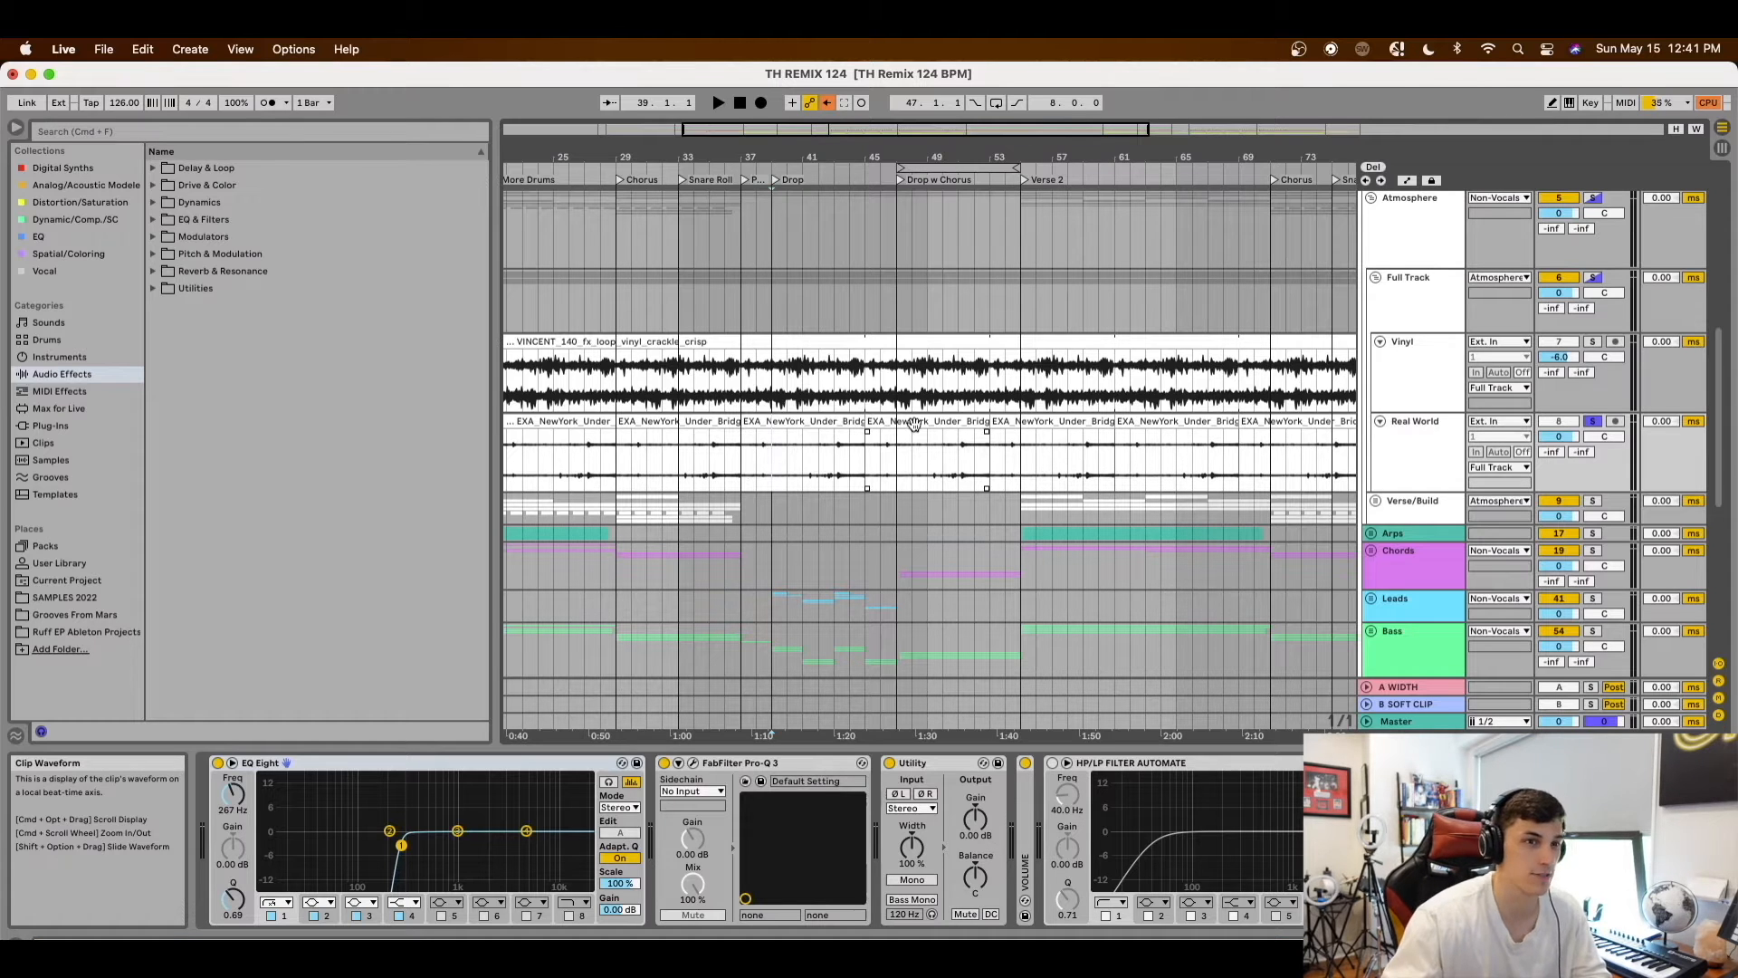
key("space")
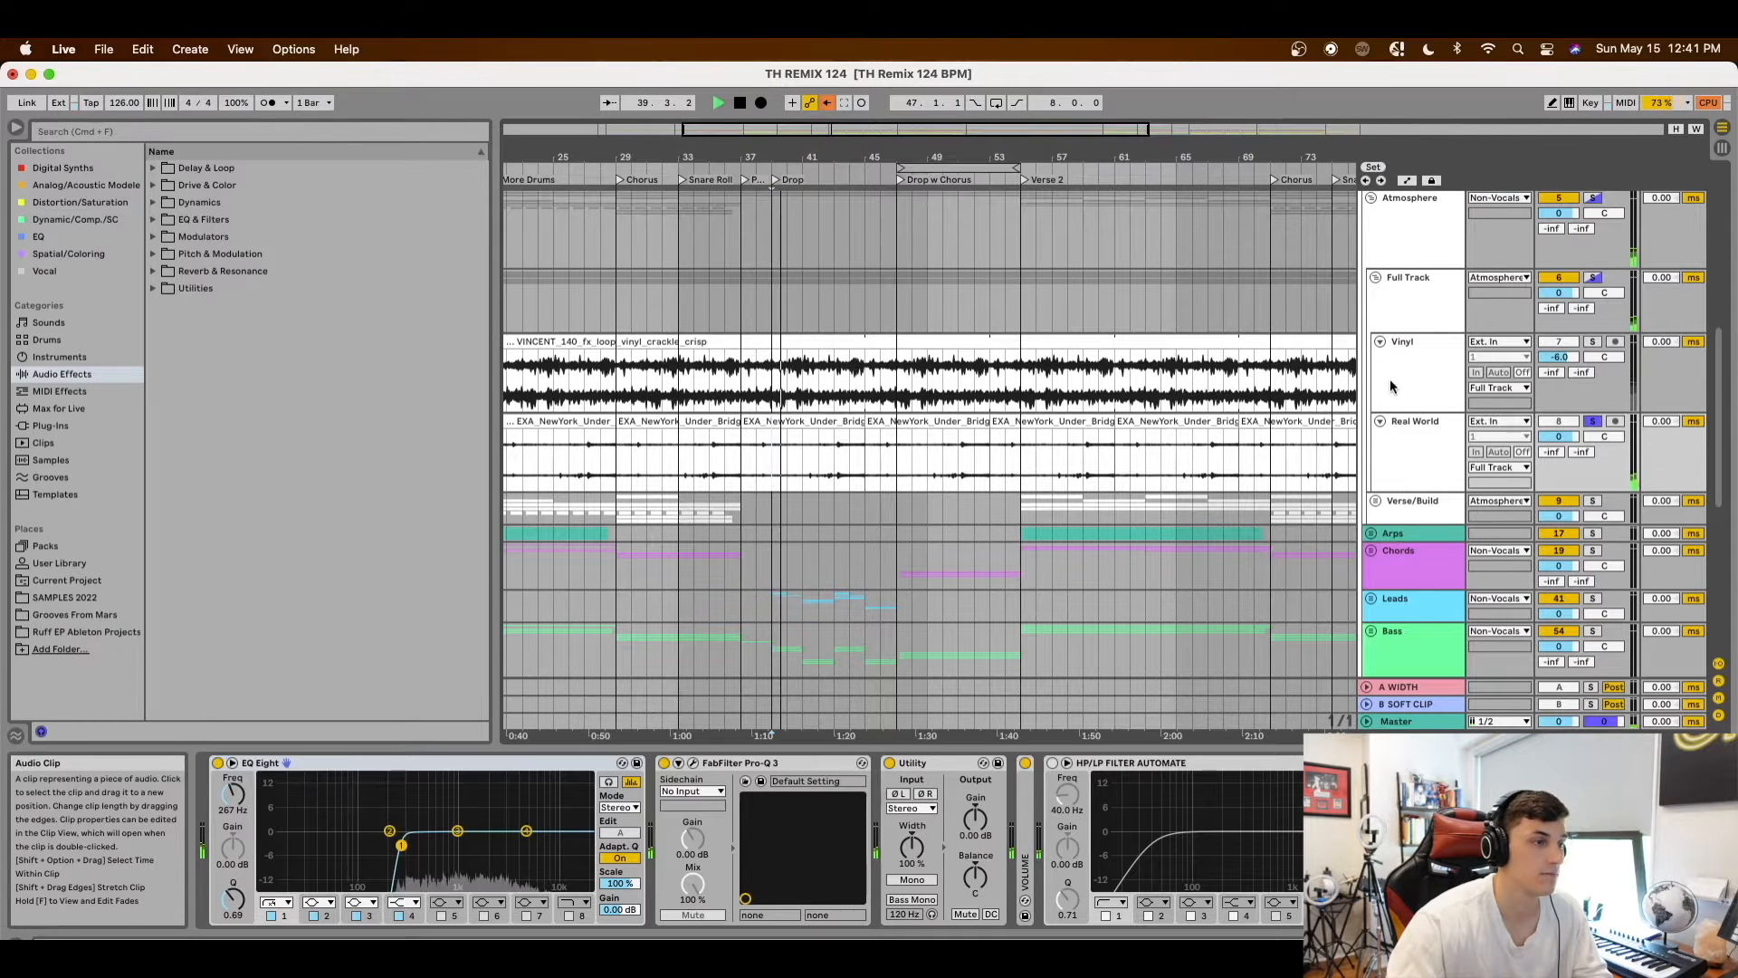
key("space")
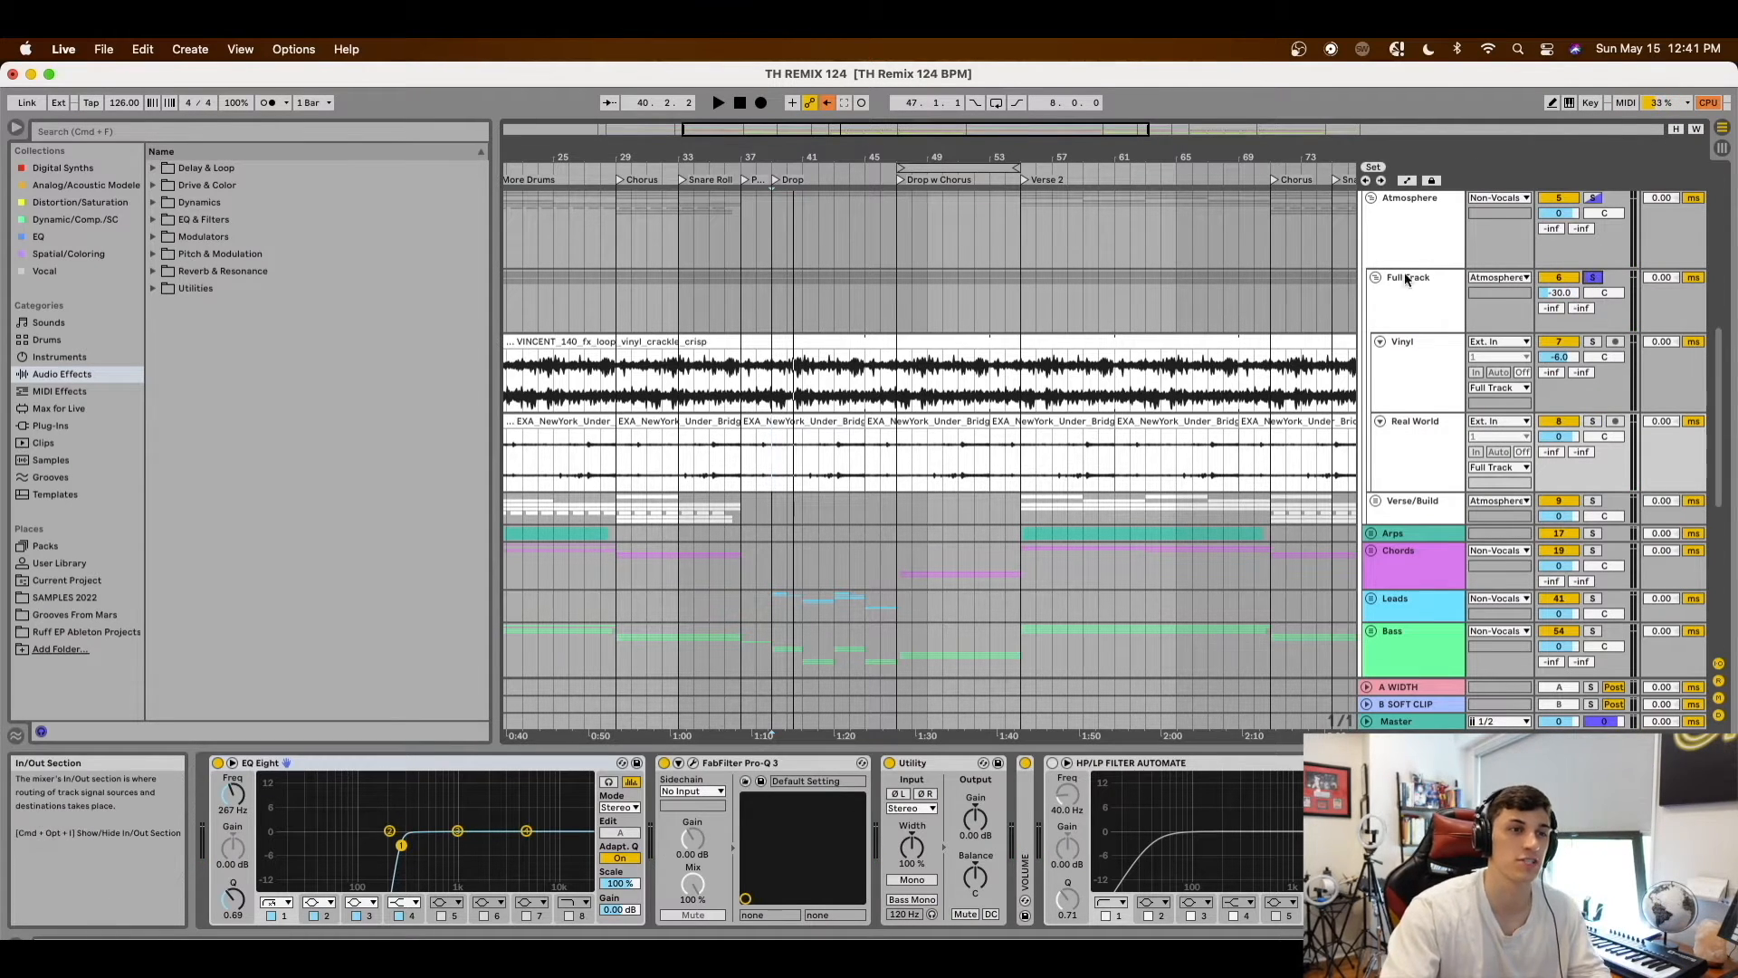
left_click(1375, 277)
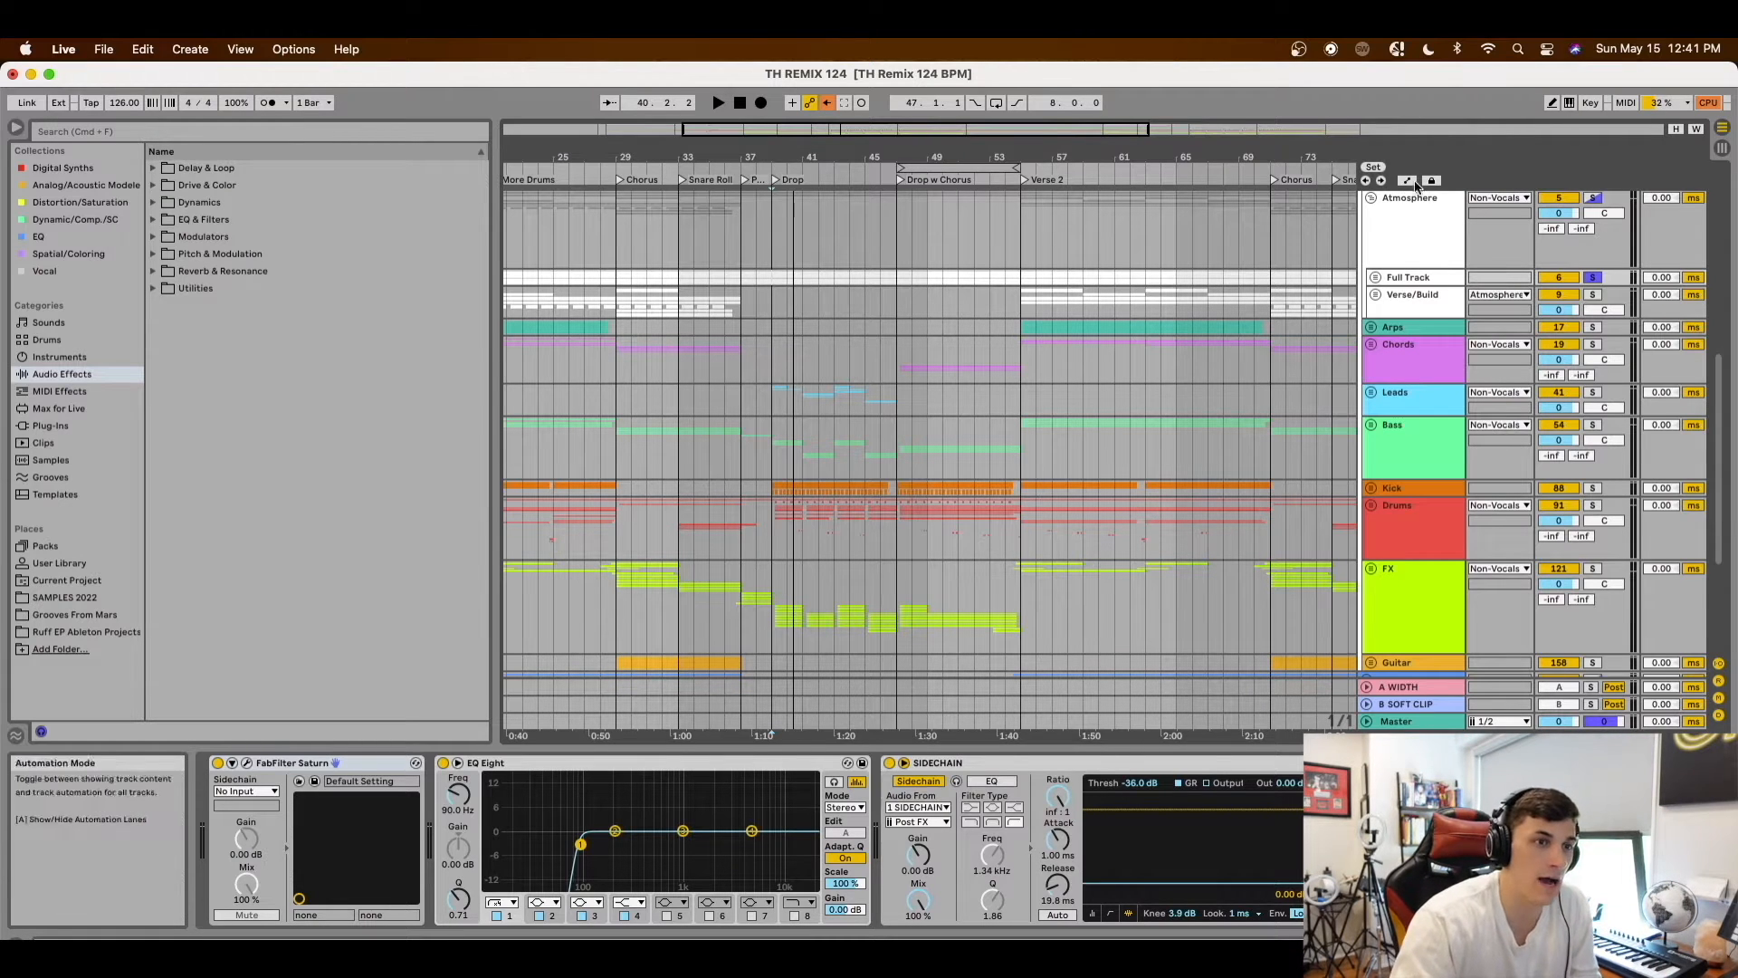
left_click(1589, 277)
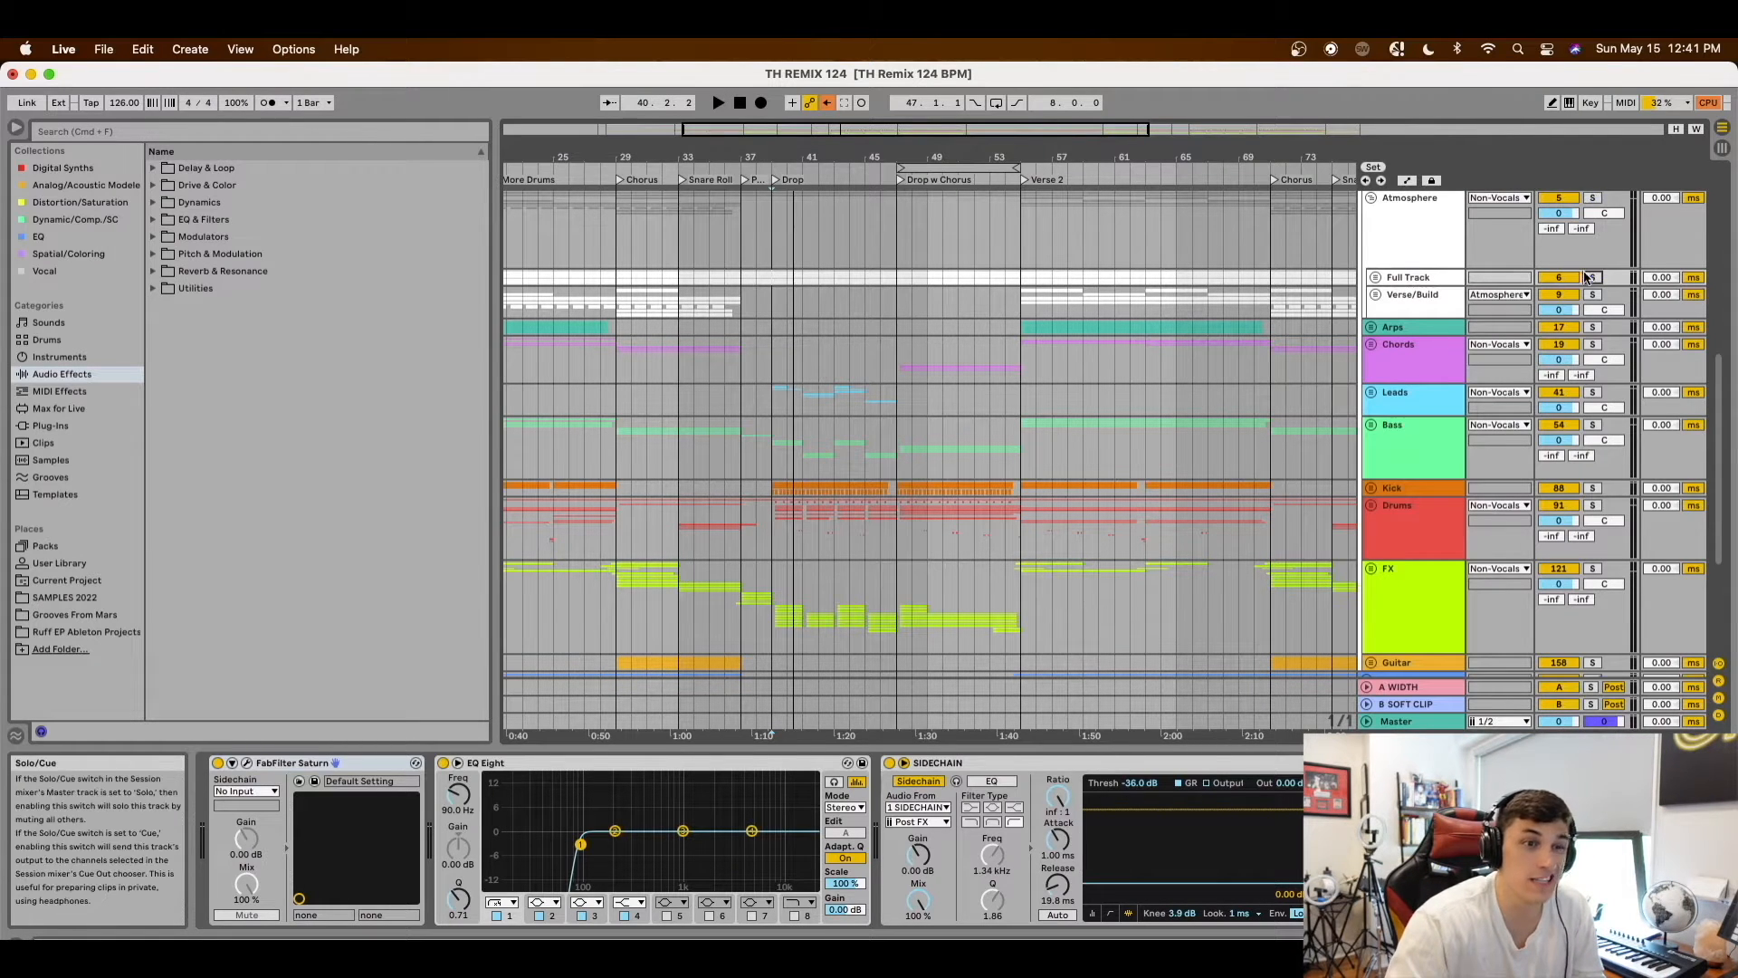
Unfold the Leads group and its subgroup 2, and play the soloed subgroup's Laser 1 clips from bar 41
left_click(1372, 392)
scroll(1091, 306, "down", 3)
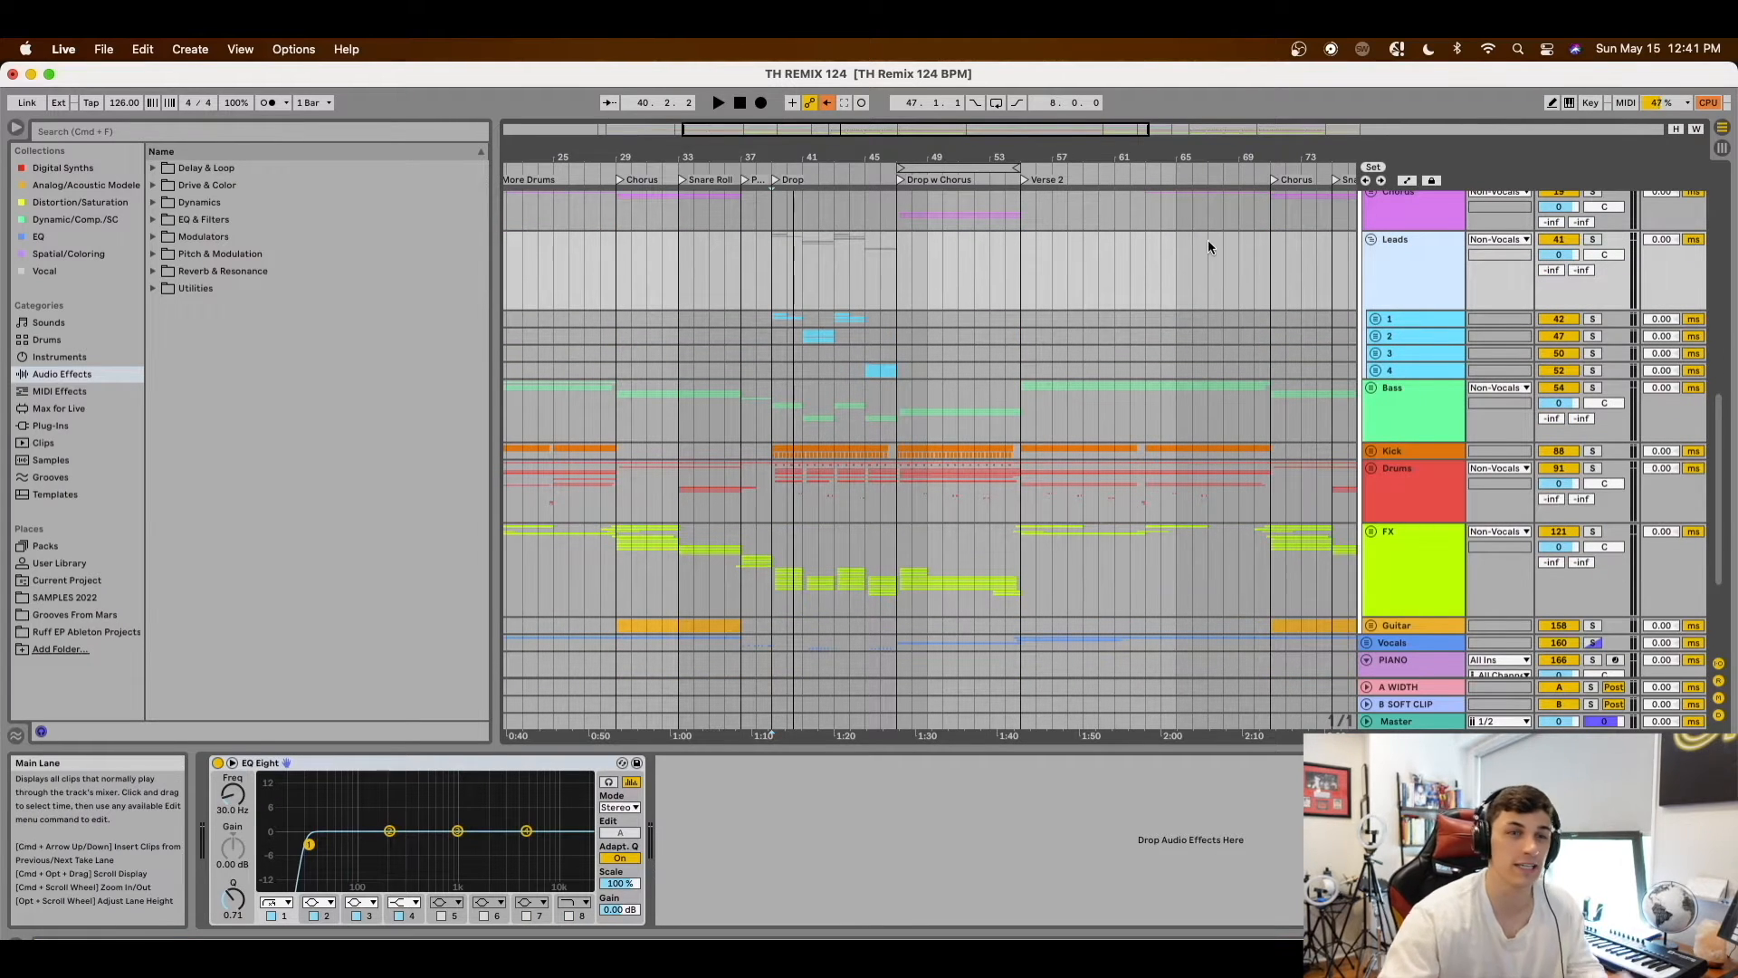
left_click(761, 335)
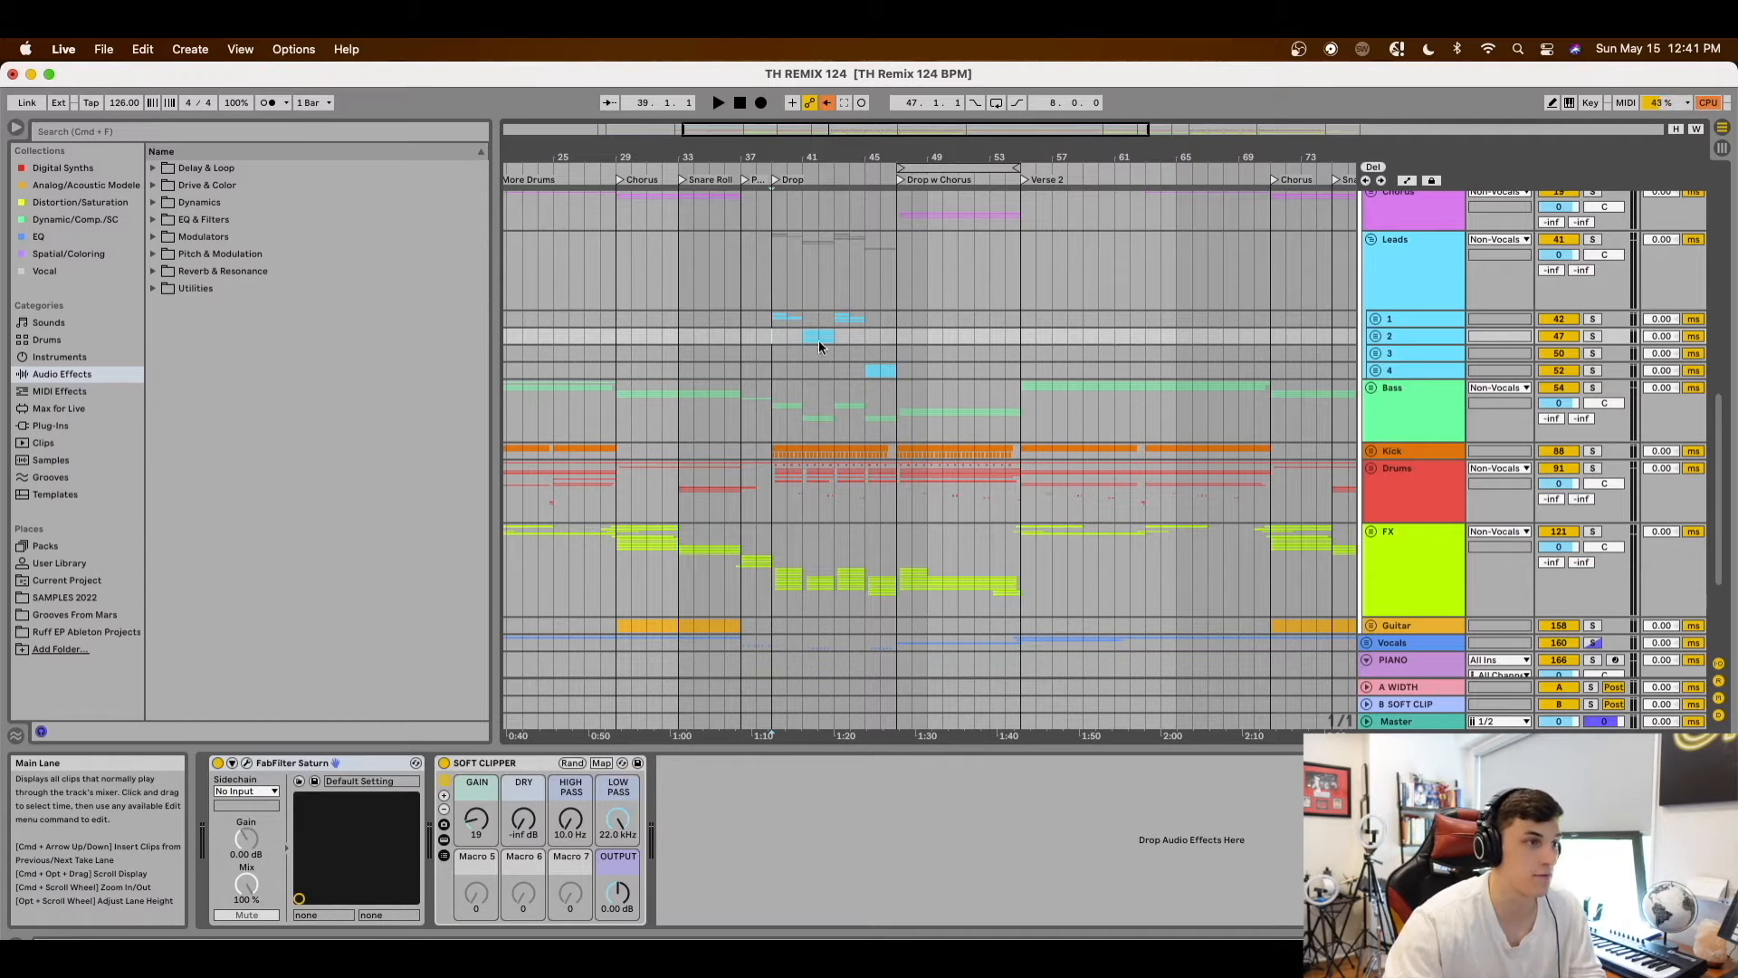
left_click(1375, 336)
scroll(877, 344, "down", 2)
scroll(817, 335, "up", 5)
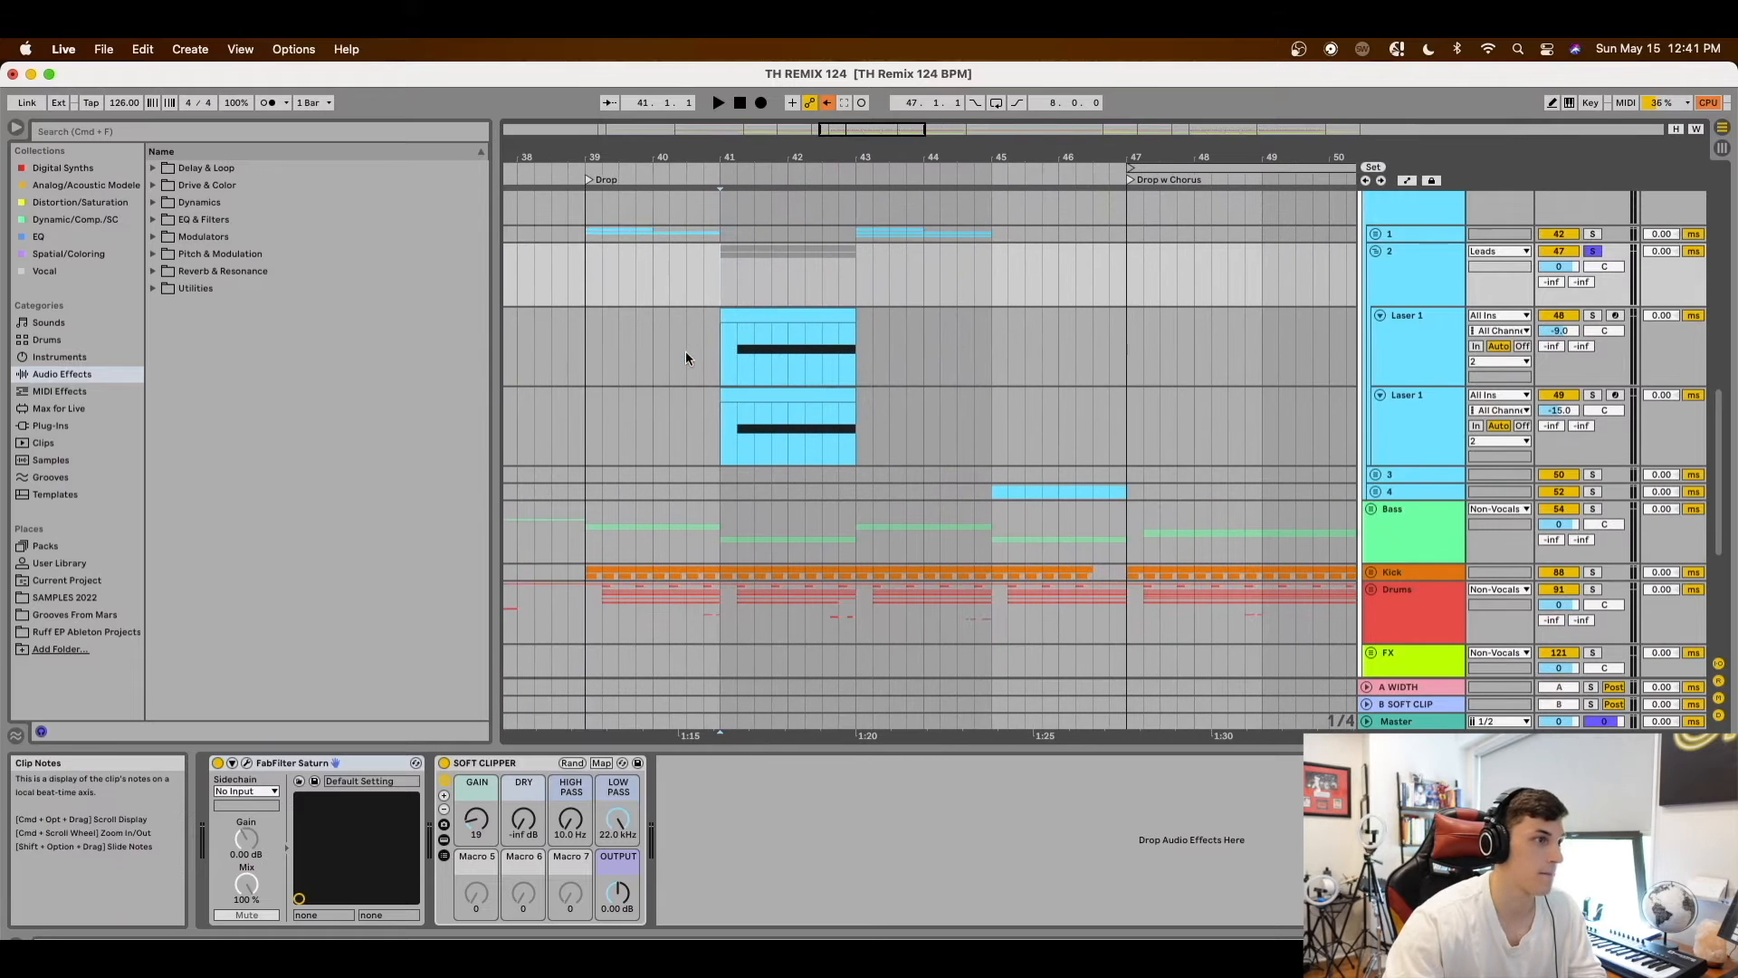
left_click(730, 358)
key("space")
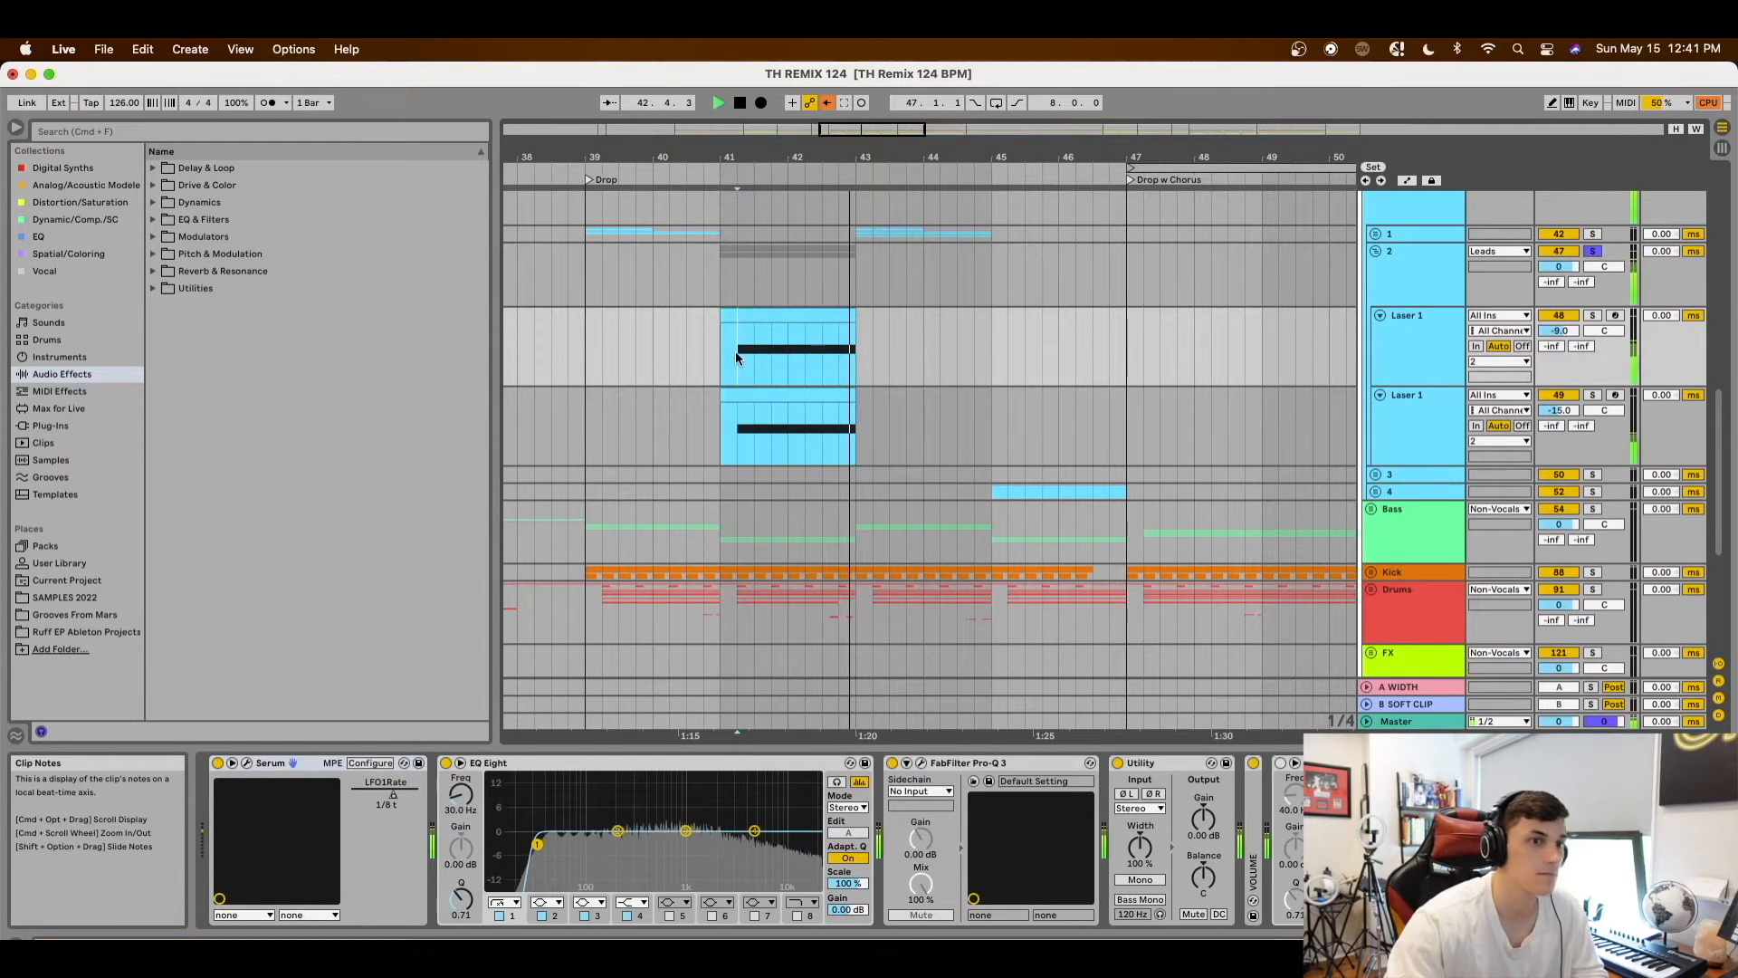
key("space")
Examine the Drive setting of the FabFilter Saturn on Leads subgroup 2, and close the plug-in window
left_click(1441, 290)
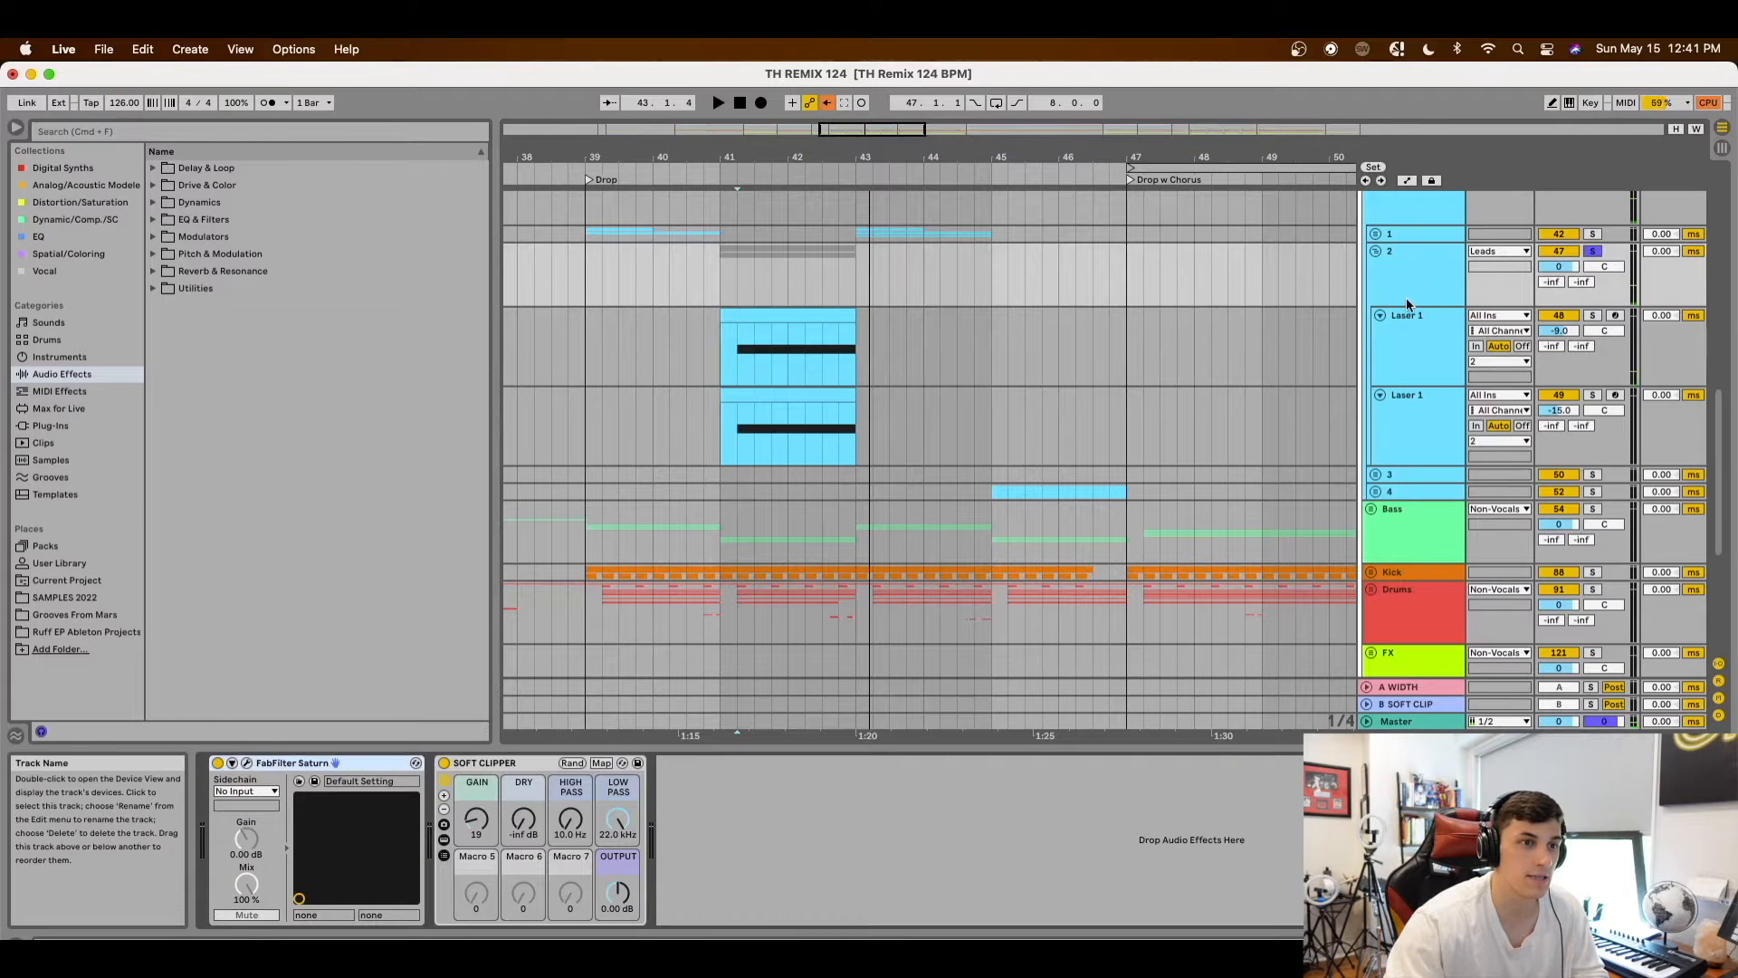
left_click(1420, 341)
left_click(1398, 264)
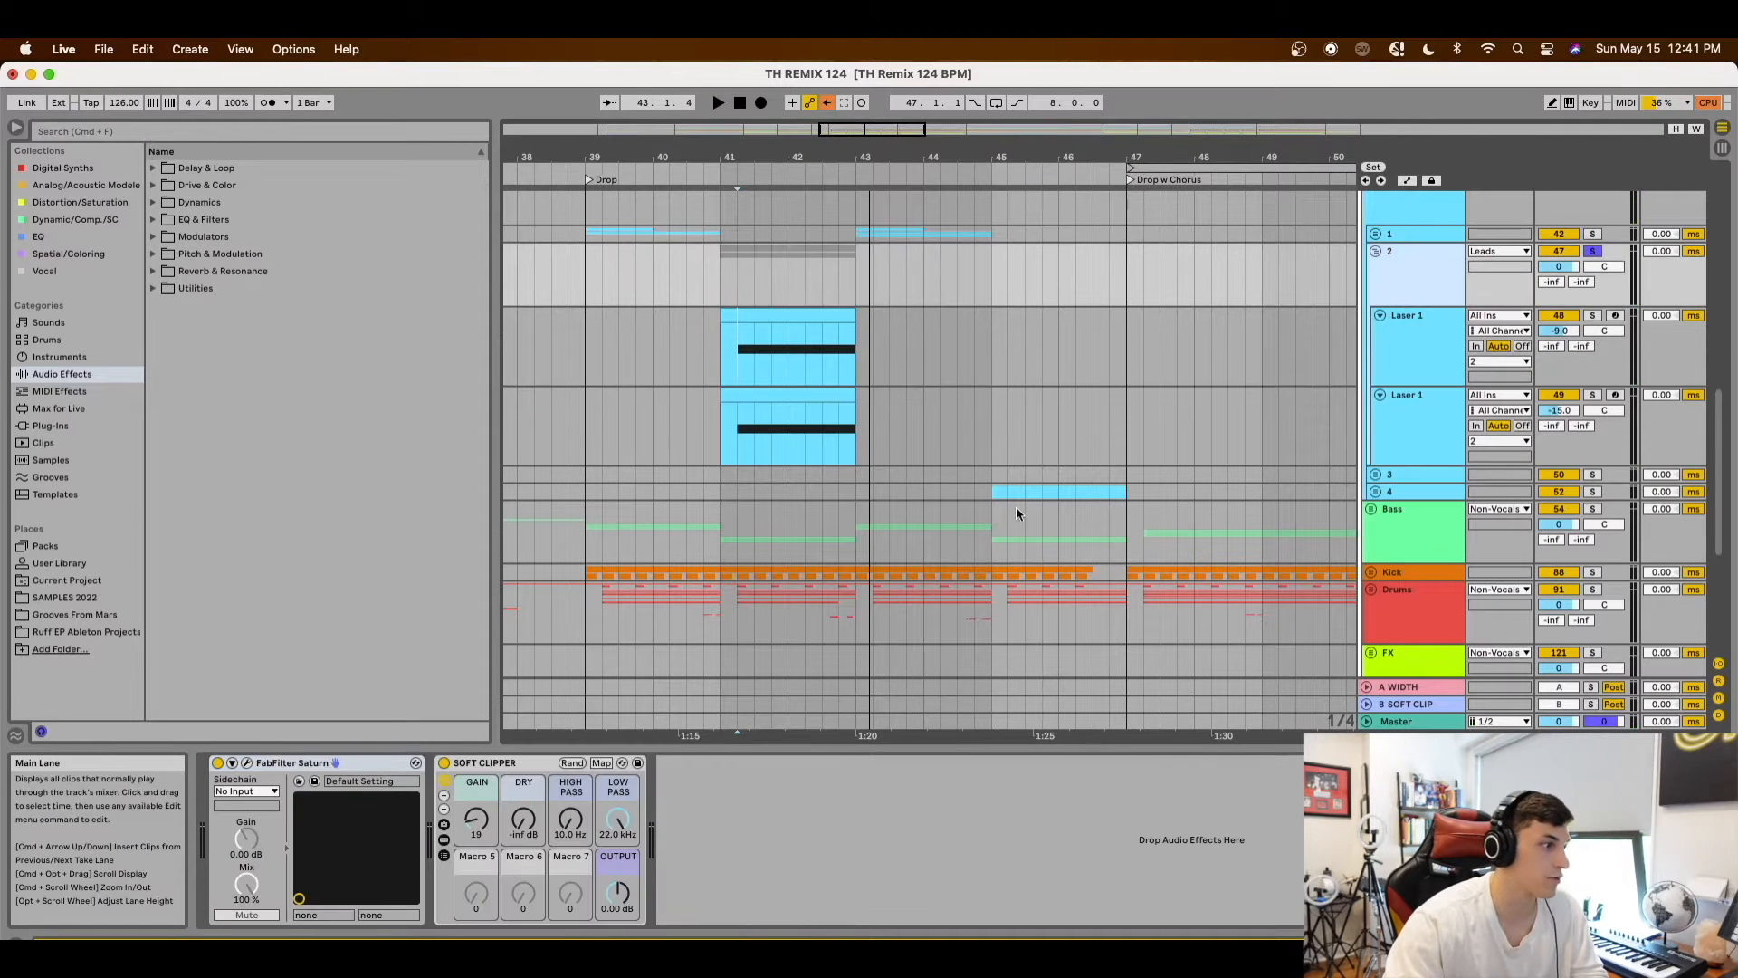
left_click(247, 763)
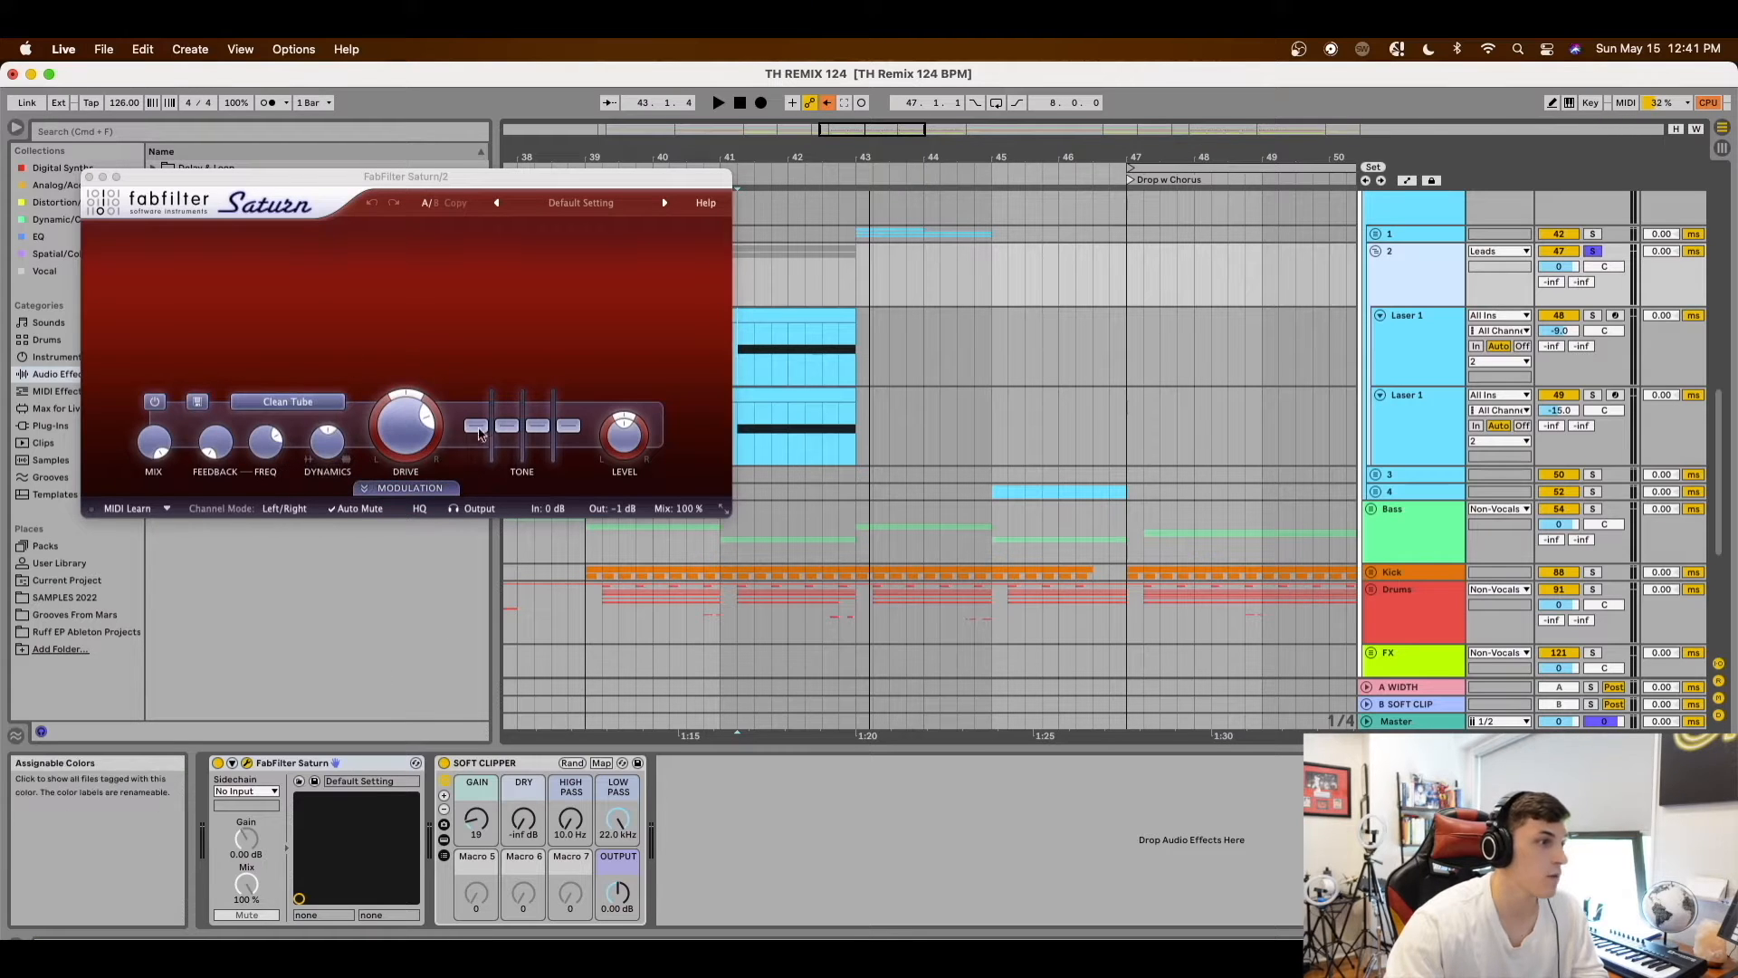
mouse_move(396, 434)
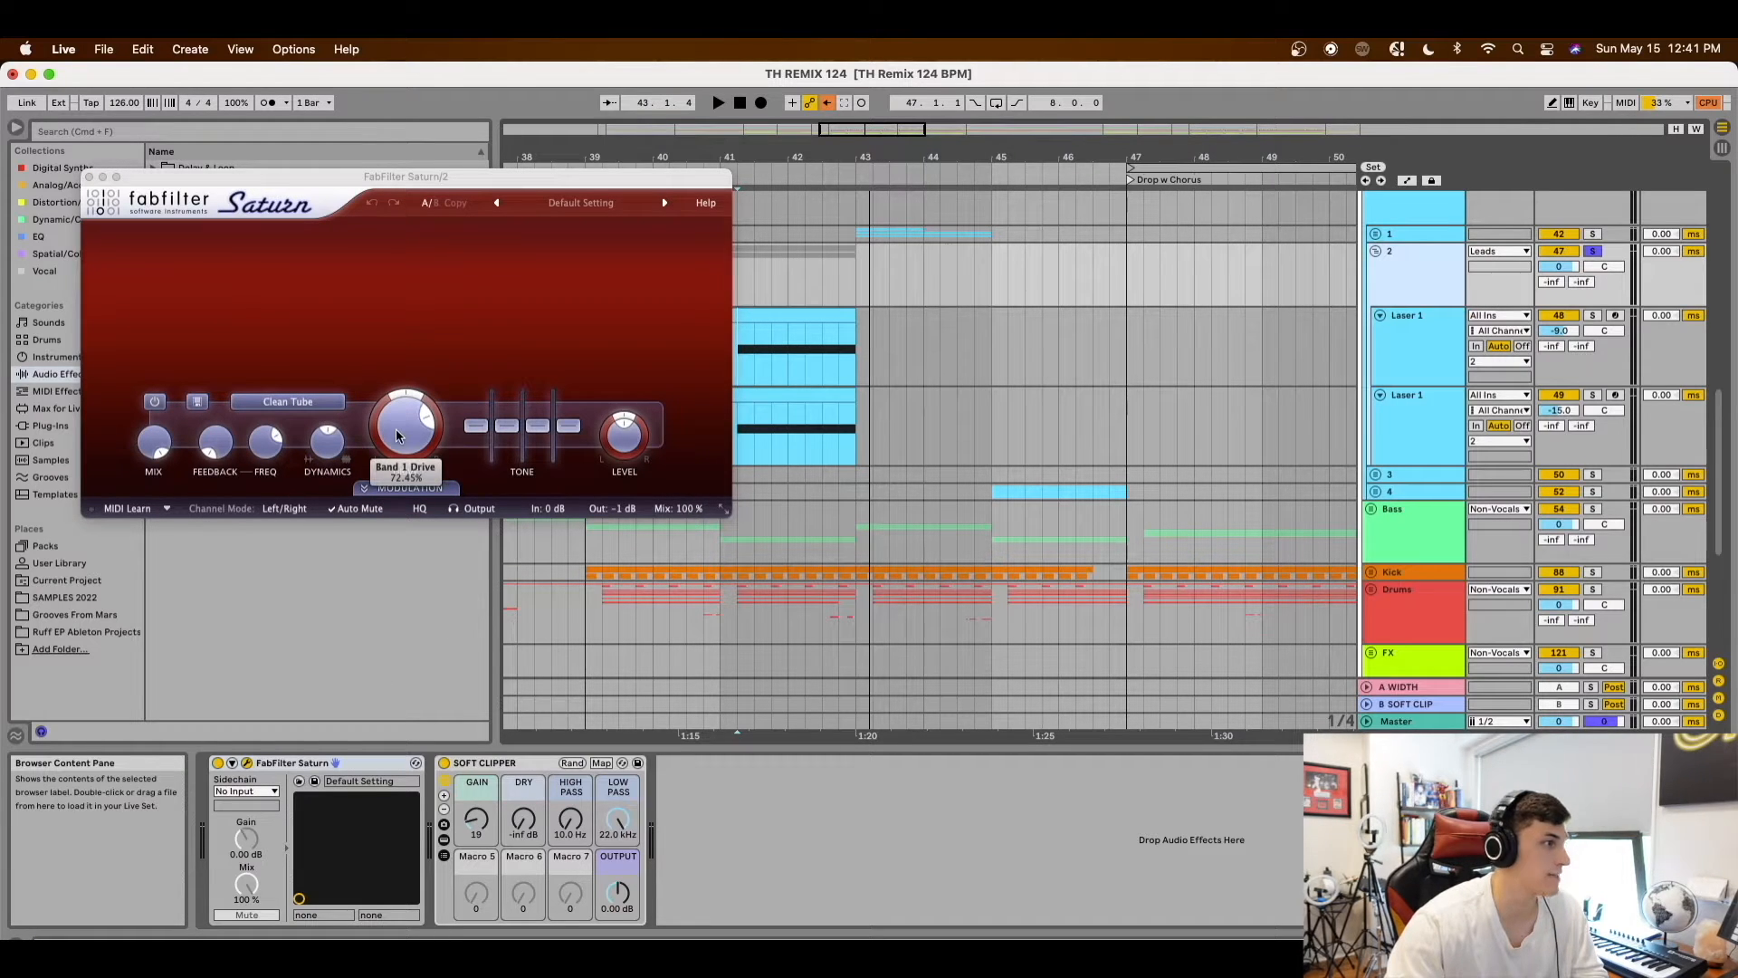
left_click(89, 178)
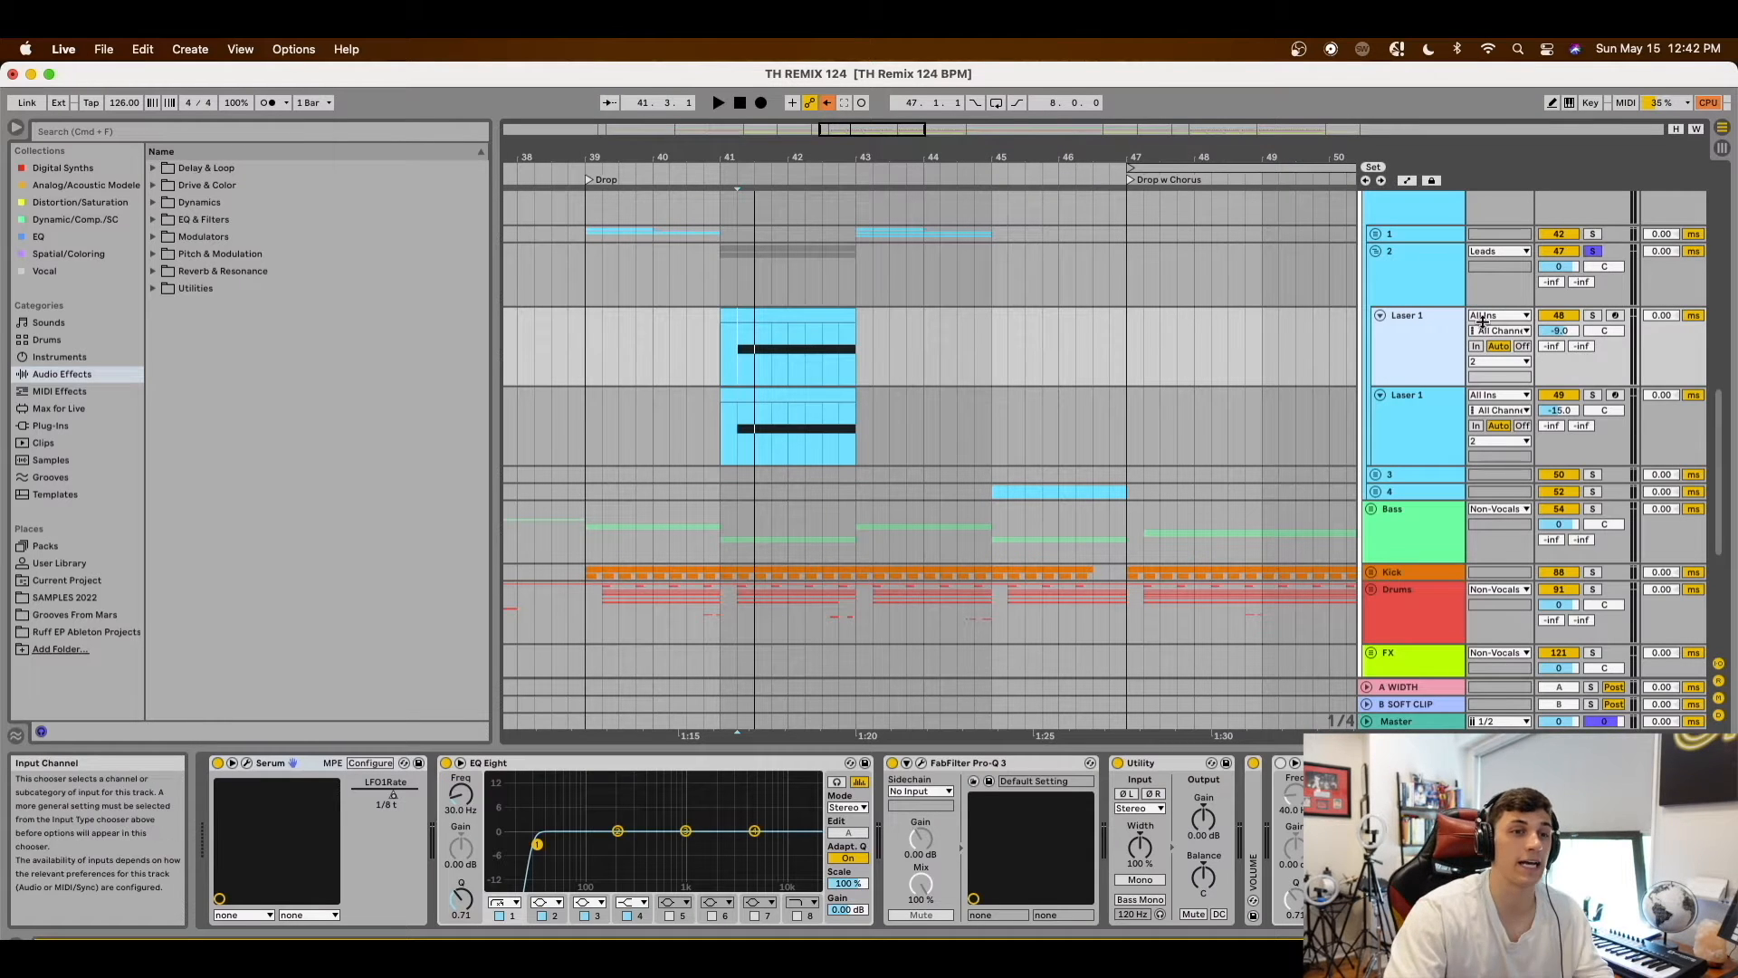
Listen to the first Laser 1 track soloed, and examine its Serum oscillator and LFO 1 settings
left_click(1592, 315)
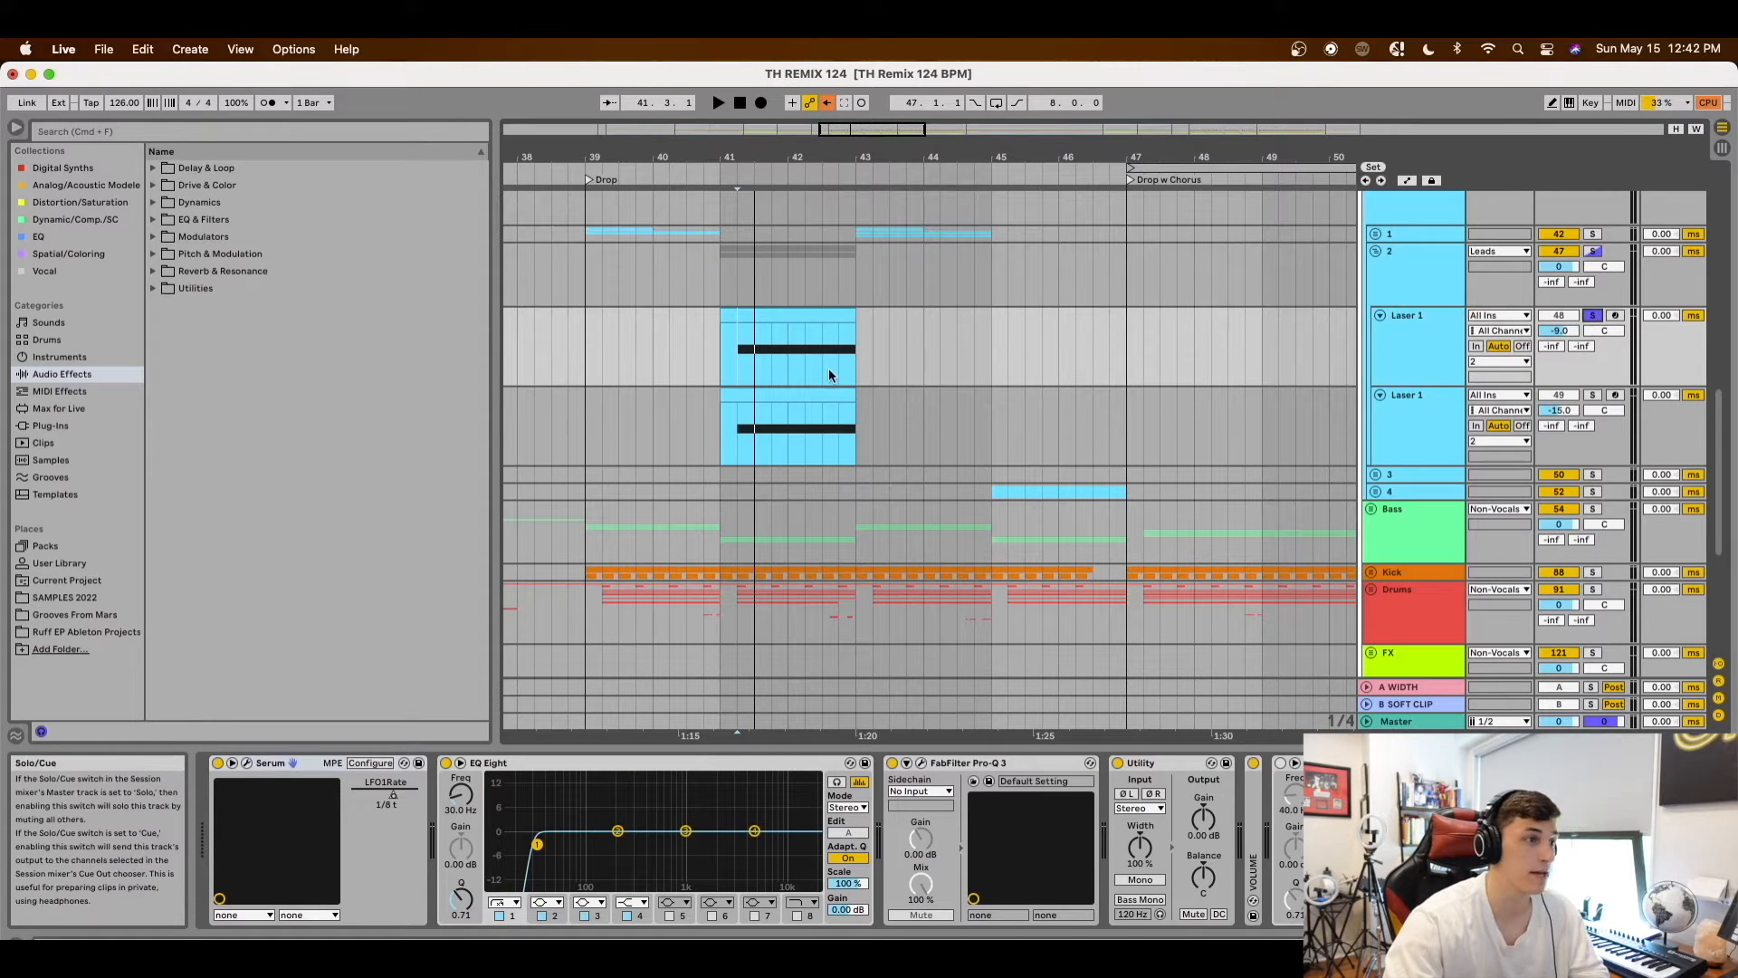
key("space")
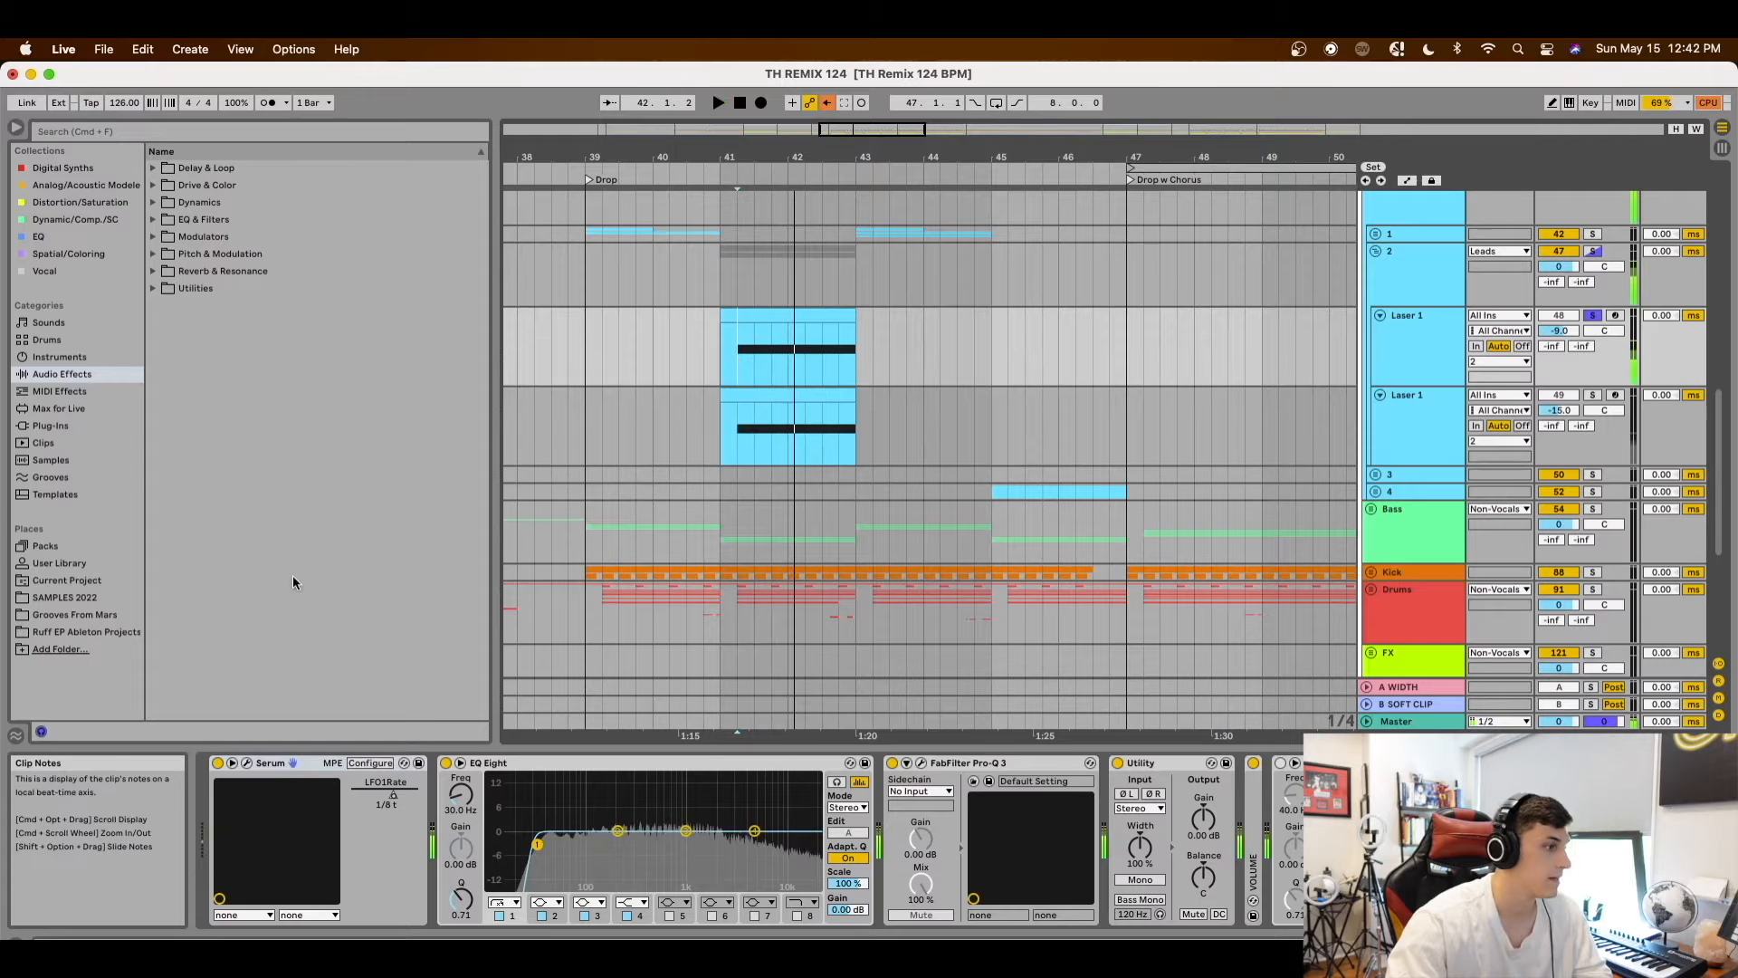
left_click(246, 763)
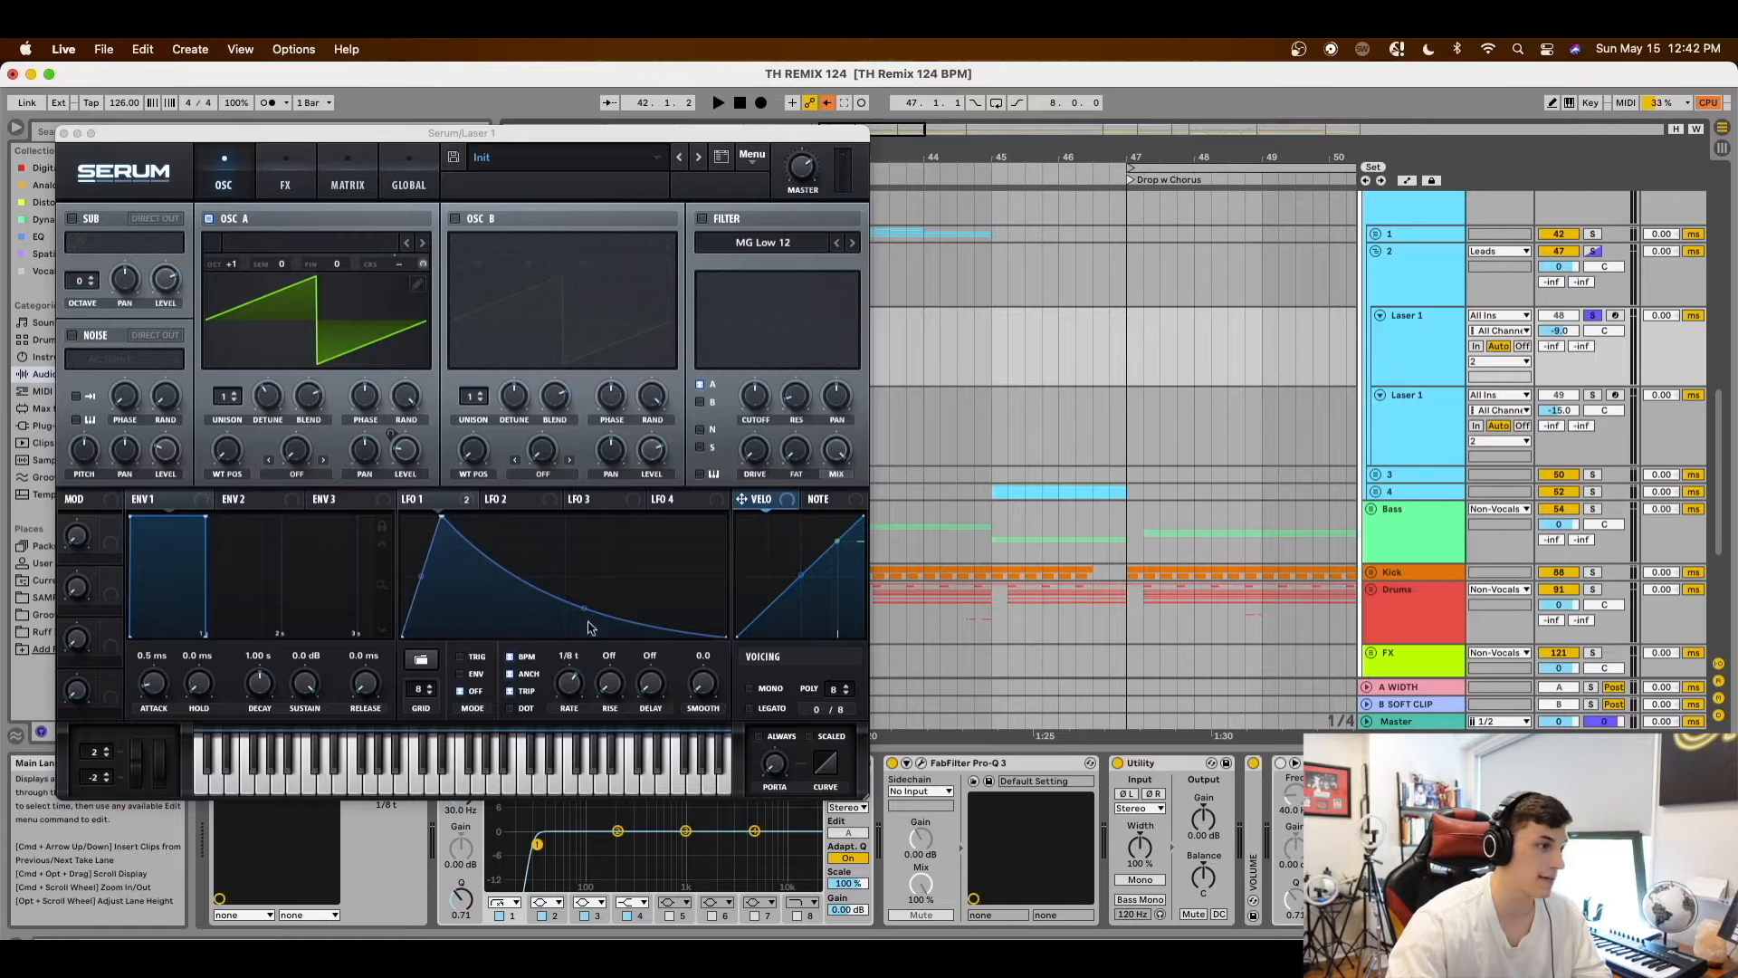
left_click(63, 133)
Show the automation lanes and examine the first Laser 1 clip's LFO1Rate automation while playing it from bar 41.2
left_click(1407, 181)
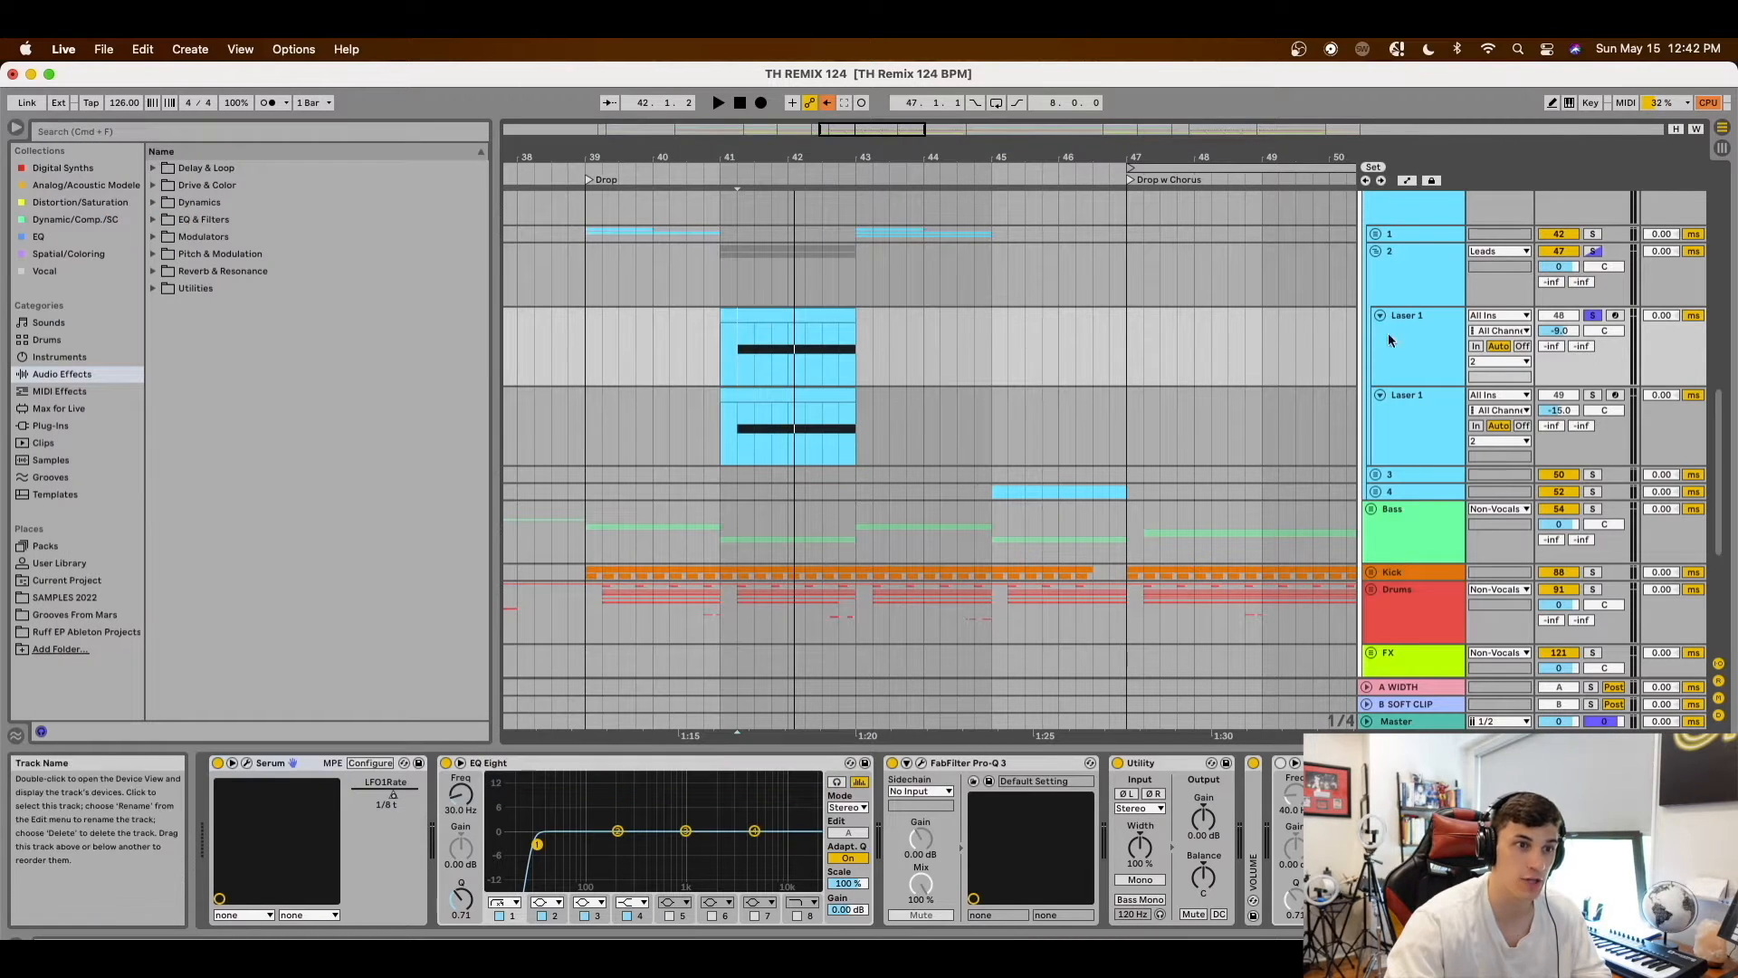
key("z")
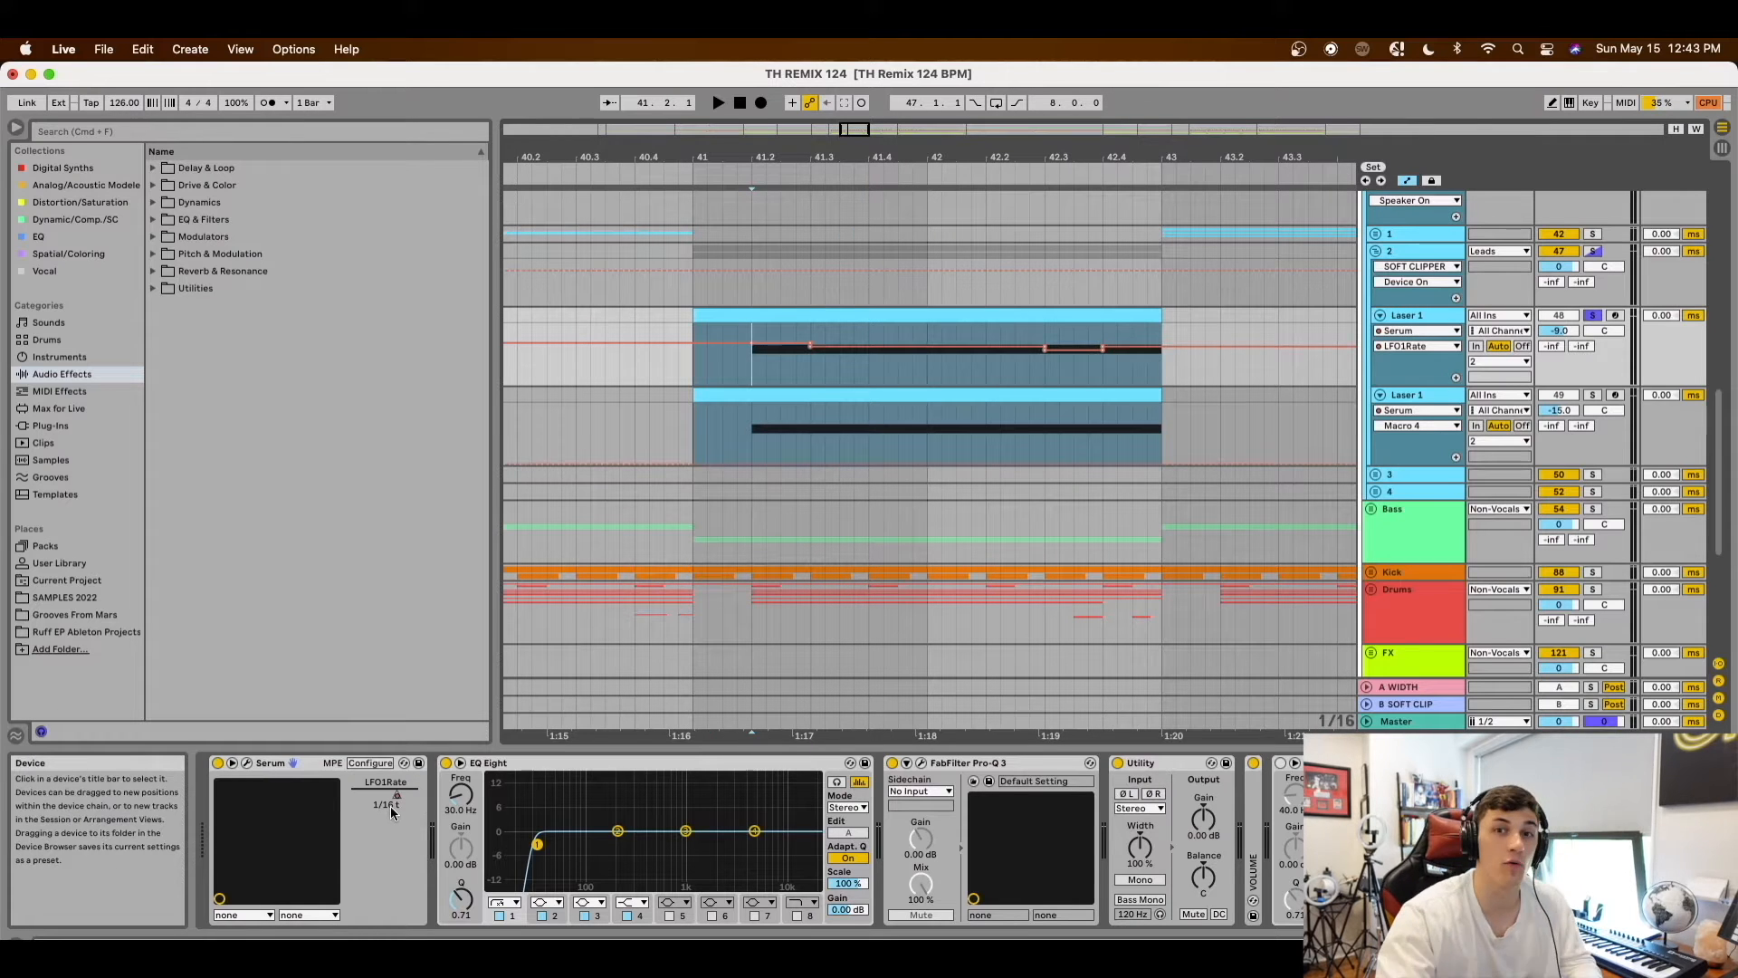
key("space")
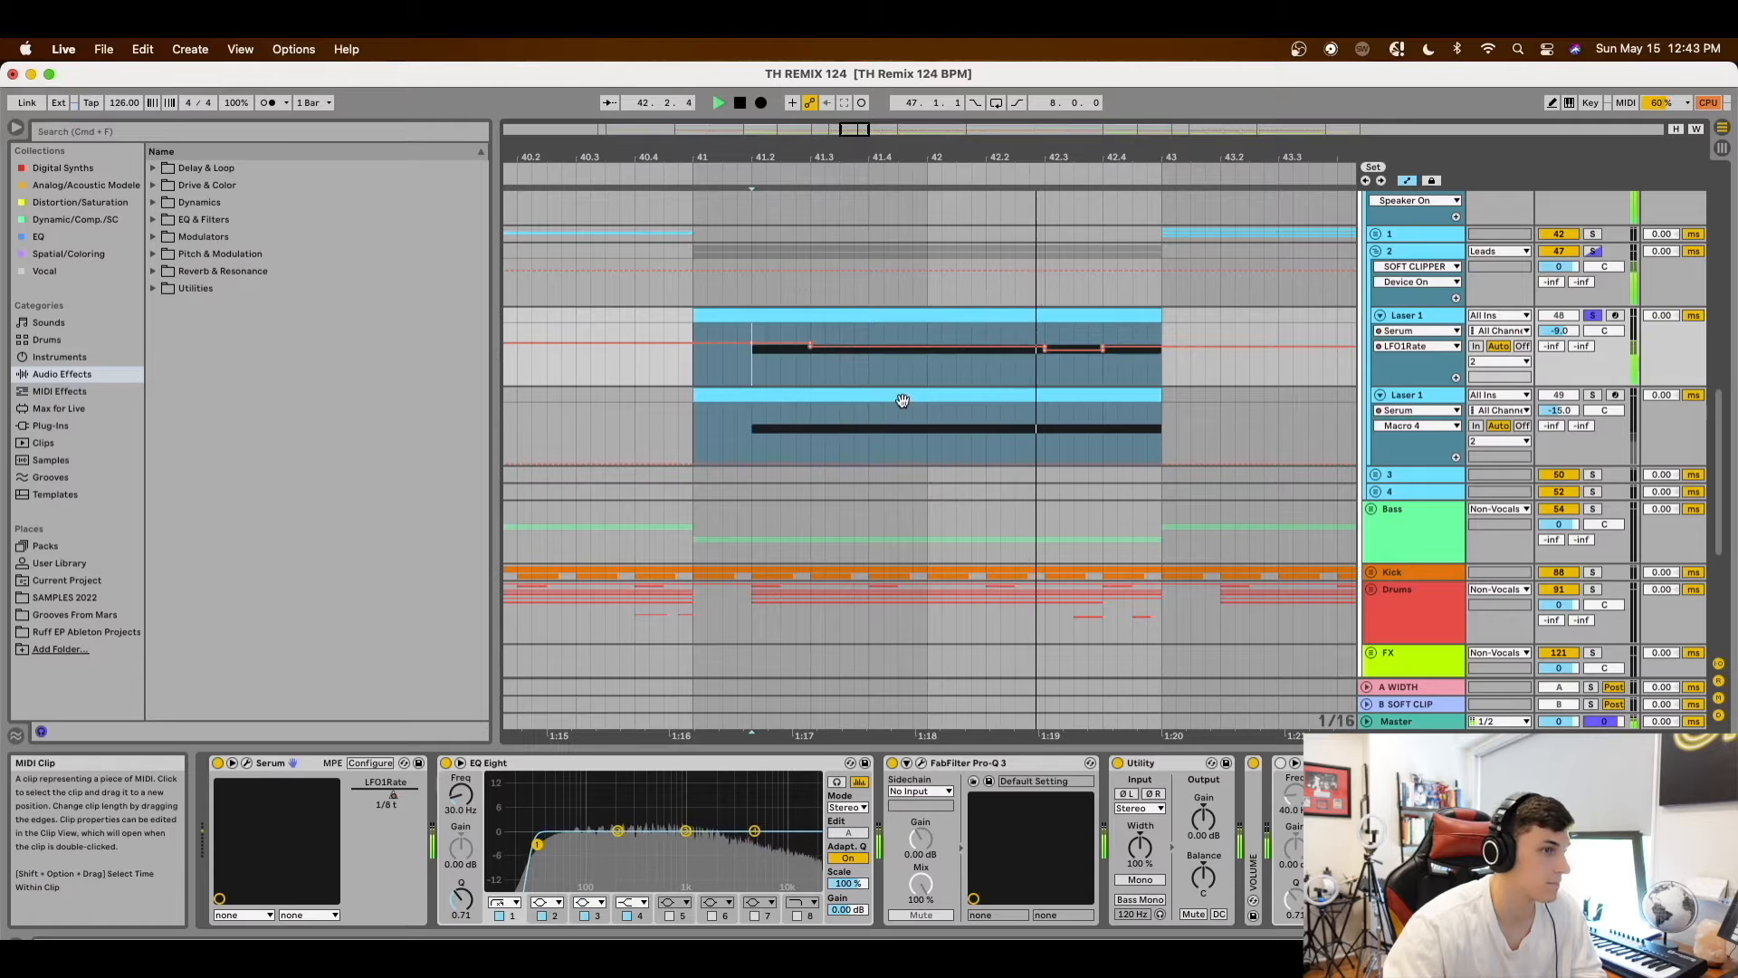
key("space")
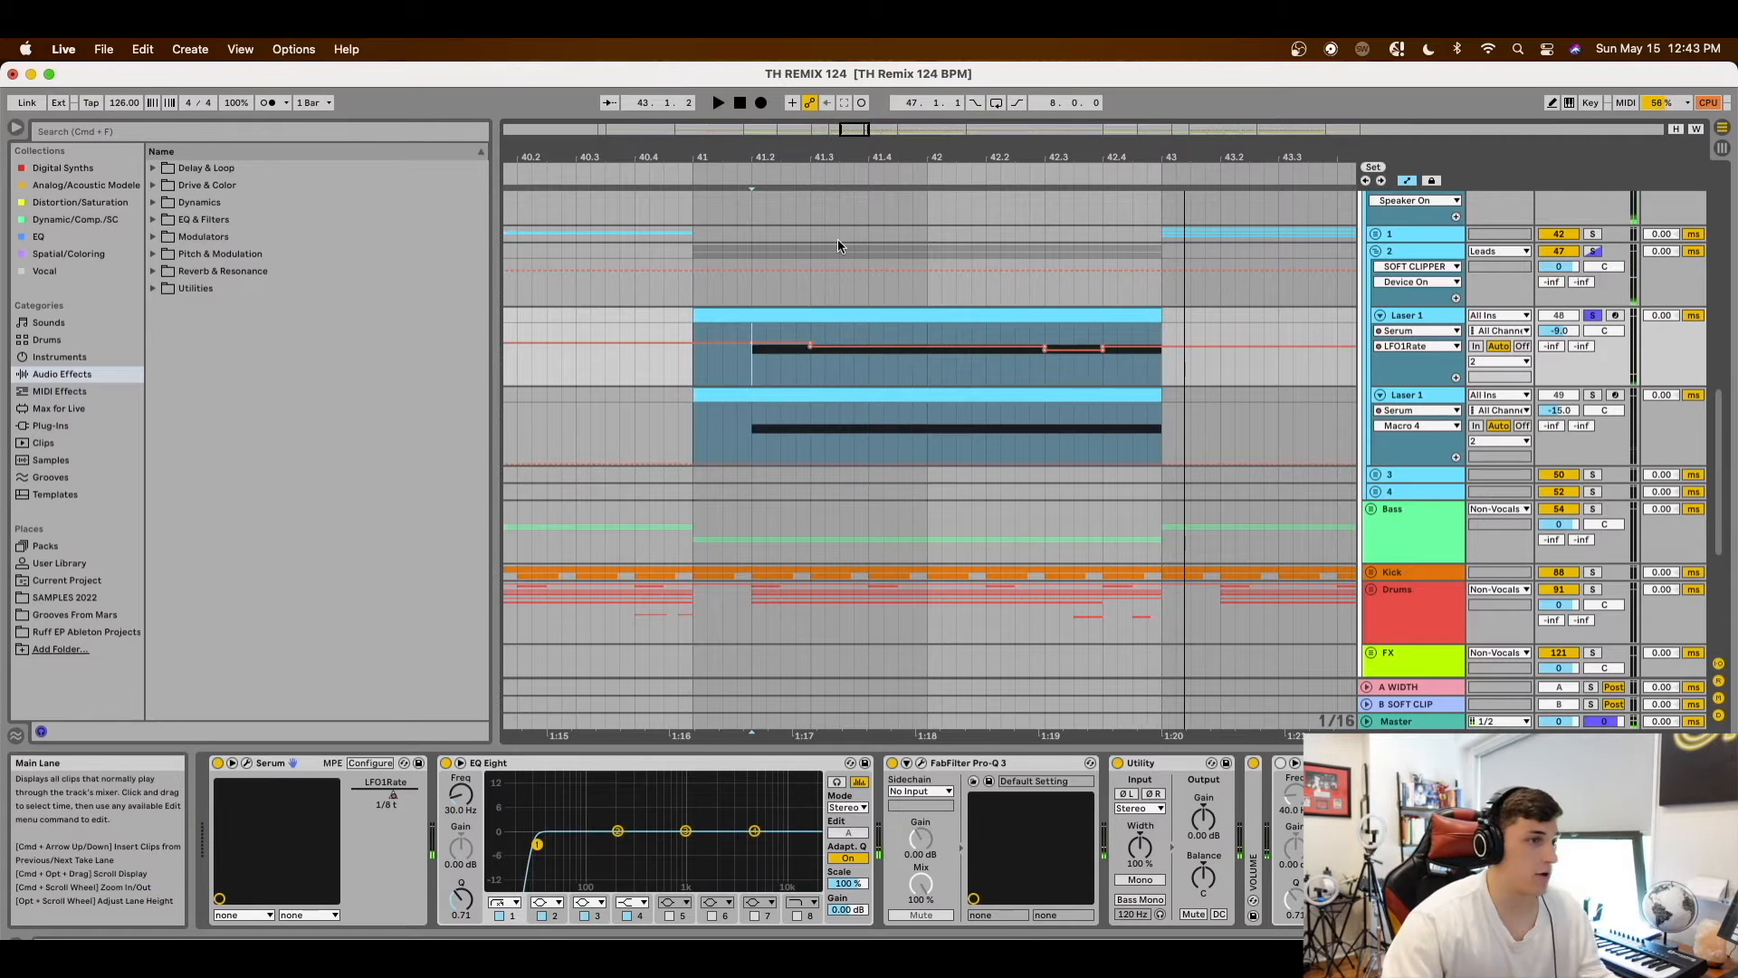
scroll(776, 354, "up", 5)
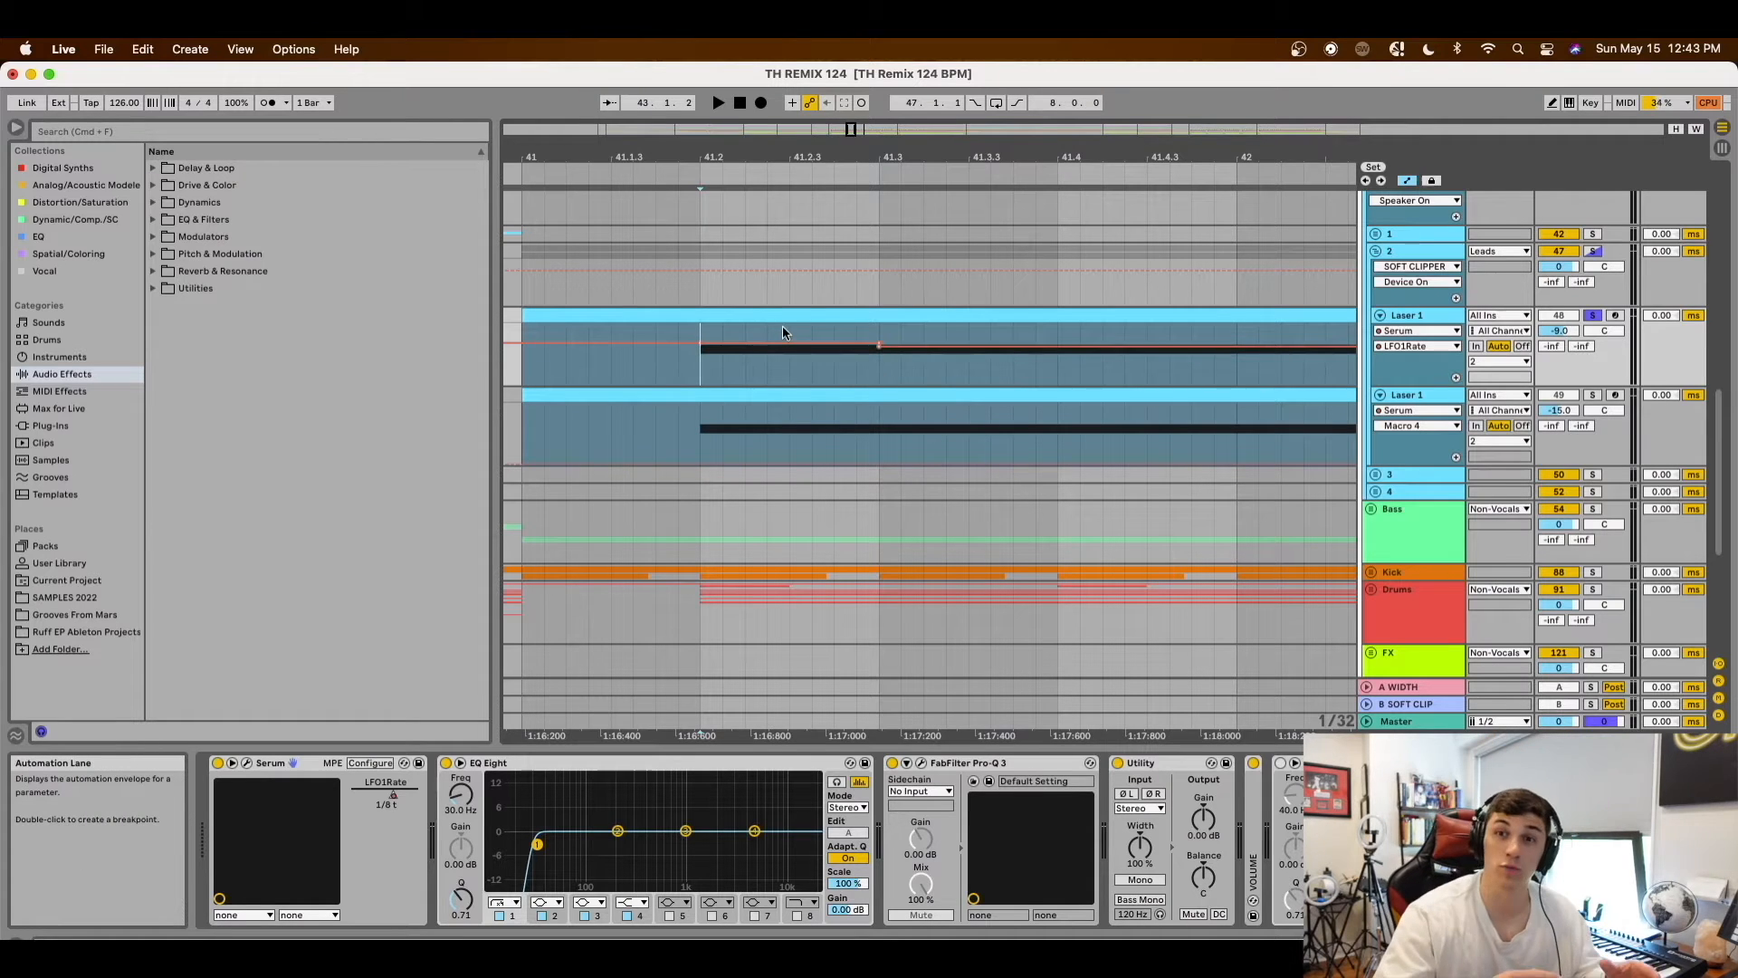
scroll(726, 257, "down", 4)
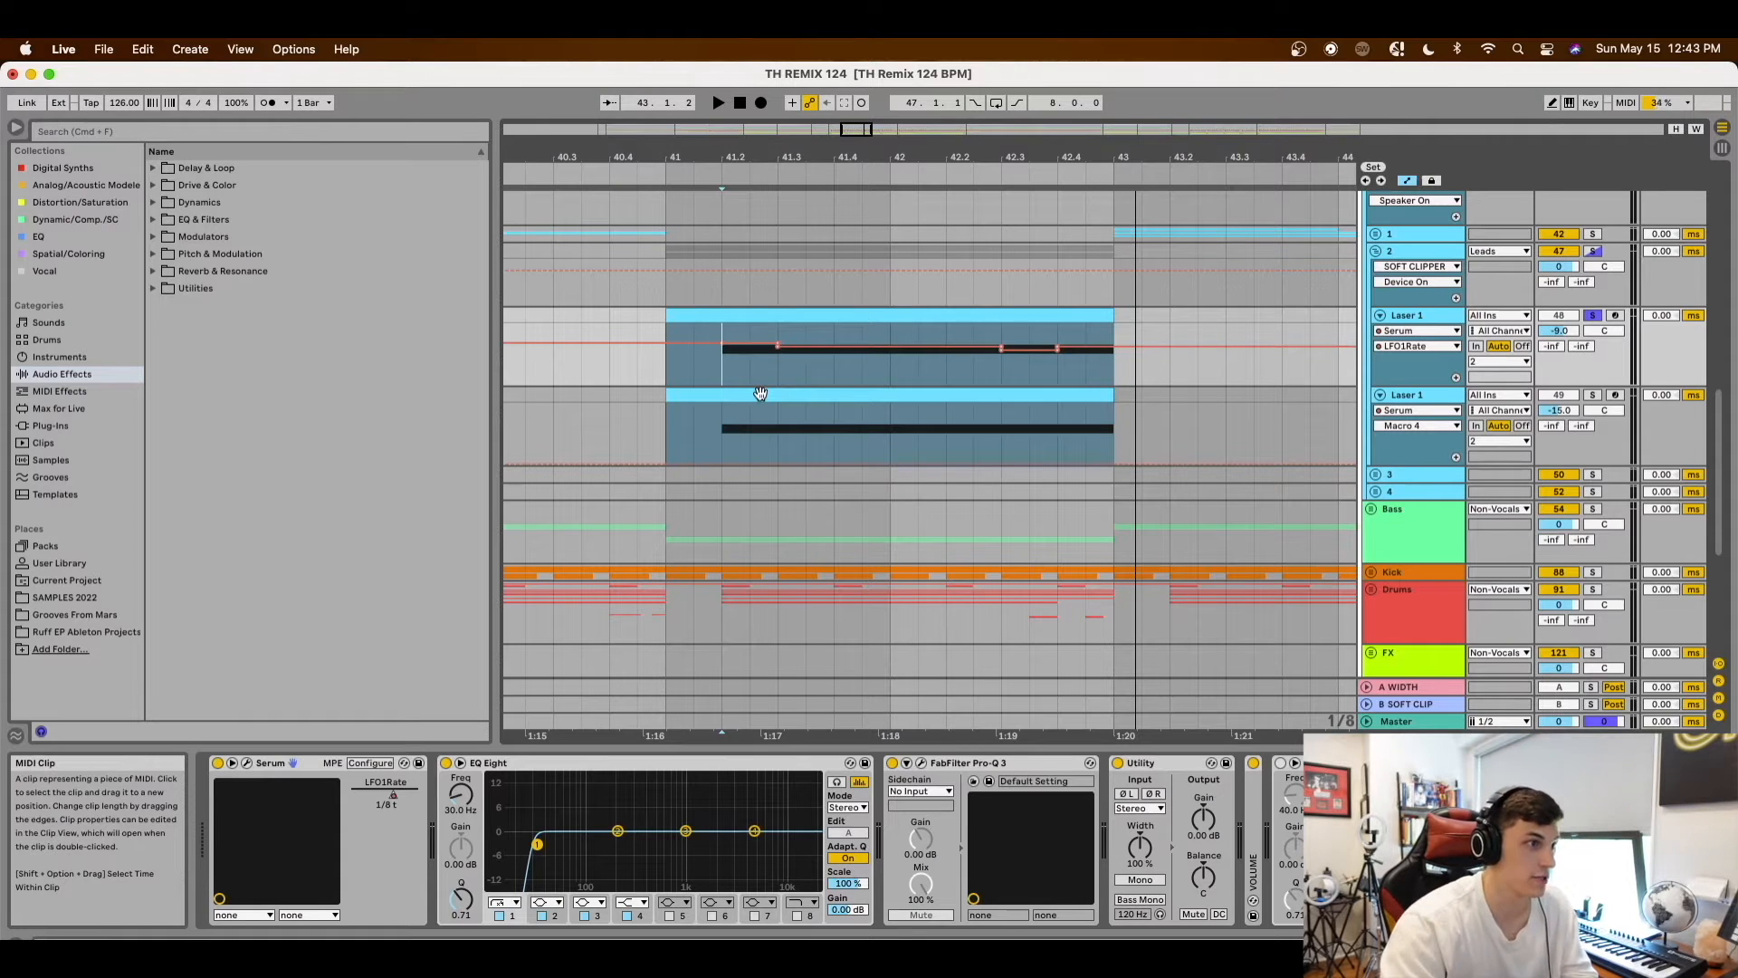
Play the Laser 1 section from bar 41.2 and listen to the second Laser 1 track soloed
key("space")
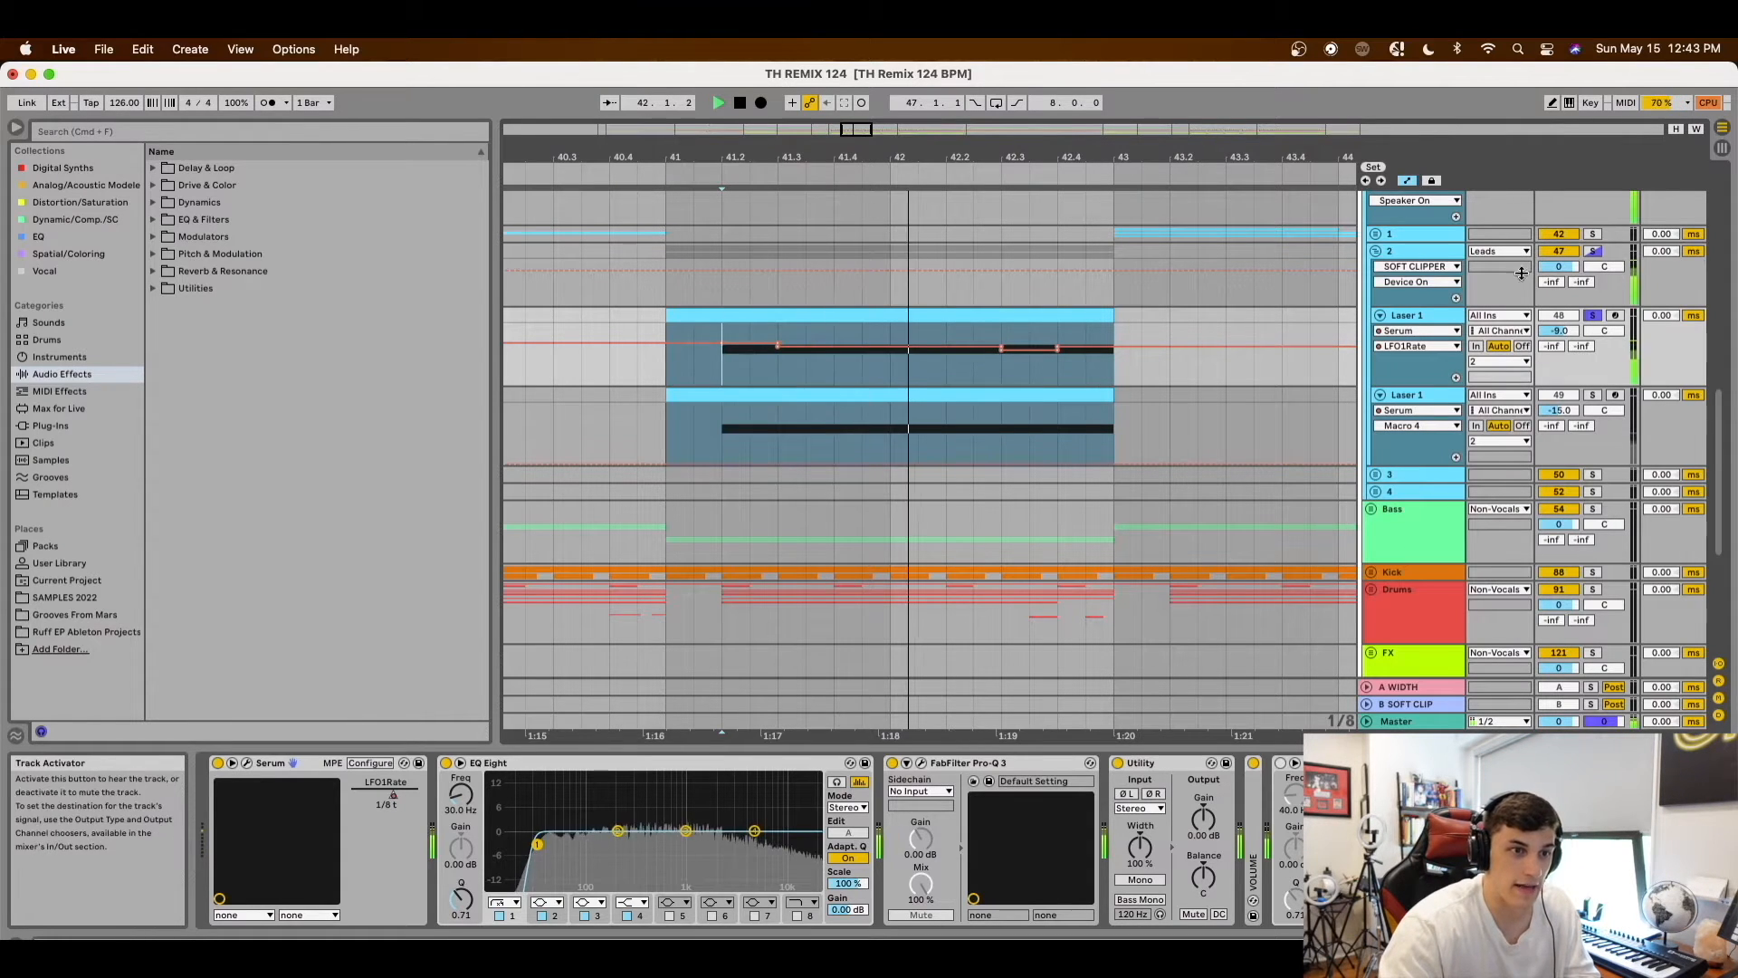
left_click(728, 445)
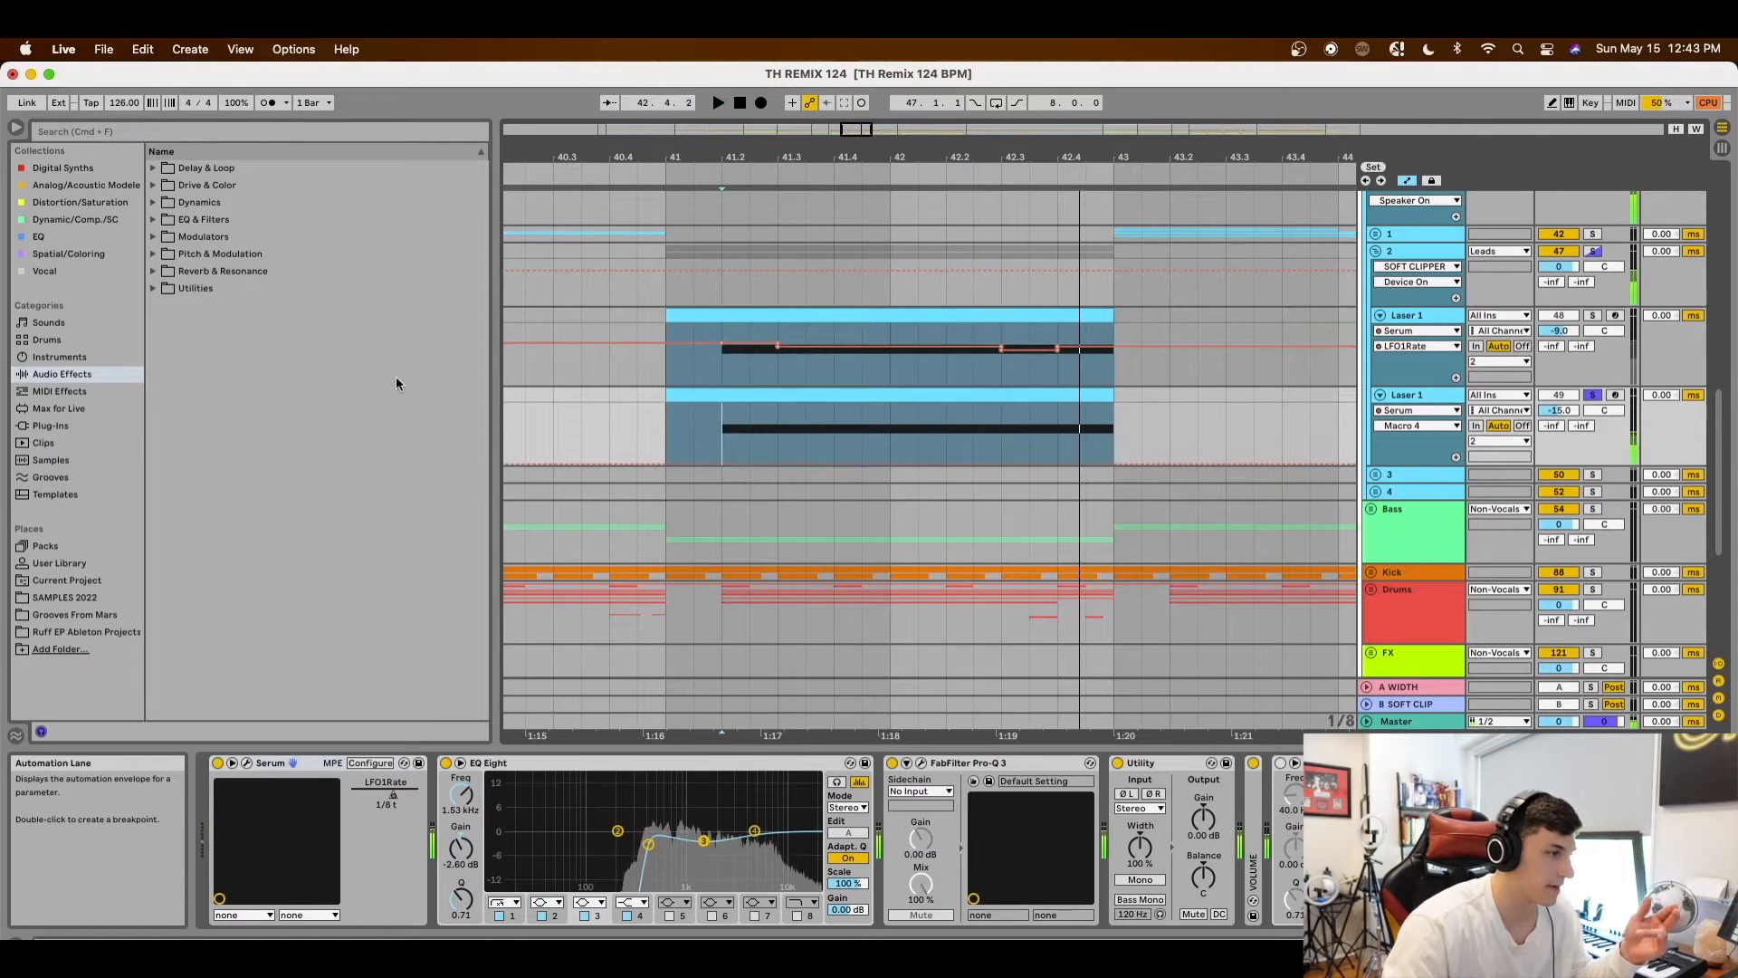
key("space")
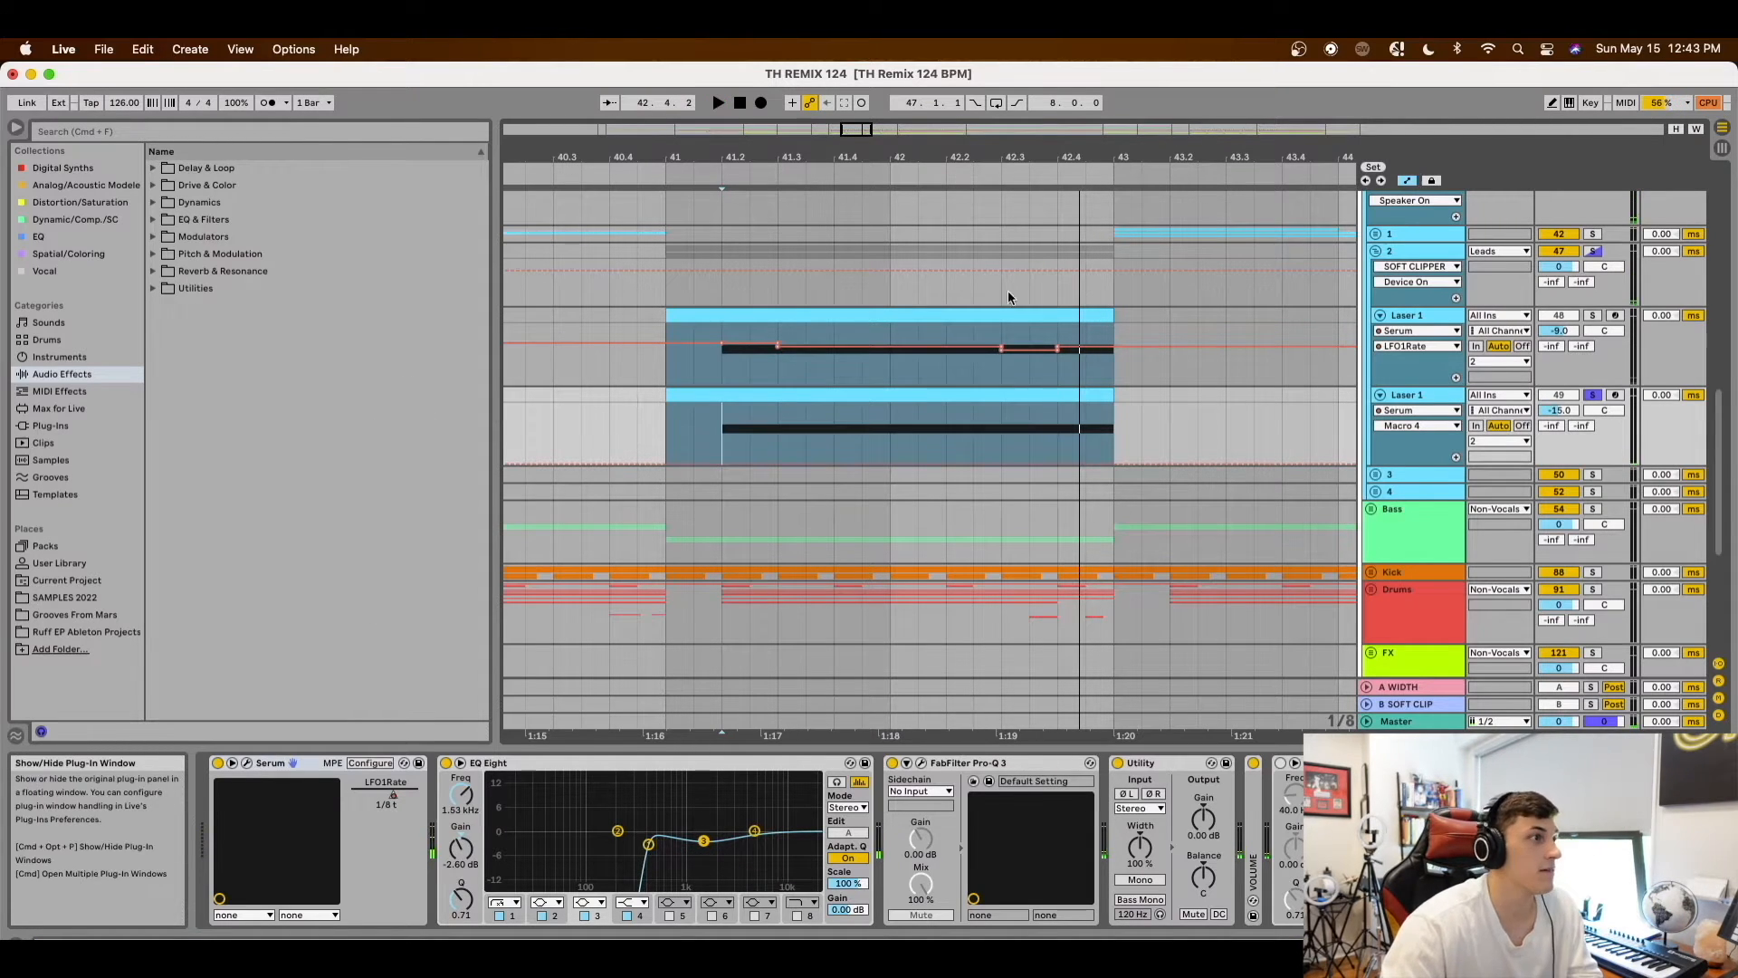
Examine the second Laser 1 track's Serum patch, close its window, and listen to Leads subgroup 2 soloed
key("super+alt+p")
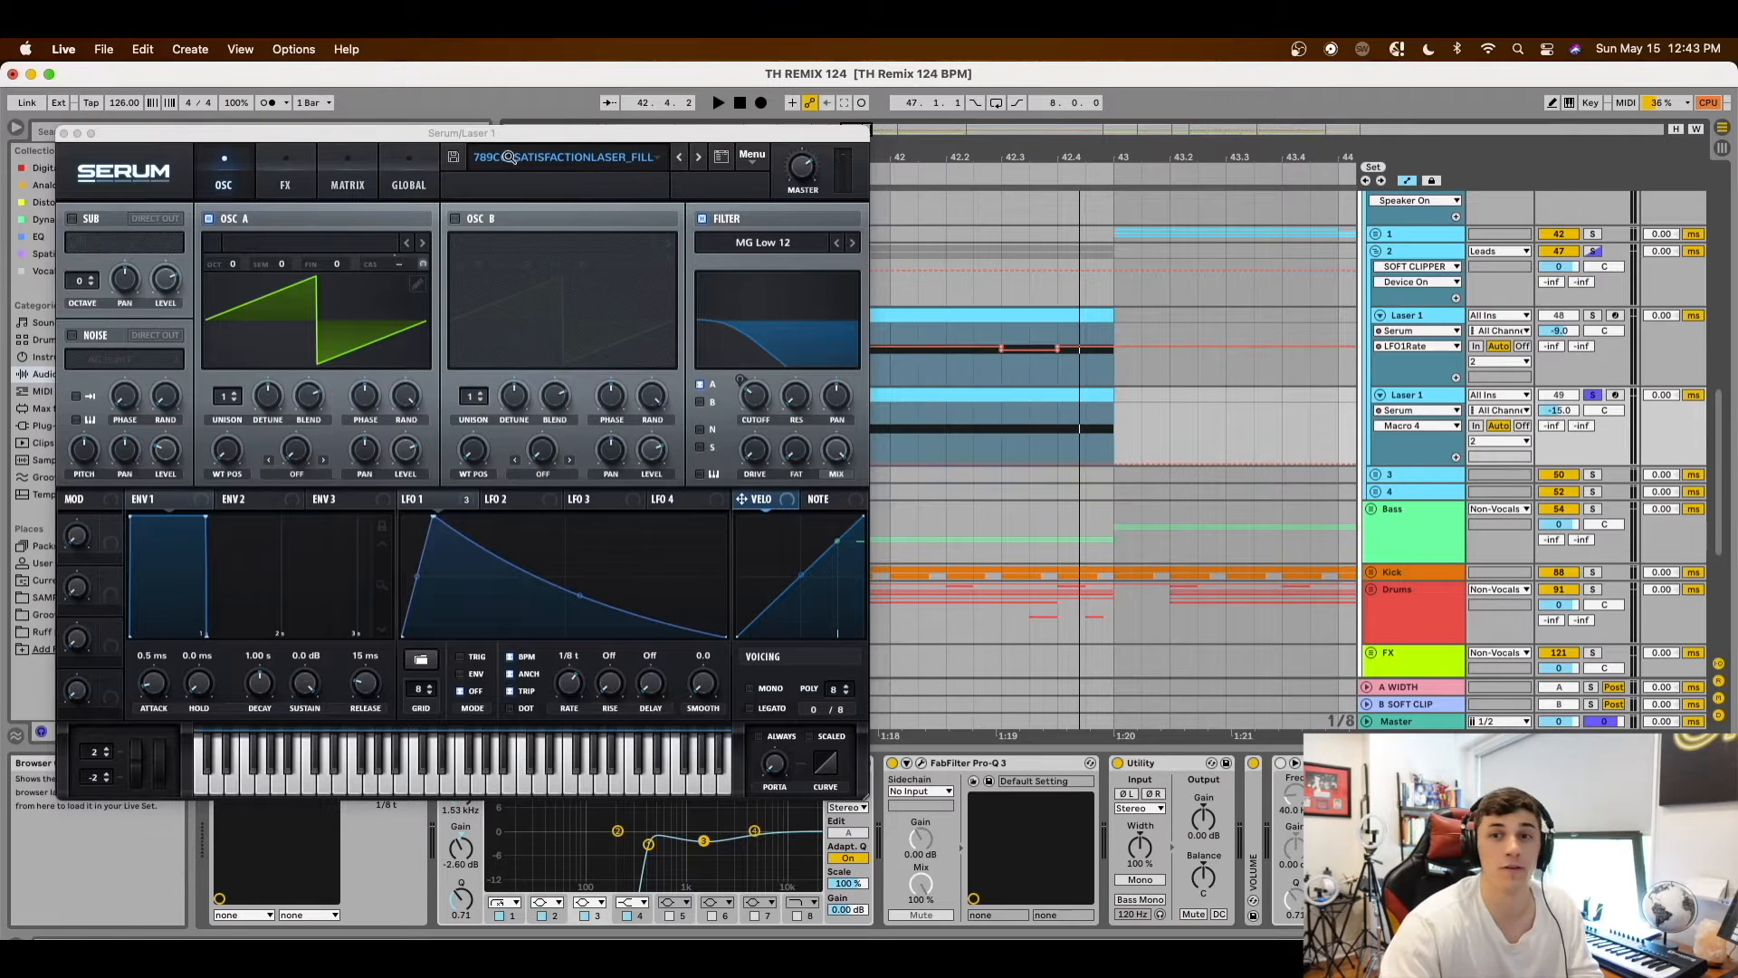
left_click(63, 134)
key("space")
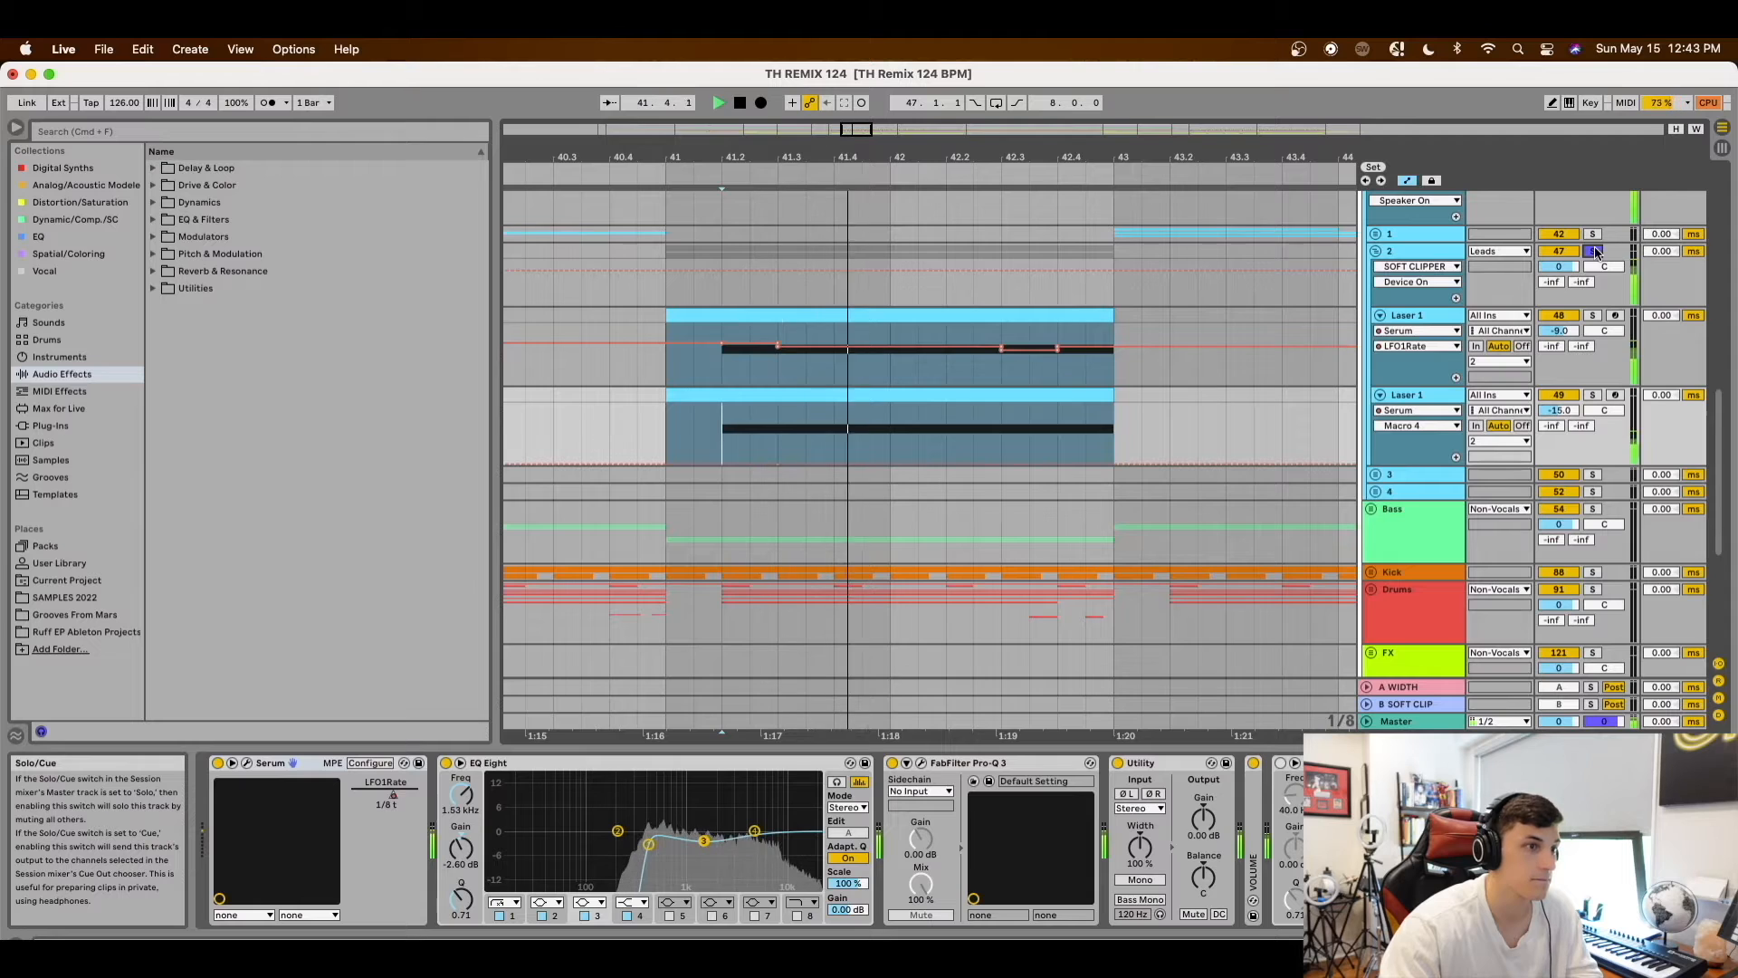
key("space")
Show the LFO1Rate automation on the second Laser 1 track, and fold Leads subgroup 2
left_click(1412, 426)
left_click(1409, 462)
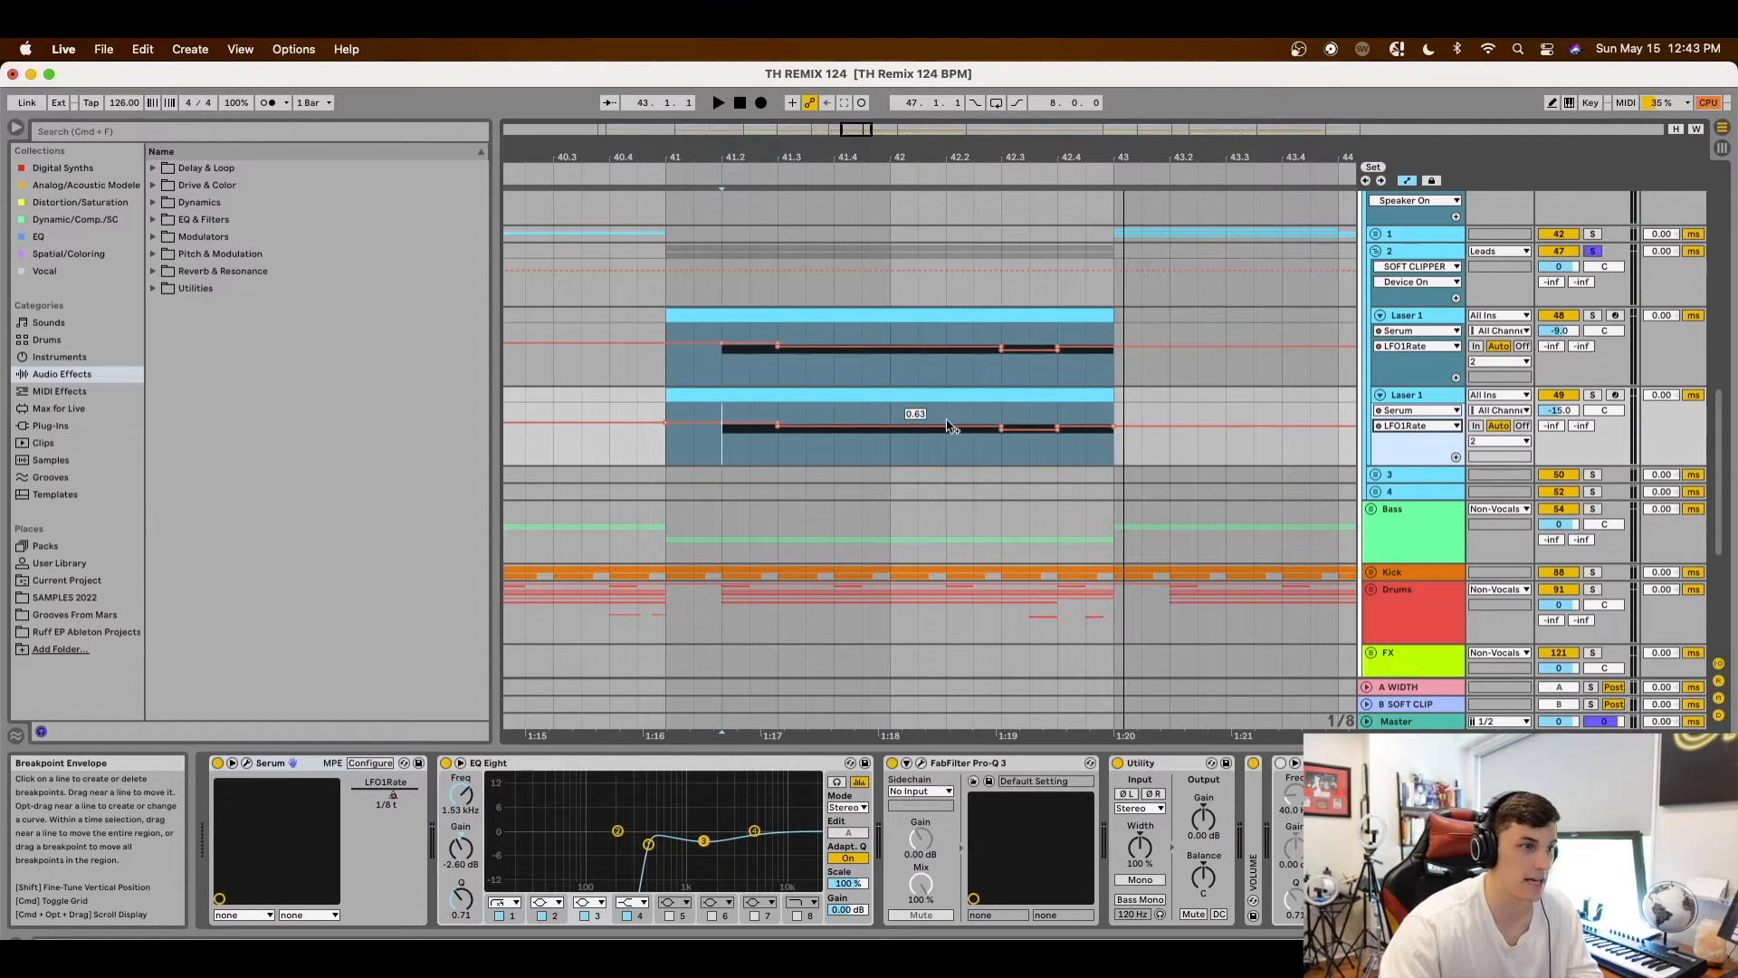
left_click(1376, 251)
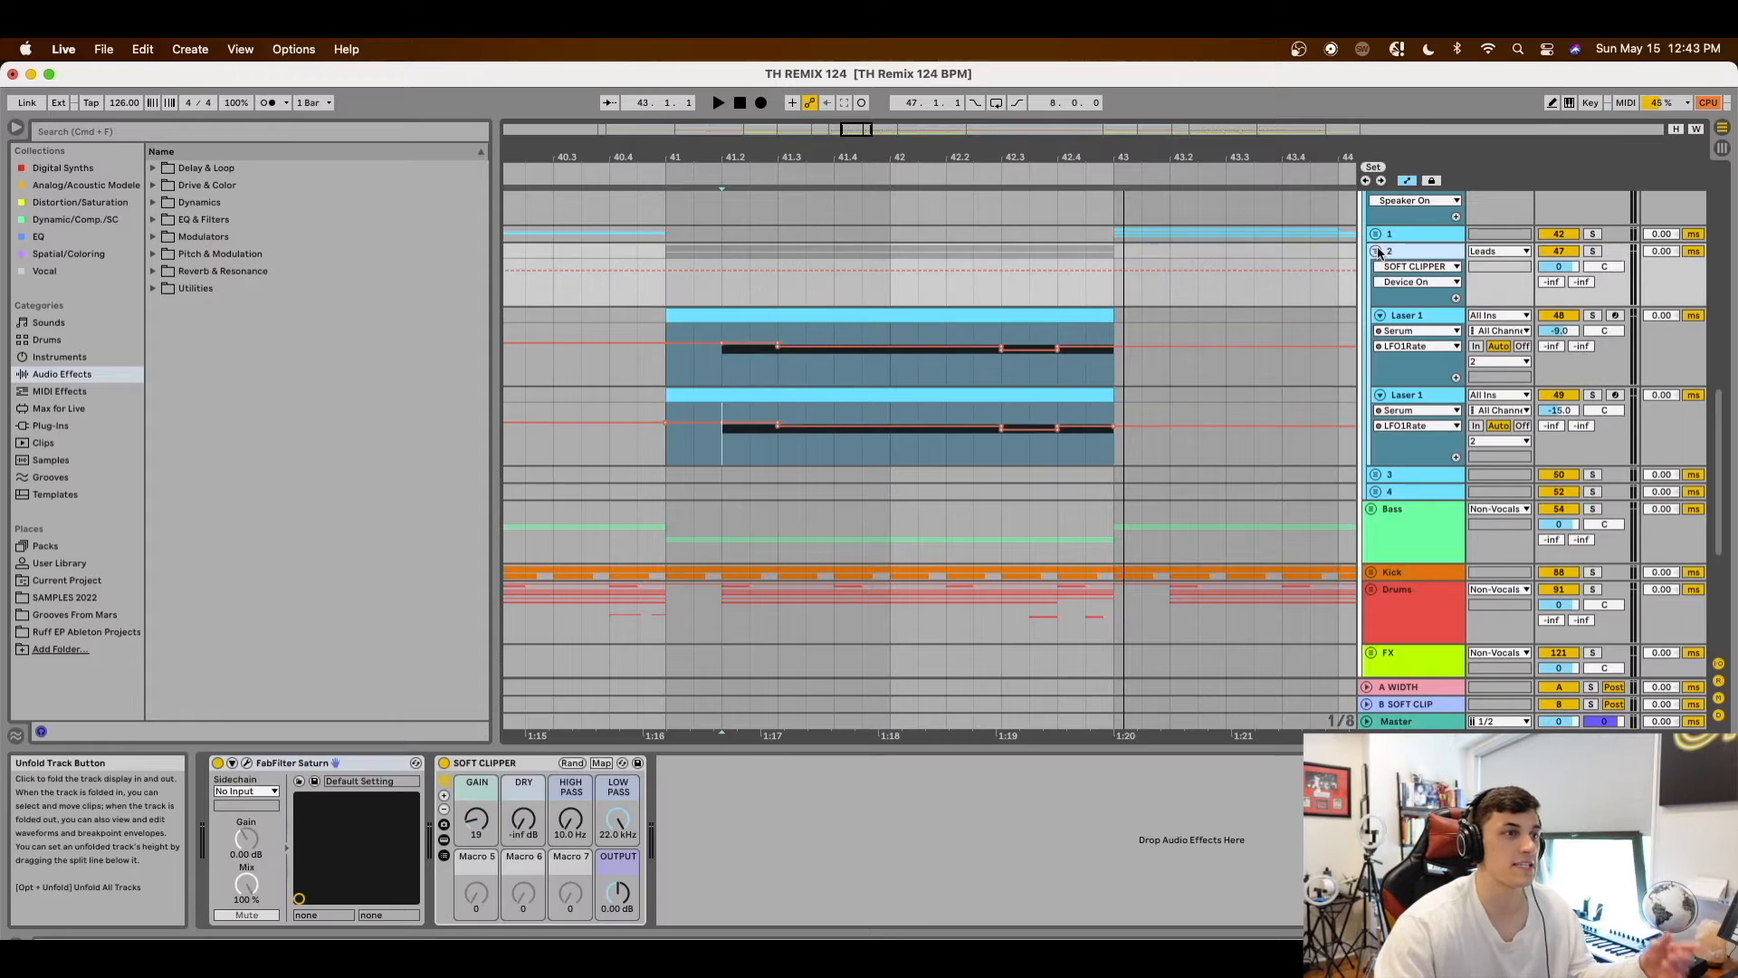
Unfold and solo Leads subgroup 1, play it from the drop at bar 39, and hide the automation lanes
scroll(1095, 261, "down", 5)
left_click(936, 253)
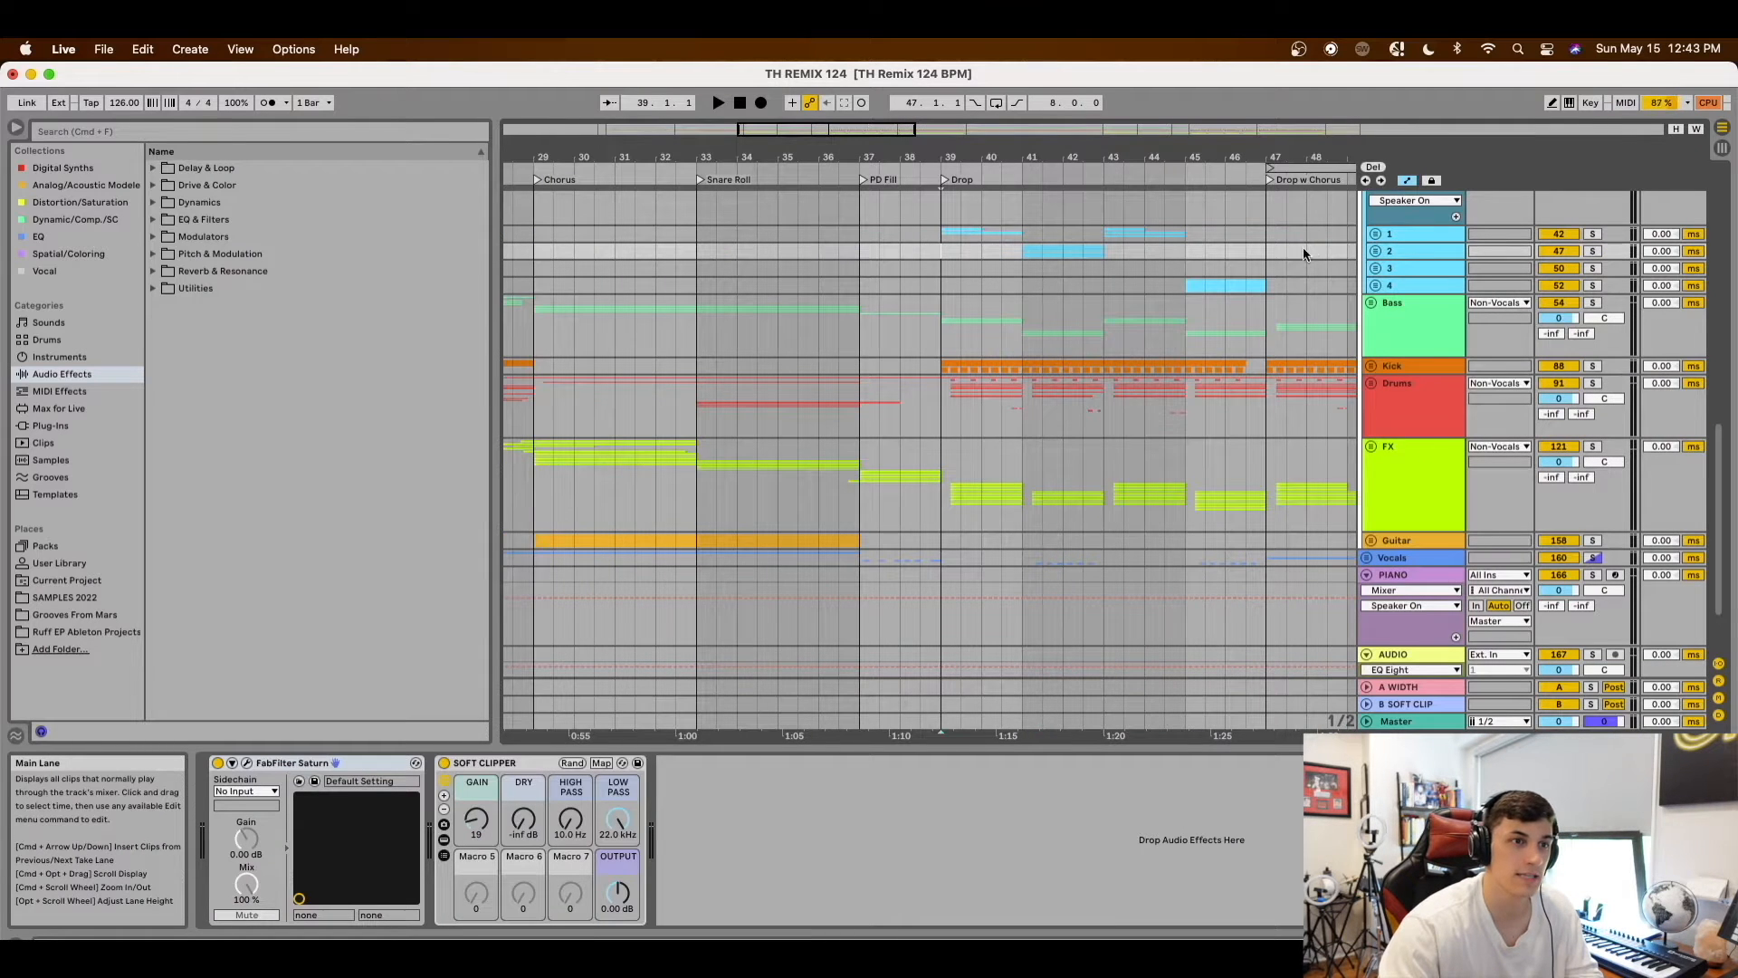
left_click(1375, 234)
left_click(1592, 234)
key("space")
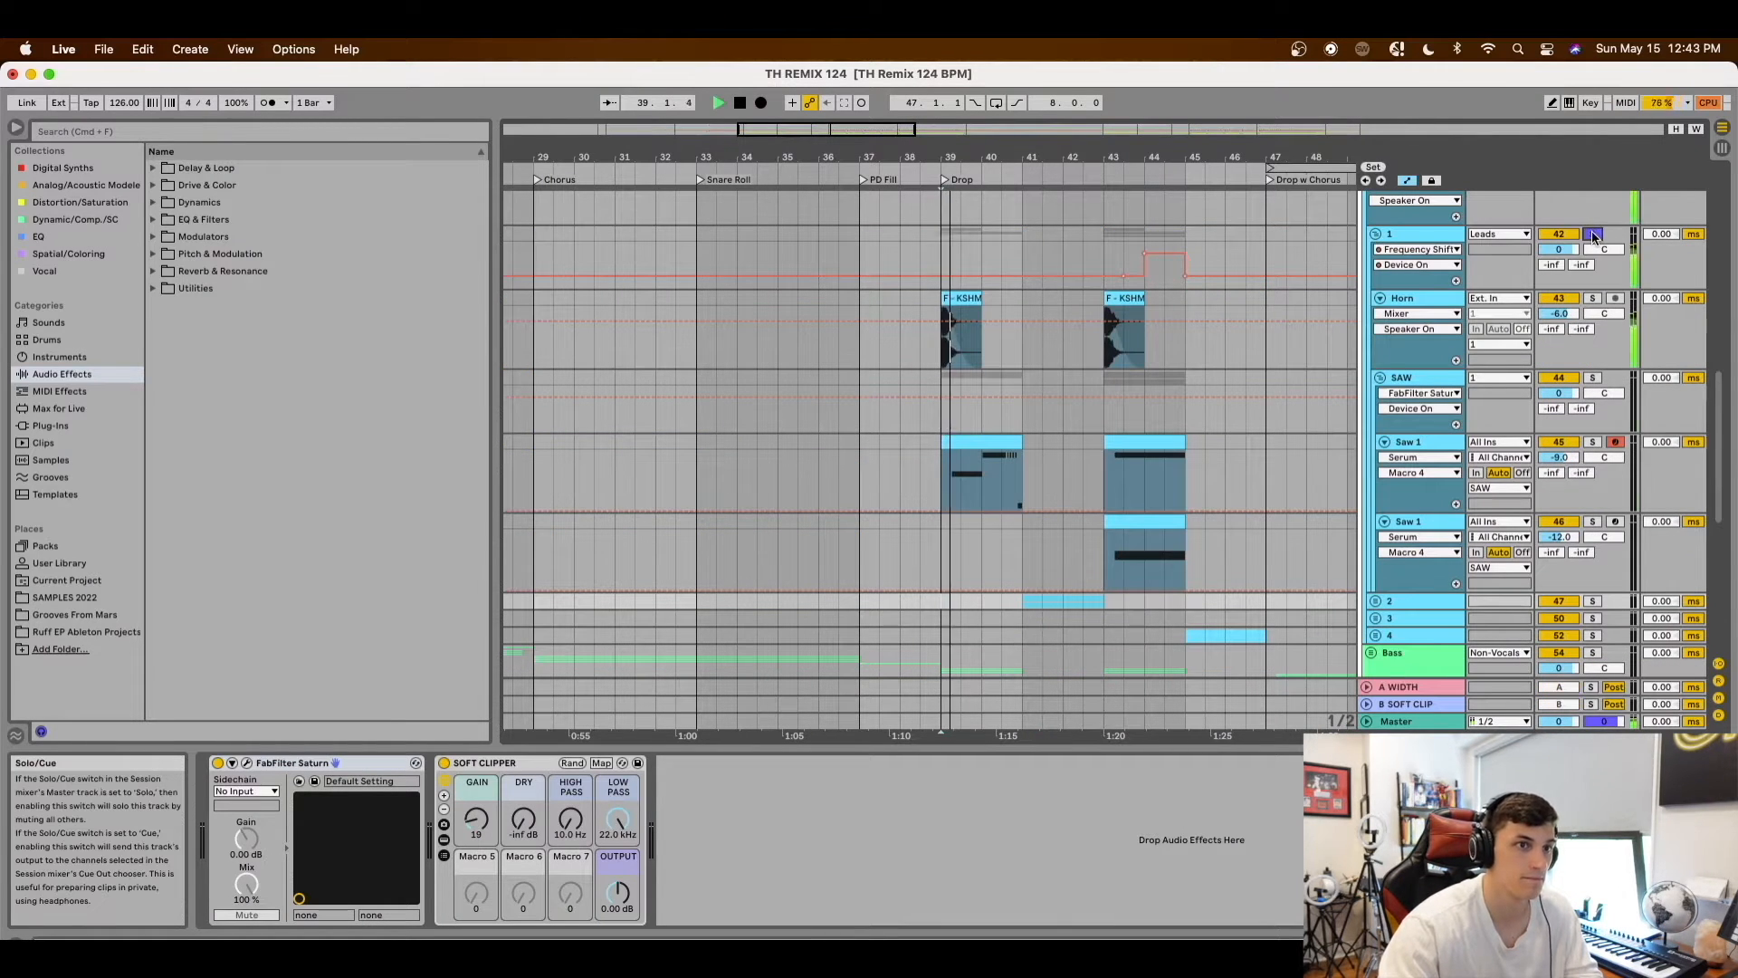
left_click(1412, 180)
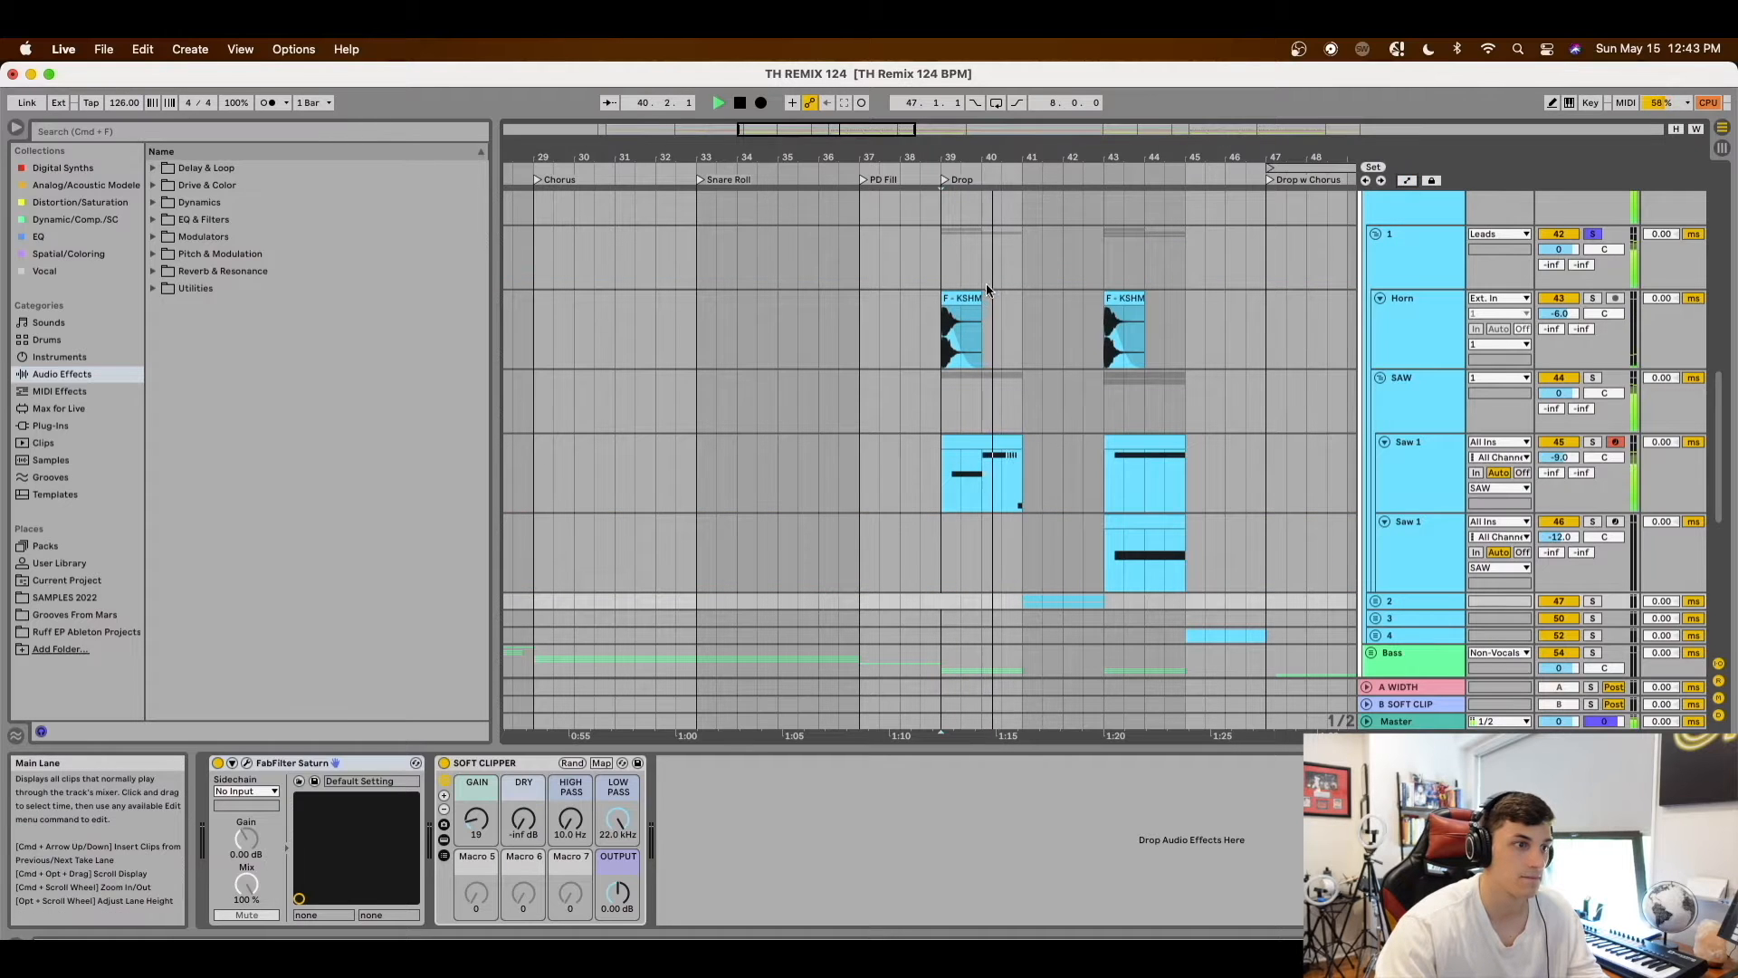
scroll(1019, 302, "up", 3)
key("space")
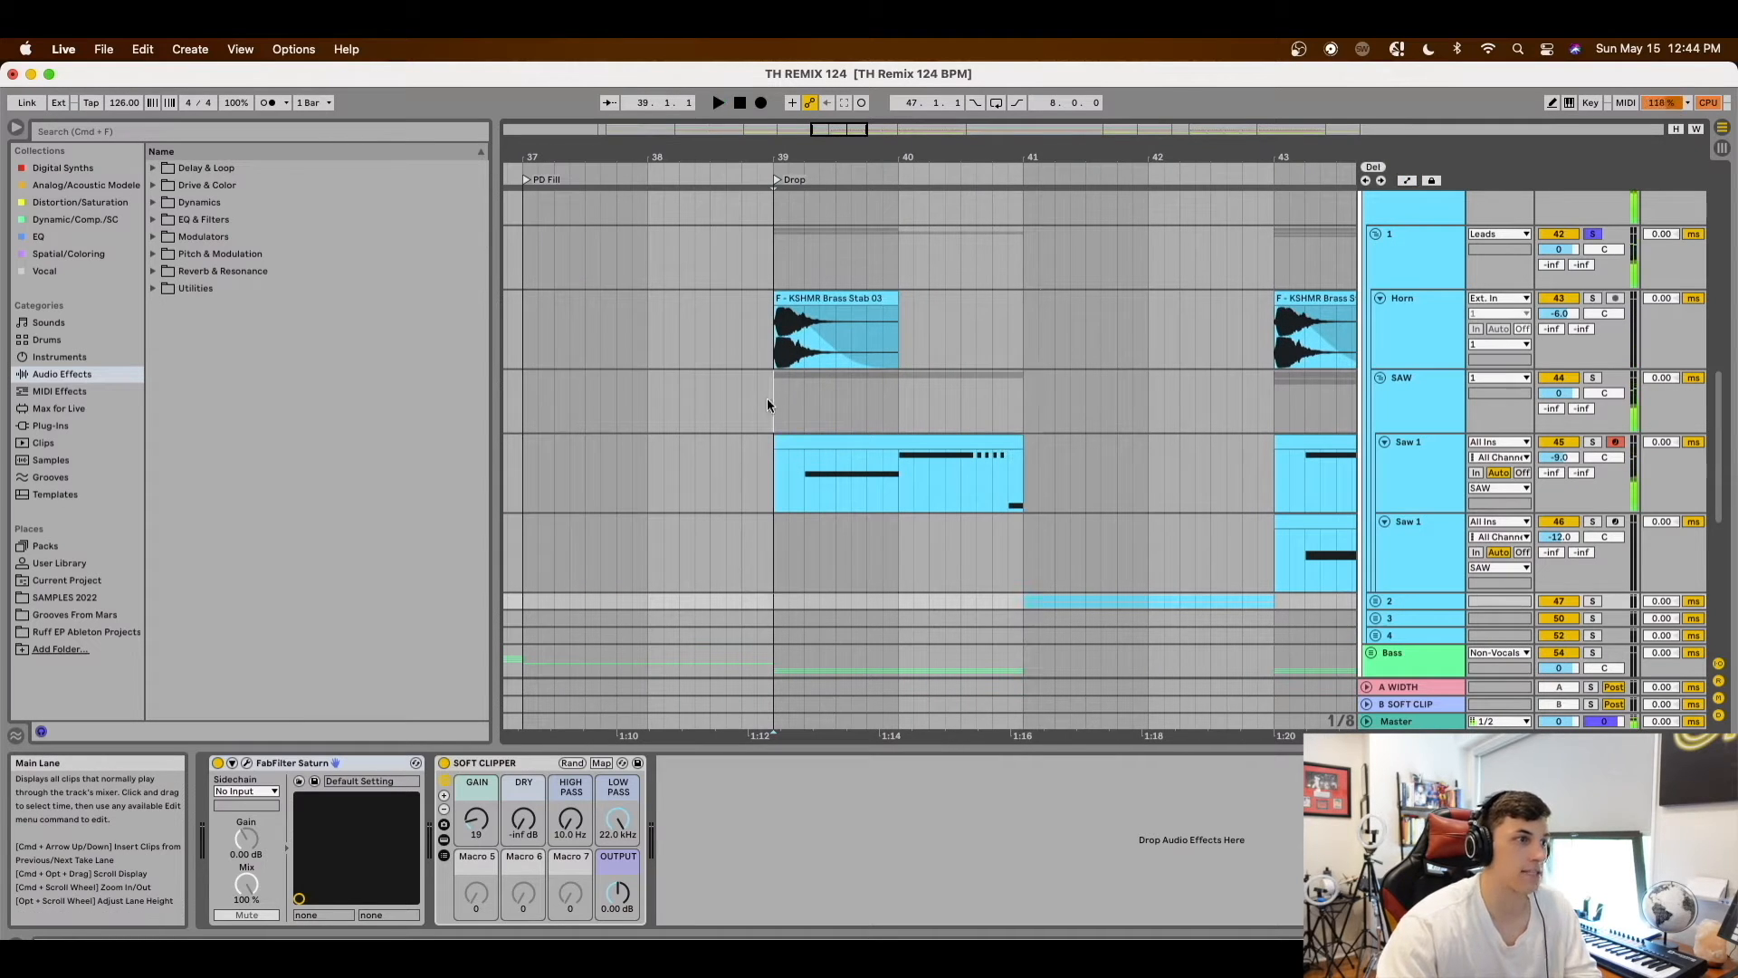
Examine the device chains of the Horn track, Leads subgroup 1 and the SAW group
left_click(767, 399)
left_click(1439, 324)
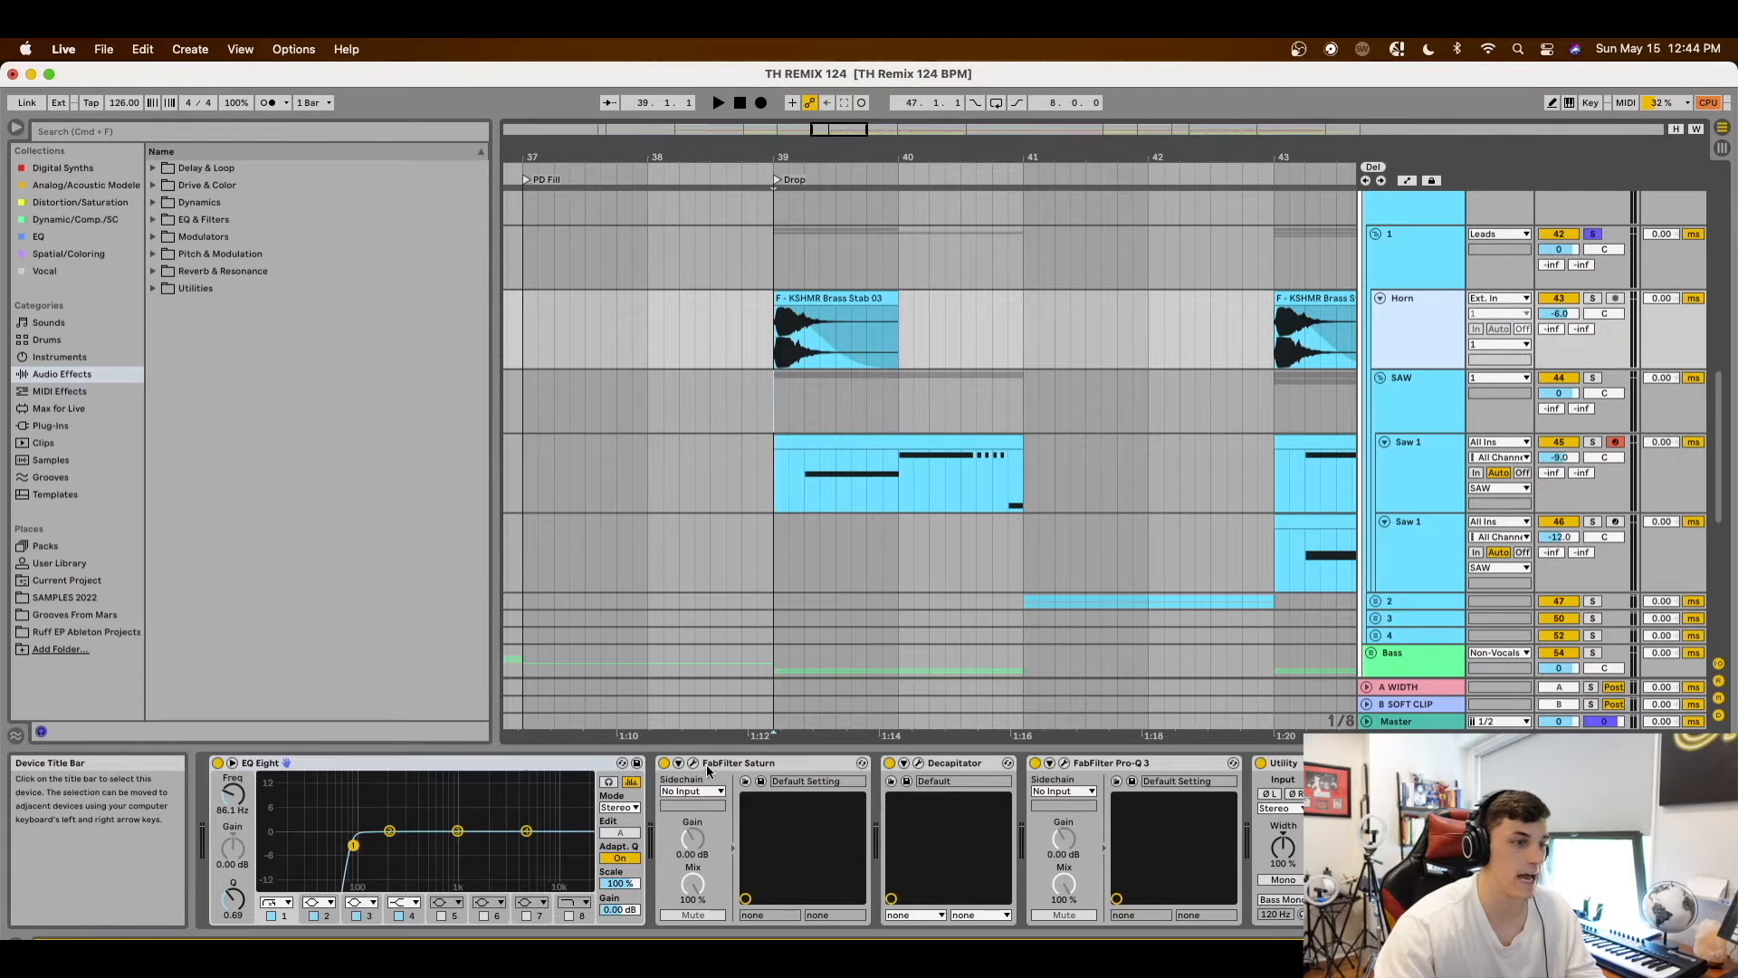
scroll(752, 779, "right", 5)
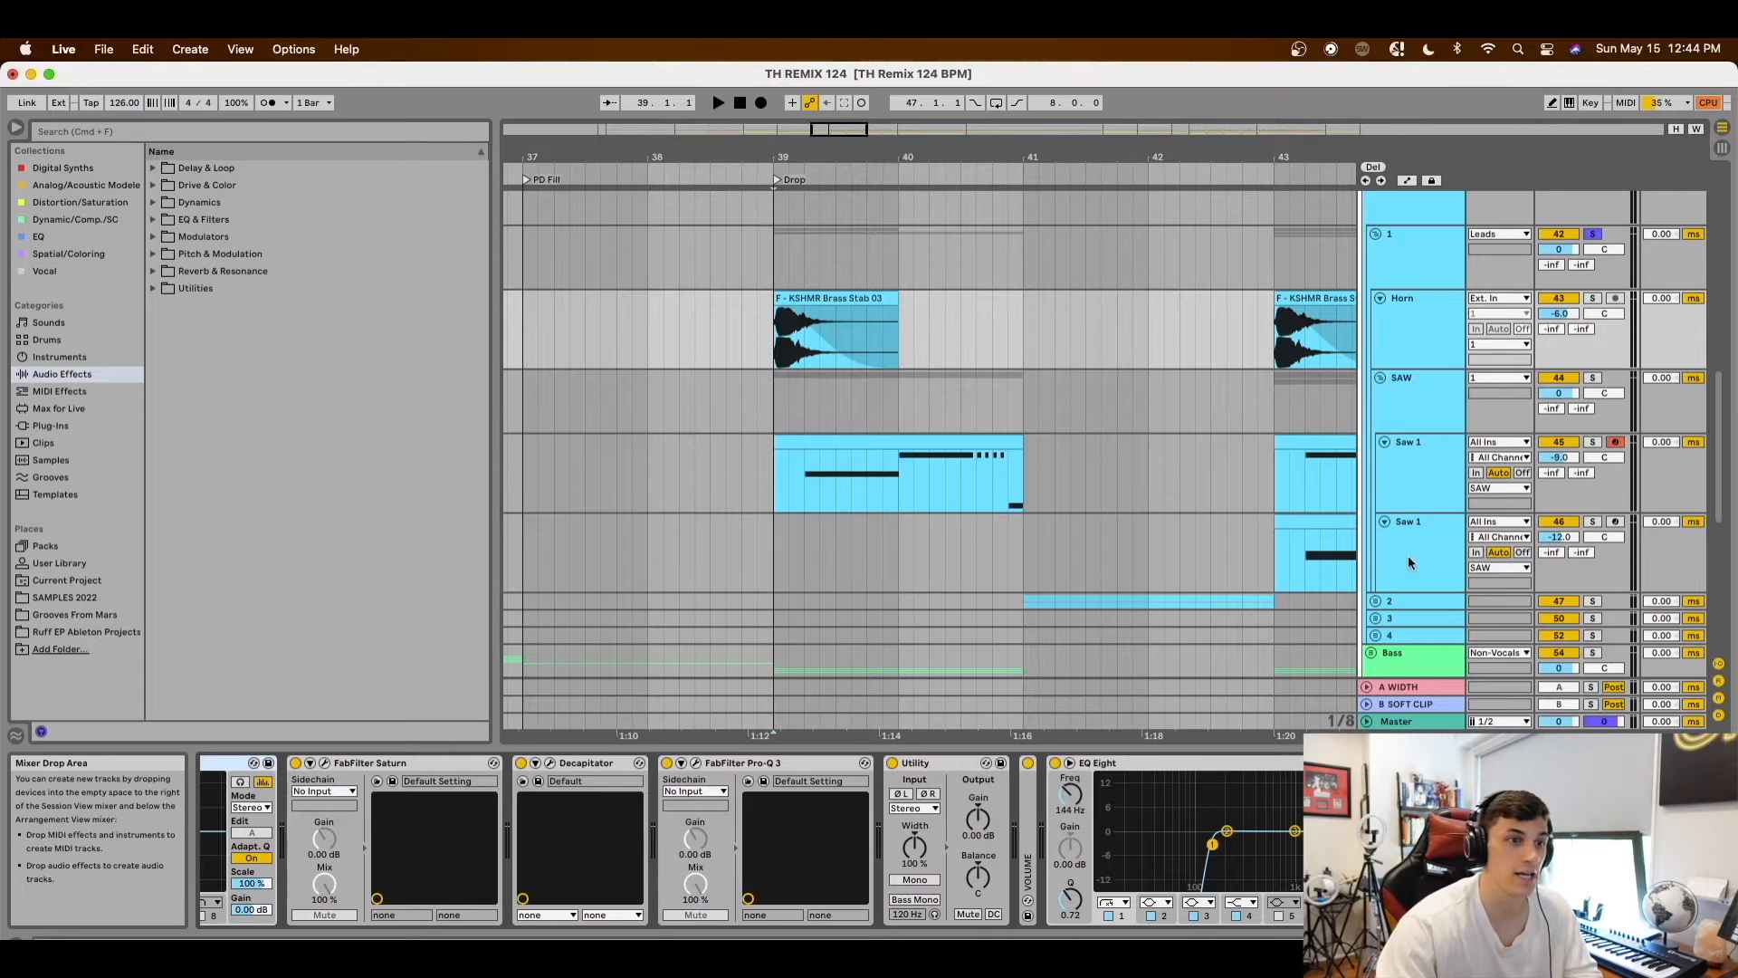
left_click(719, 278)
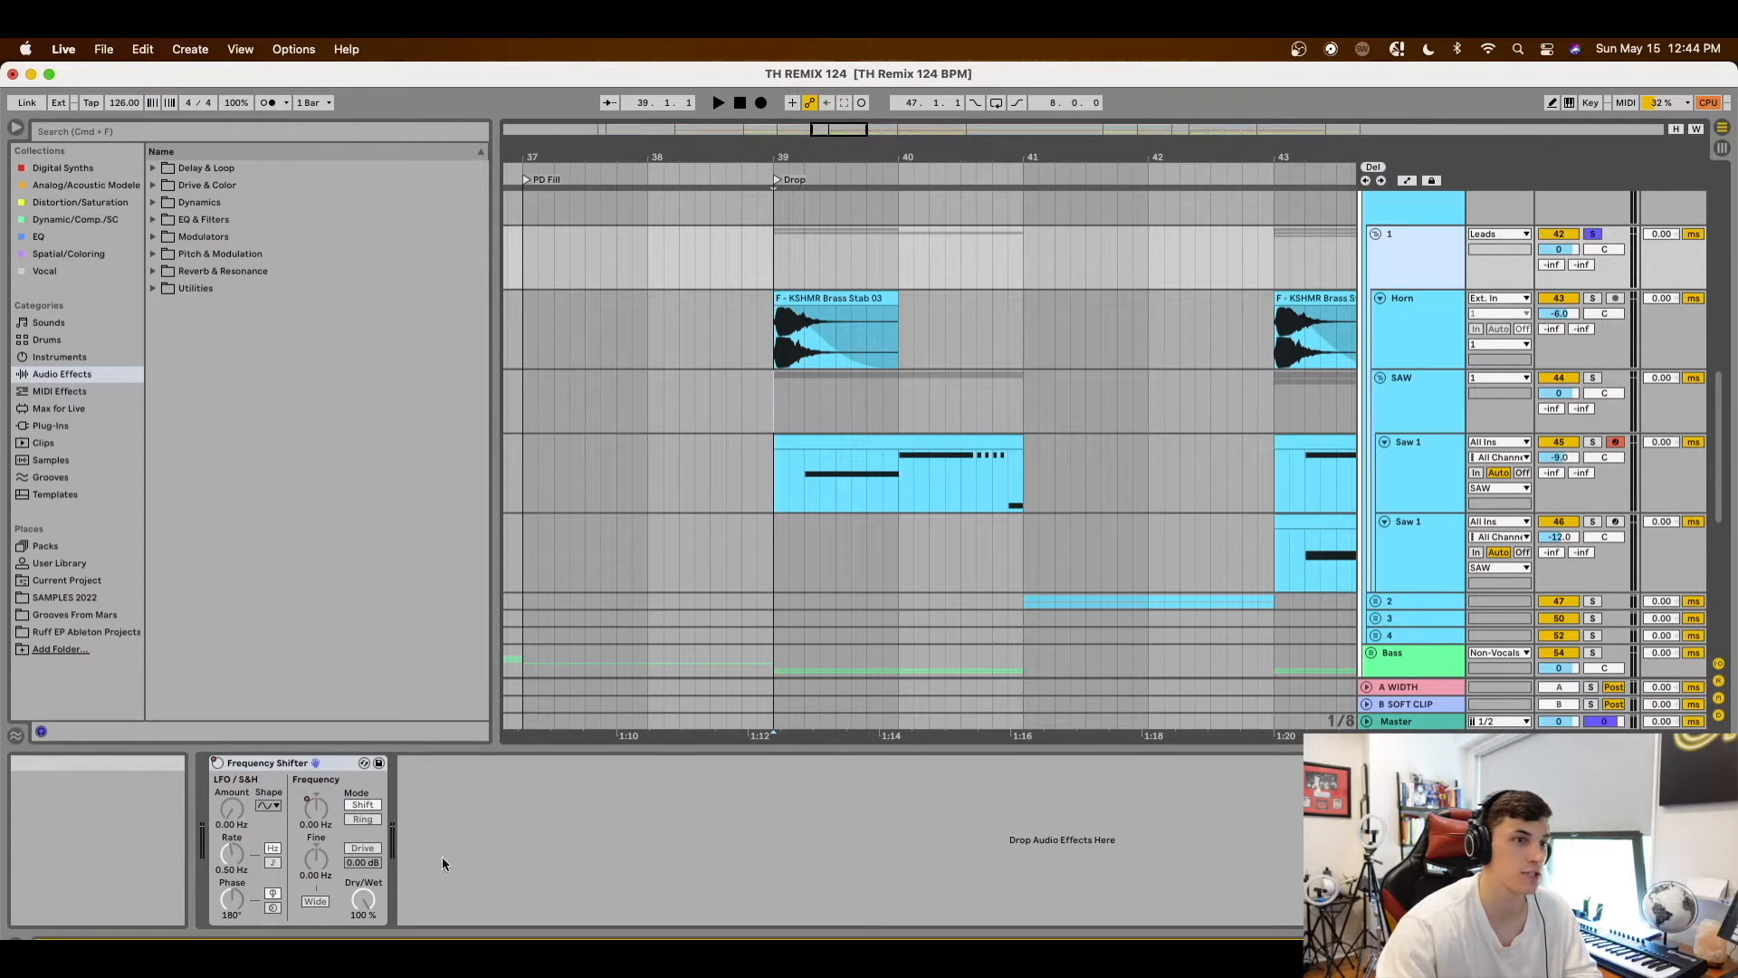
left_click(769, 414)
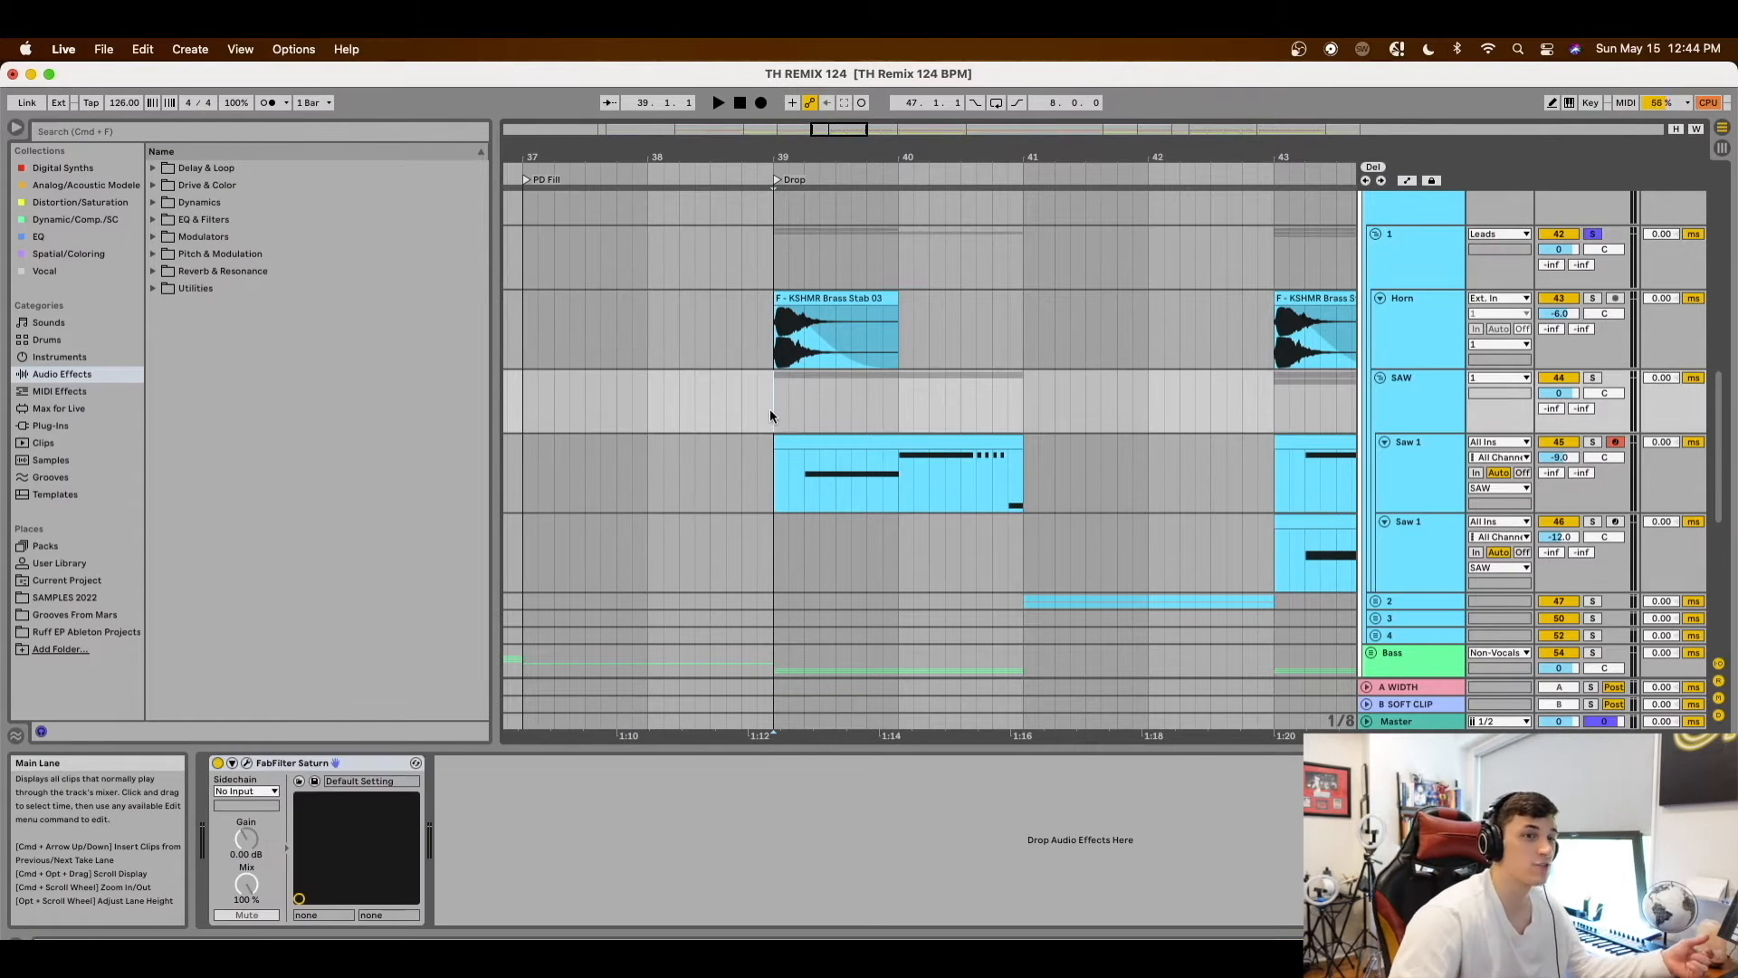
Listen to the SAW group soloed from the first note of the first Saw 1 clip at bar 39.2
left_click(807, 490)
key("space")
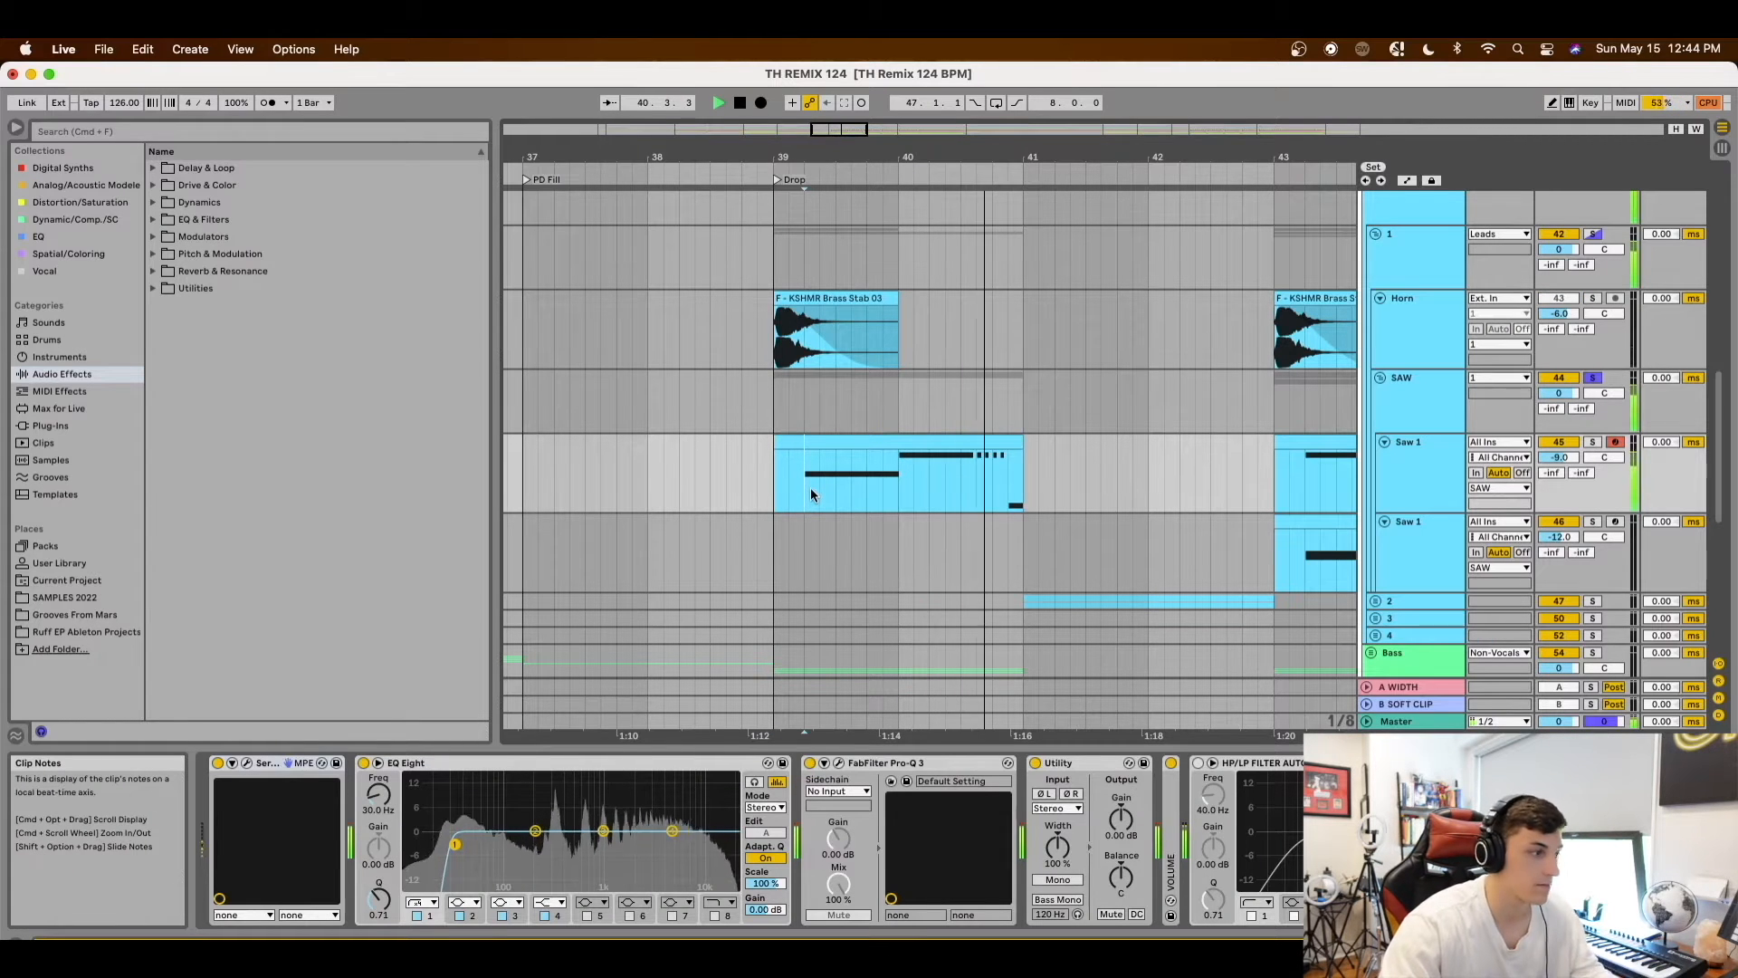
key("space")
Examine the first Saw 1 track's Serum oscillators and filter while playing the part, and close the plug-in window
left_click(246, 765)
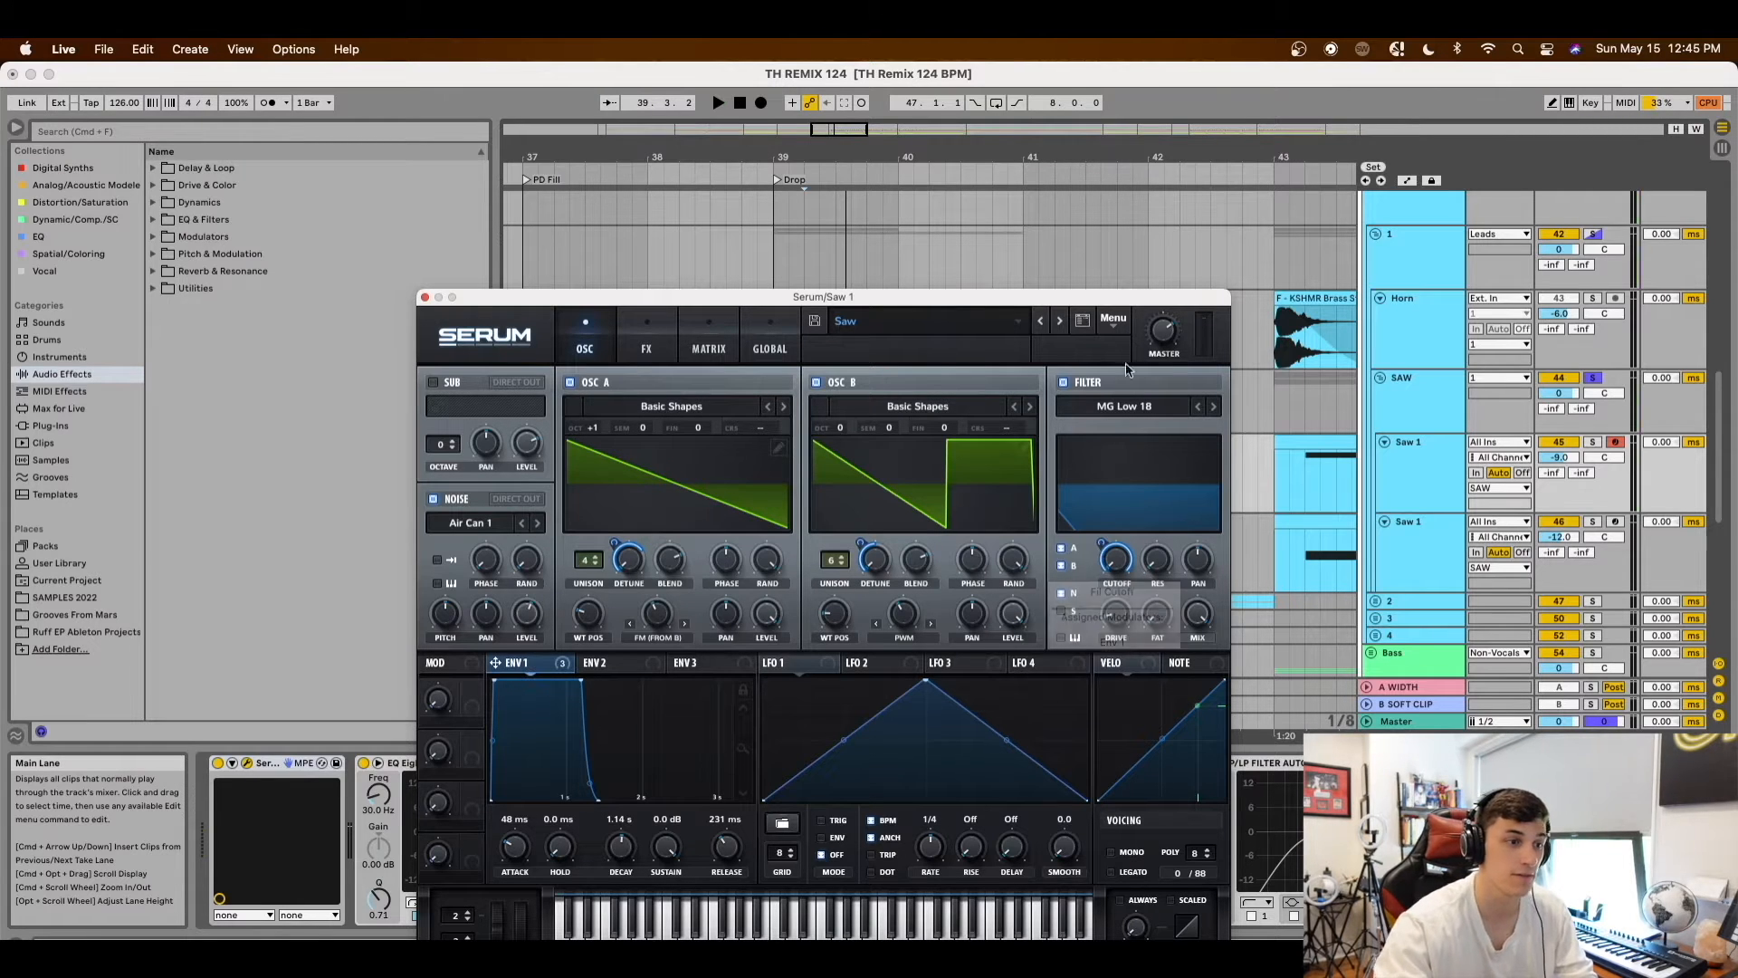
key("space")
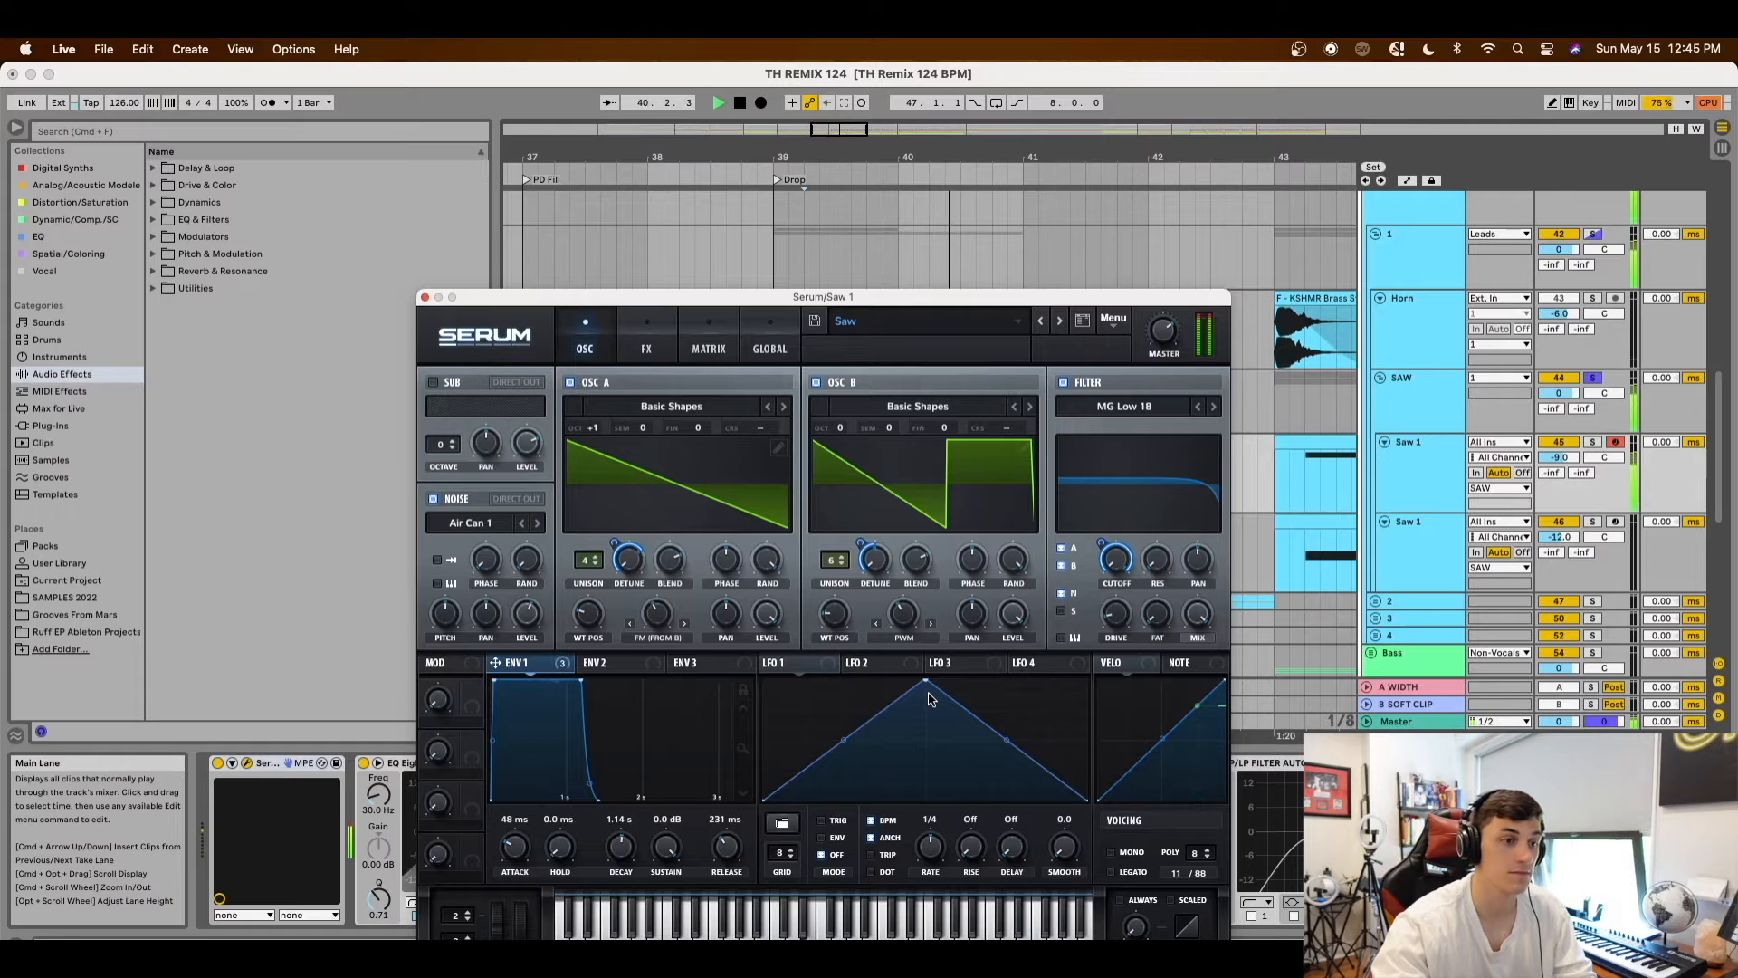
key("space")
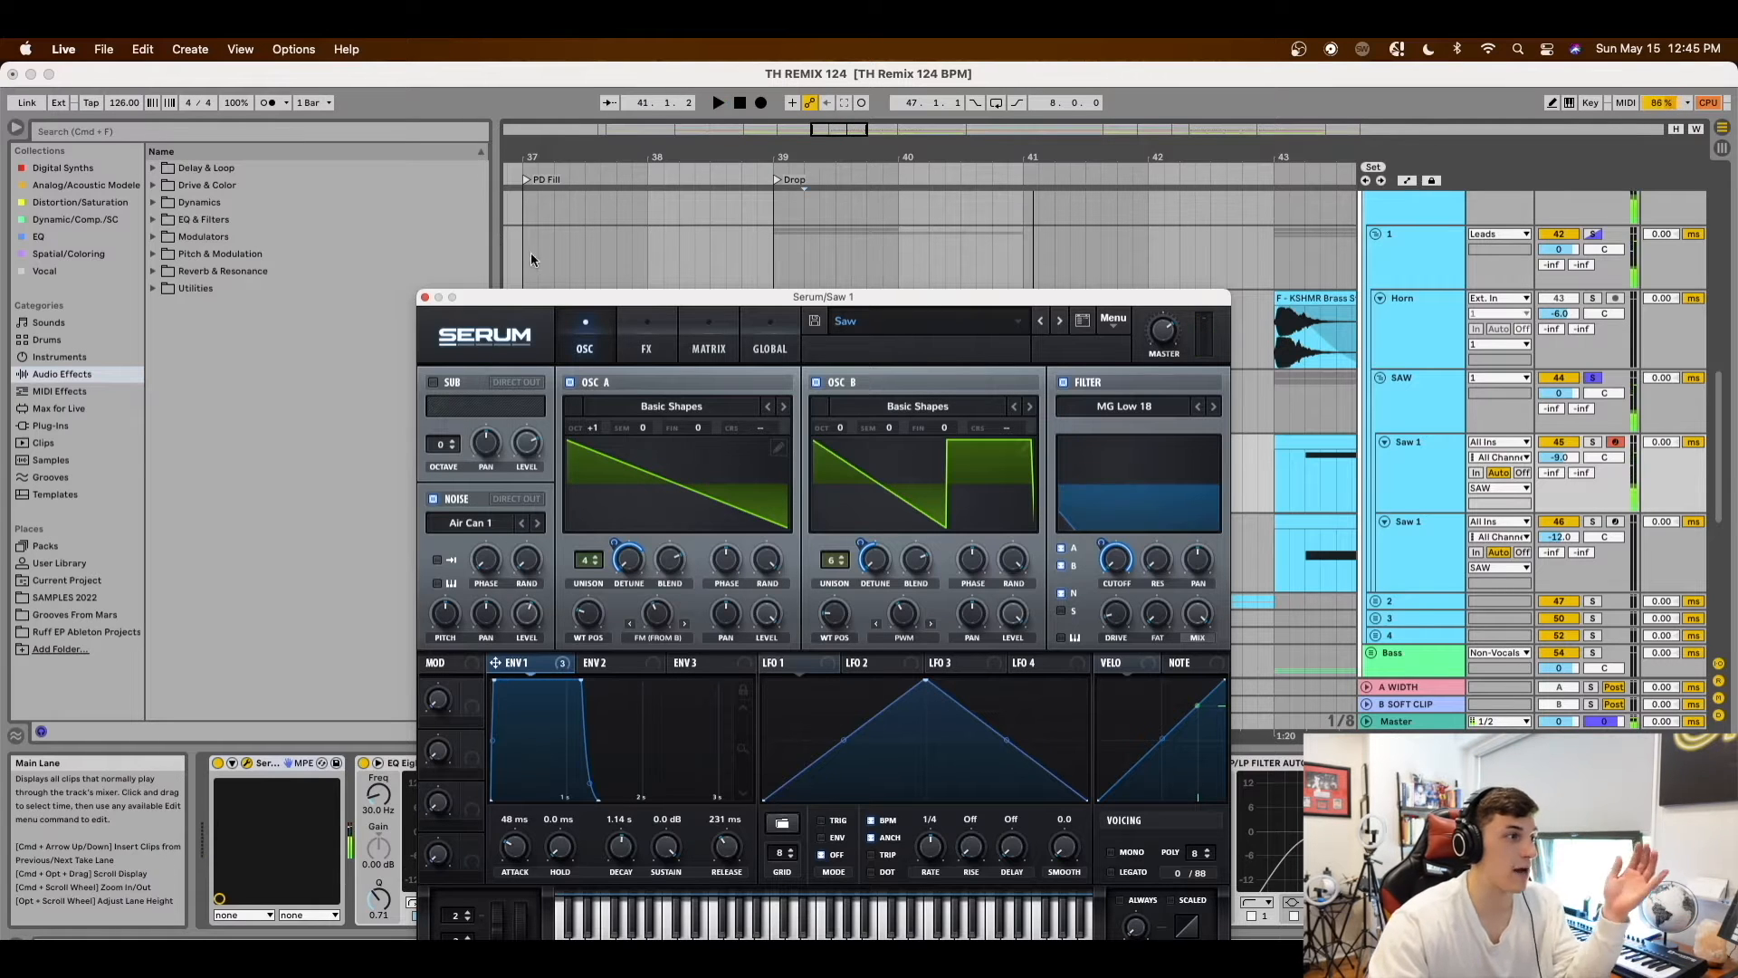
left_click(425, 297)
Play the short repeated notes near the end of the first Saw 1 clip
scroll(987, 476, "up", 2)
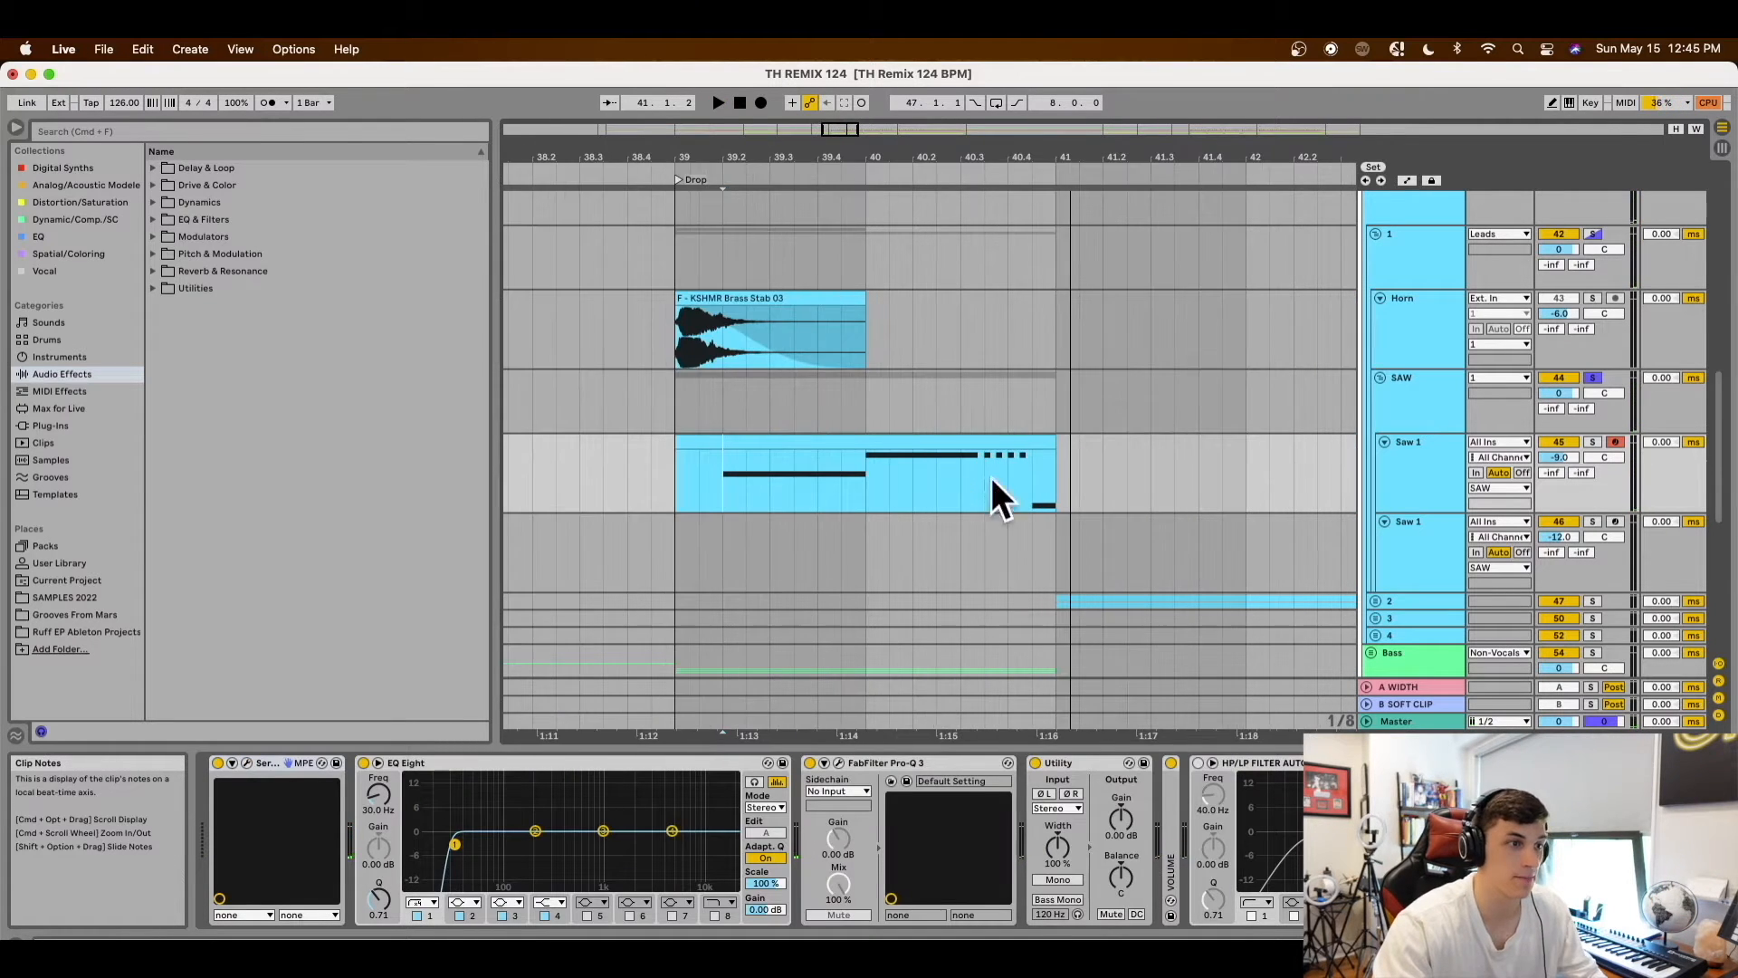
scroll(981, 477, "up", 4)
left_click(981, 477)
key("space")
key("space")
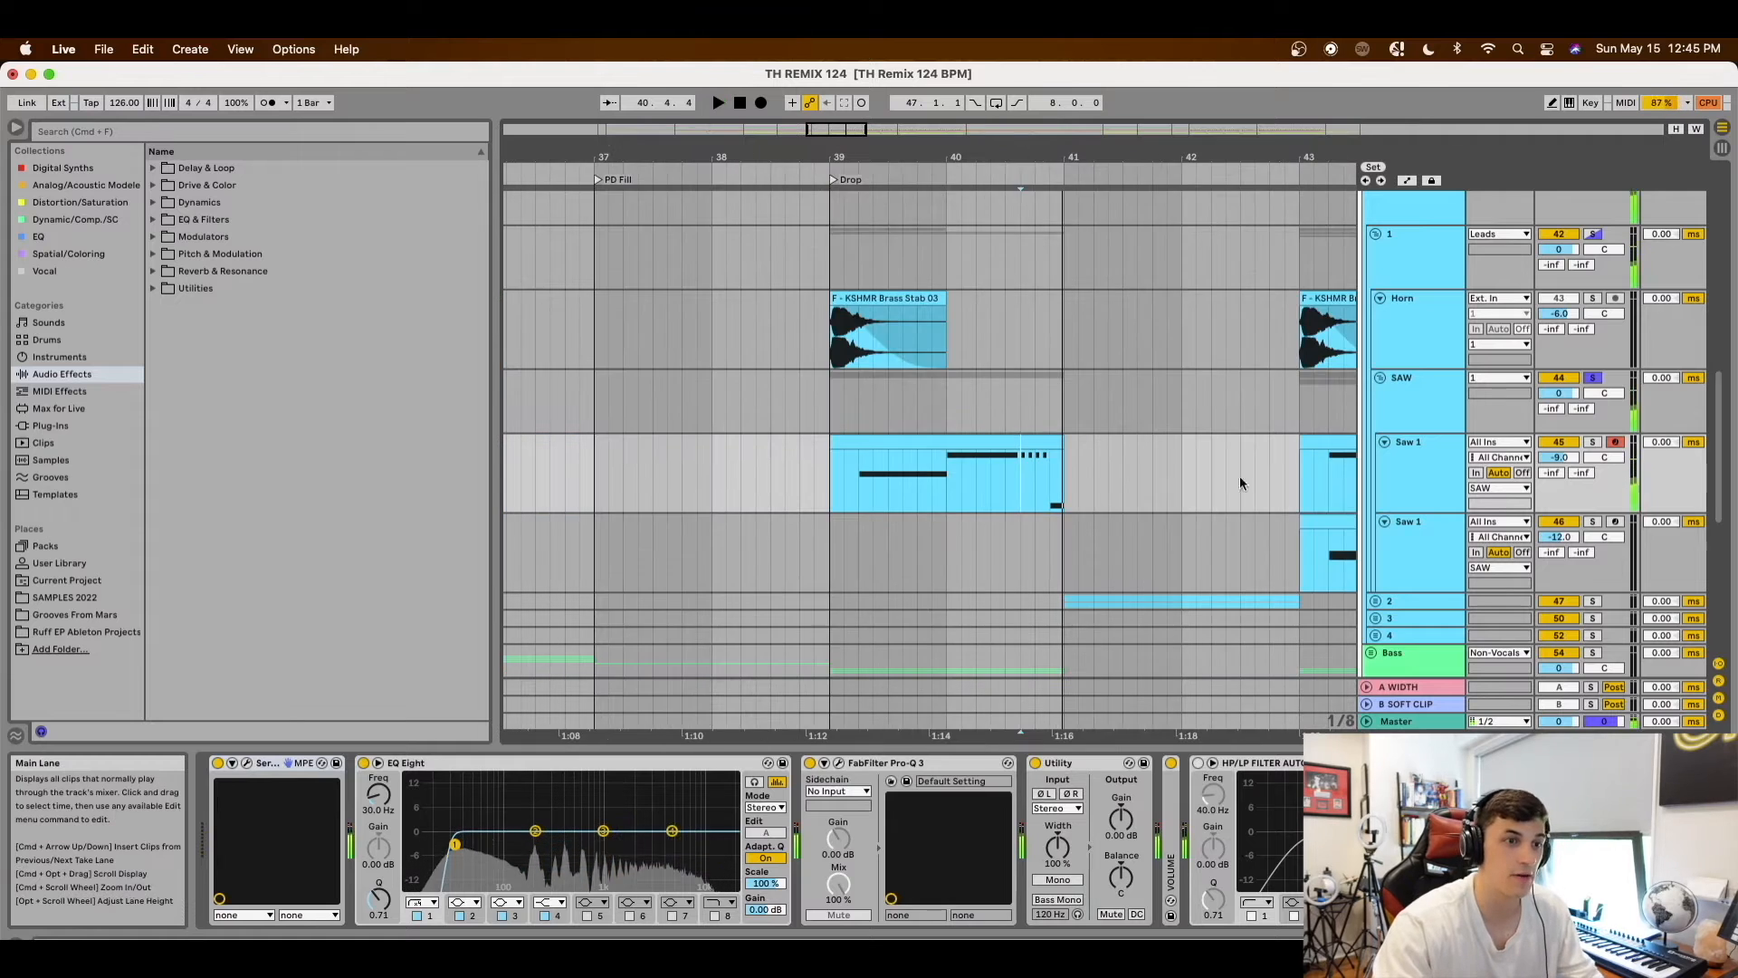
Listen to the two layered Saw 1 clips from bar 43 with the SAW group soloed
scroll(1240, 476, "down", 3)
scroll(1204, 485, "down", 4)
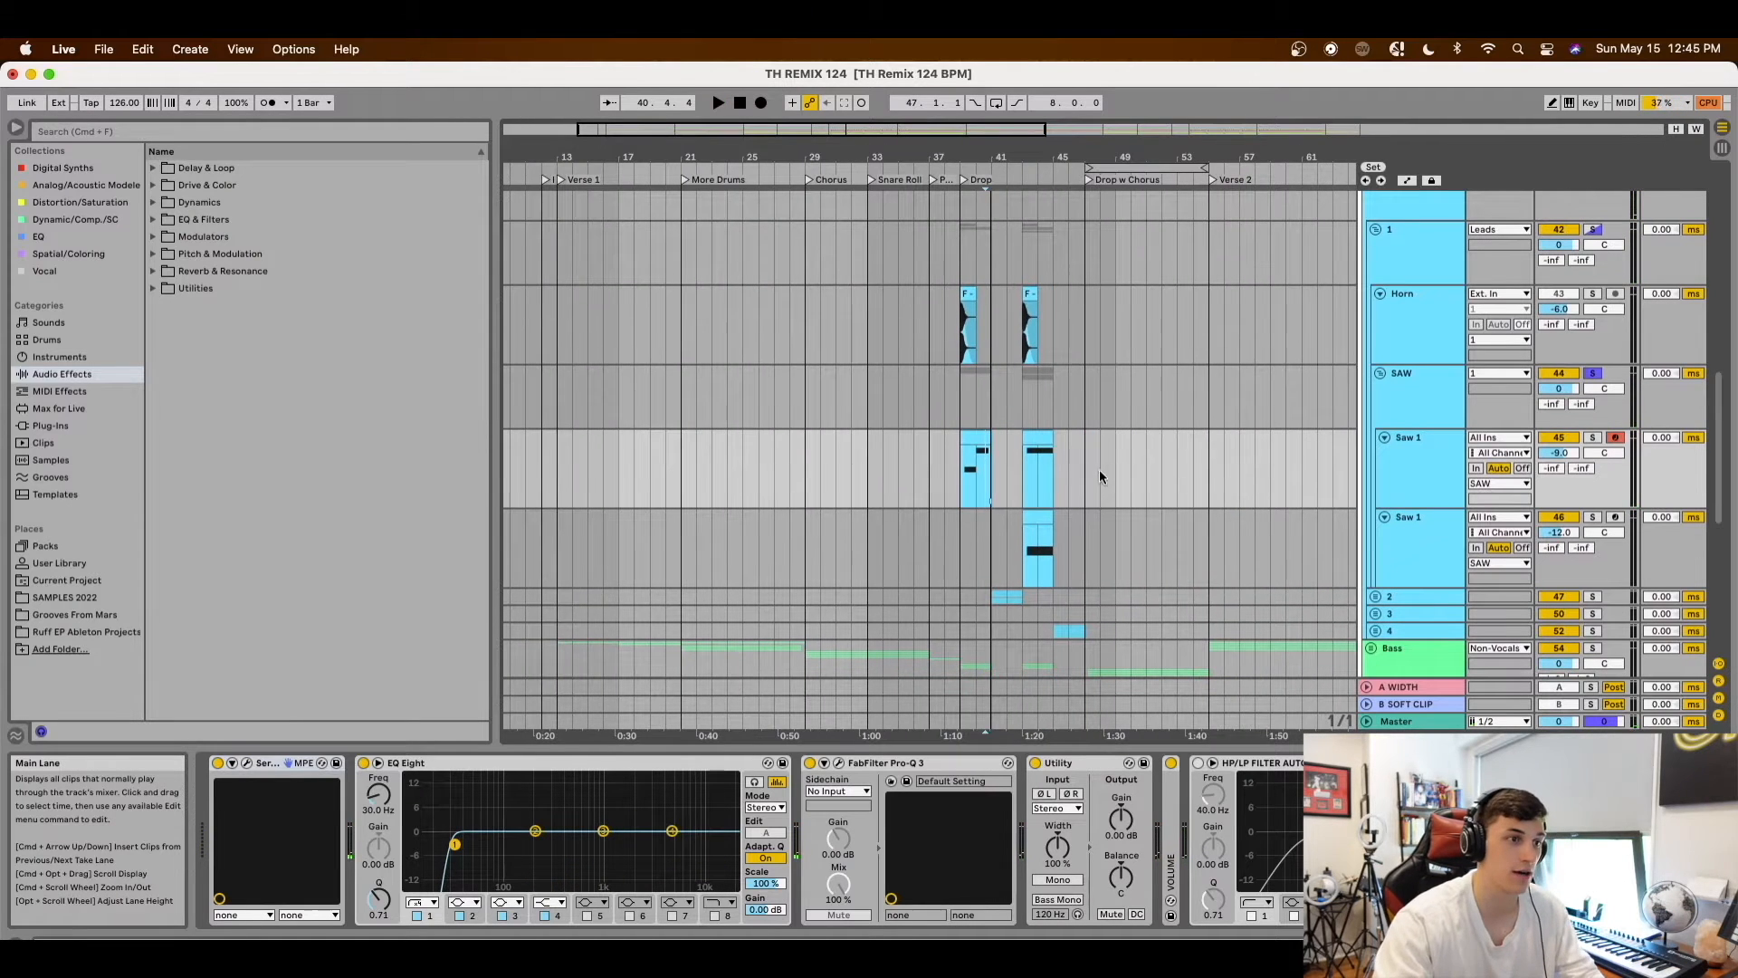
left_click(1018, 475)
scroll(1025, 475, "up", 3)
scroll(1024, 476, "up", 2)
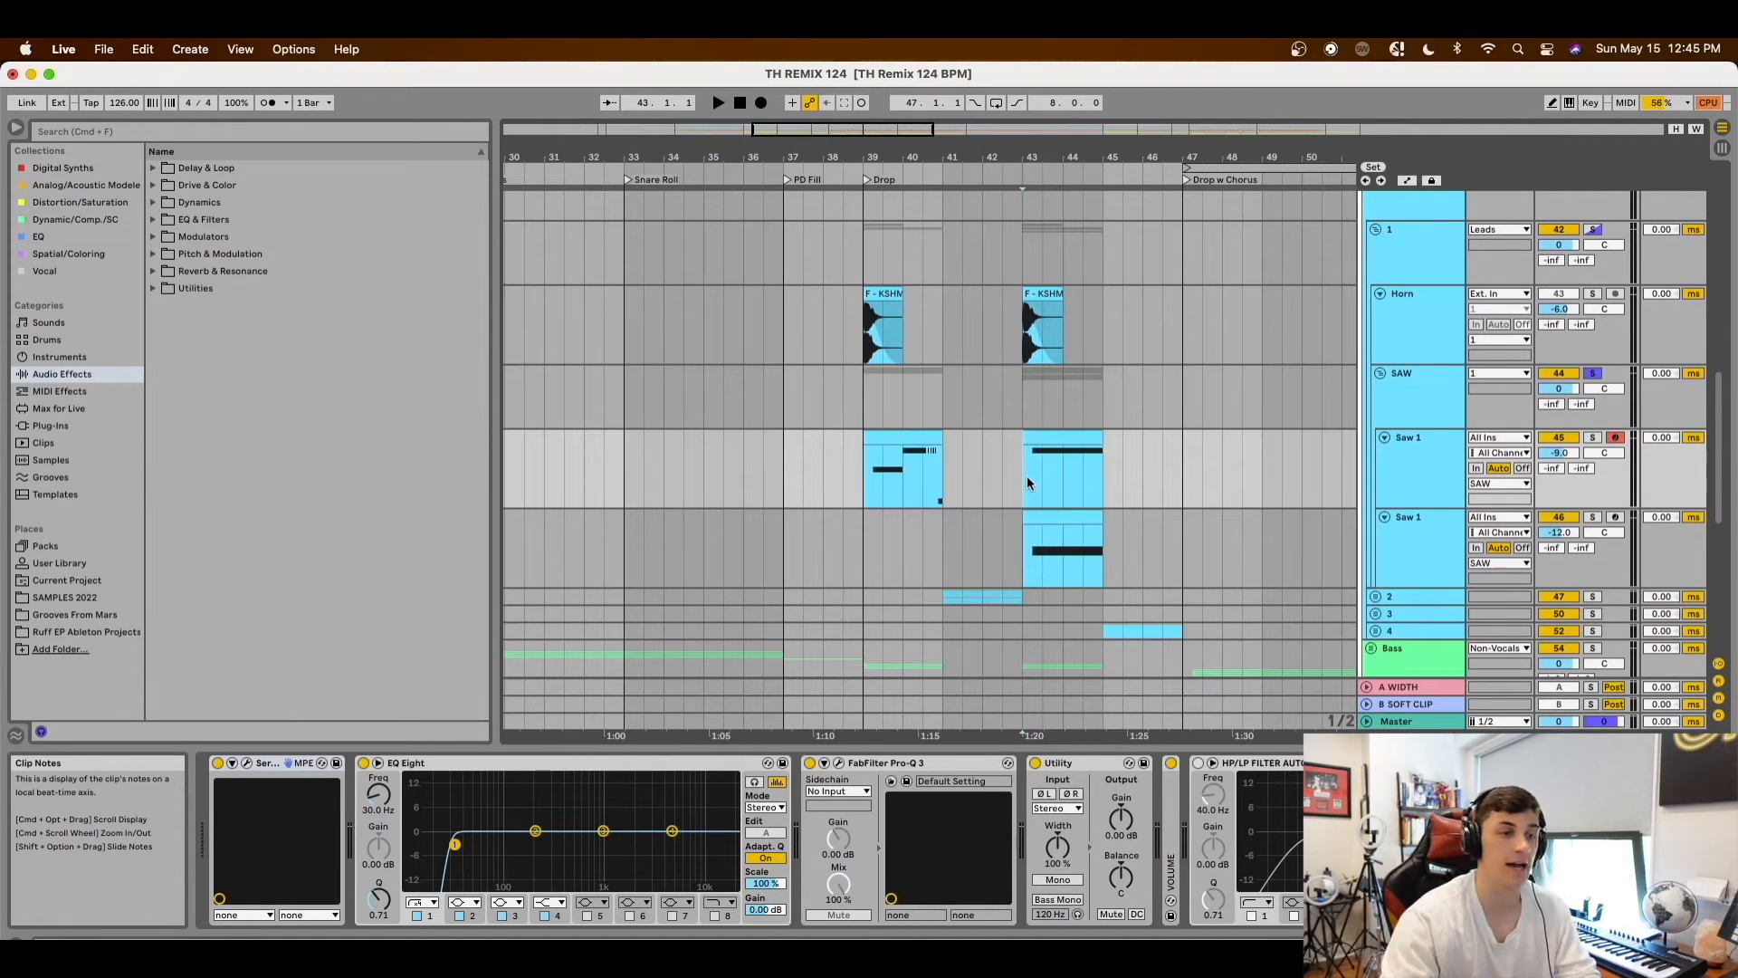
key("space")
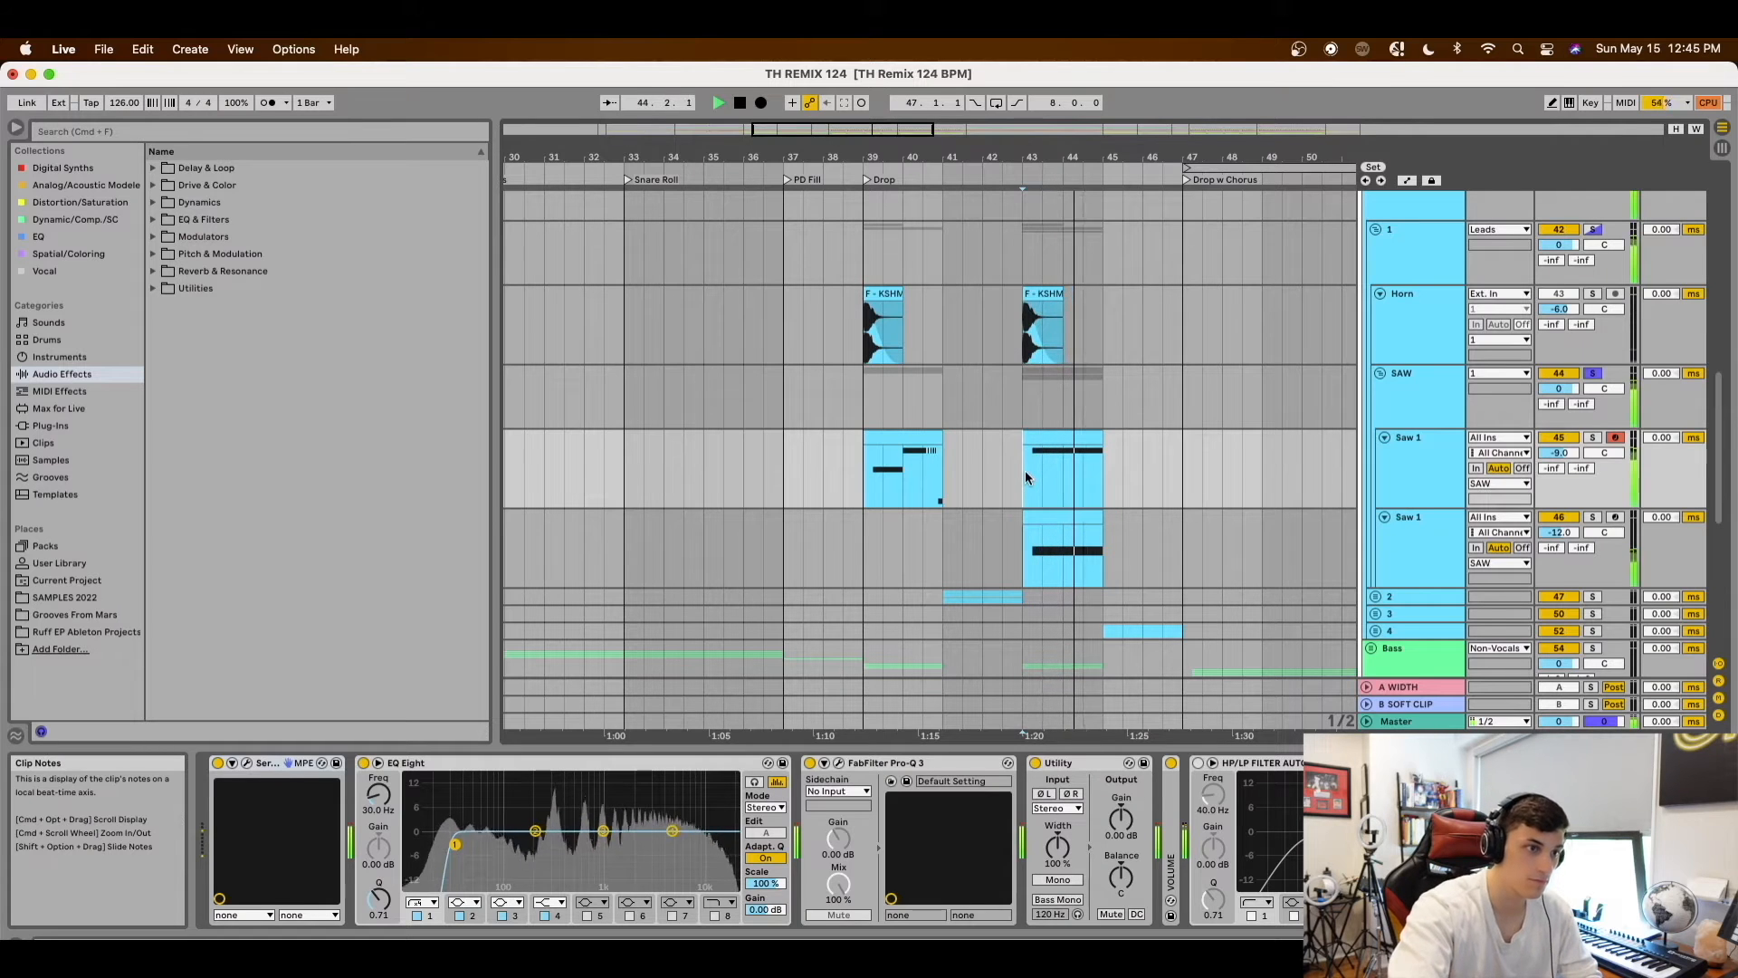
key("space")
Show the automation lanes and examine subgroup 1's Frequency Shifter Coarse automation while playing from bar 44
left_click(1423, 416)
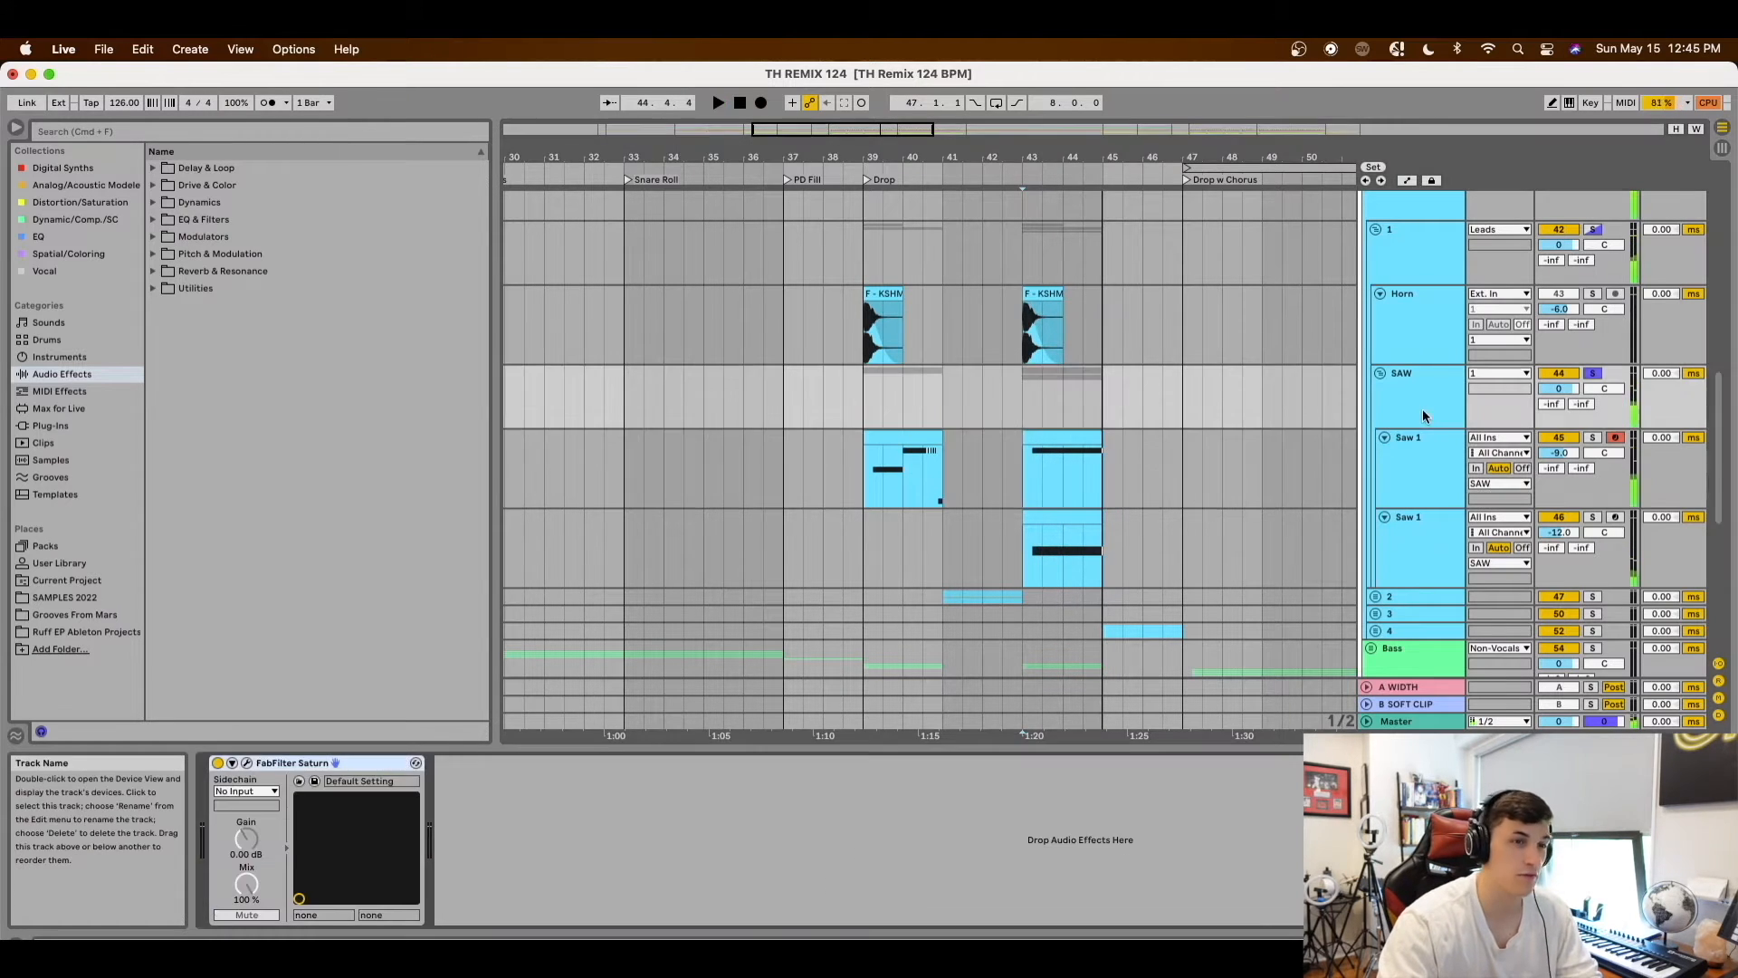
left_click(1413, 258)
left_click(1407, 182)
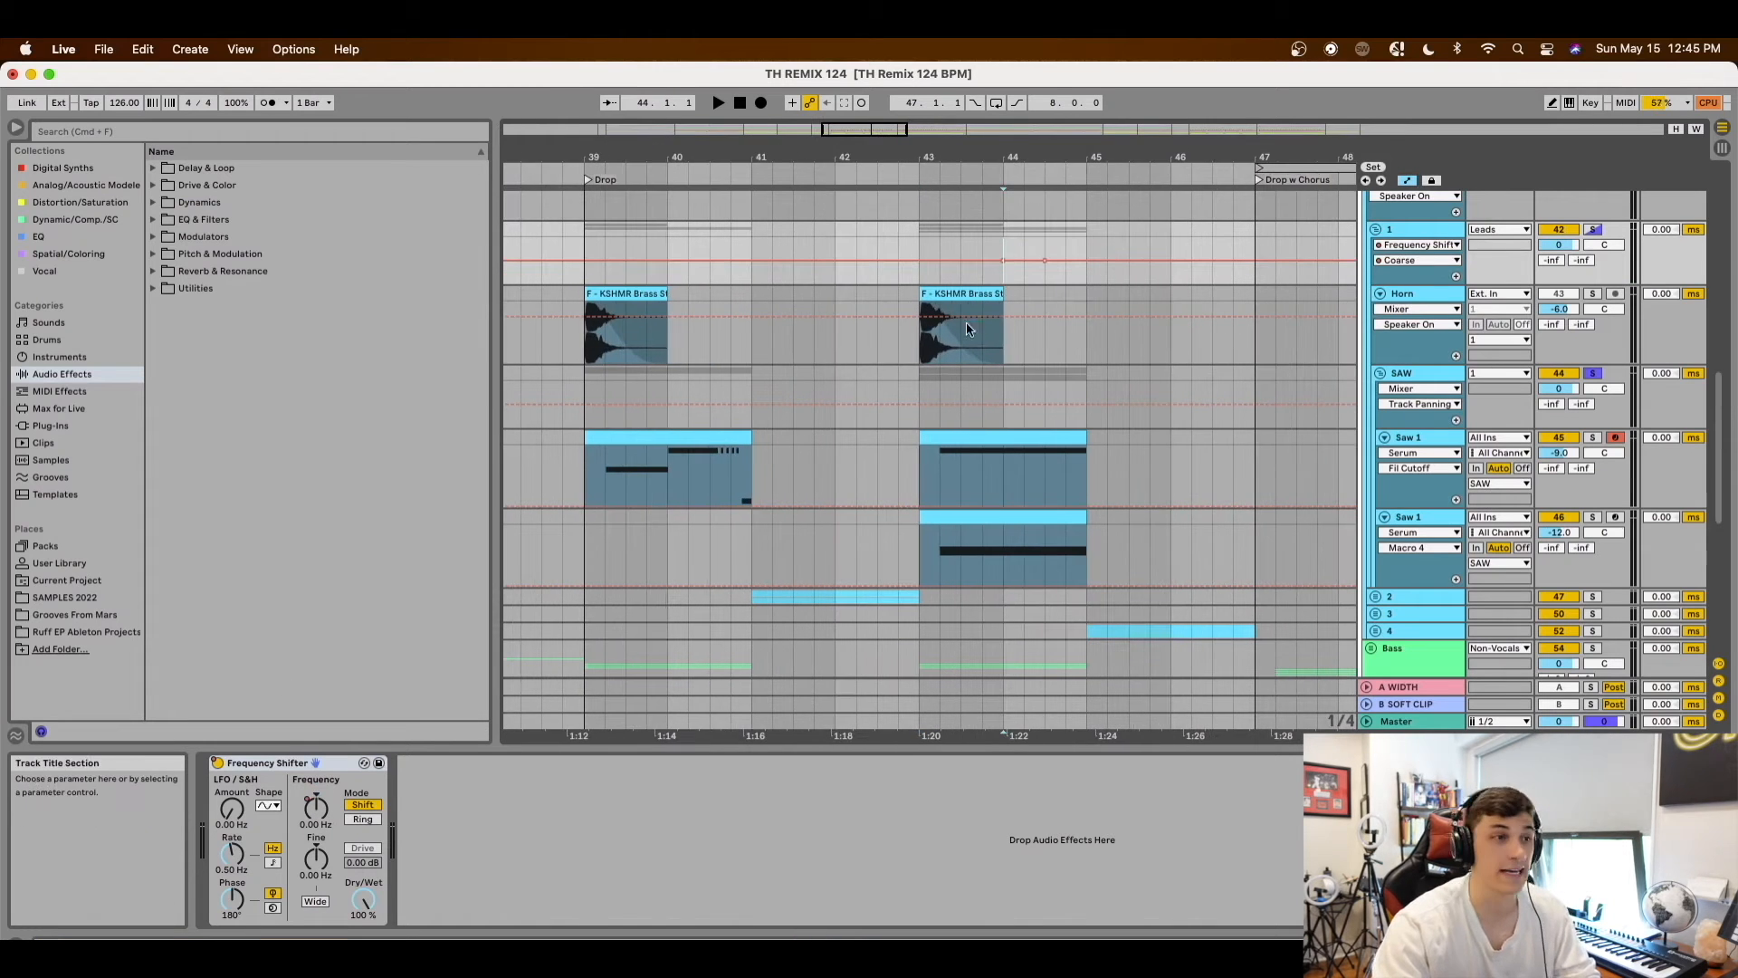
key("space")
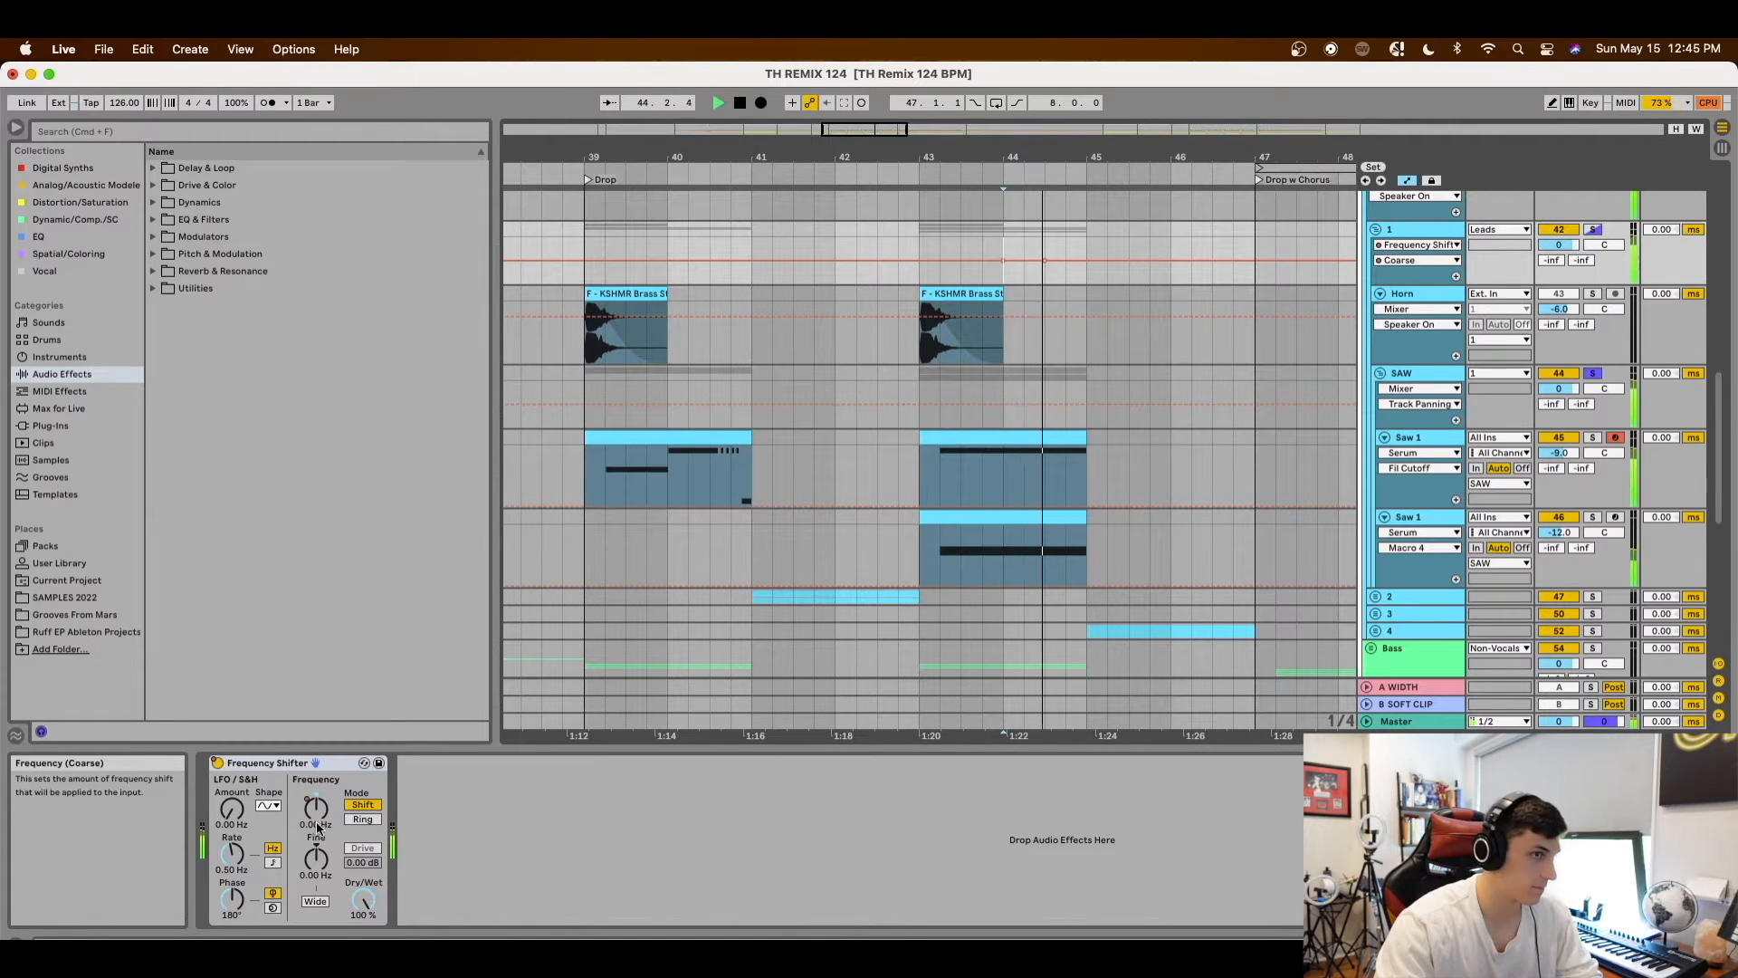
key("space")
Listen to the second Saw 1 track soloed from bar 43.2, and examine its Serum patch
left_click(1408, 517)
left_click(937, 559)
key("space")
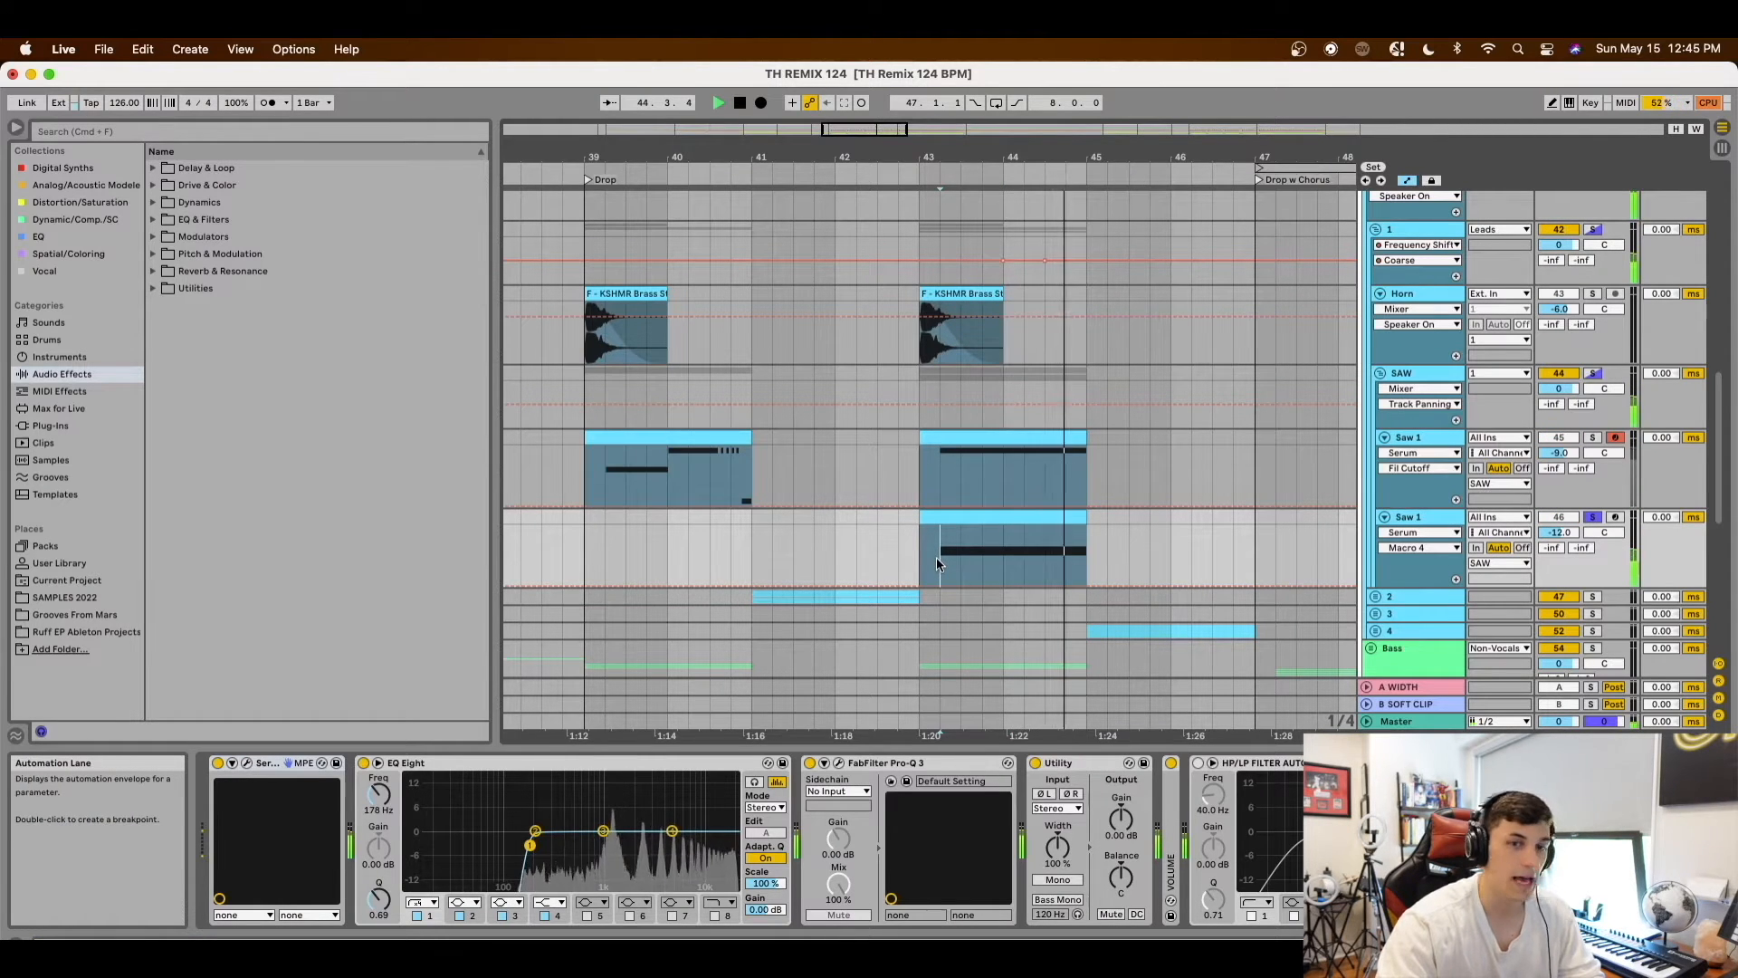
key("space")
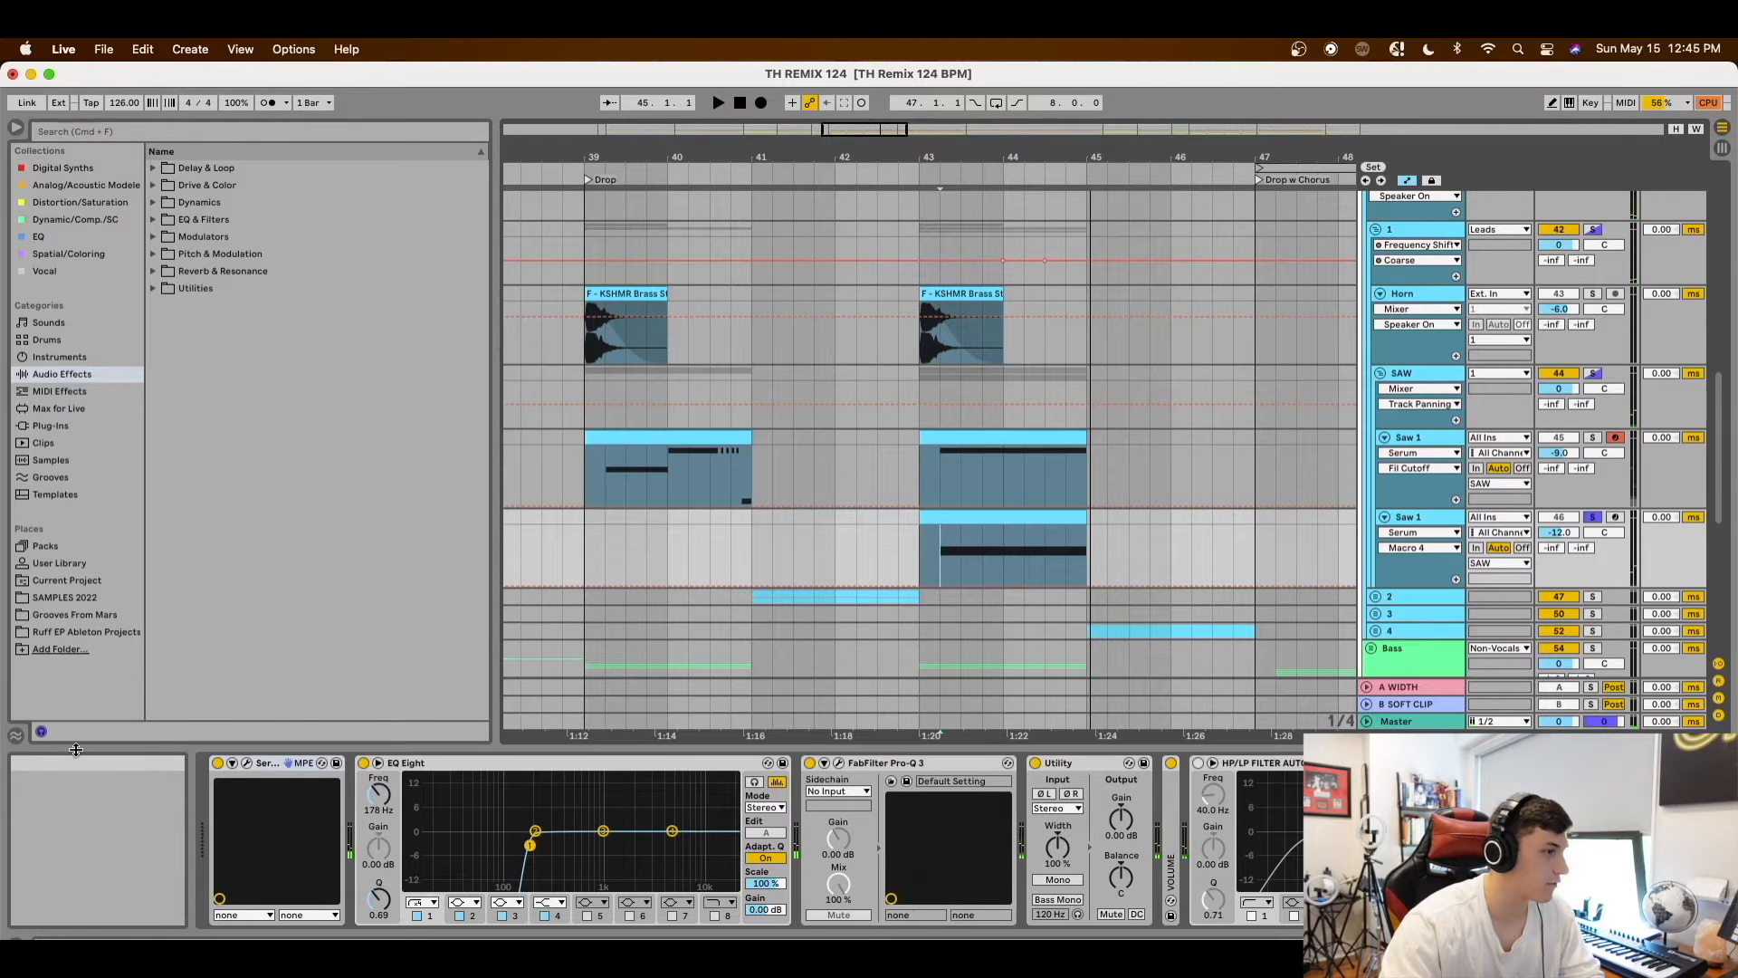
left_click(246, 763)
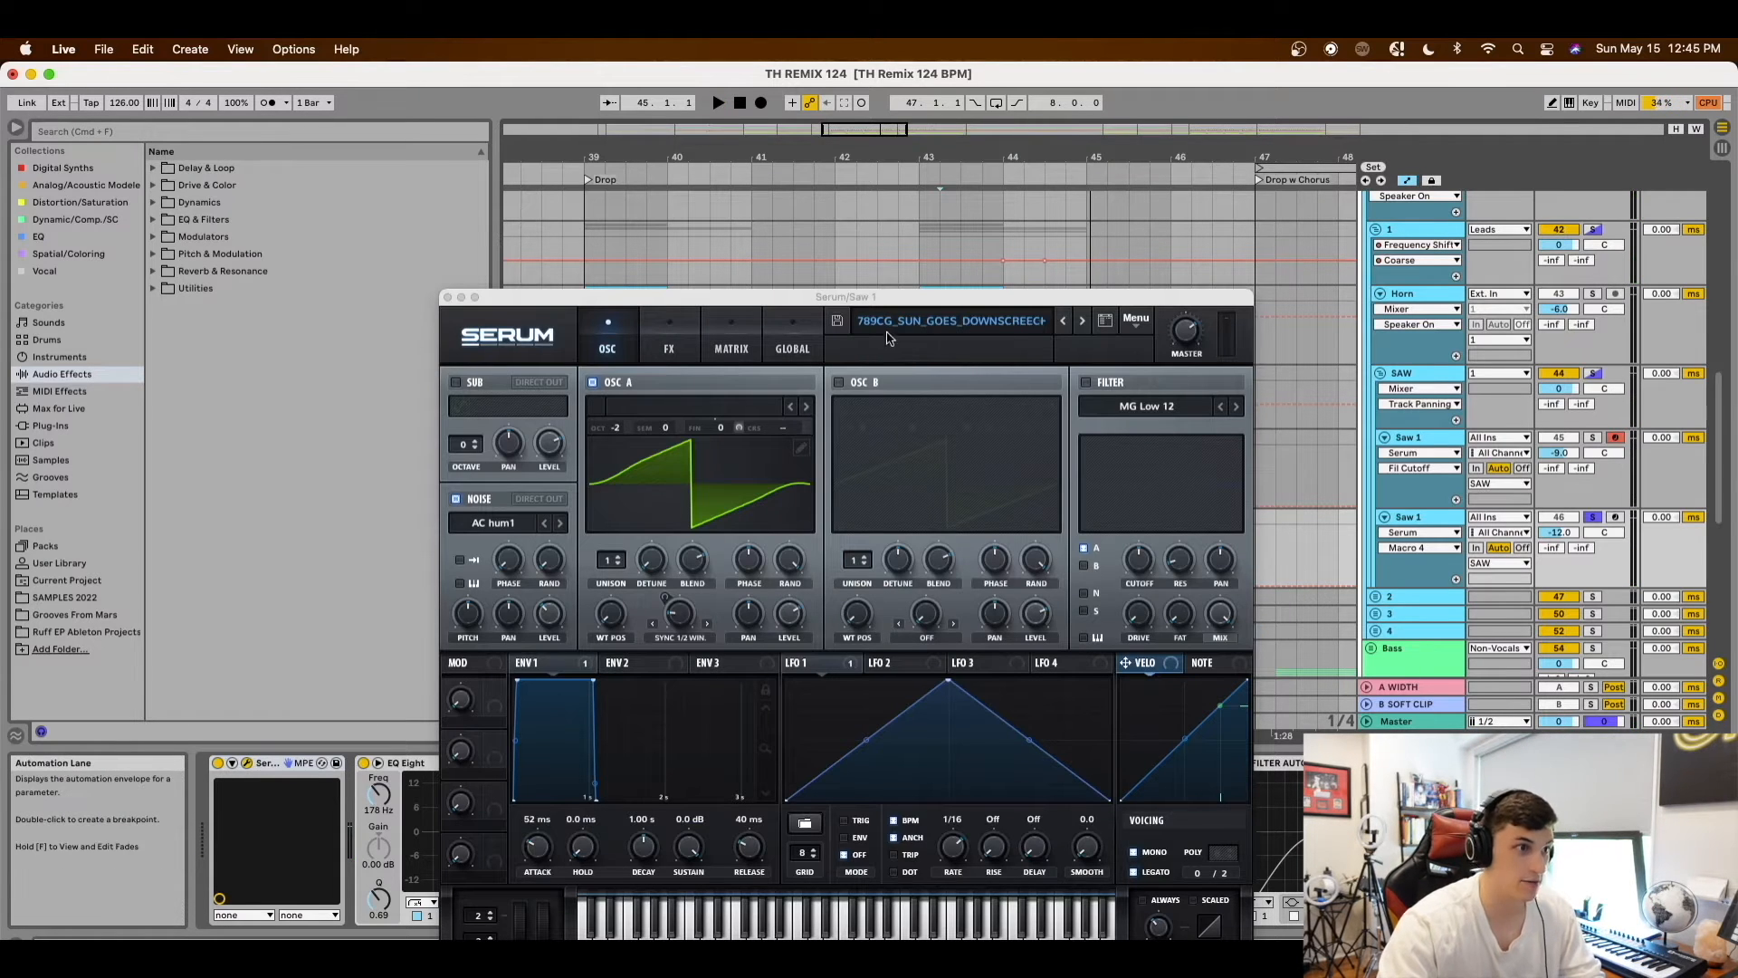
left_click(449, 296)
Play Leads subgroup 1 with its Horn and SAW layers together, hide the automation lanes, and fold the subgroup
key("space")
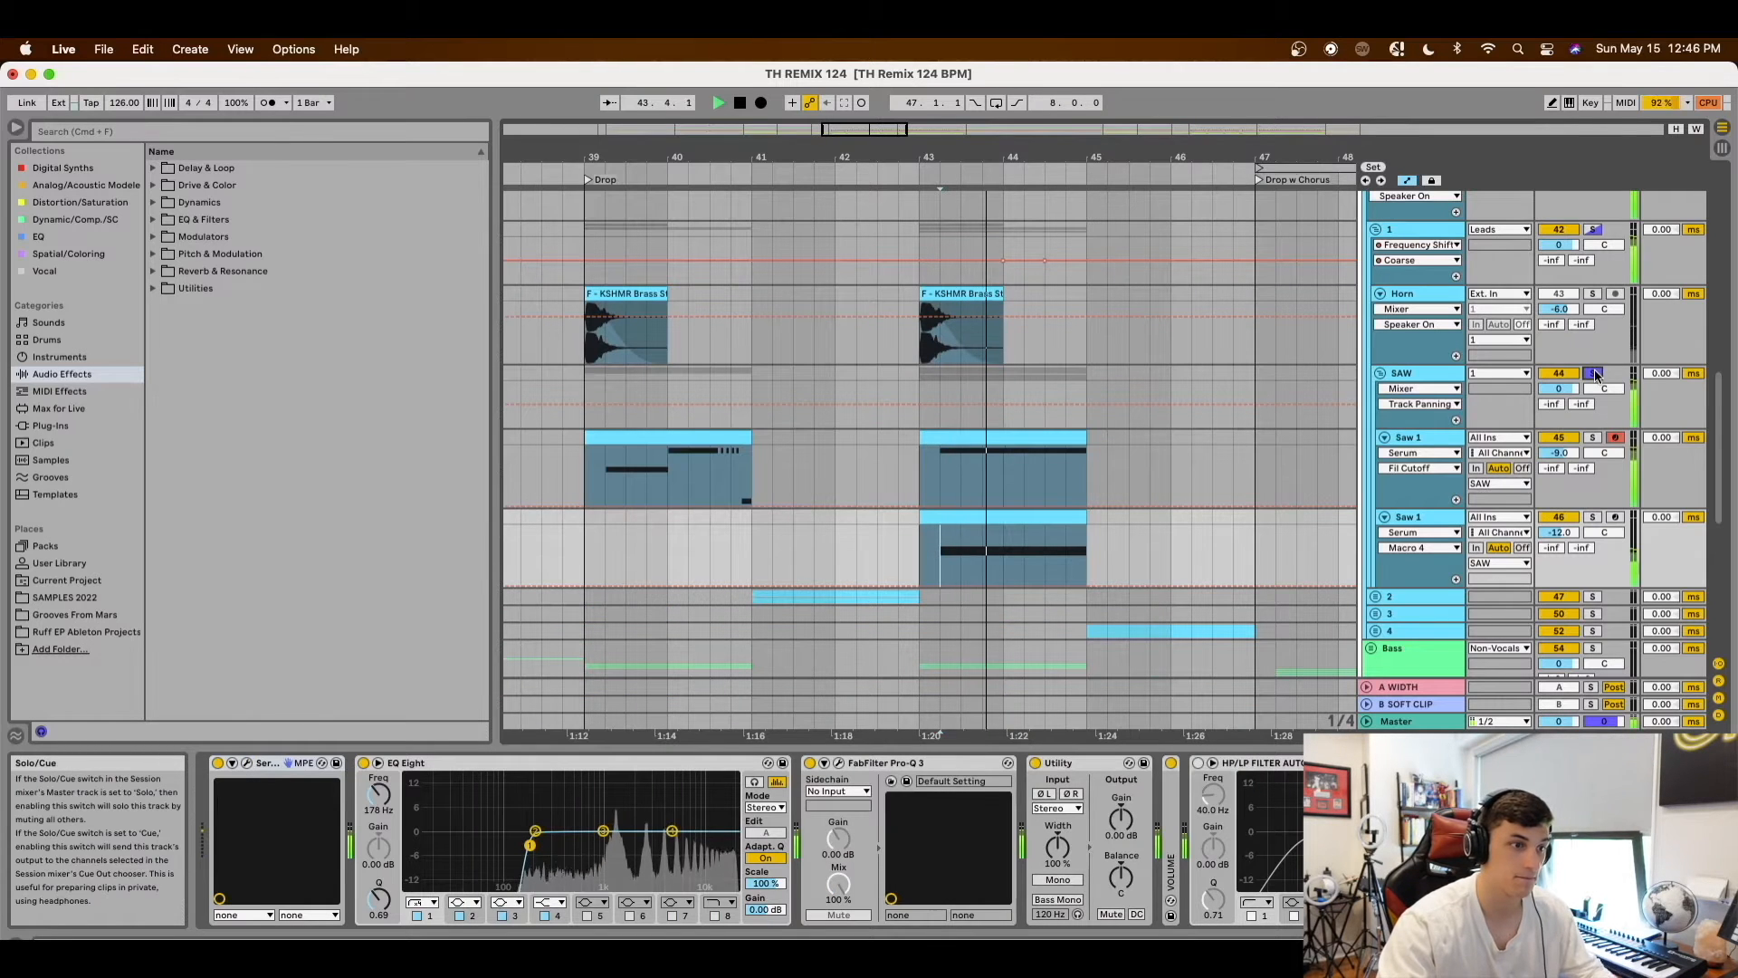
left_click(1406, 180)
key("space")
left_click(1376, 230)
Unfold Leads subgroup 4 and listen to its Laser 1 track soloed from bar 45.2
scroll(985, 510, "down", 2)
scroll(1004, 443, "up", 3)
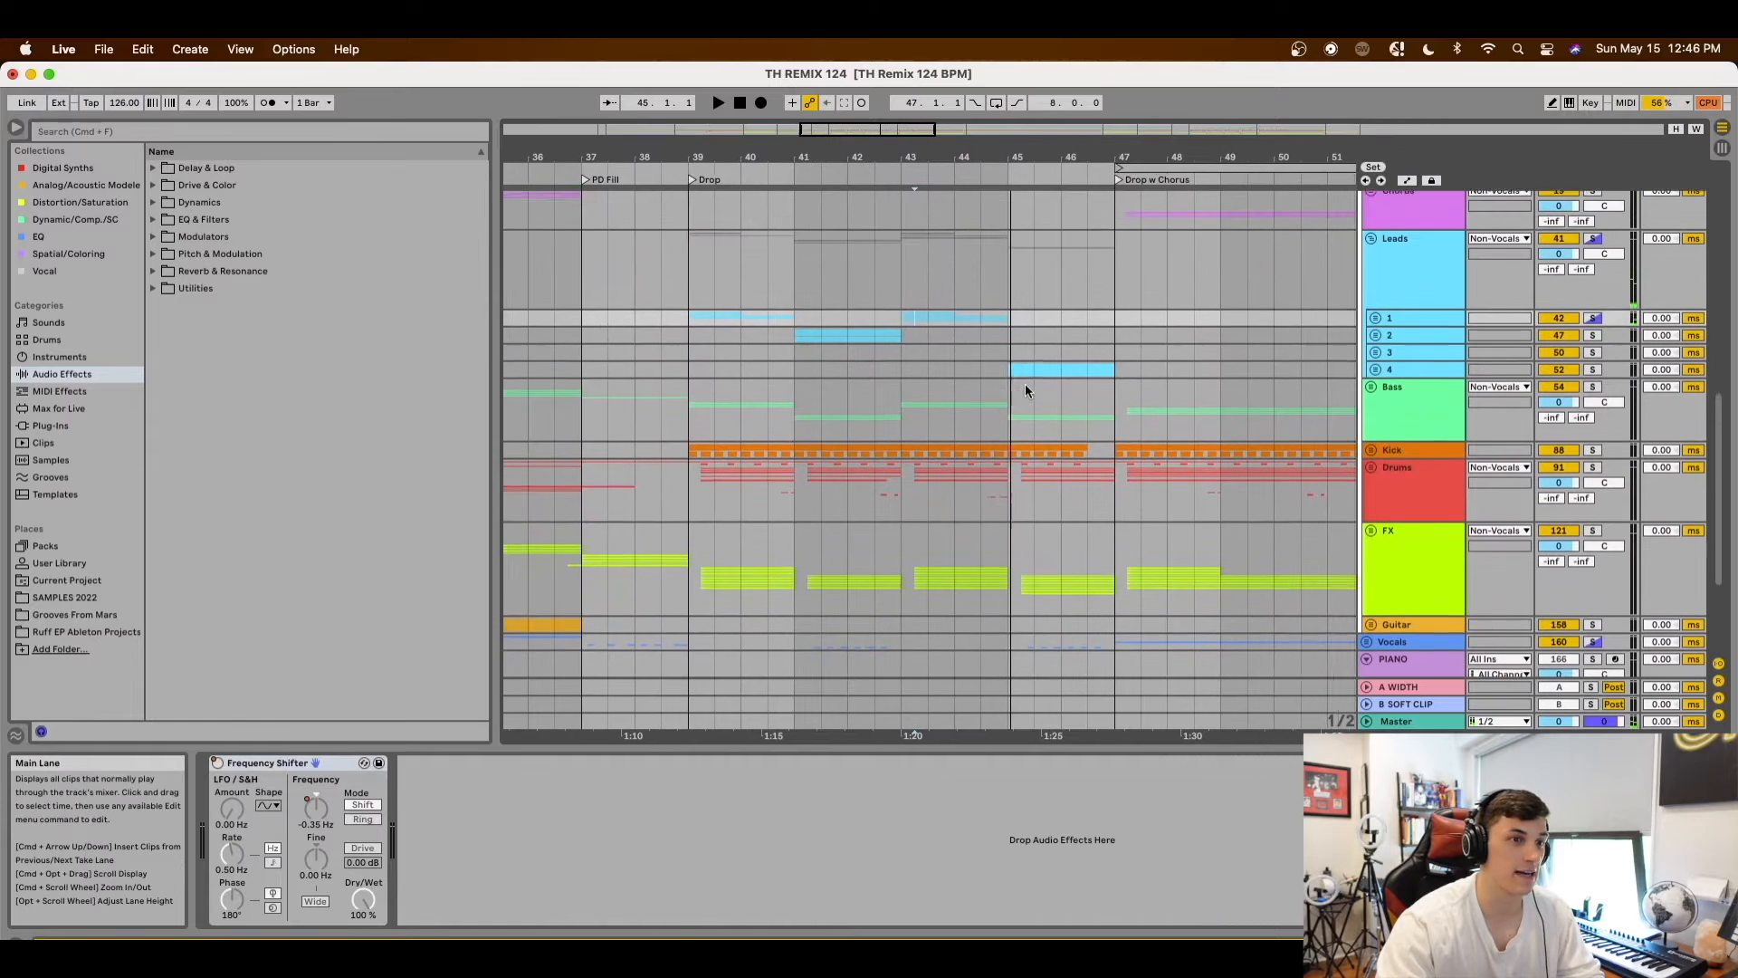
left_click(1423, 371)
left_click(1374, 370)
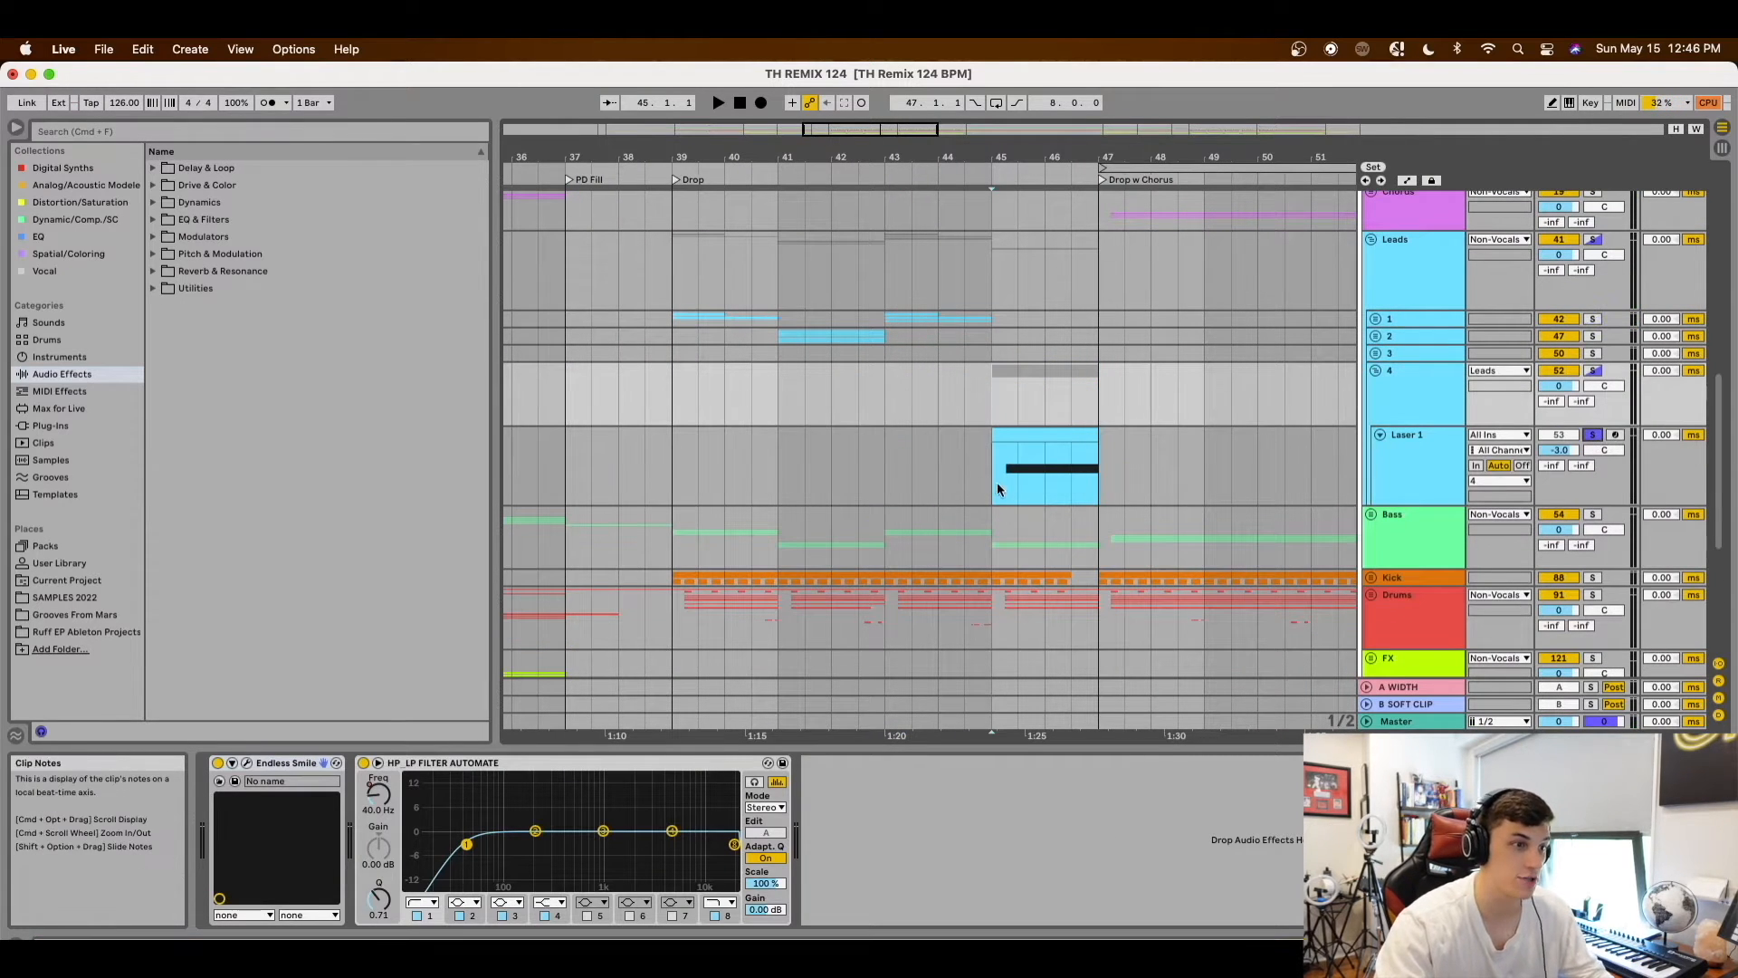
scroll(1018, 489, "up", 4)
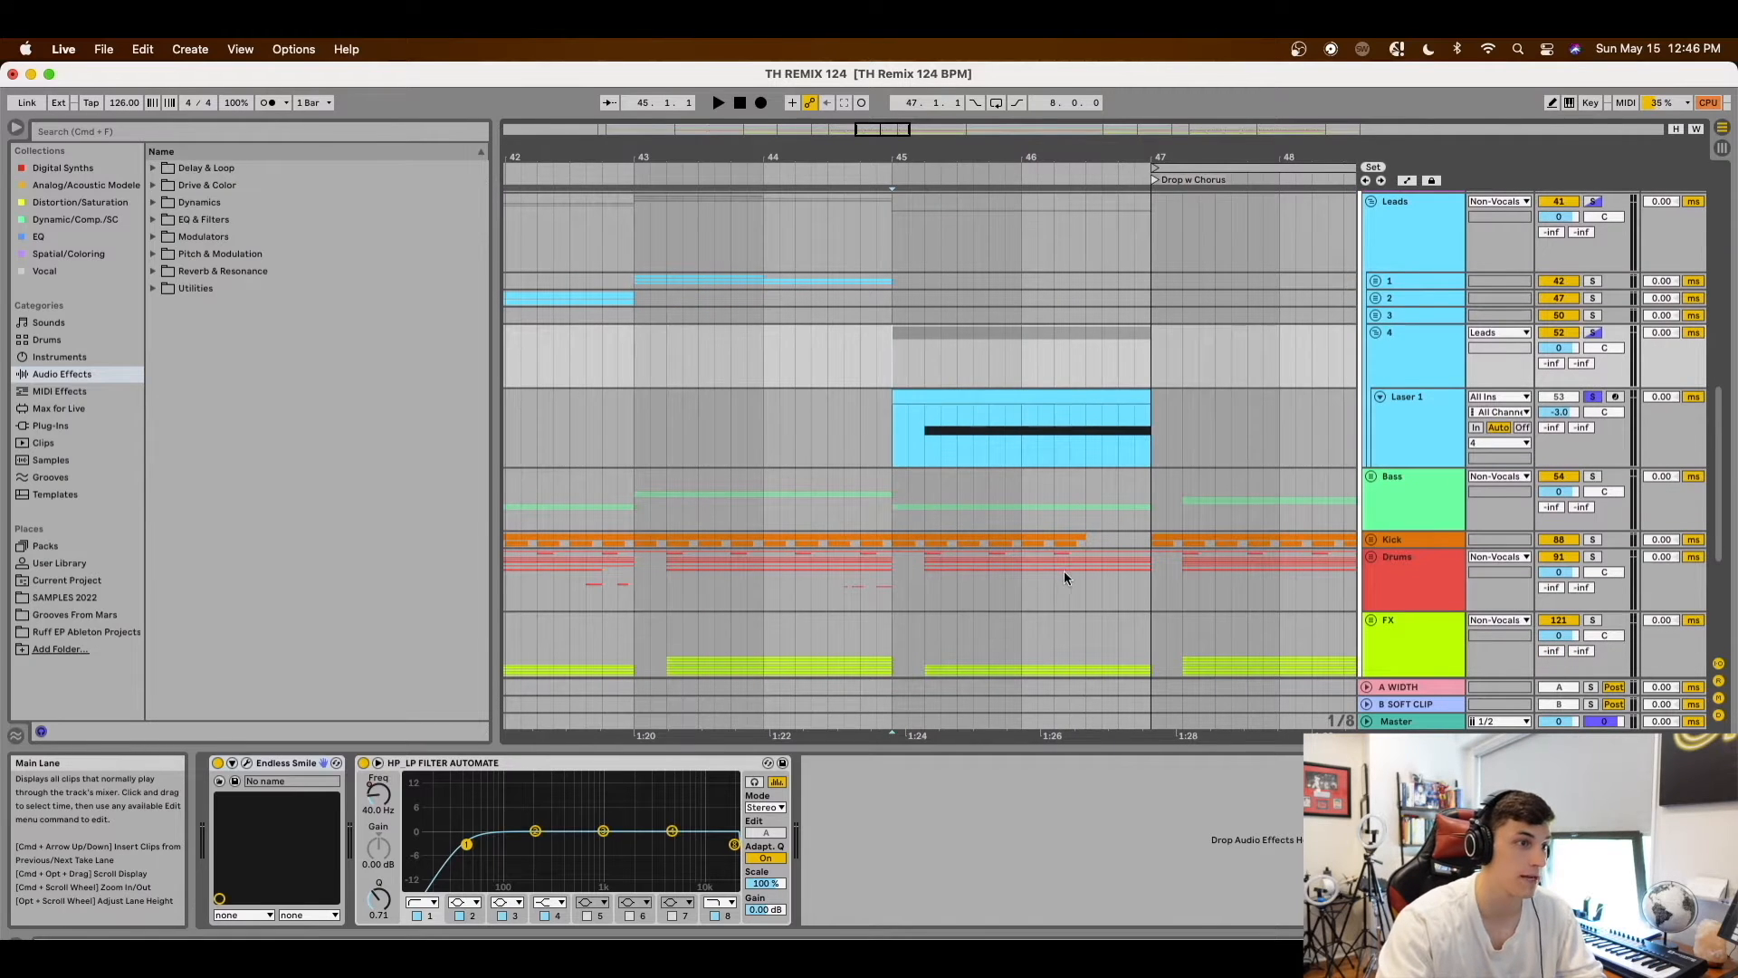
left_click(925, 453)
key("space")
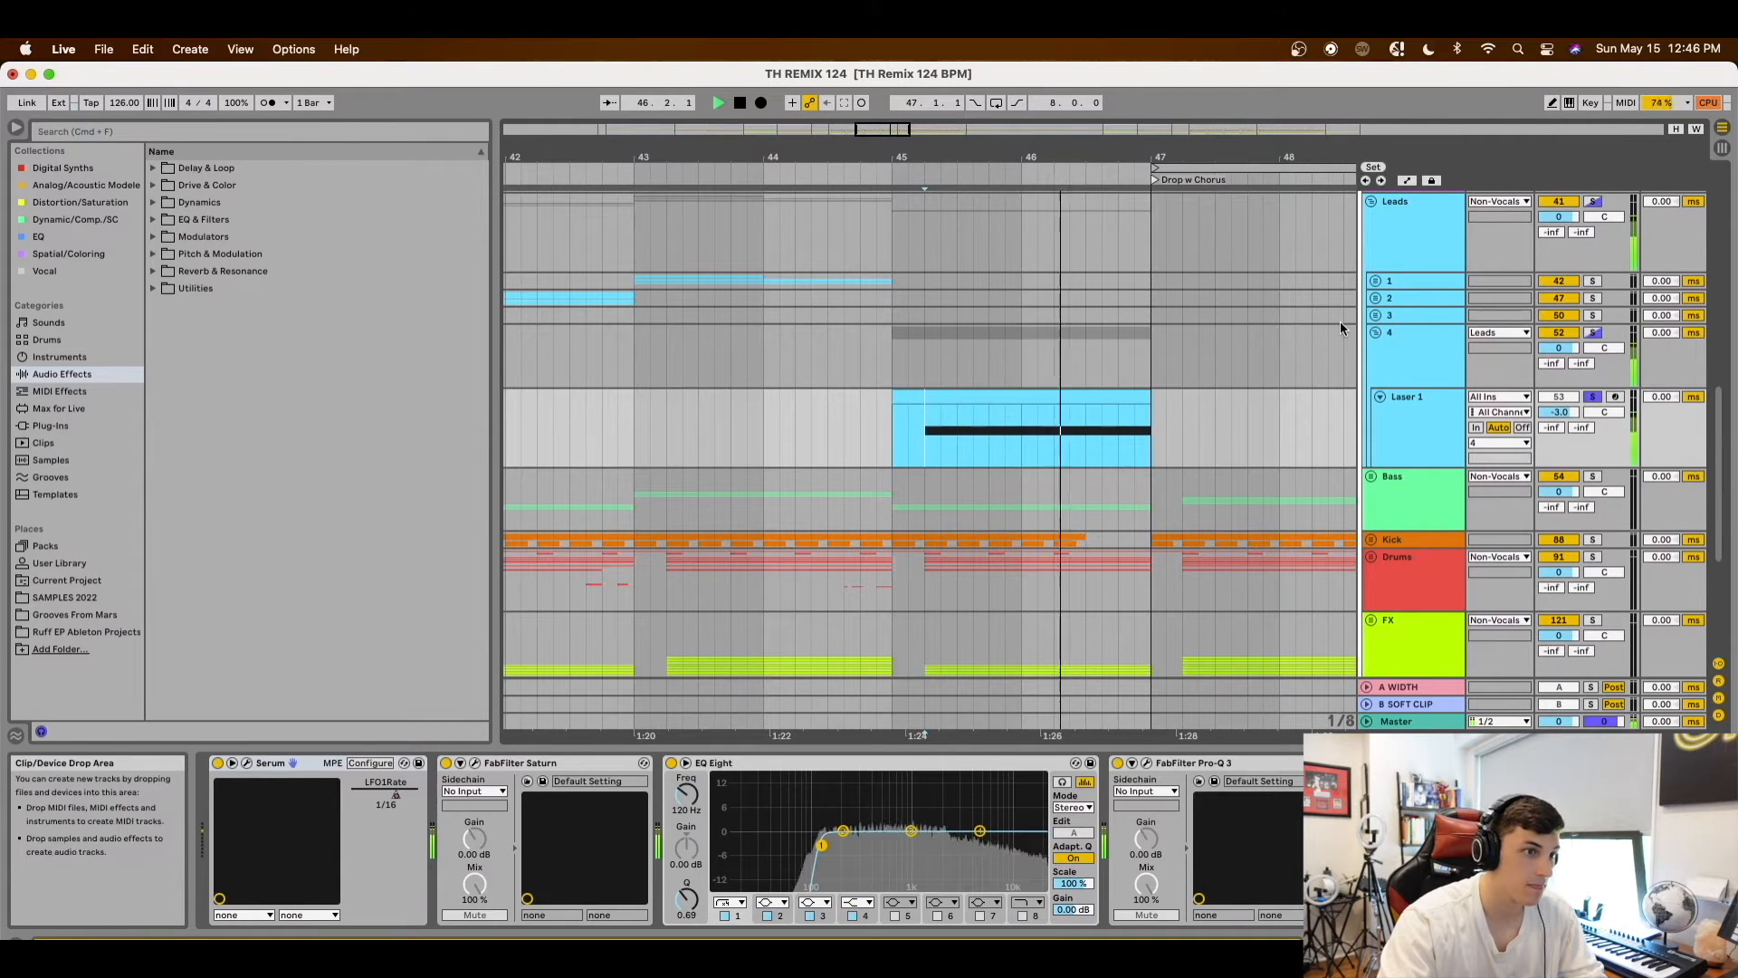
key("space")
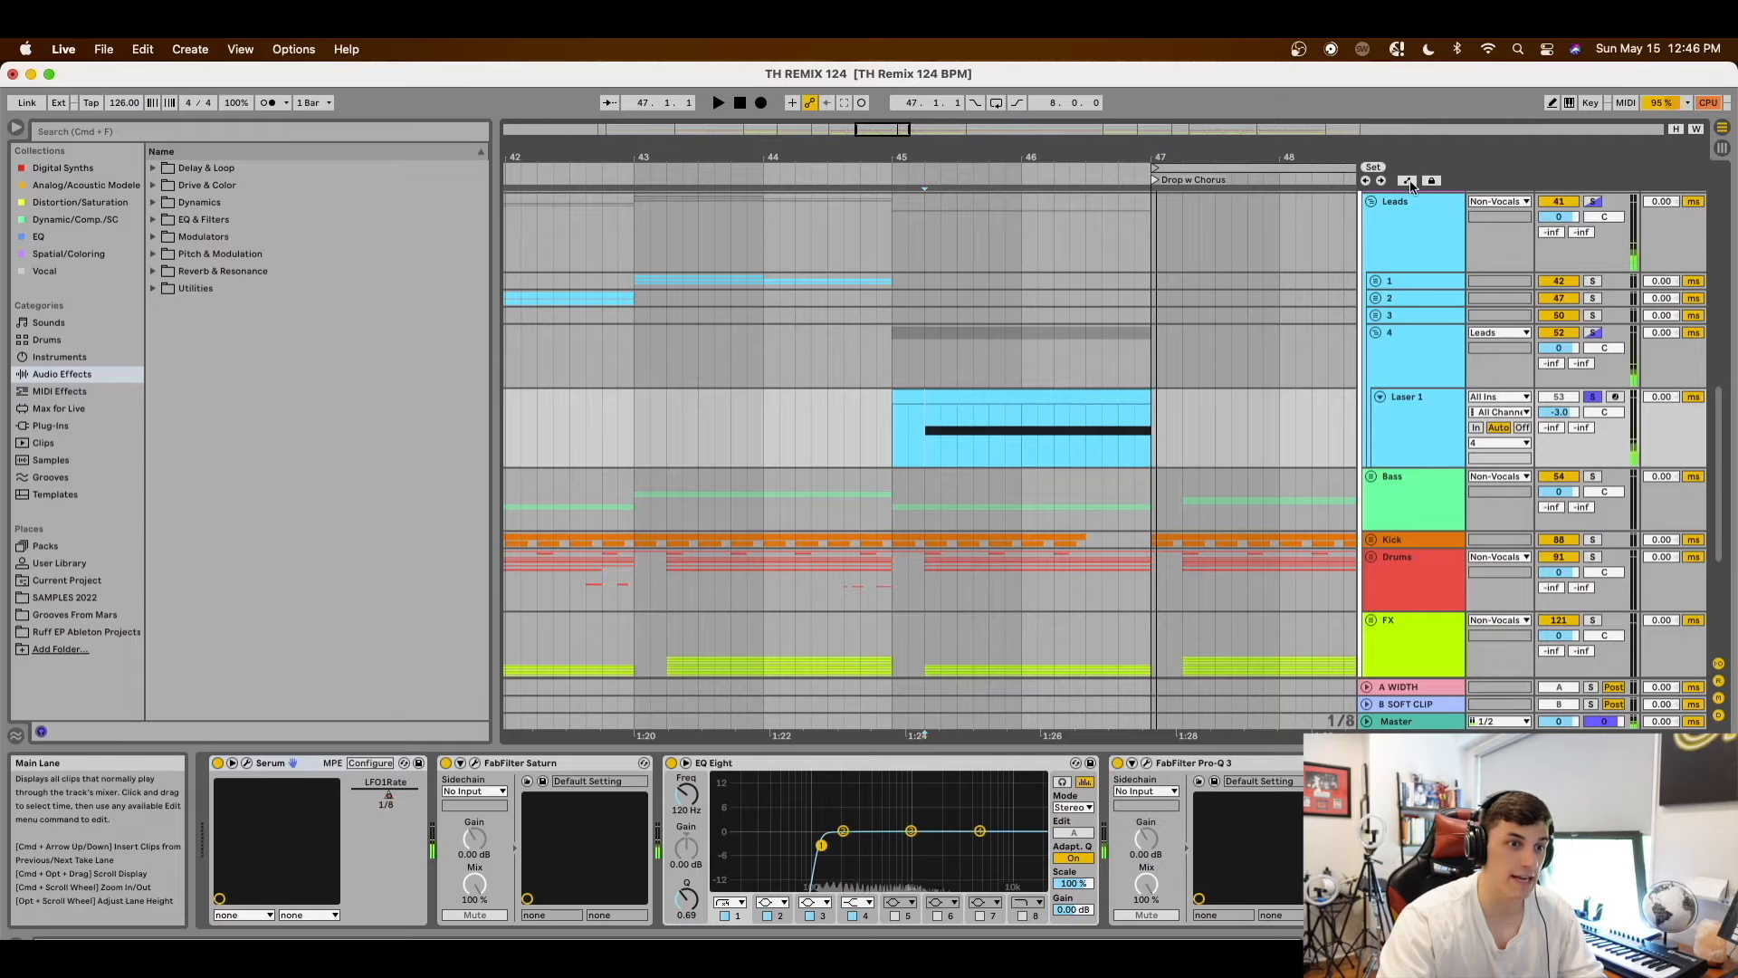
Show the automation lanes and examine subgroup 4's high-pass filter sweep and Laser 1's LFO1Rate automation during playback
key("a")
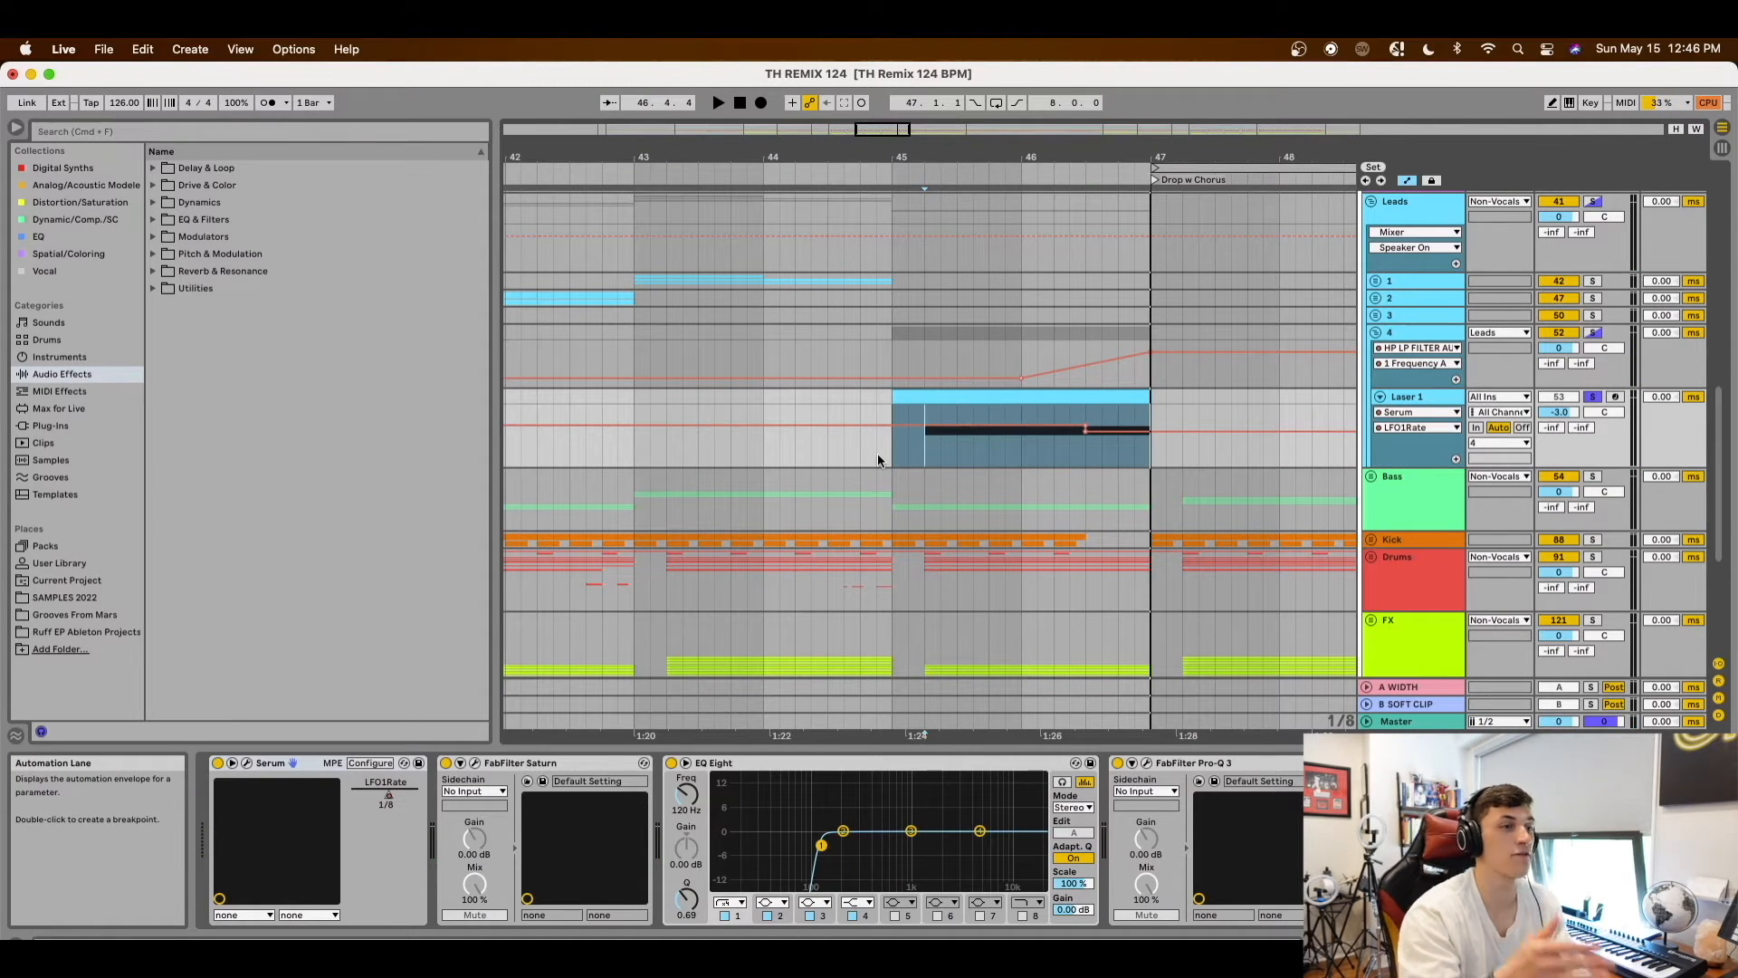
key("space")
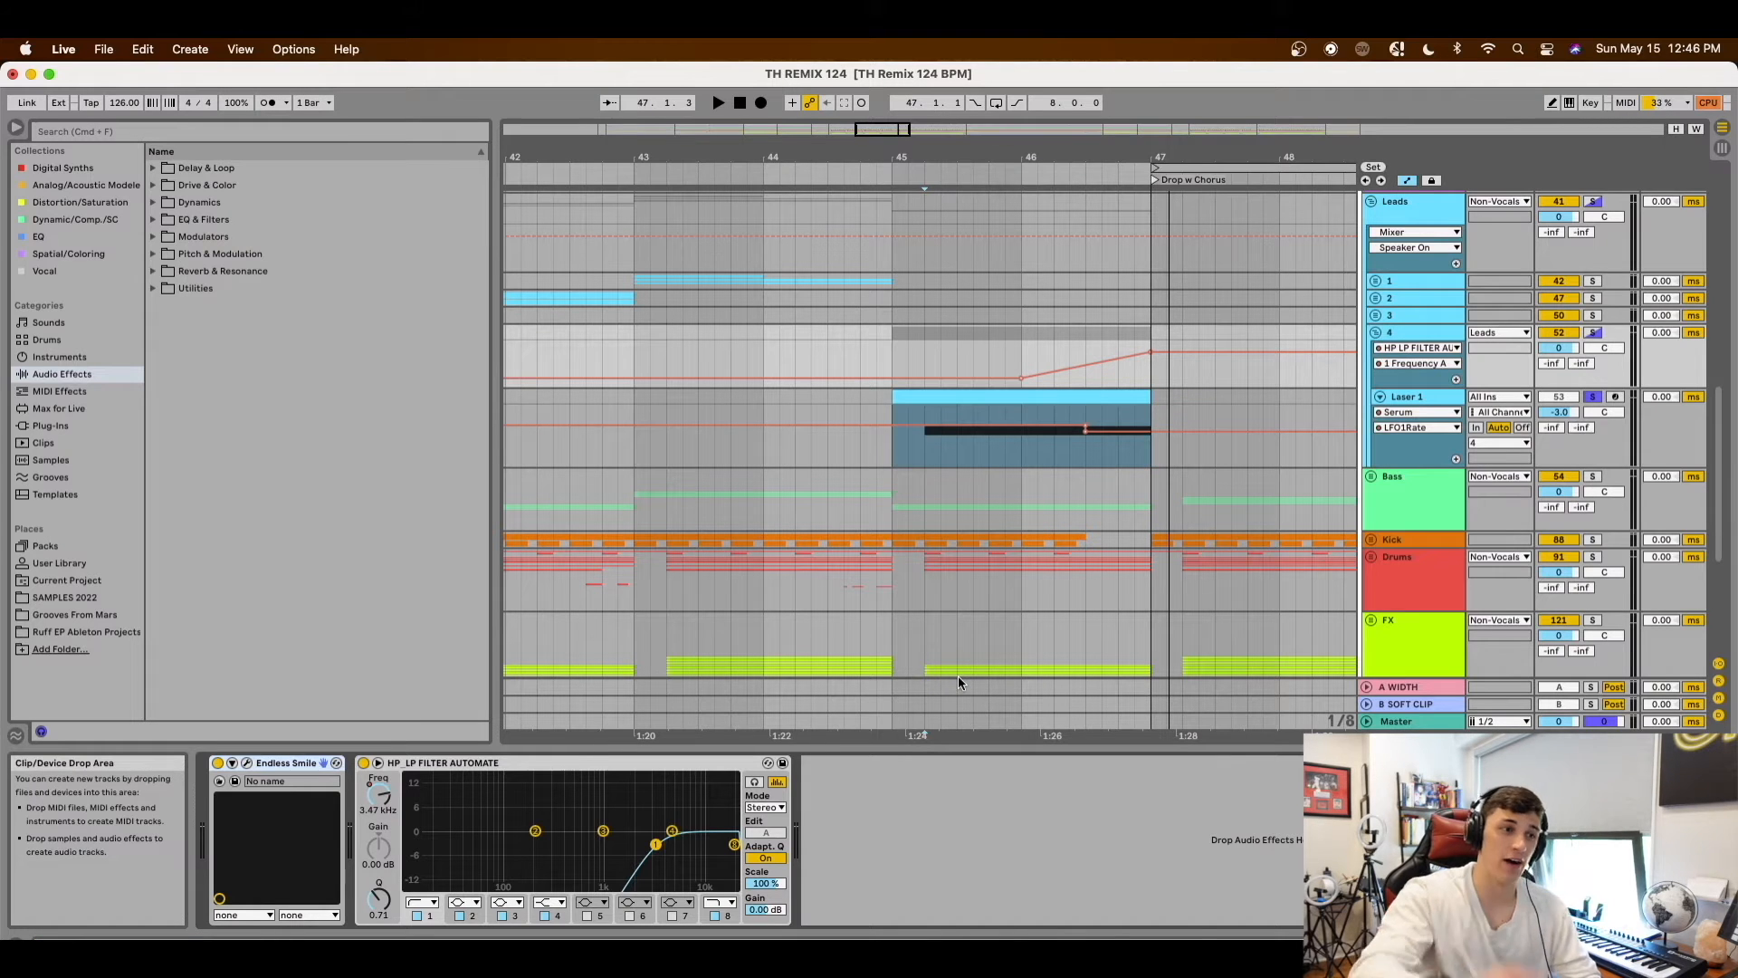
Play Leads subgroup 4's build from just before bar 46, and examine the Endless Smile plug-in and its Intensity automation during playback
left_click(1021, 347)
key("space")
key("space")
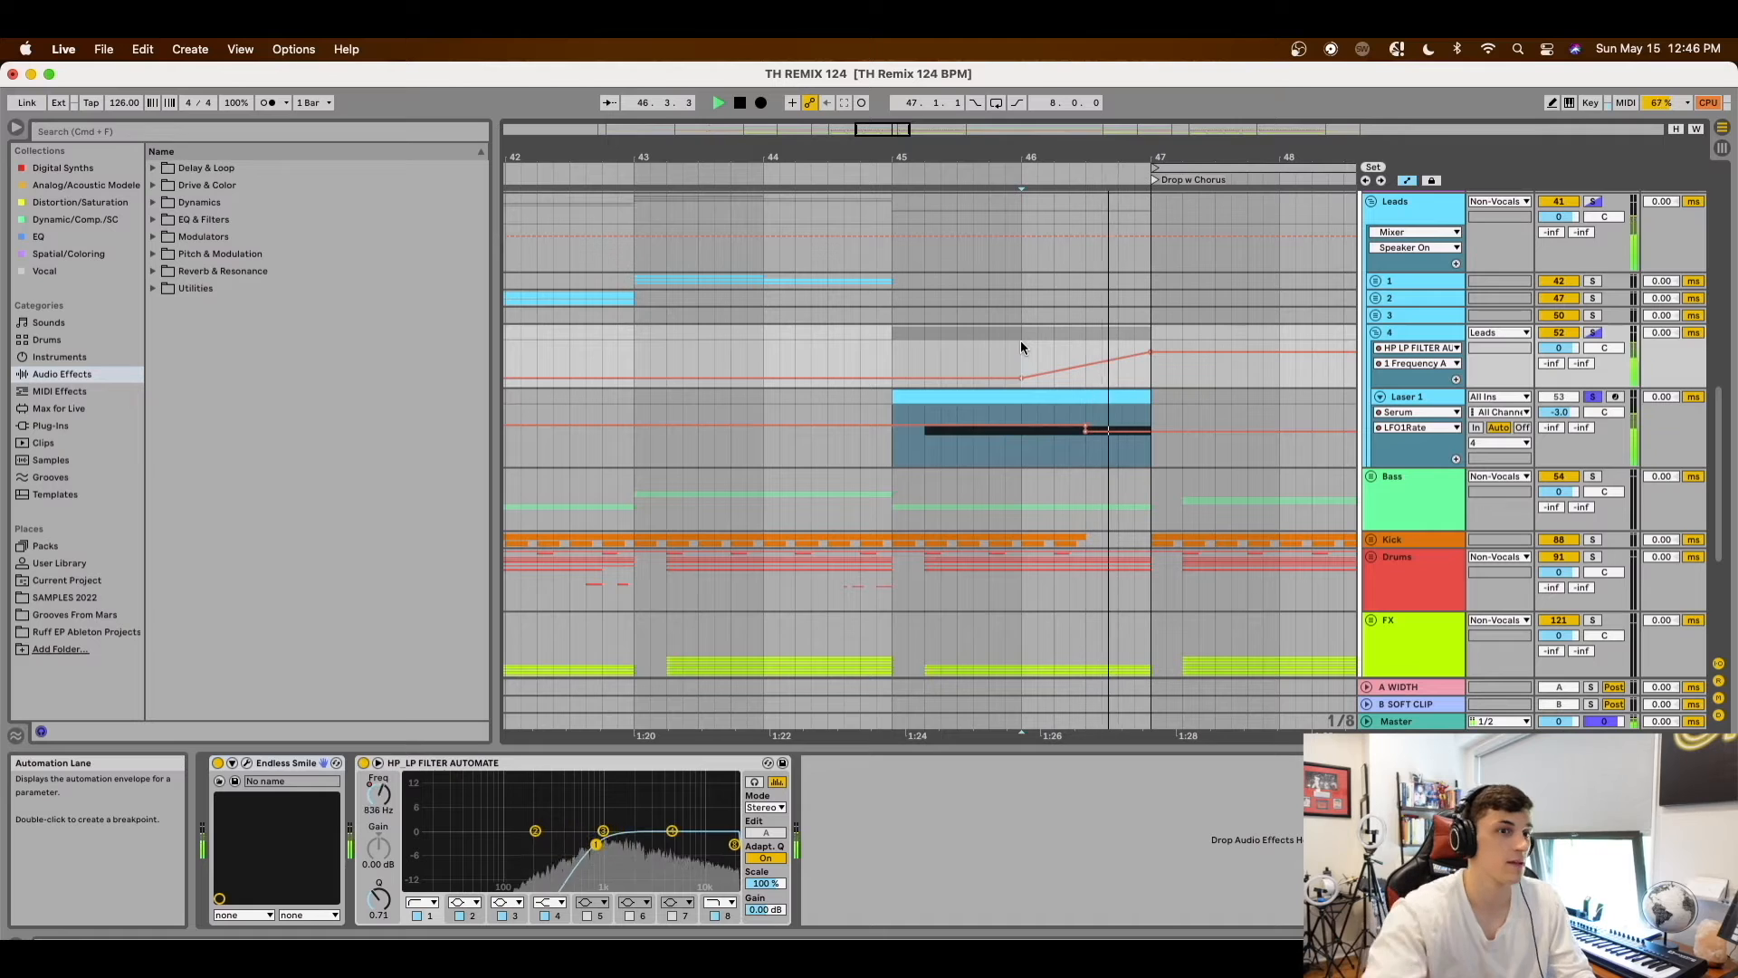
key("space")
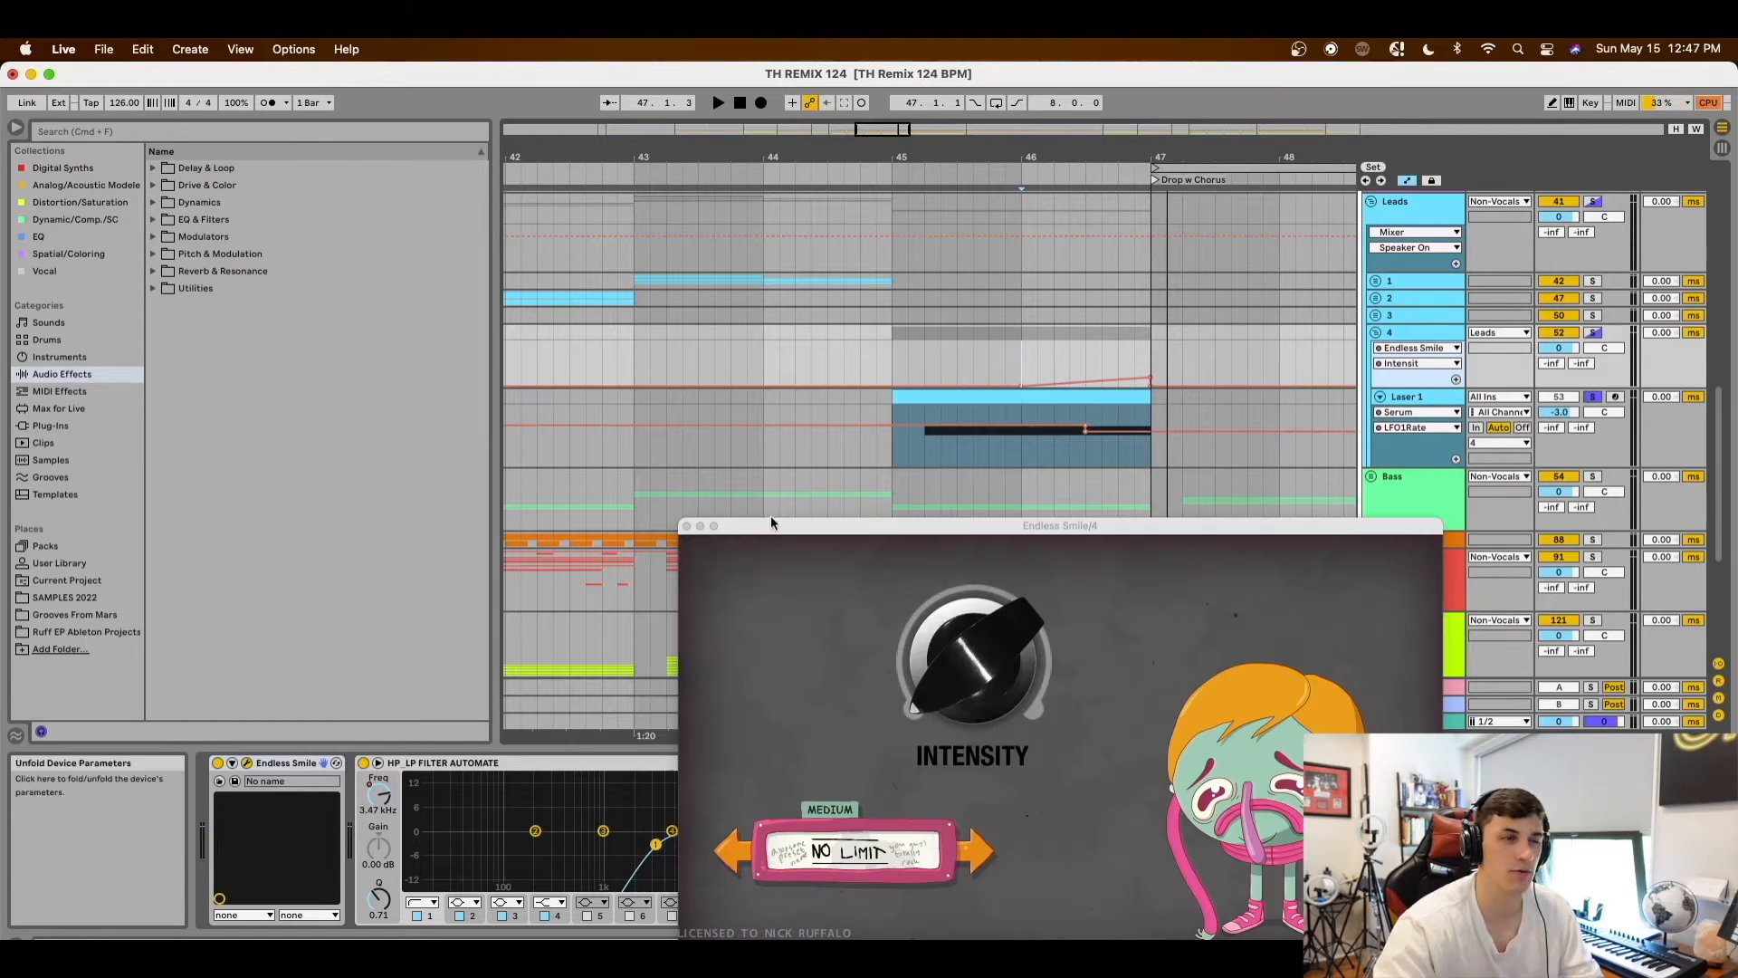
left_click_drag(961, 525, 826, 387)
key("space")
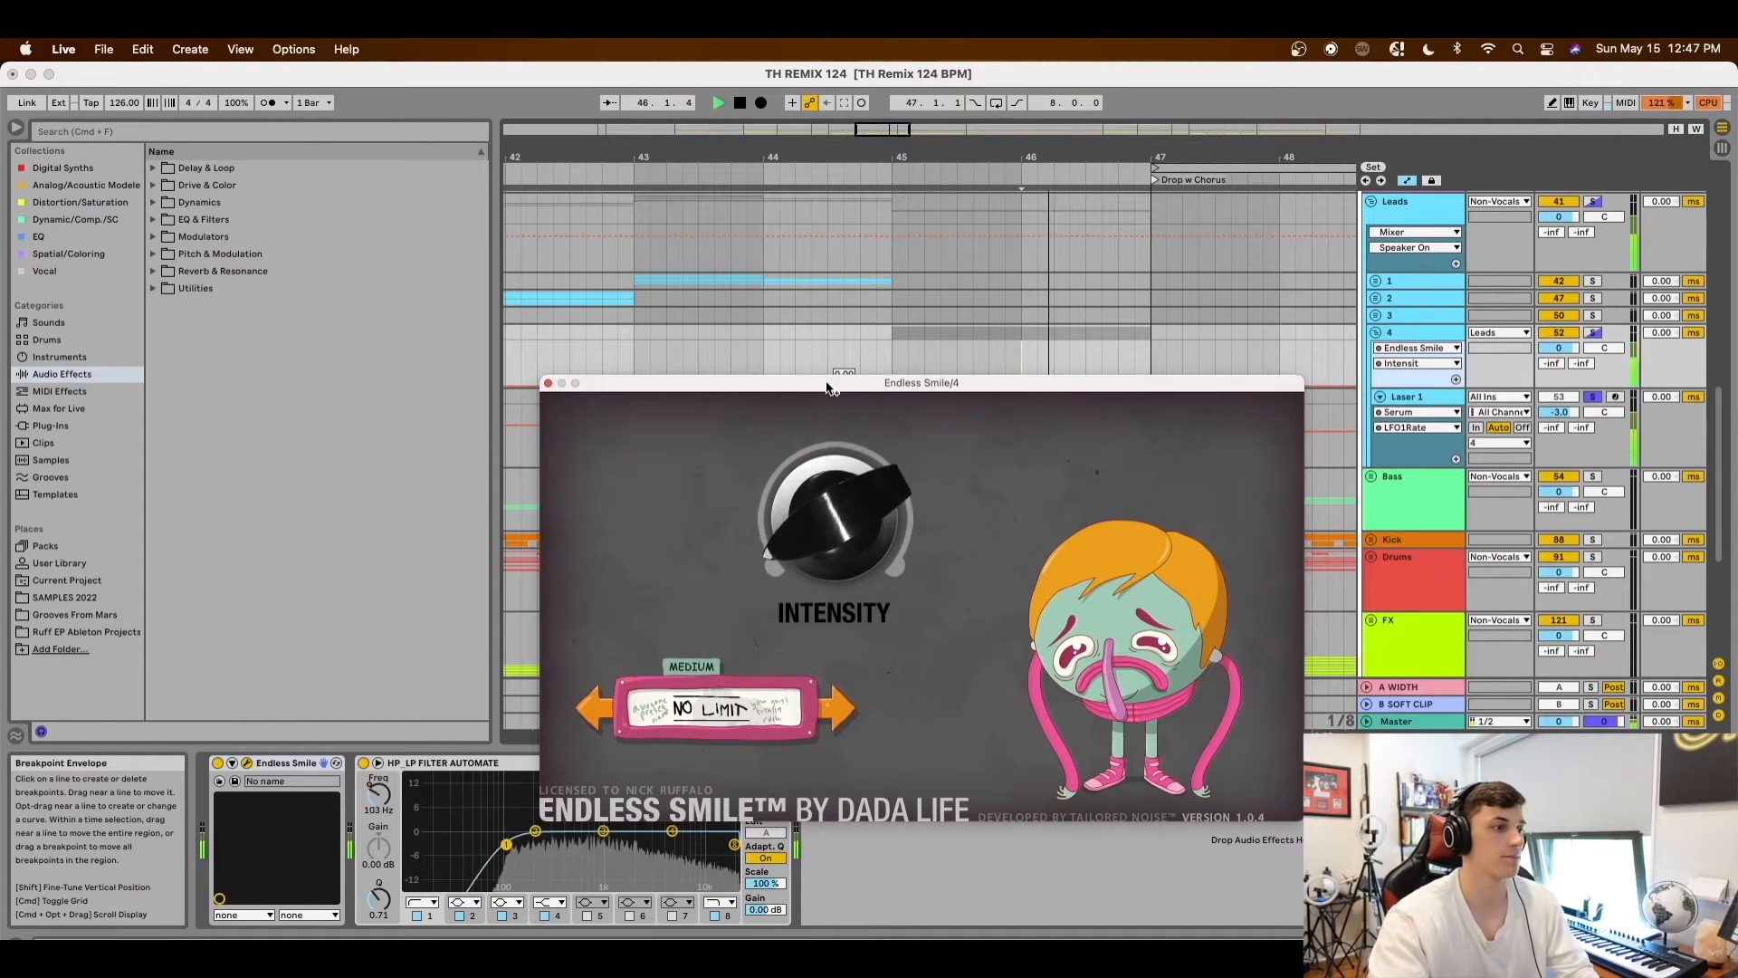
left_click(547, 383)
key("space")
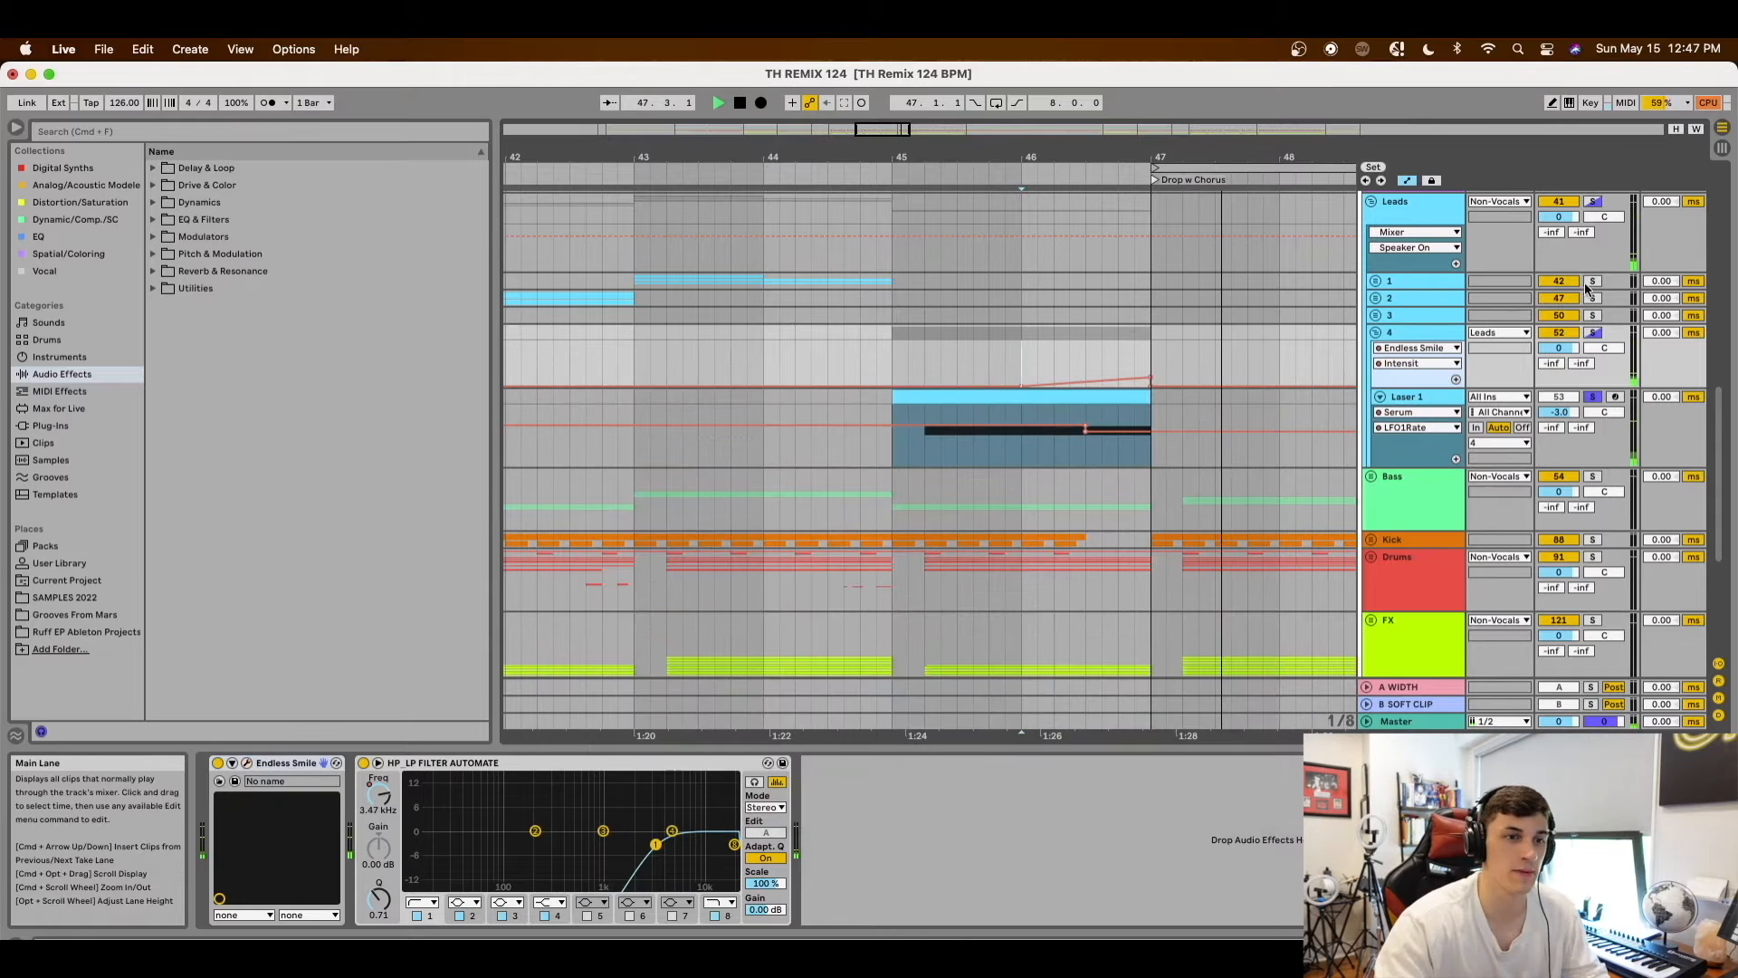
Fold Leads subgroup 4, turn off its solo, and fold the whole Leads group
left_click(1593, 333)
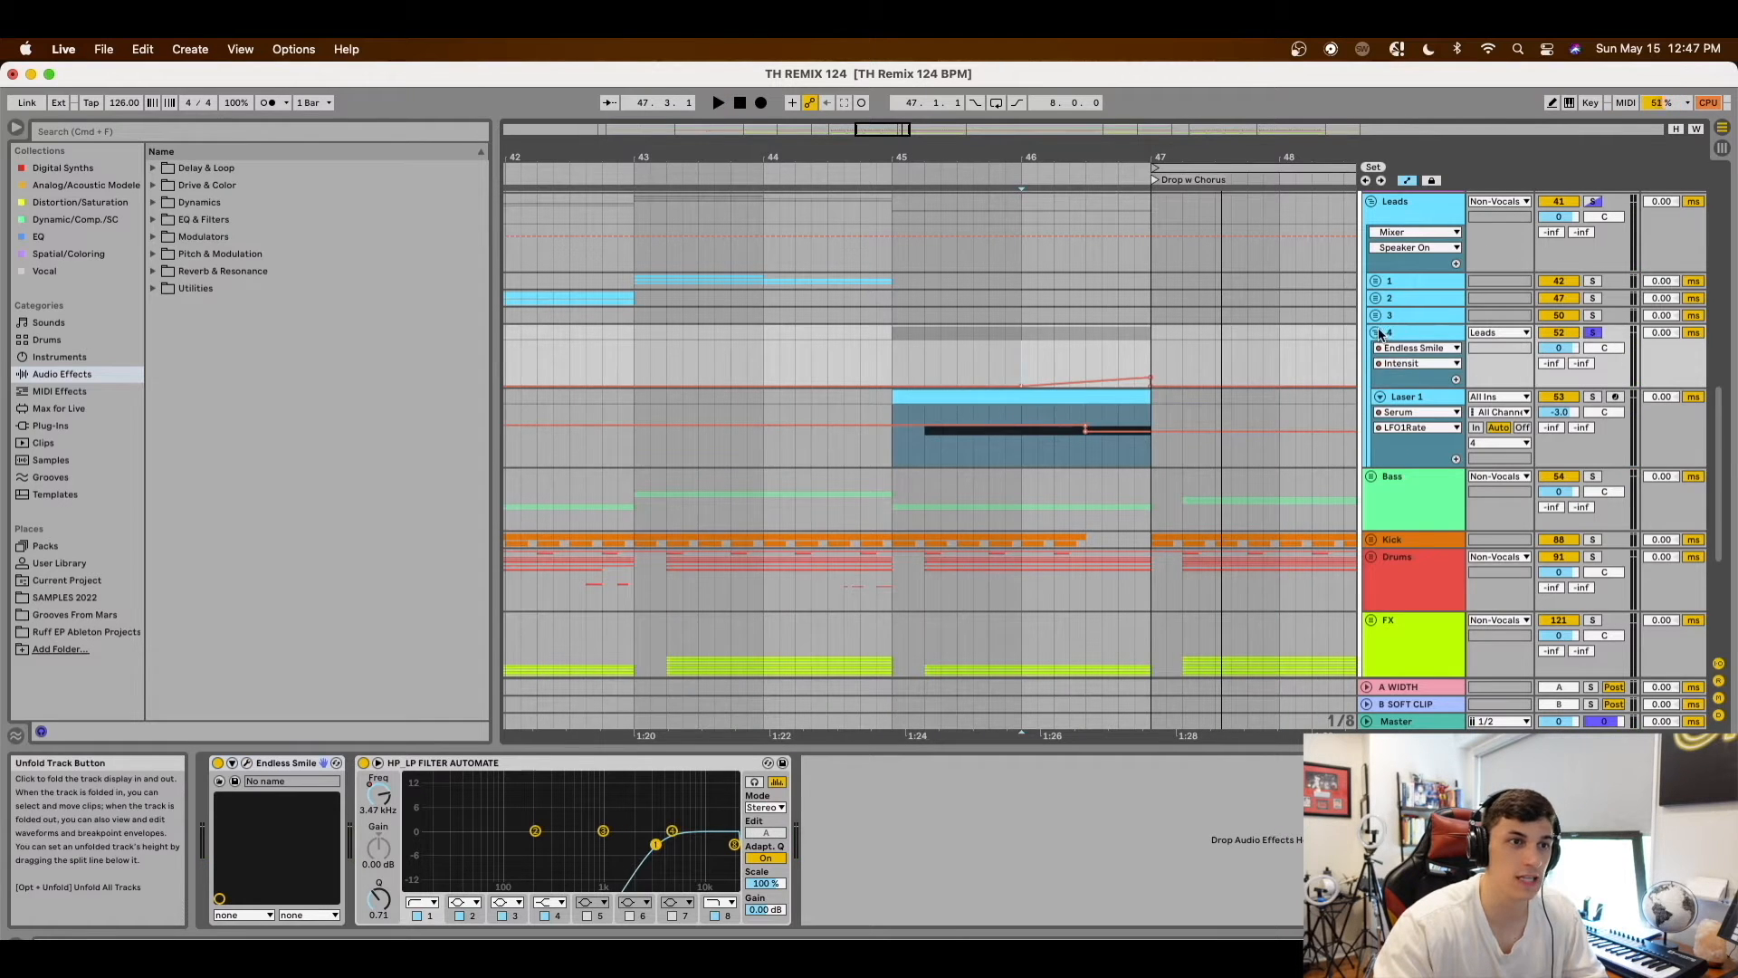
left_click(1376, 334)
left_click(1593, 334)
scroll(1351, 274, "up", 2)
left_click(1371, 245)
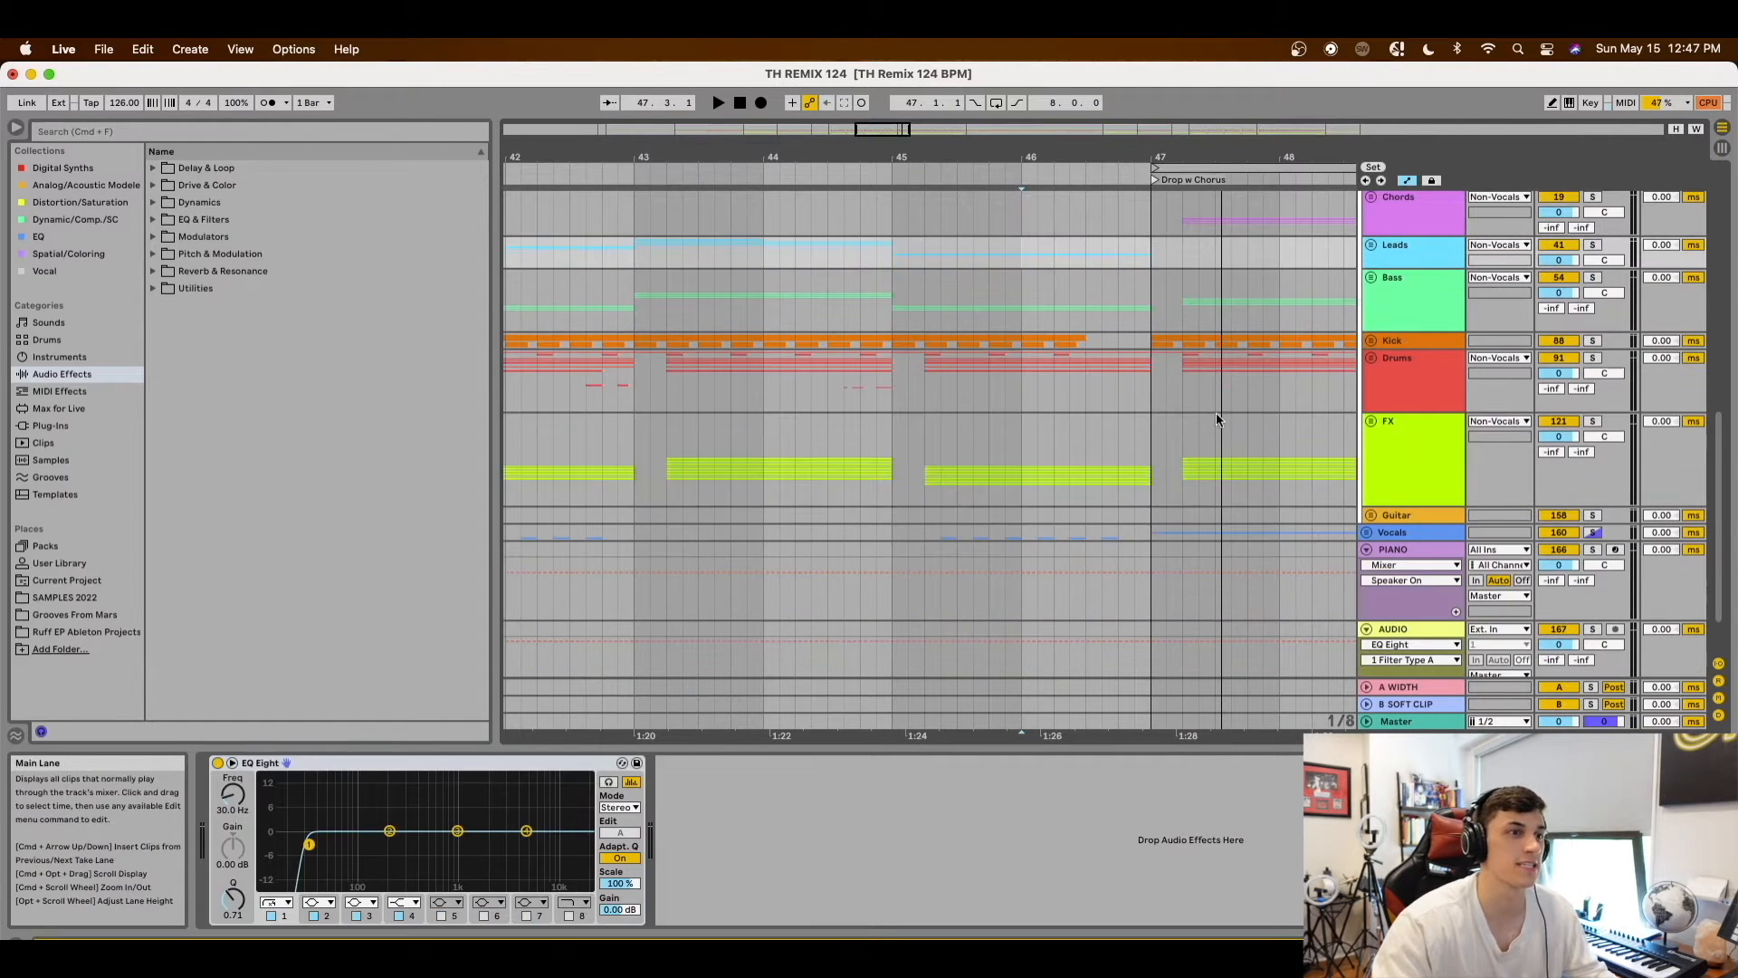
Solo the Chords group at the Drop w Chorus section, and unfold it together with its Drop subgroup
scroll(1215, 411, "down", 5)
scroll(1131, 399, "right", 5)
scroll(1104, 398, "up", 4)
scroll(1103, 405, "down", 1)
scroll(1104, 408, "right", 1)
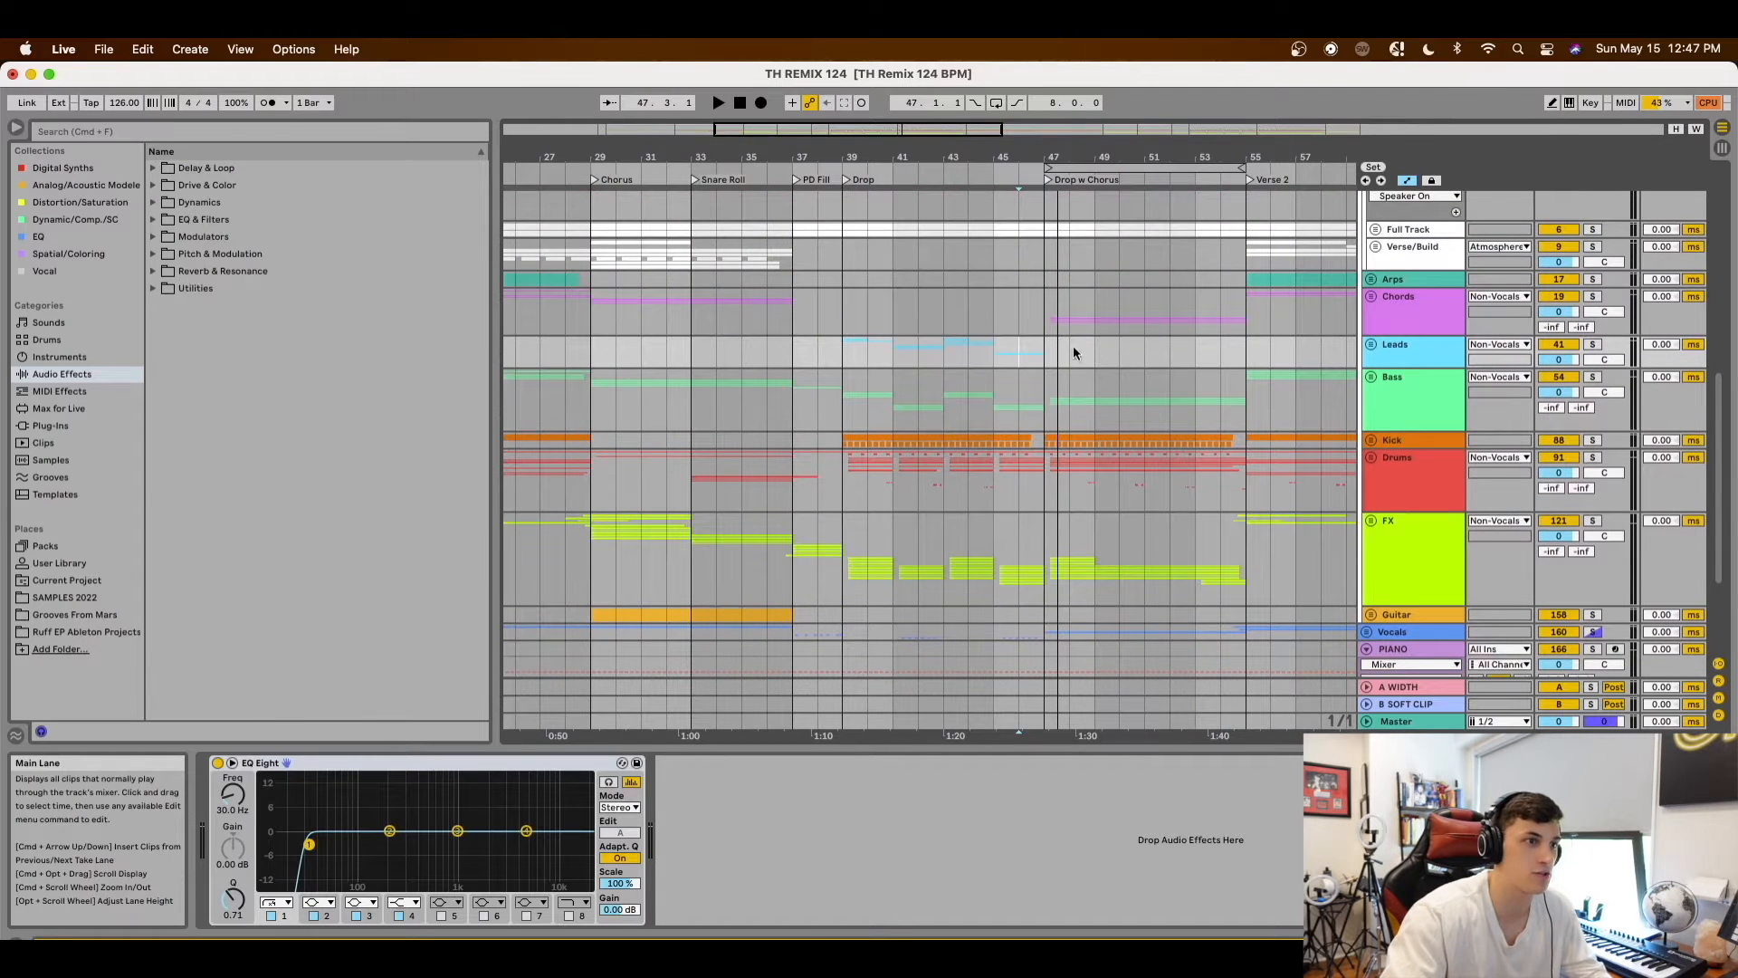
scroll(1050, 332, "up", 5)
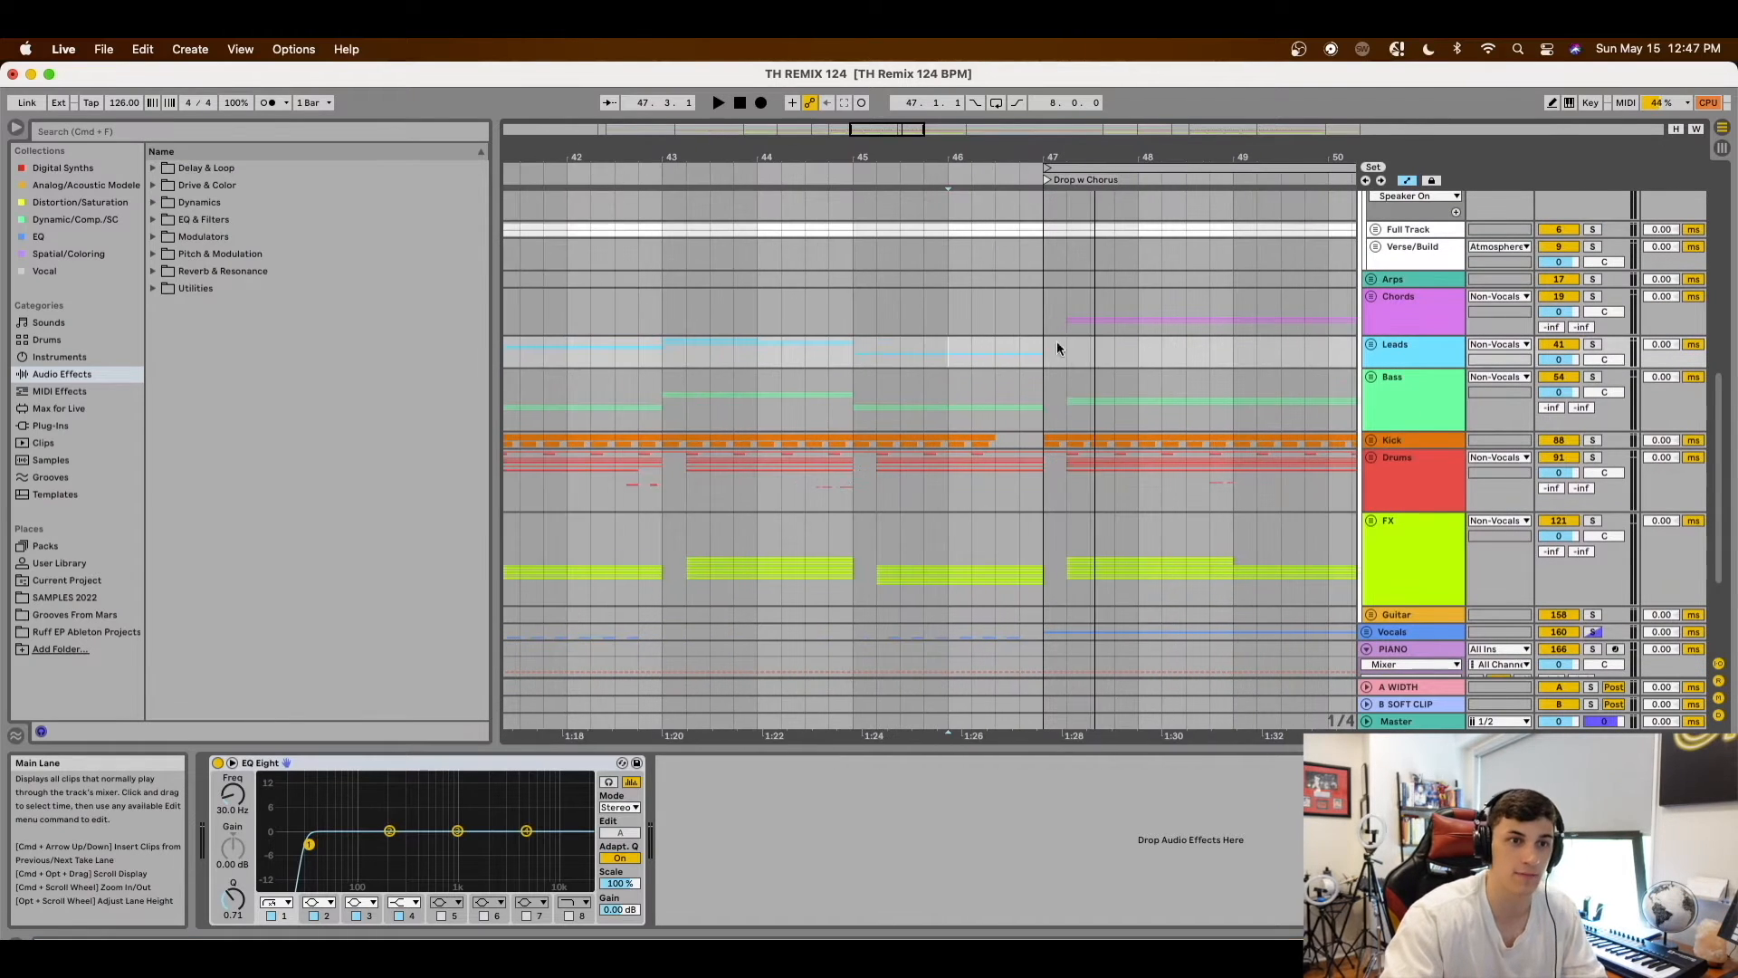
left_click(1593, 296)
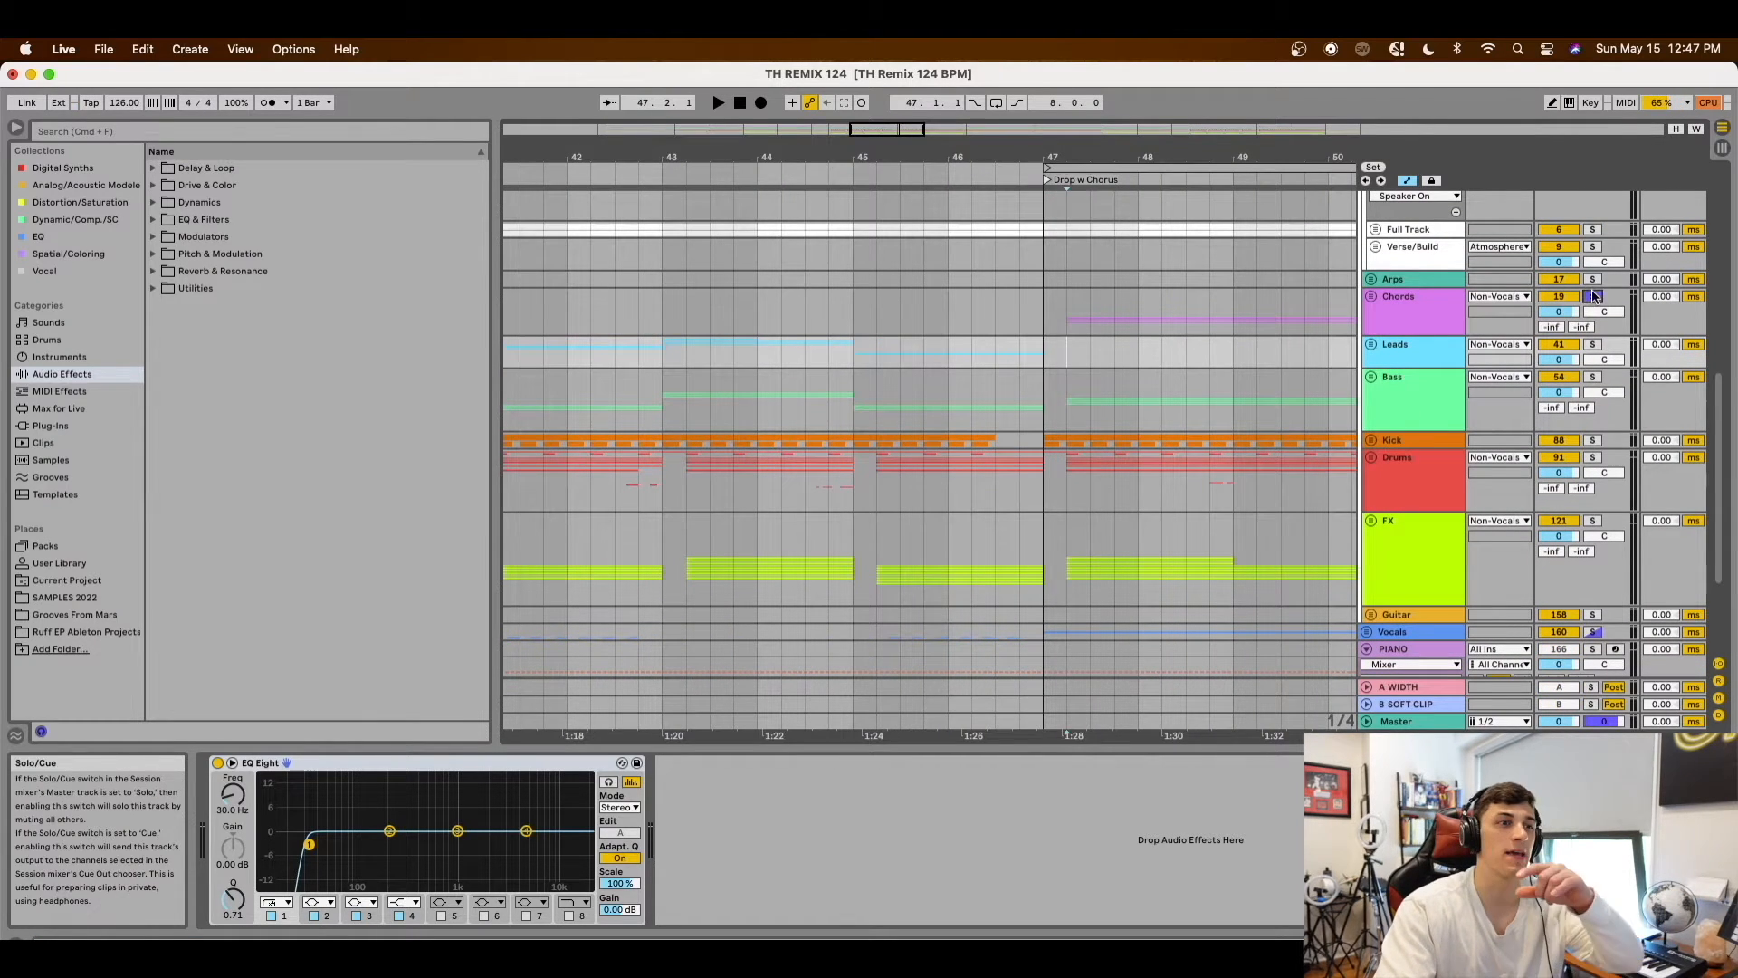
left_click(1371, 296)
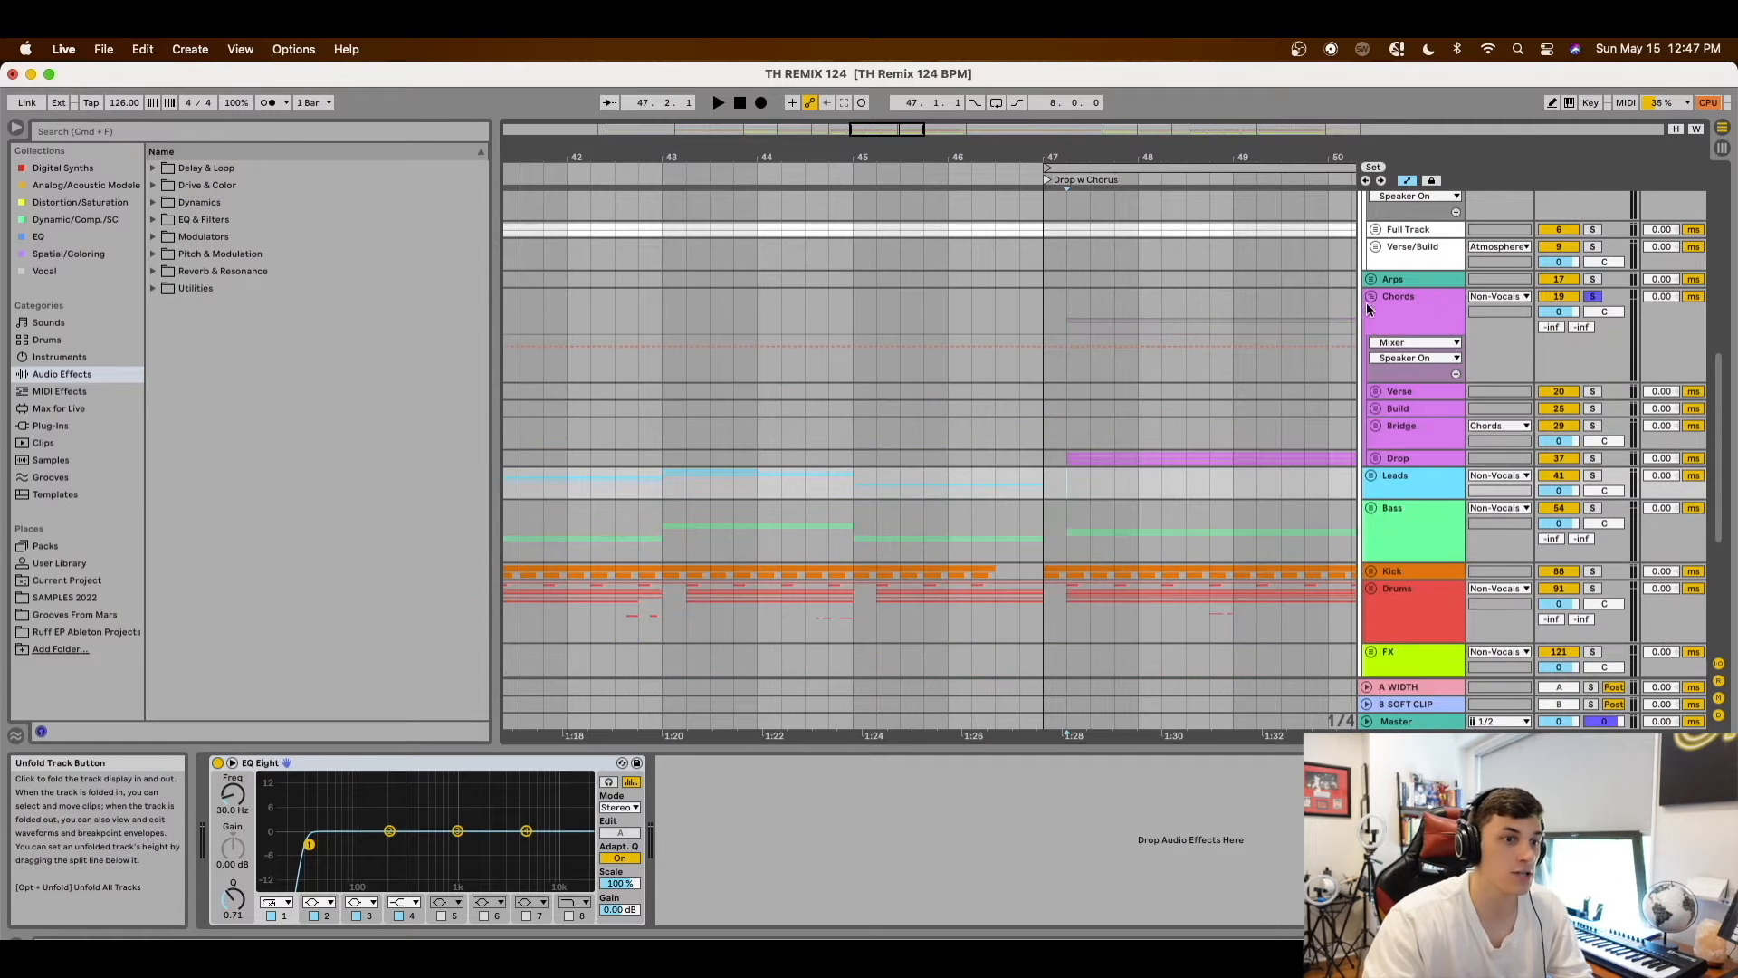
left_click(1377, 453)
scroll(1421, 394, "down", 1)
left_click(1423, 415)
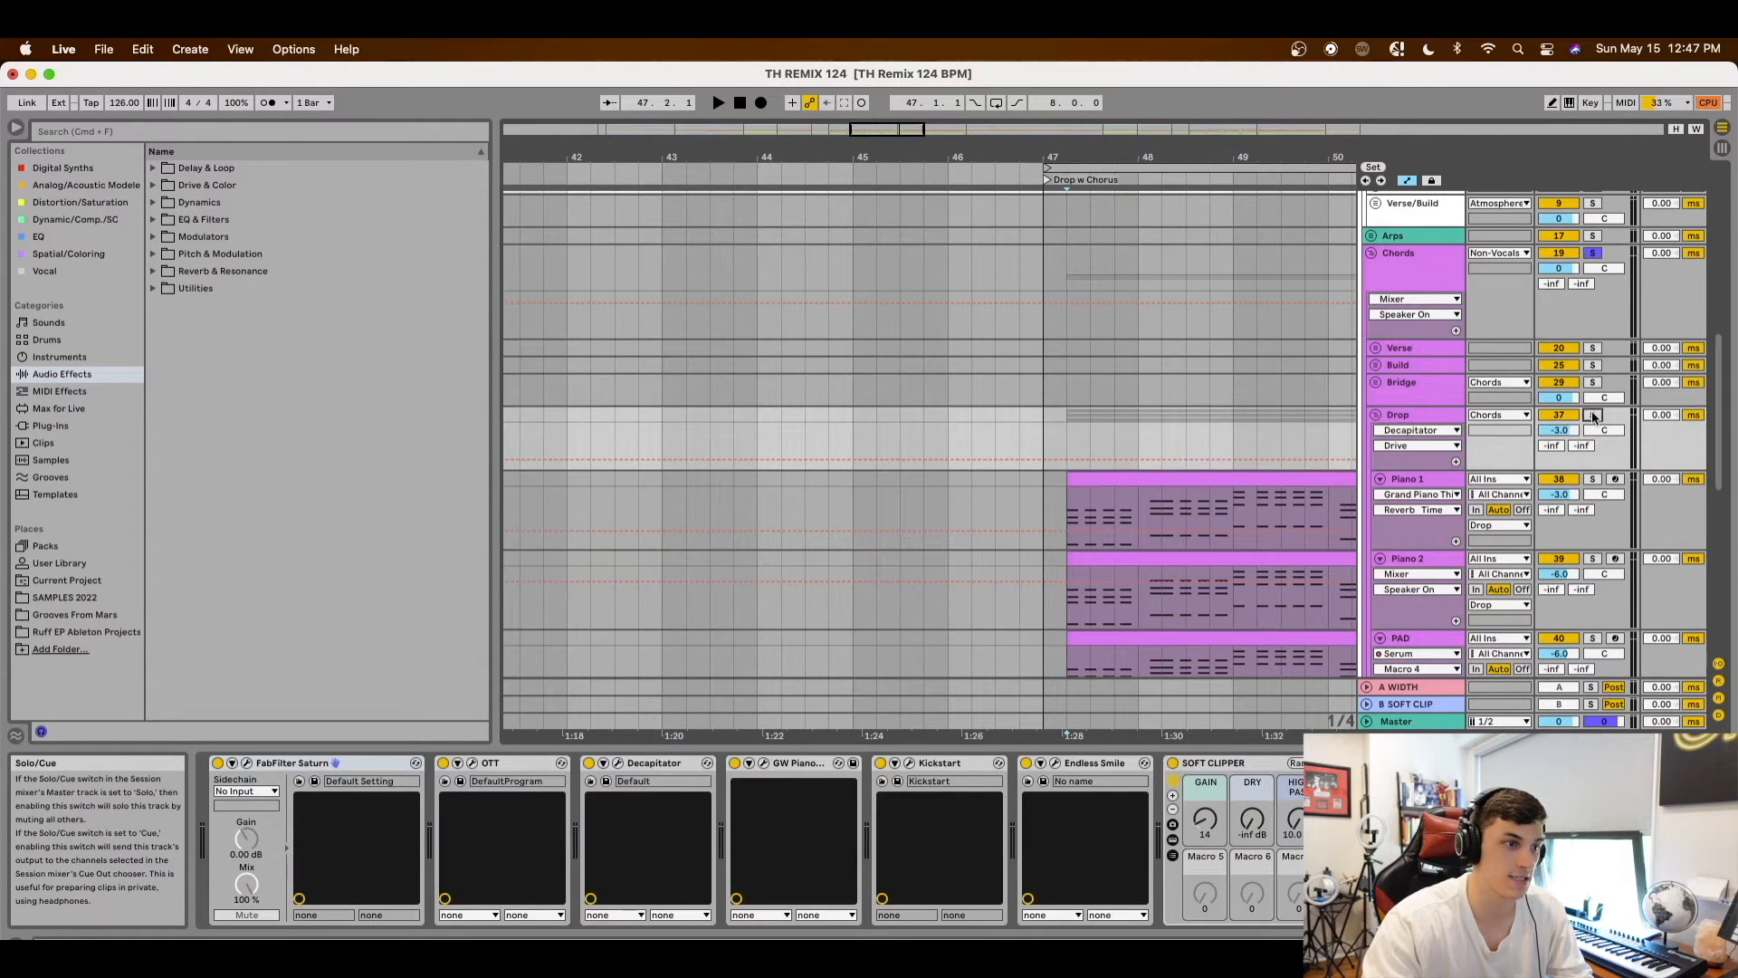
Solo the Chords group's Drop subgroup and listen to its Piano 1, Piano 2 and PAD layers from bar 47
left_click(1593, 414)
key("space")
left_click(1042, 486)
scroll(1043, 488, "down", 2)
scroll(1042, 489, "right", 2)
scroll(1042, 486, "down", 1)
scroll(1043, 486, "right", 2)
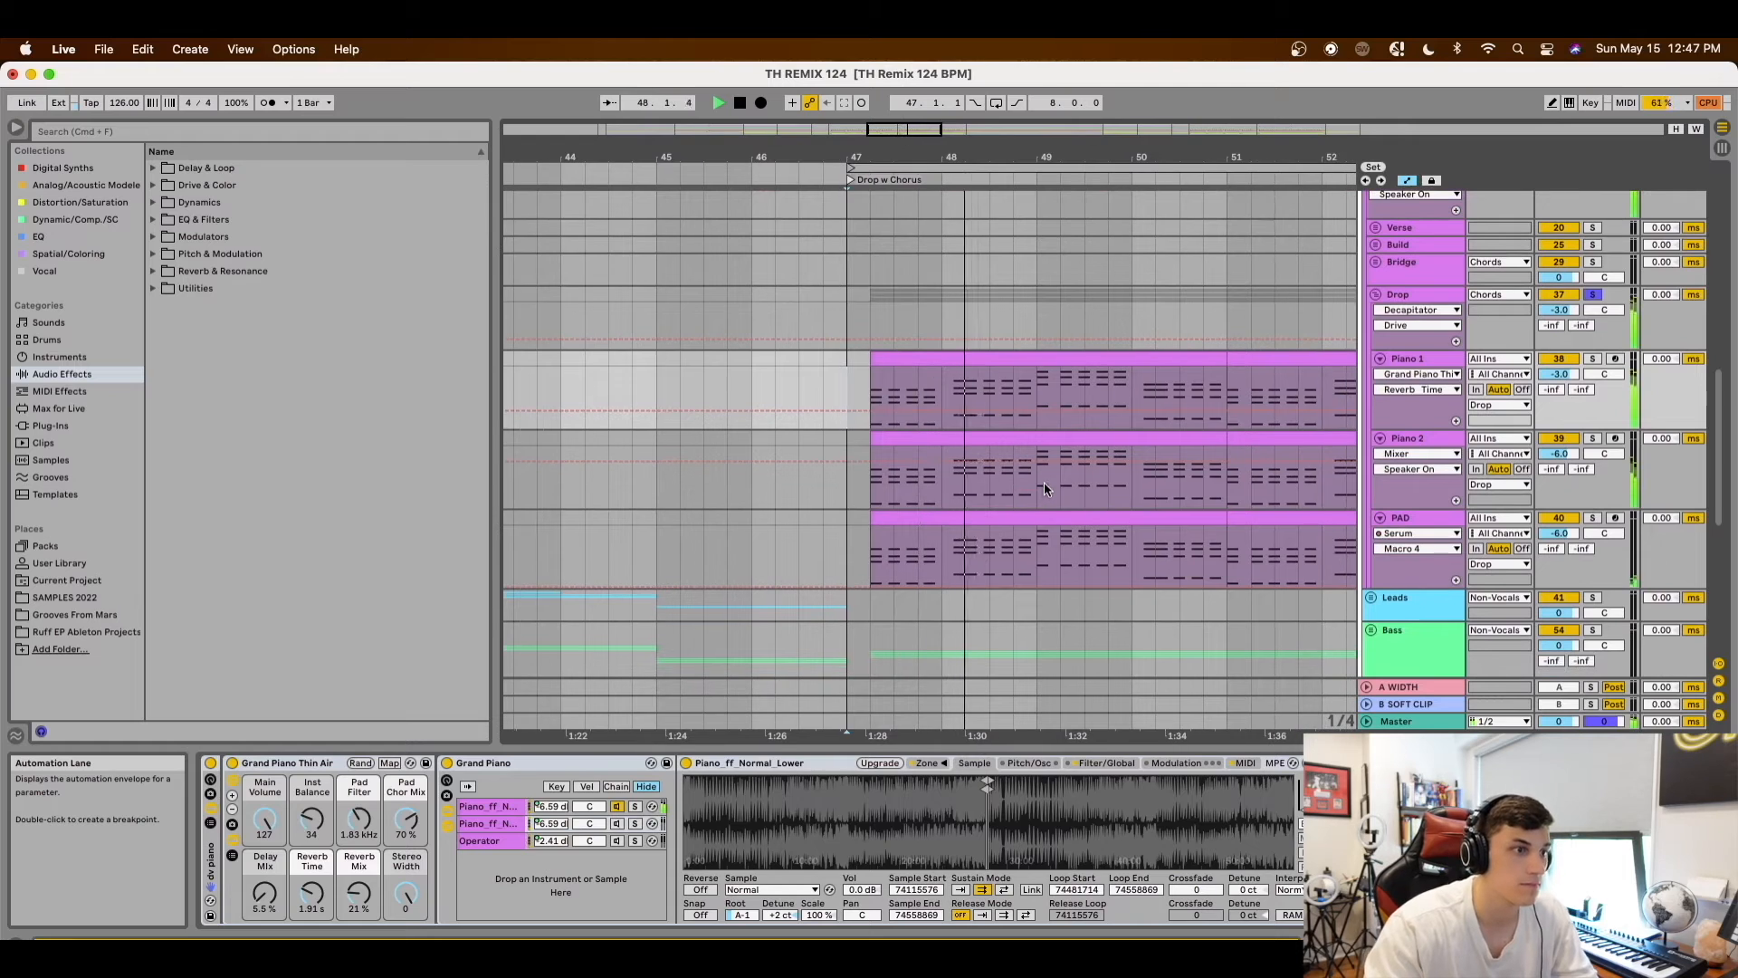
Examine the FabFilter Saturn and OTT settings on the Chords group's Drop subgroup
left_click(1442, 294)
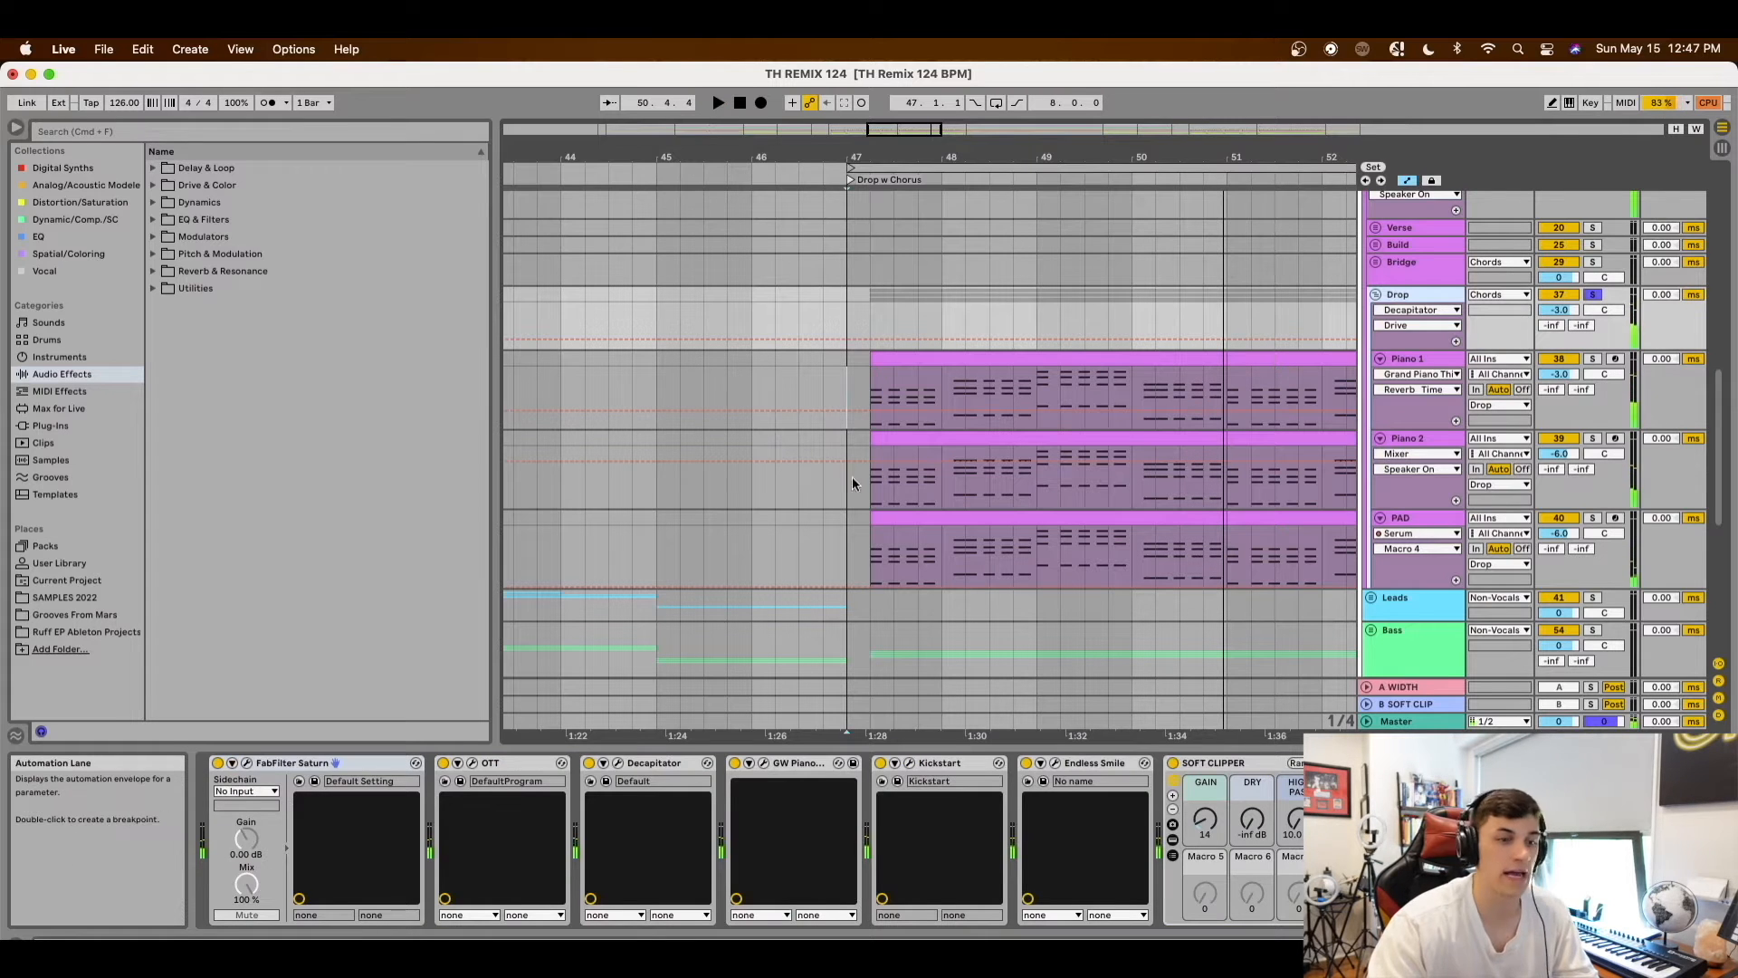
left_click(247, 763)
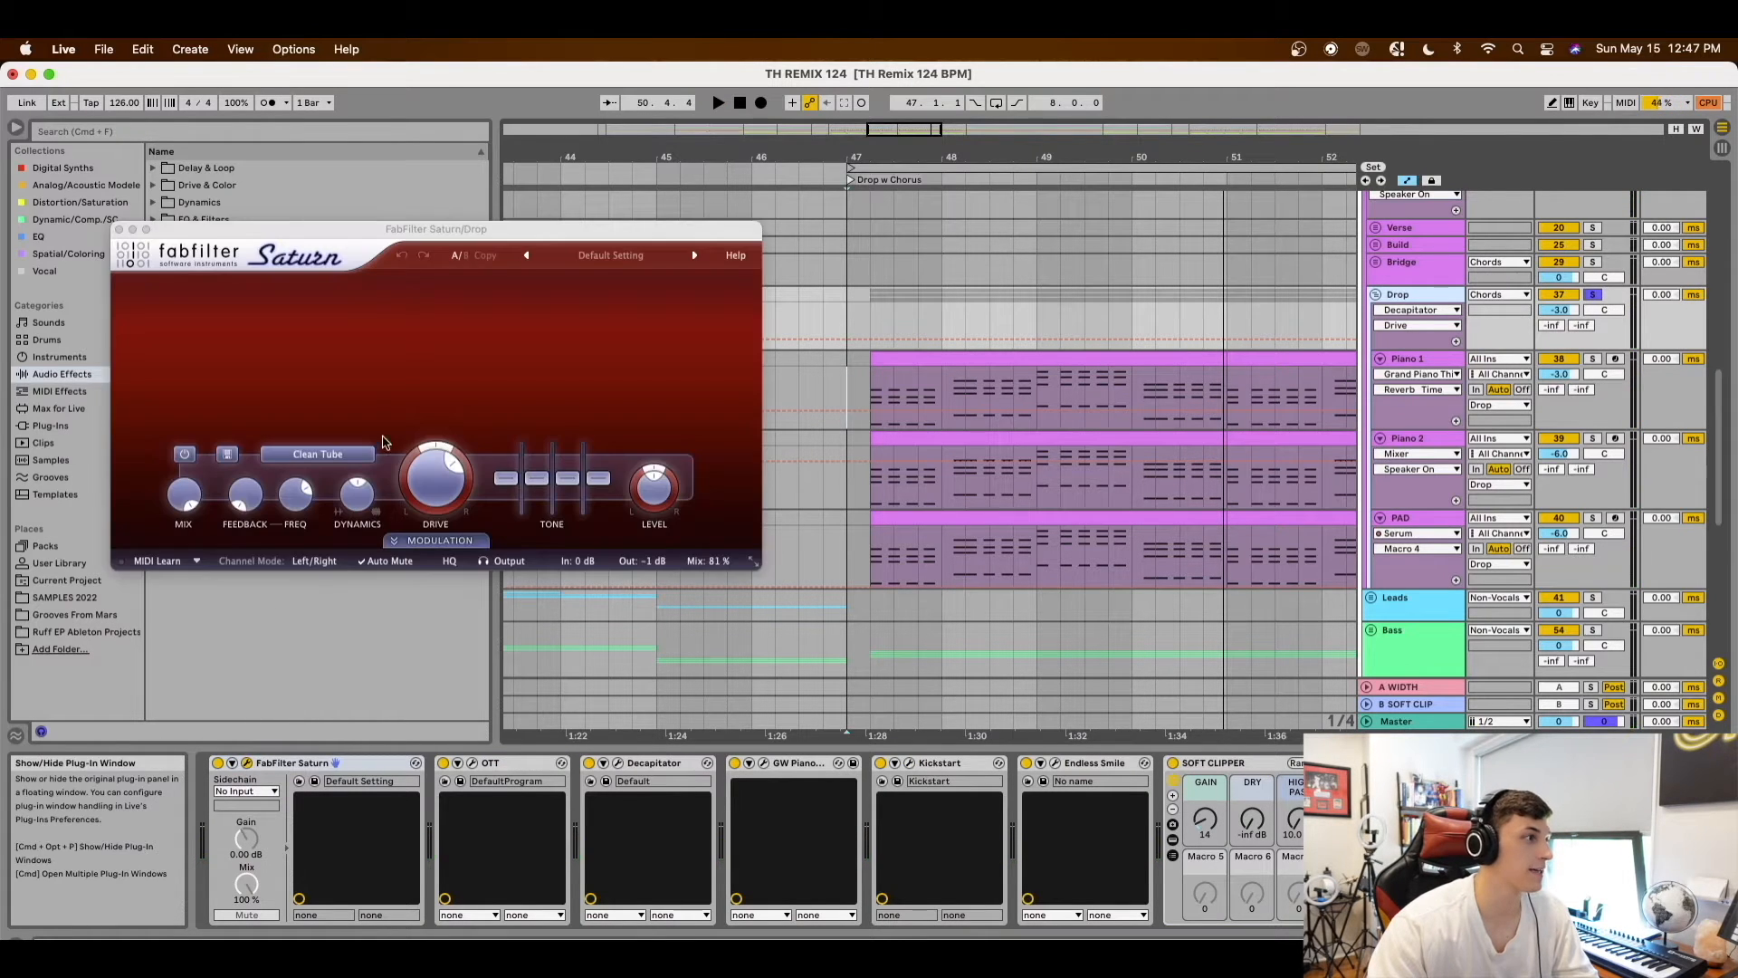
left_click(116, 231)
left_click(472, 763)
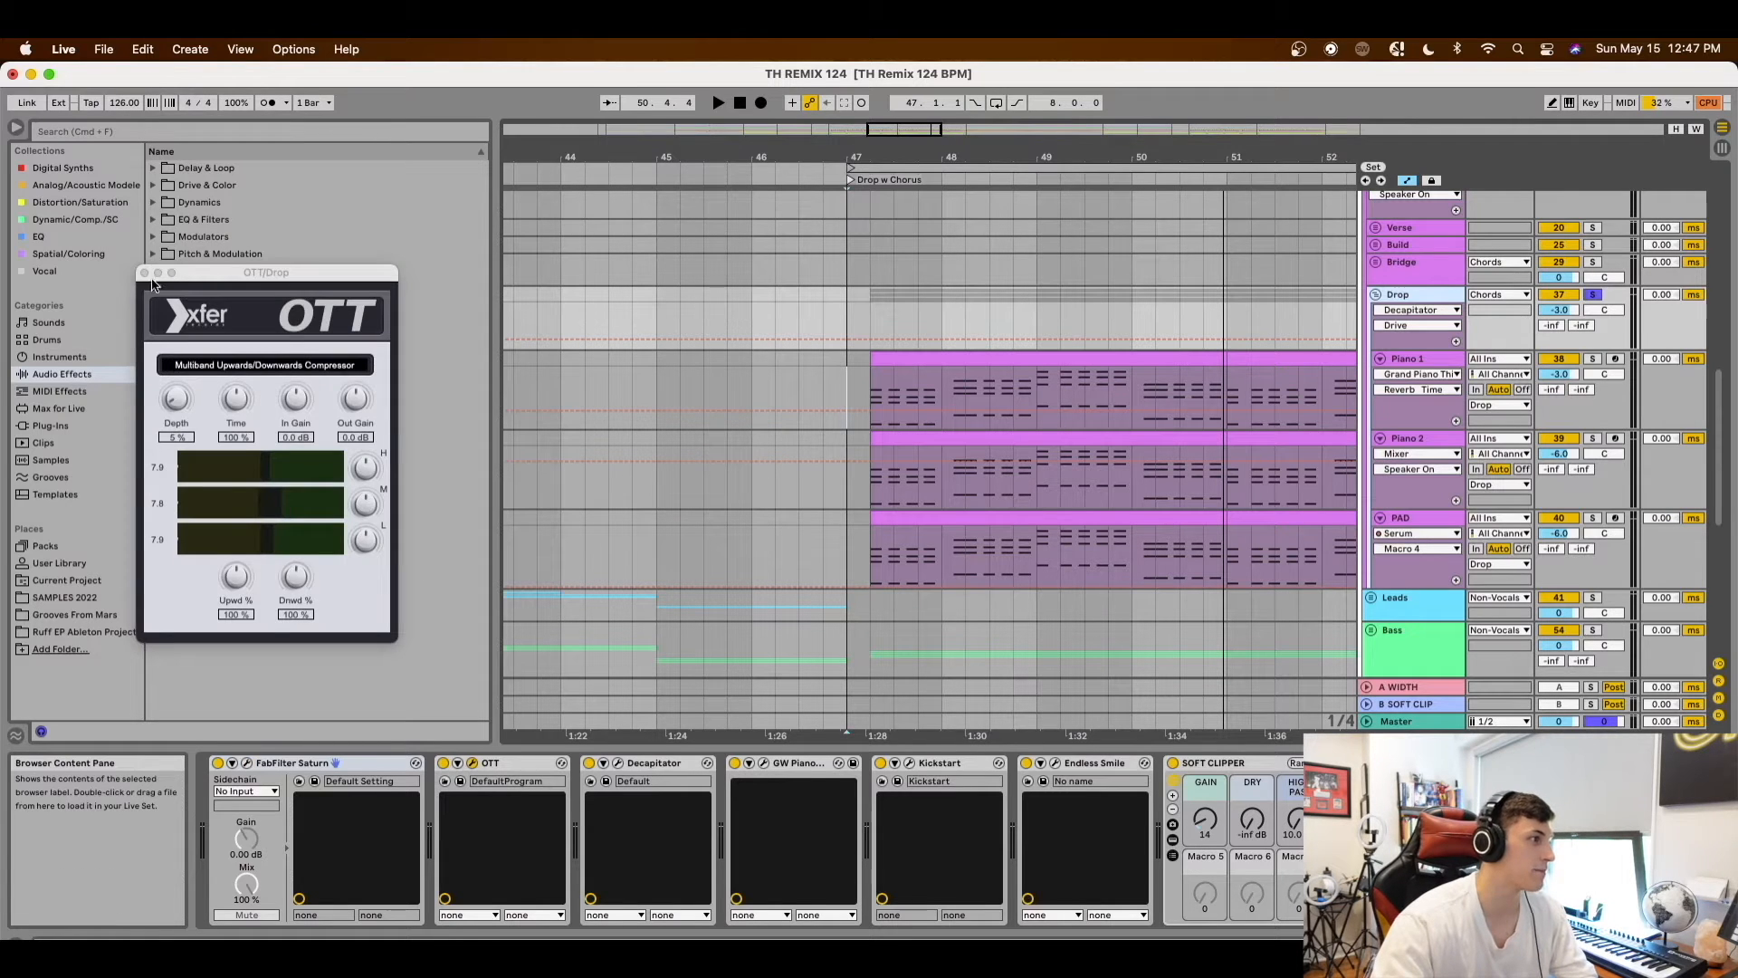
left_click(143, 272)
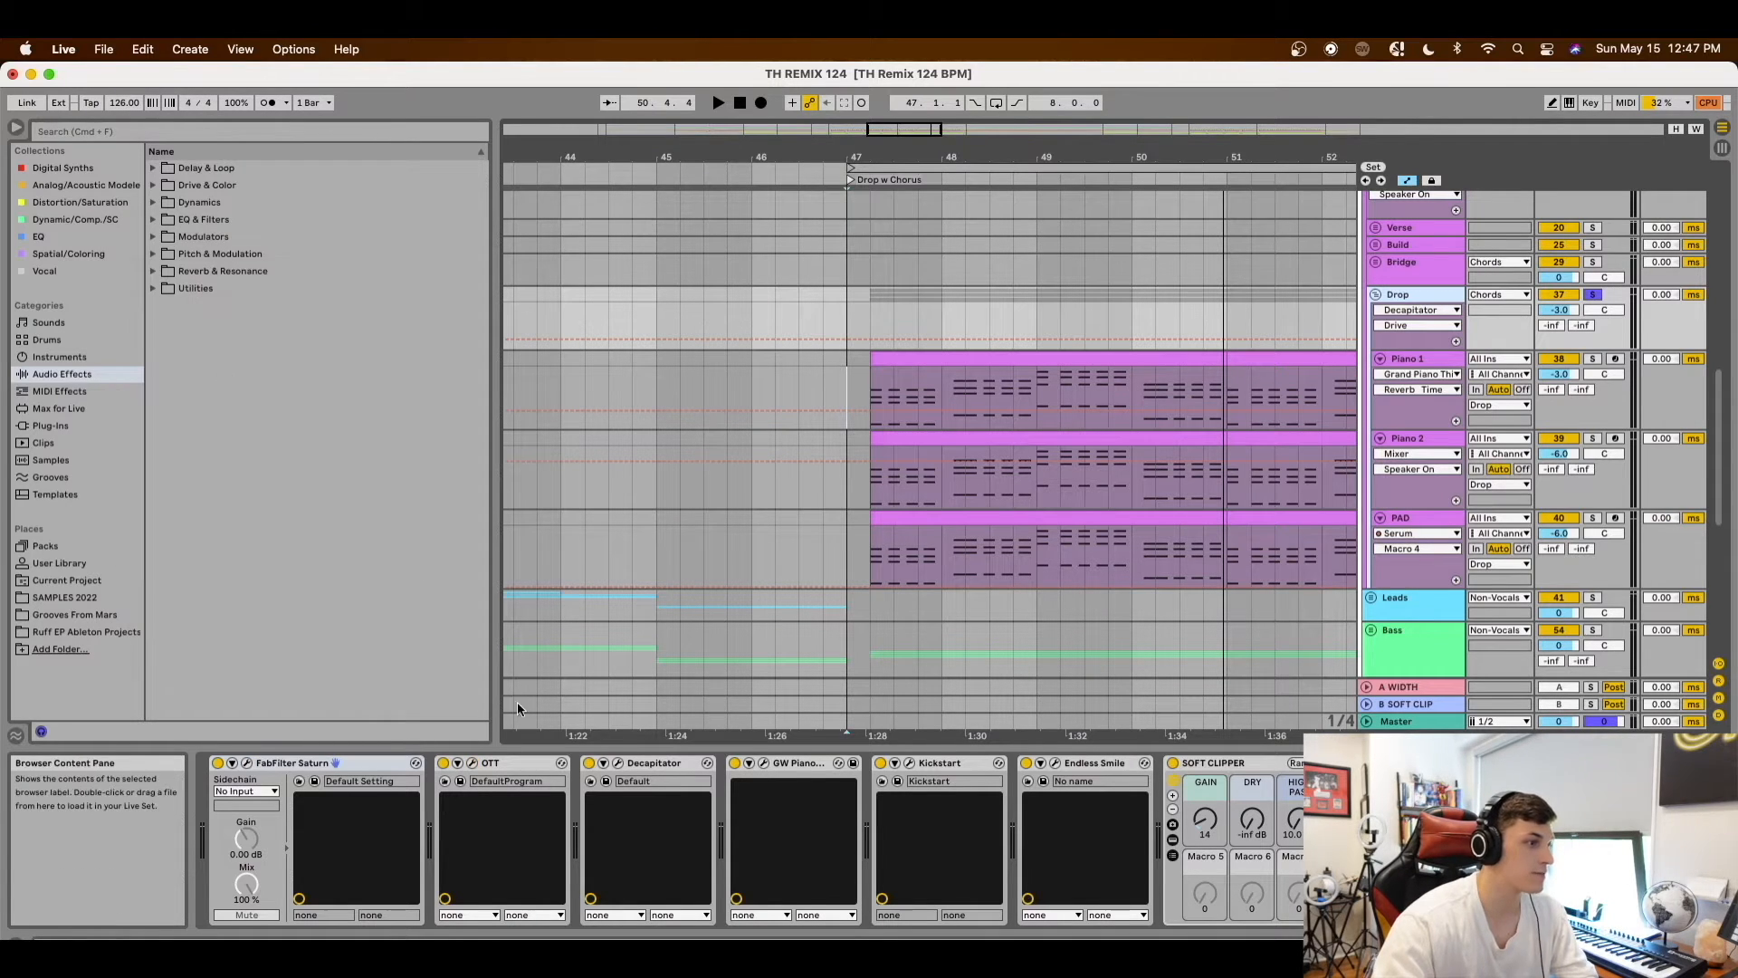
Examine the Decapitator and GW PianoCentric settings on the Drop chords subgroup
left_click(623, 763)
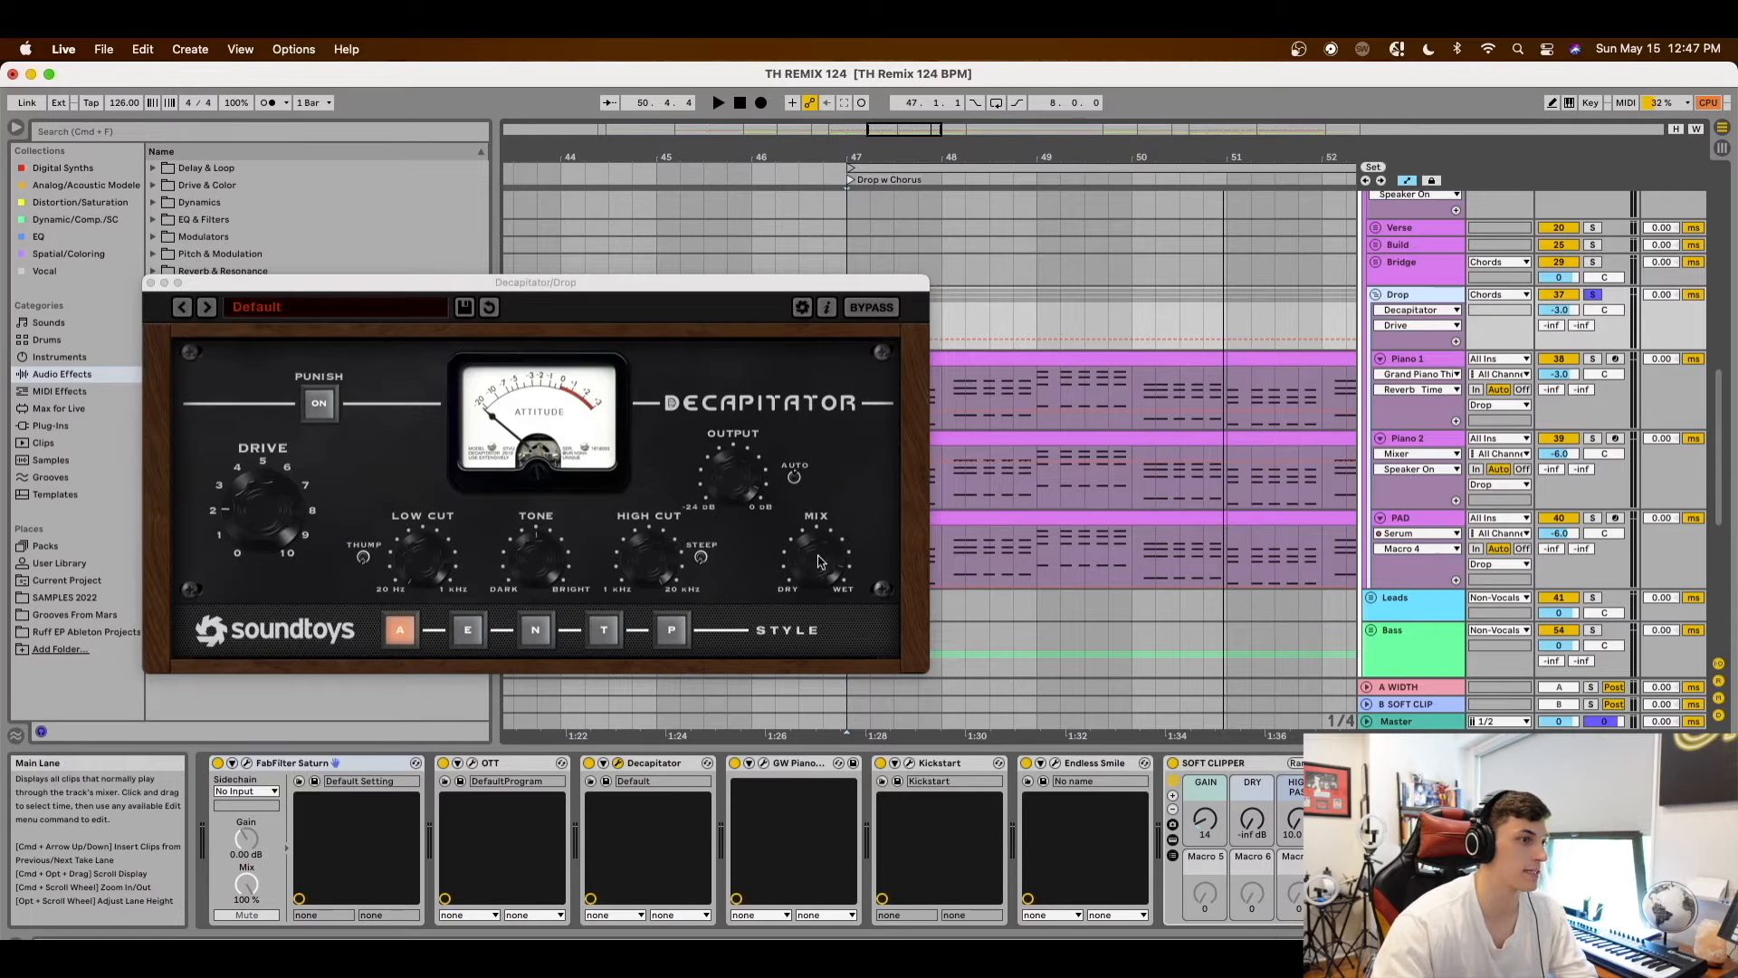
left_click(150, 282)
left_click(762, 763)
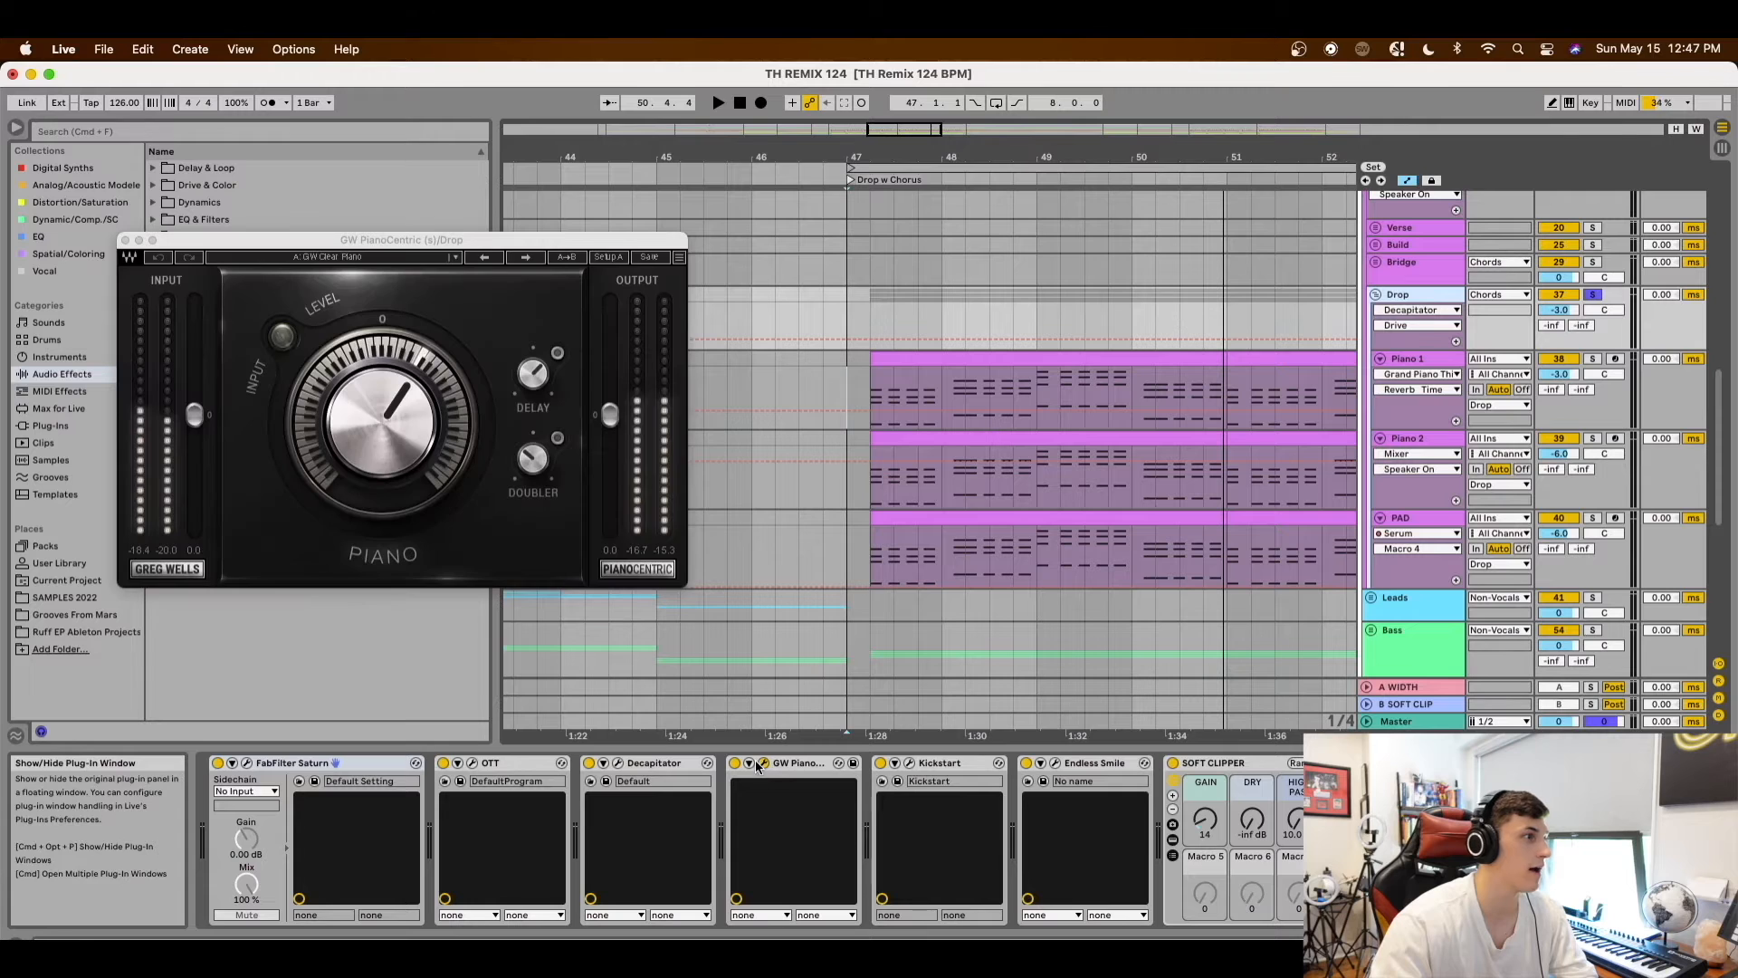
left_click(125, 240)
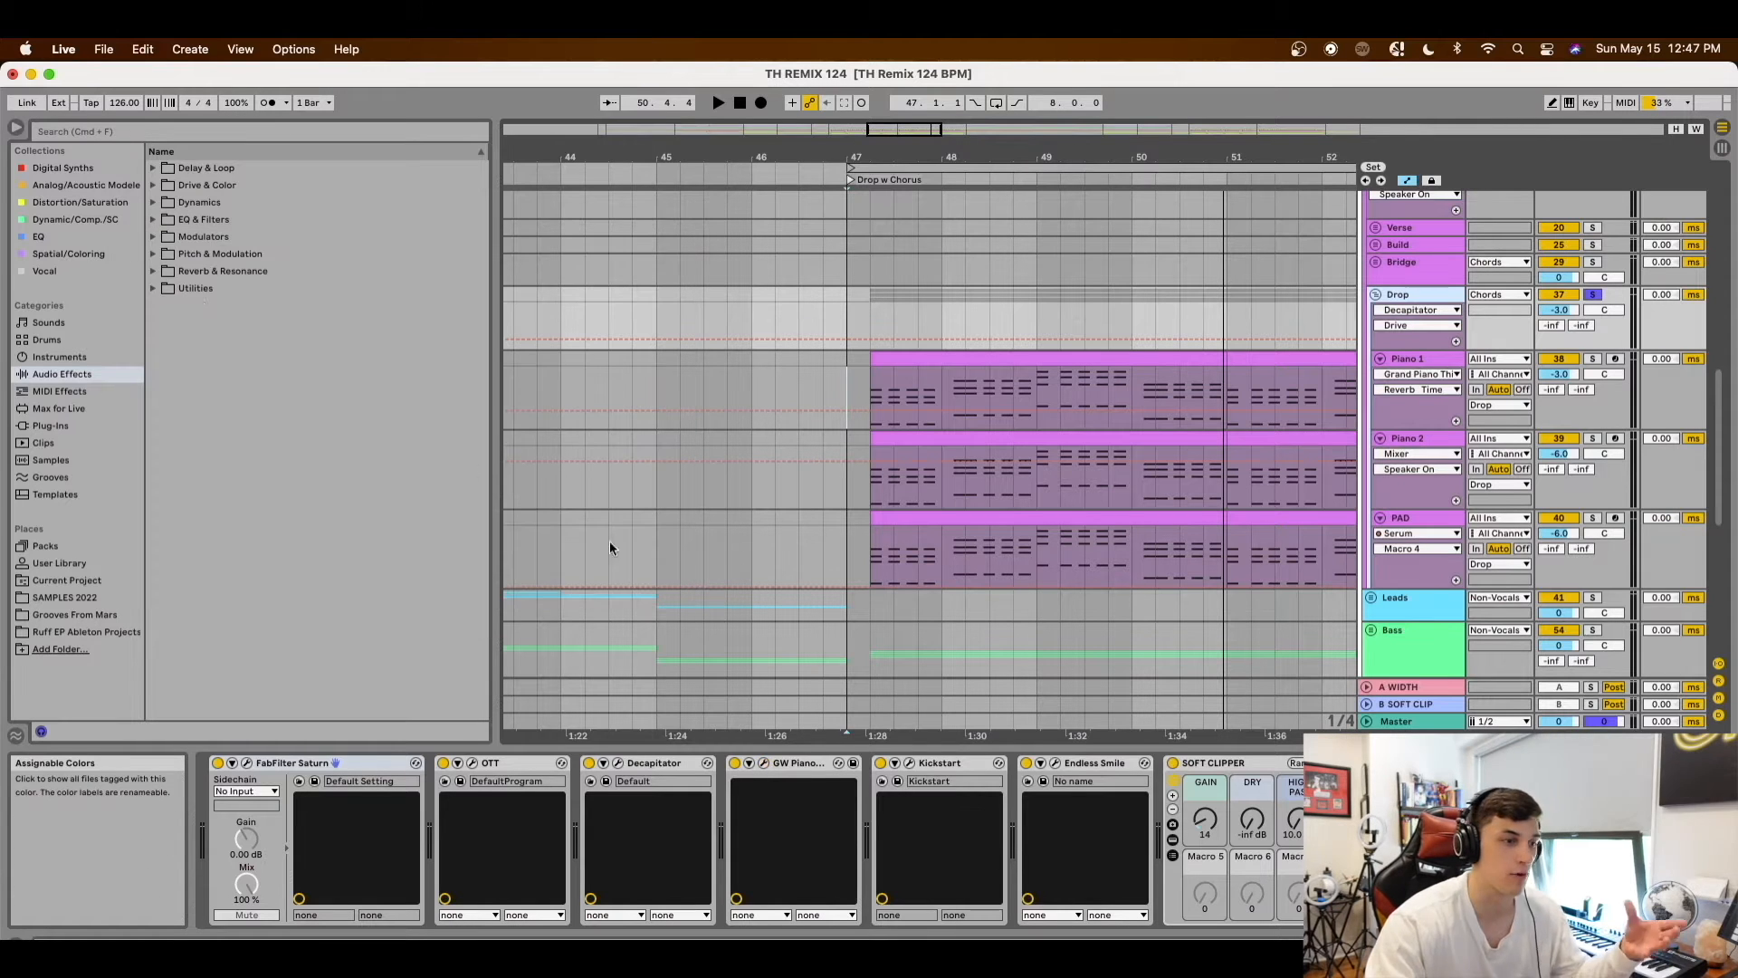
Examine Kickstart and the rest of the Drop chords' effect chain, including the SOFT CLIPPER rack and EQ Eight
left_click(908, 763)
left_click(125, 239)
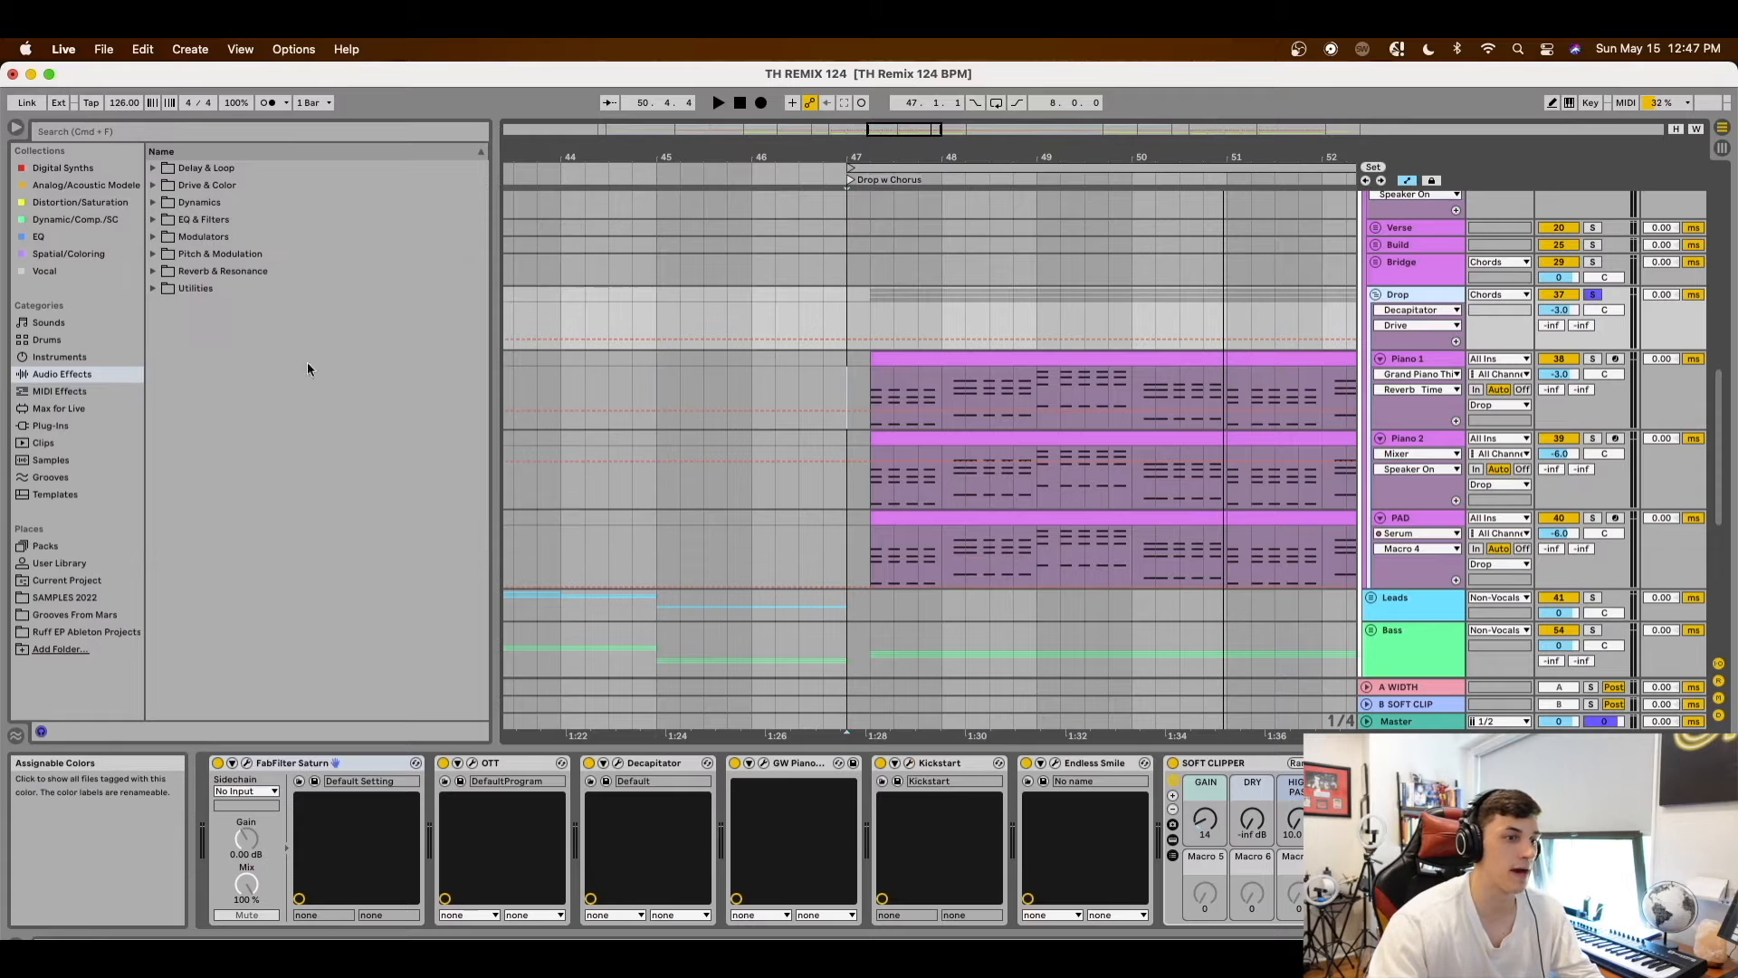
scroll(1196, 469, "right", 2)
scroll(1197, 474, "right", 5)
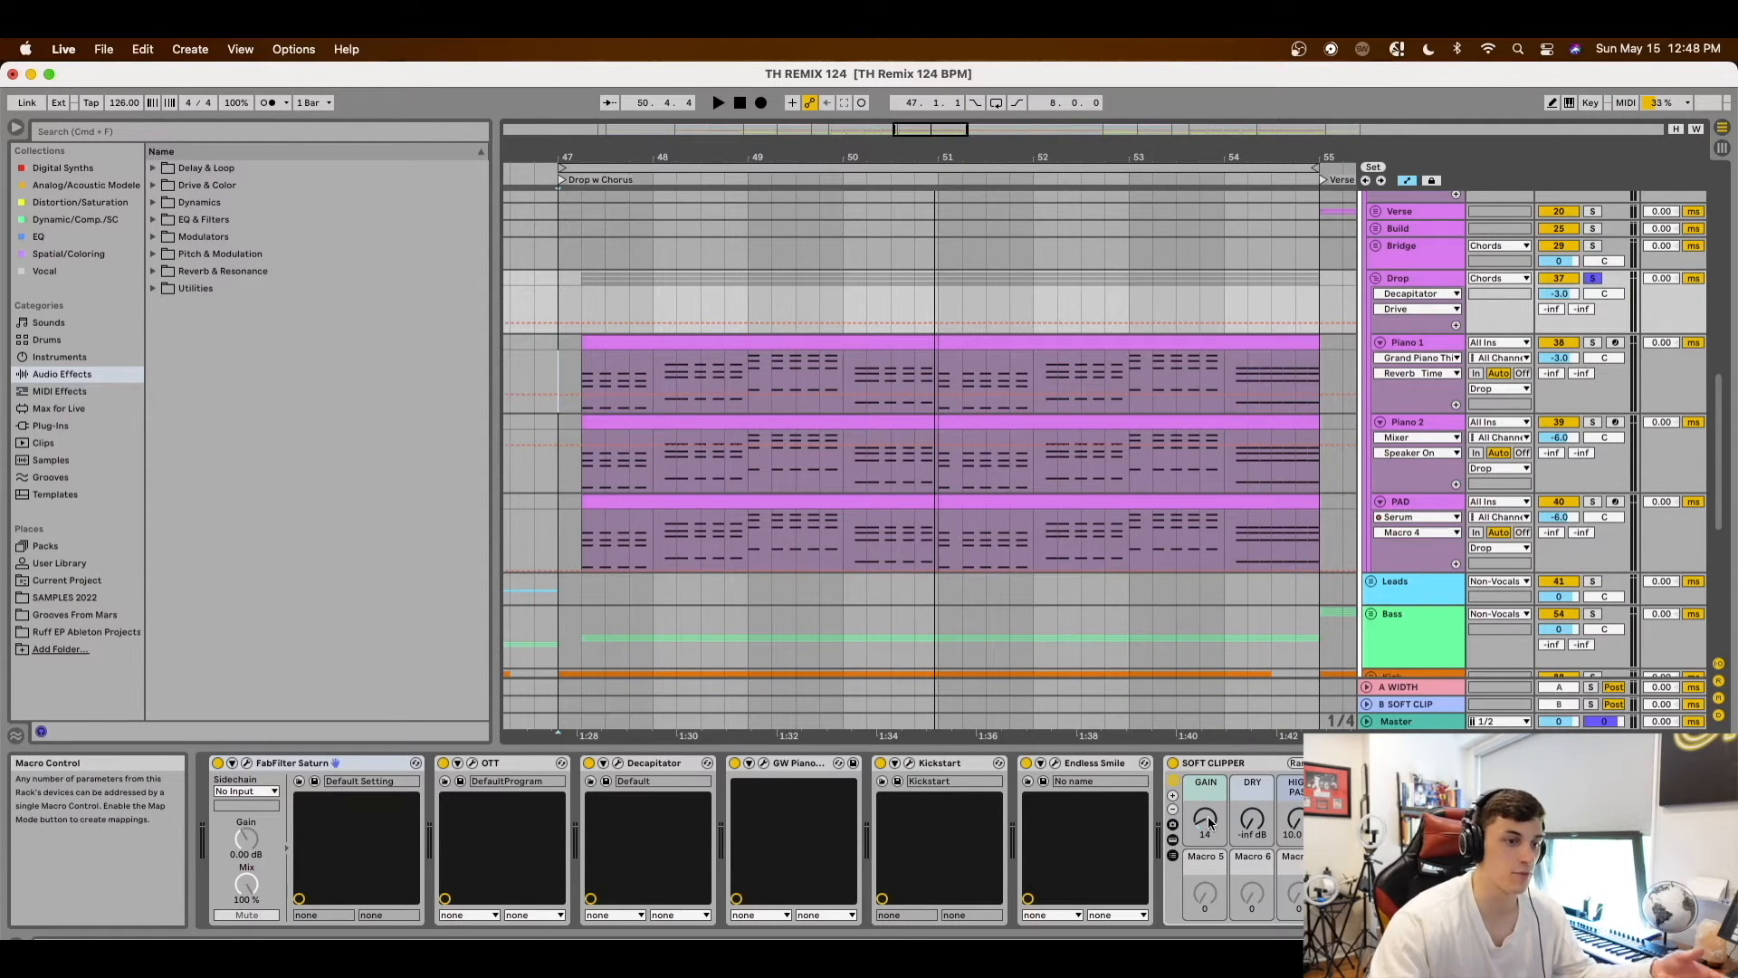
scroll(1185, 831, "right", 6)
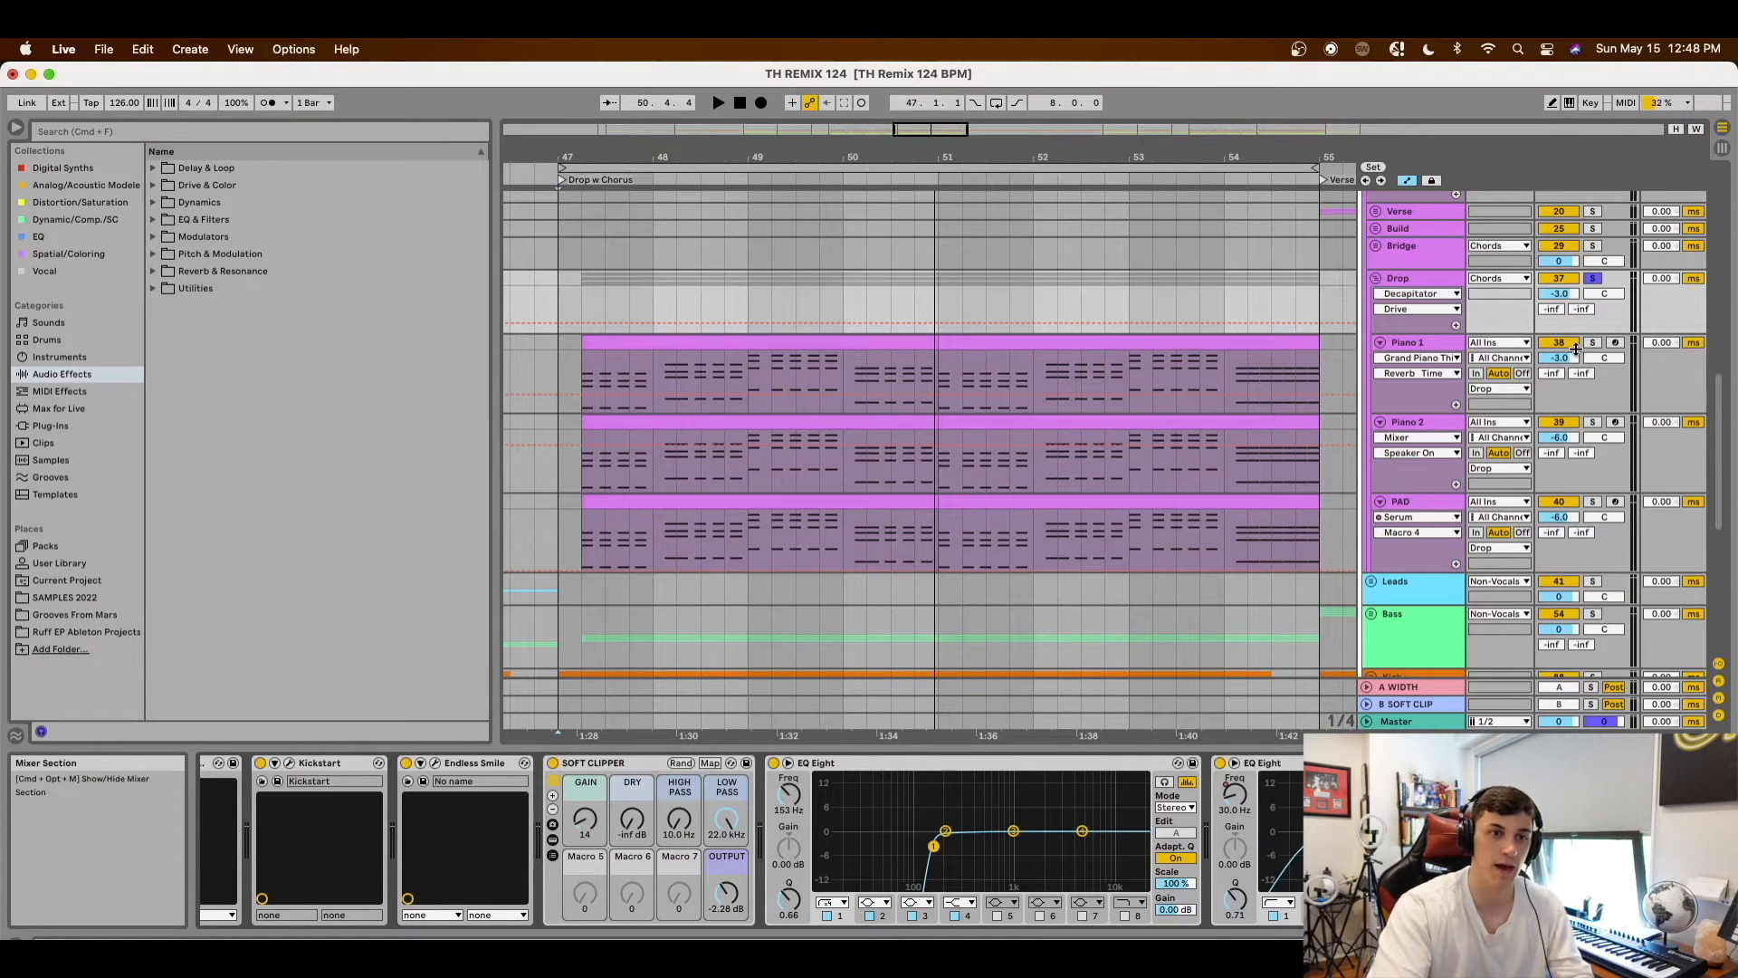
Turn off the Drop chords subgroup's solo and fold the subgroup
left_click(1592, 279)
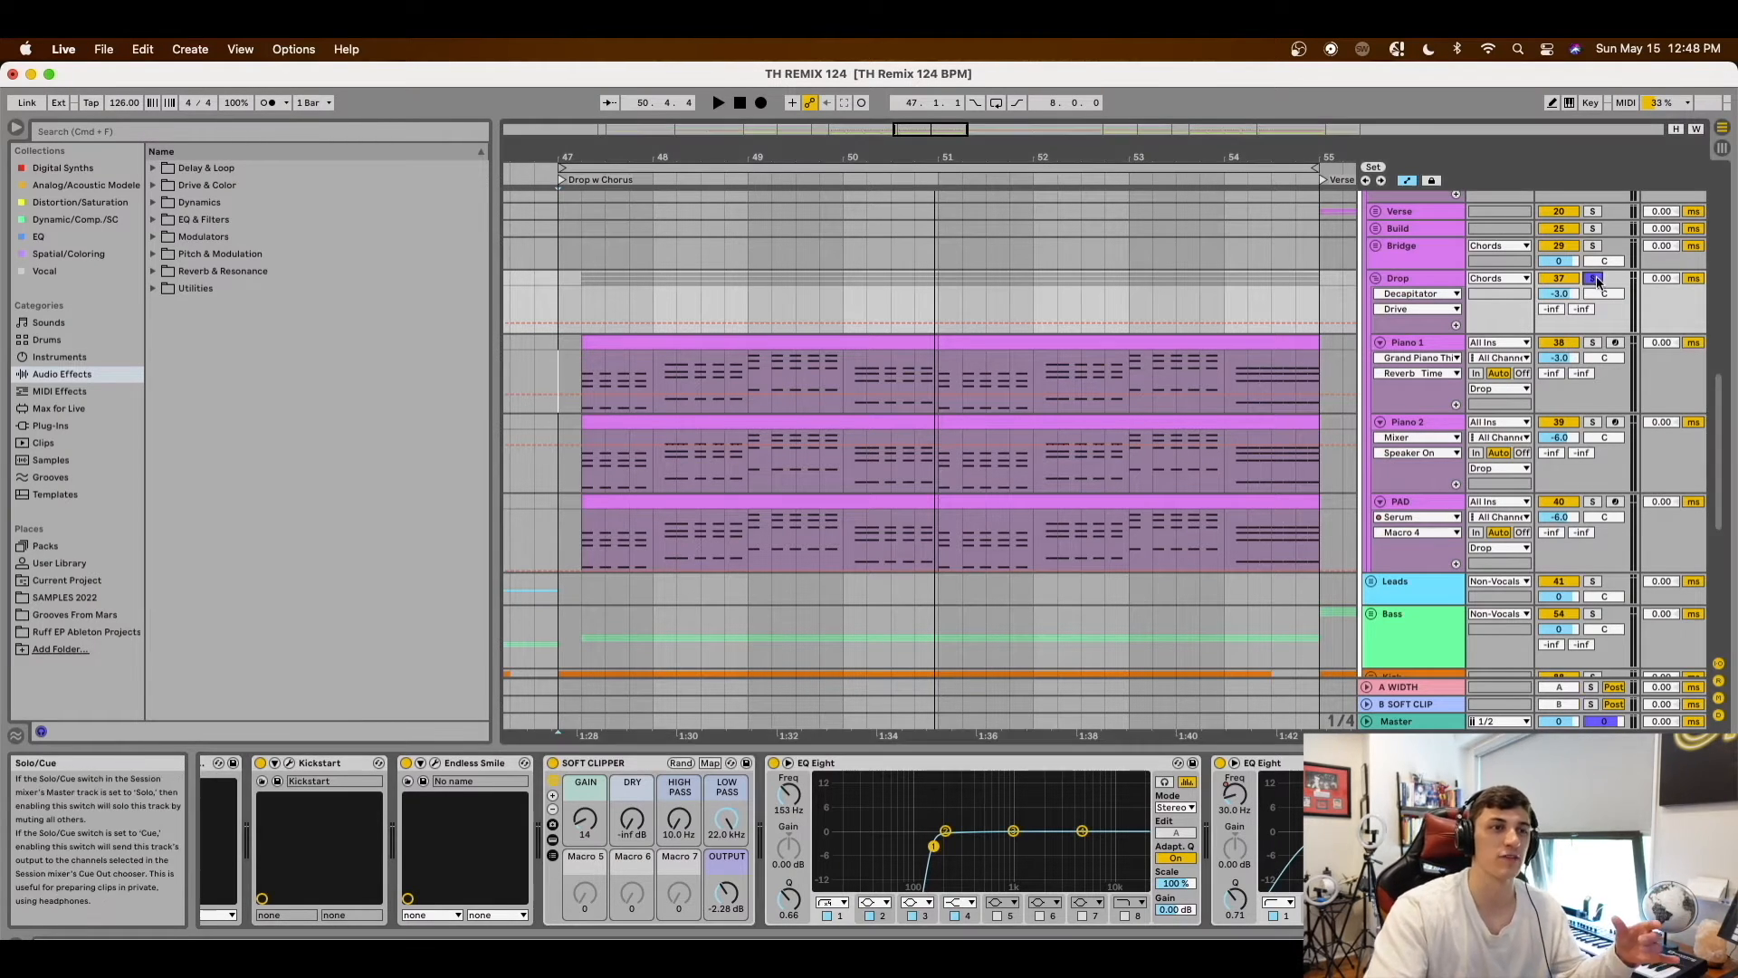
left_click(1375, 279)
scroll(1297, 302, "down", 10)
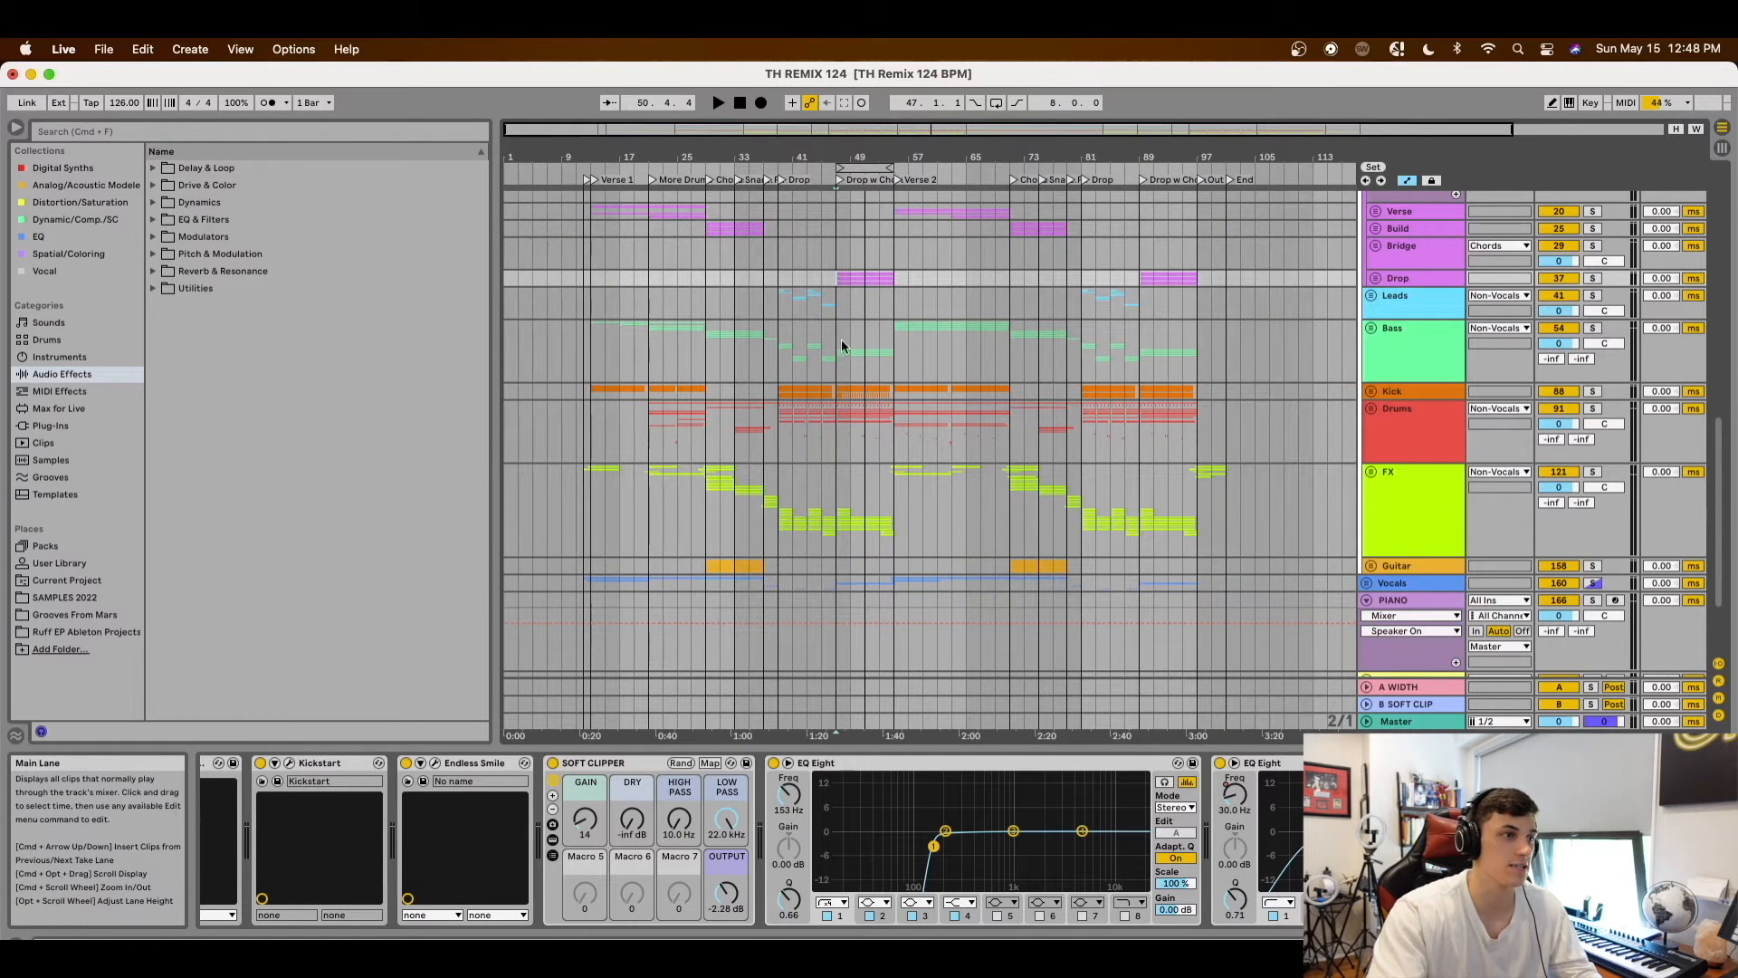
Unfold the Bass group at the Drop section and listen to its Bouncy subgroup soloed from bar 41
scroll(811, 355, "up", 8)
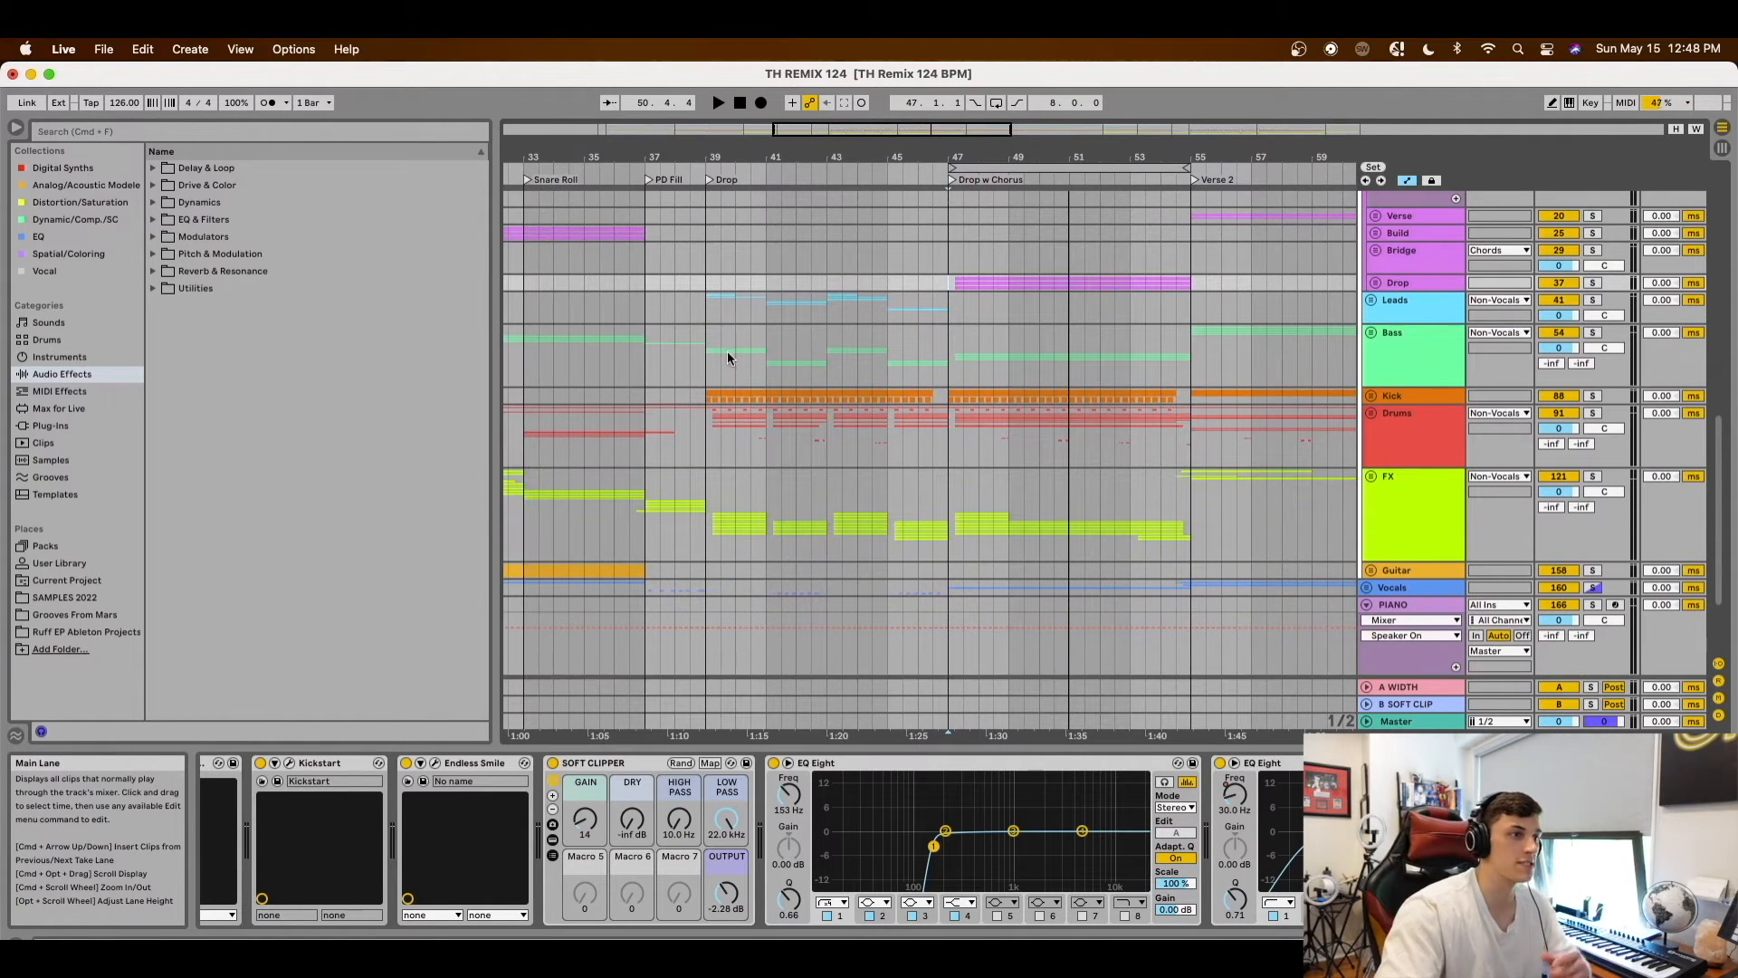
left_click(715, 360)
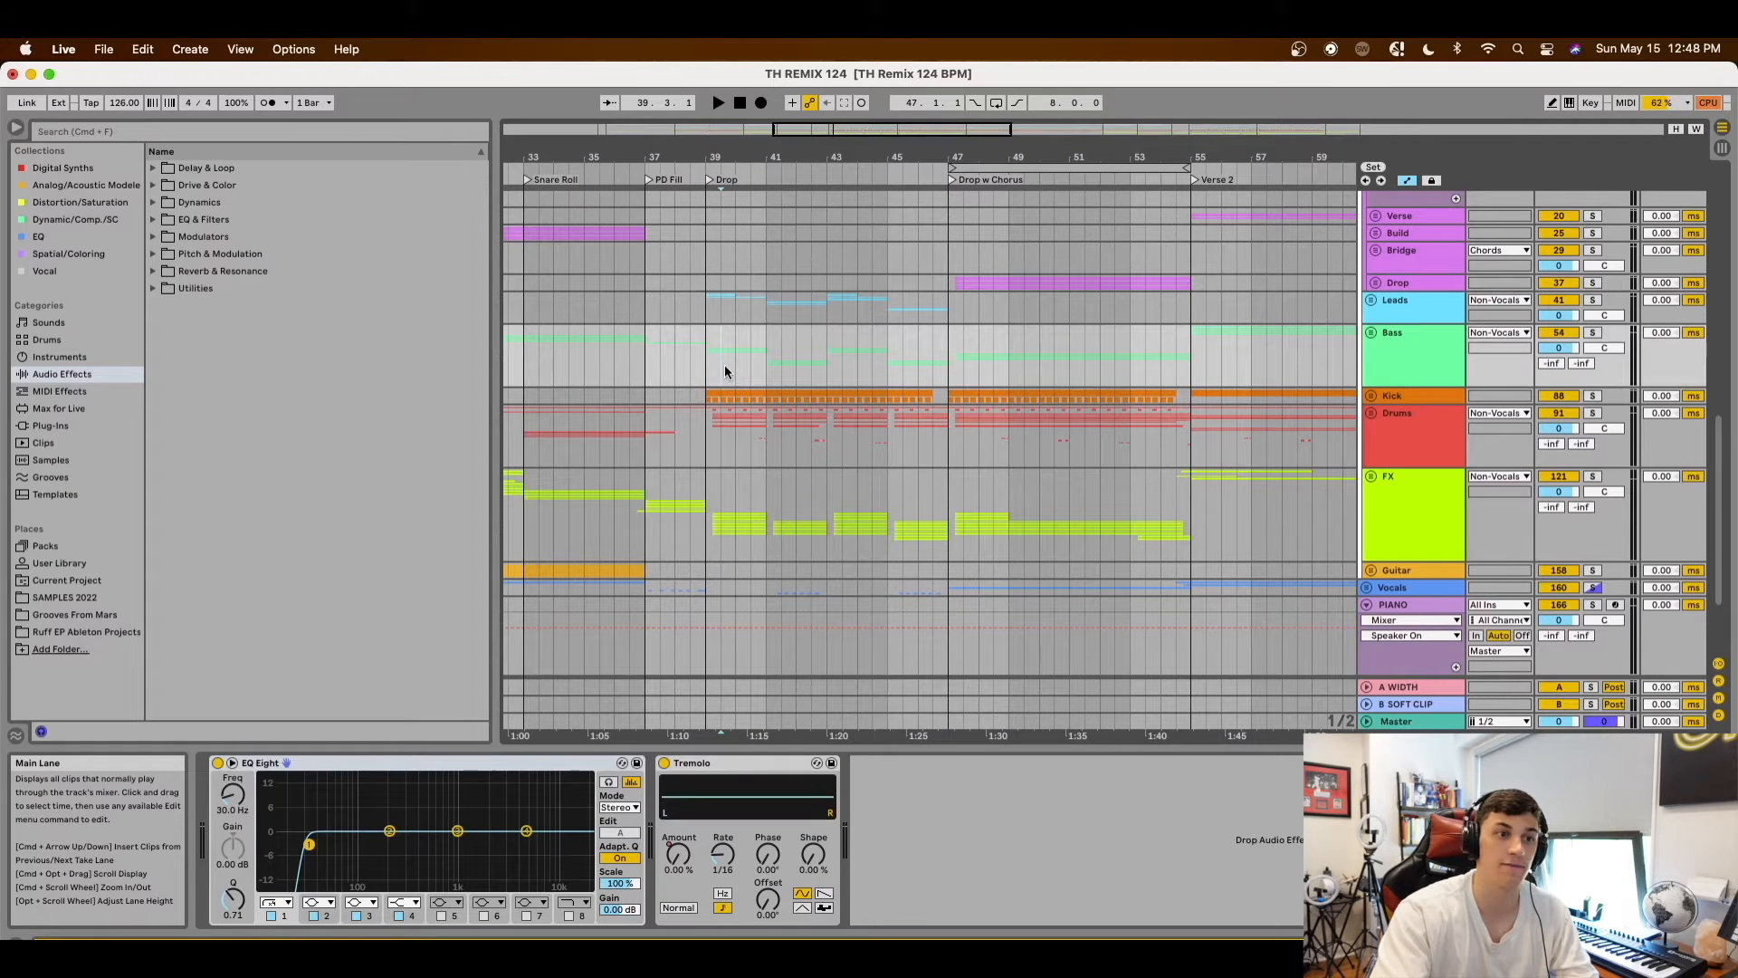
left_click(1371, 332)
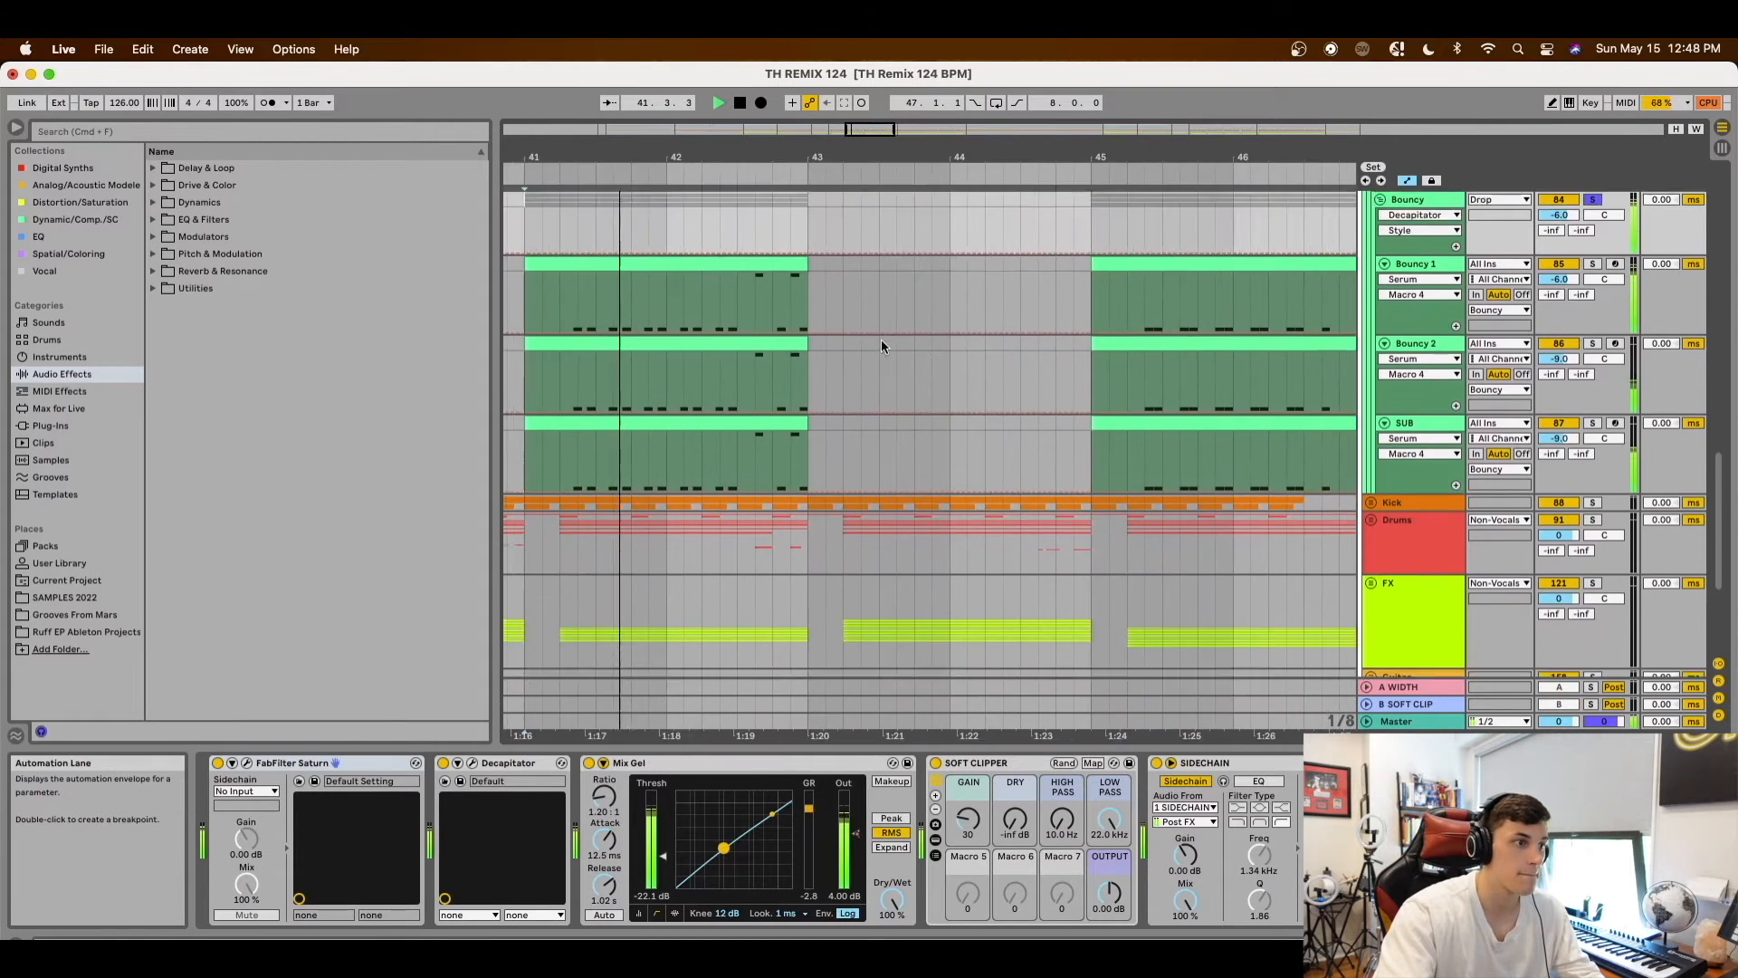
scroll(882, 345, "up", 1)
scroll(881, 345, "left", 2)
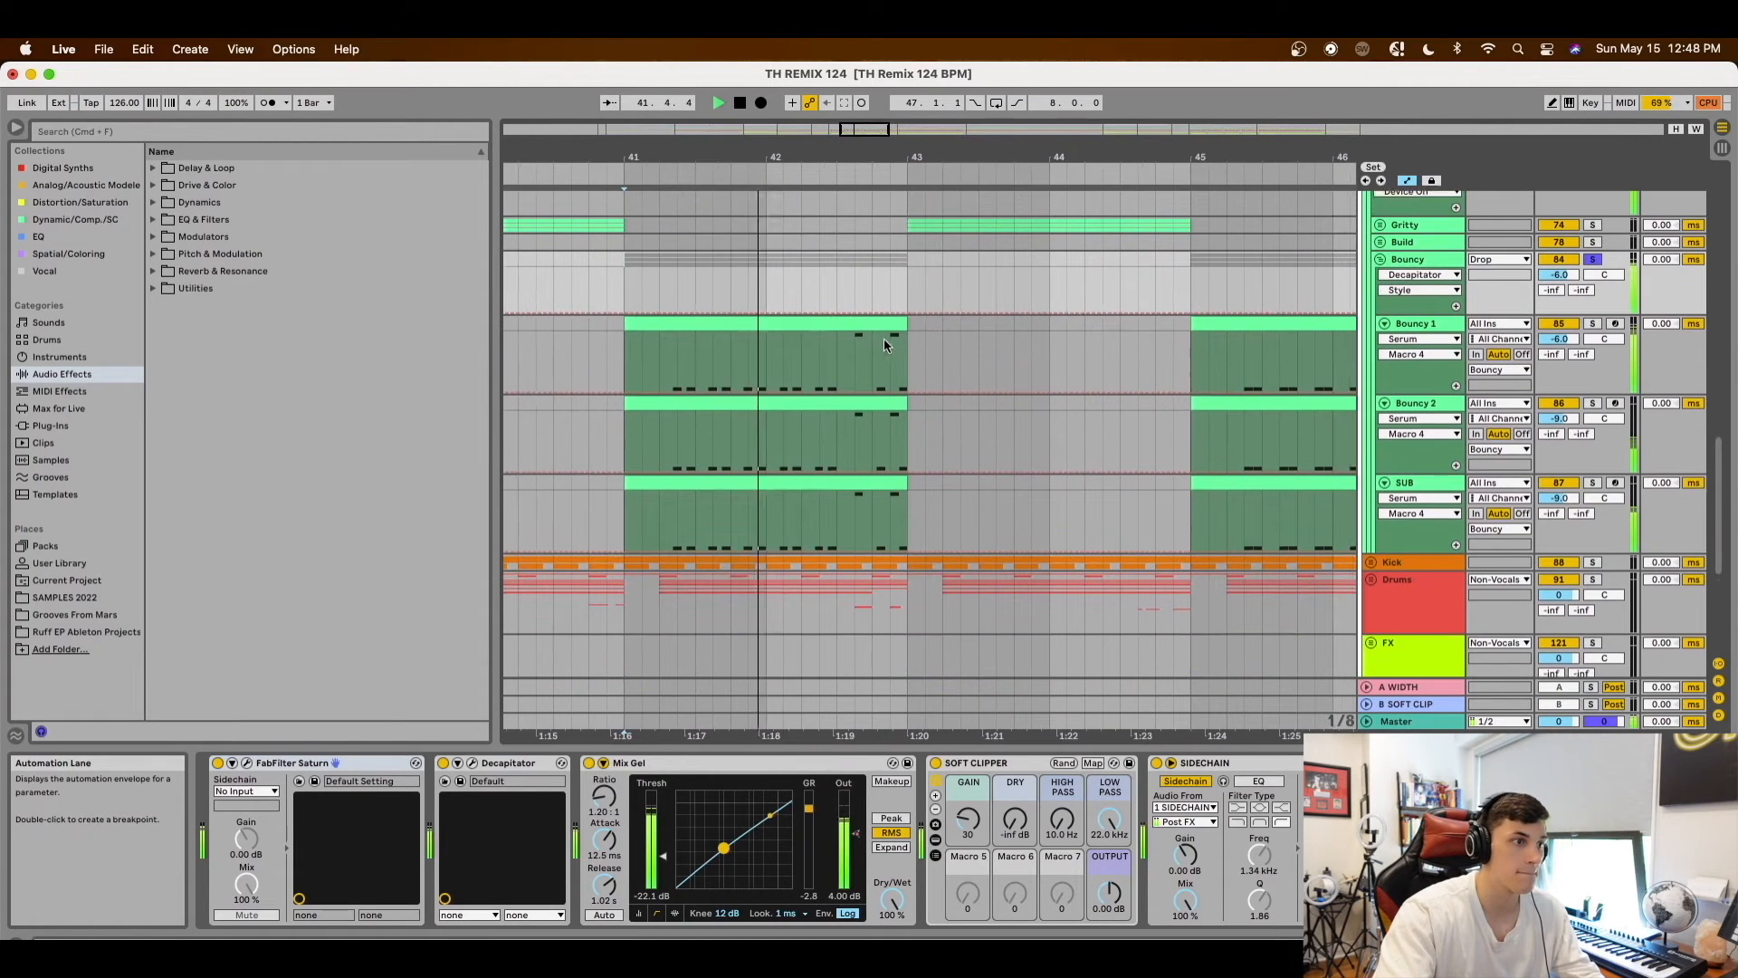
key("space")
Hide the automation lanes and listen to the Bouncy 1 bass track soloed from just after bar 41.2
key("a")
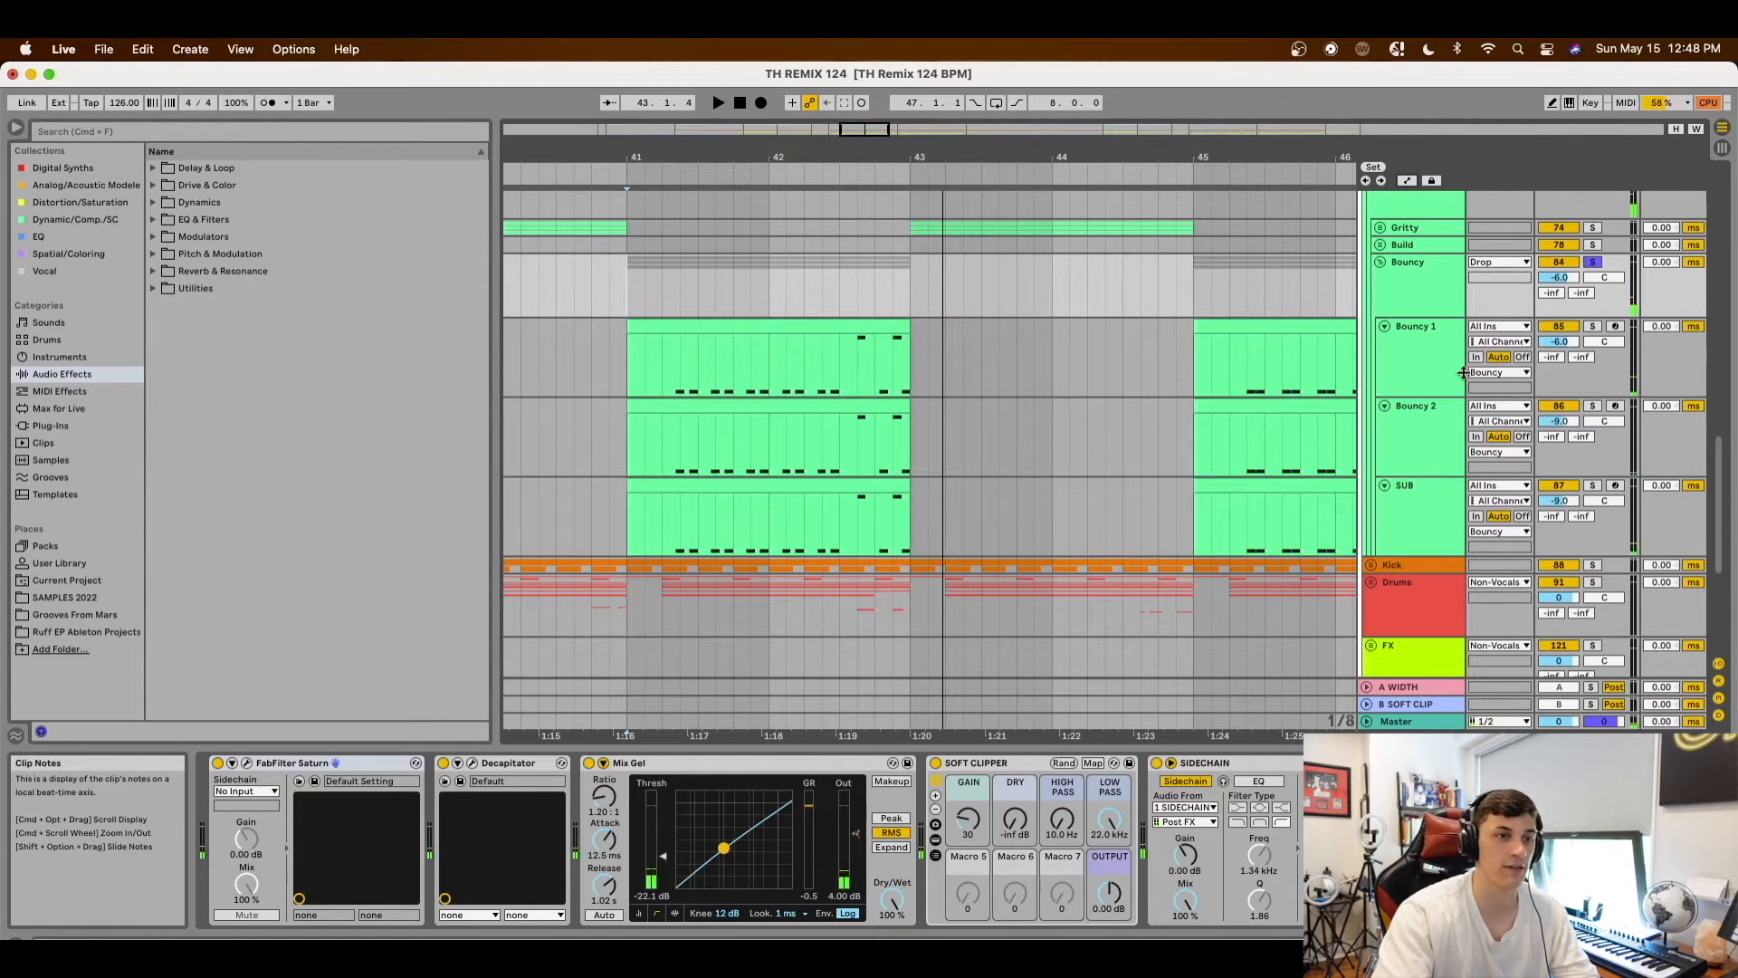
left_click(1415, 362)
left_click(1592, 326)
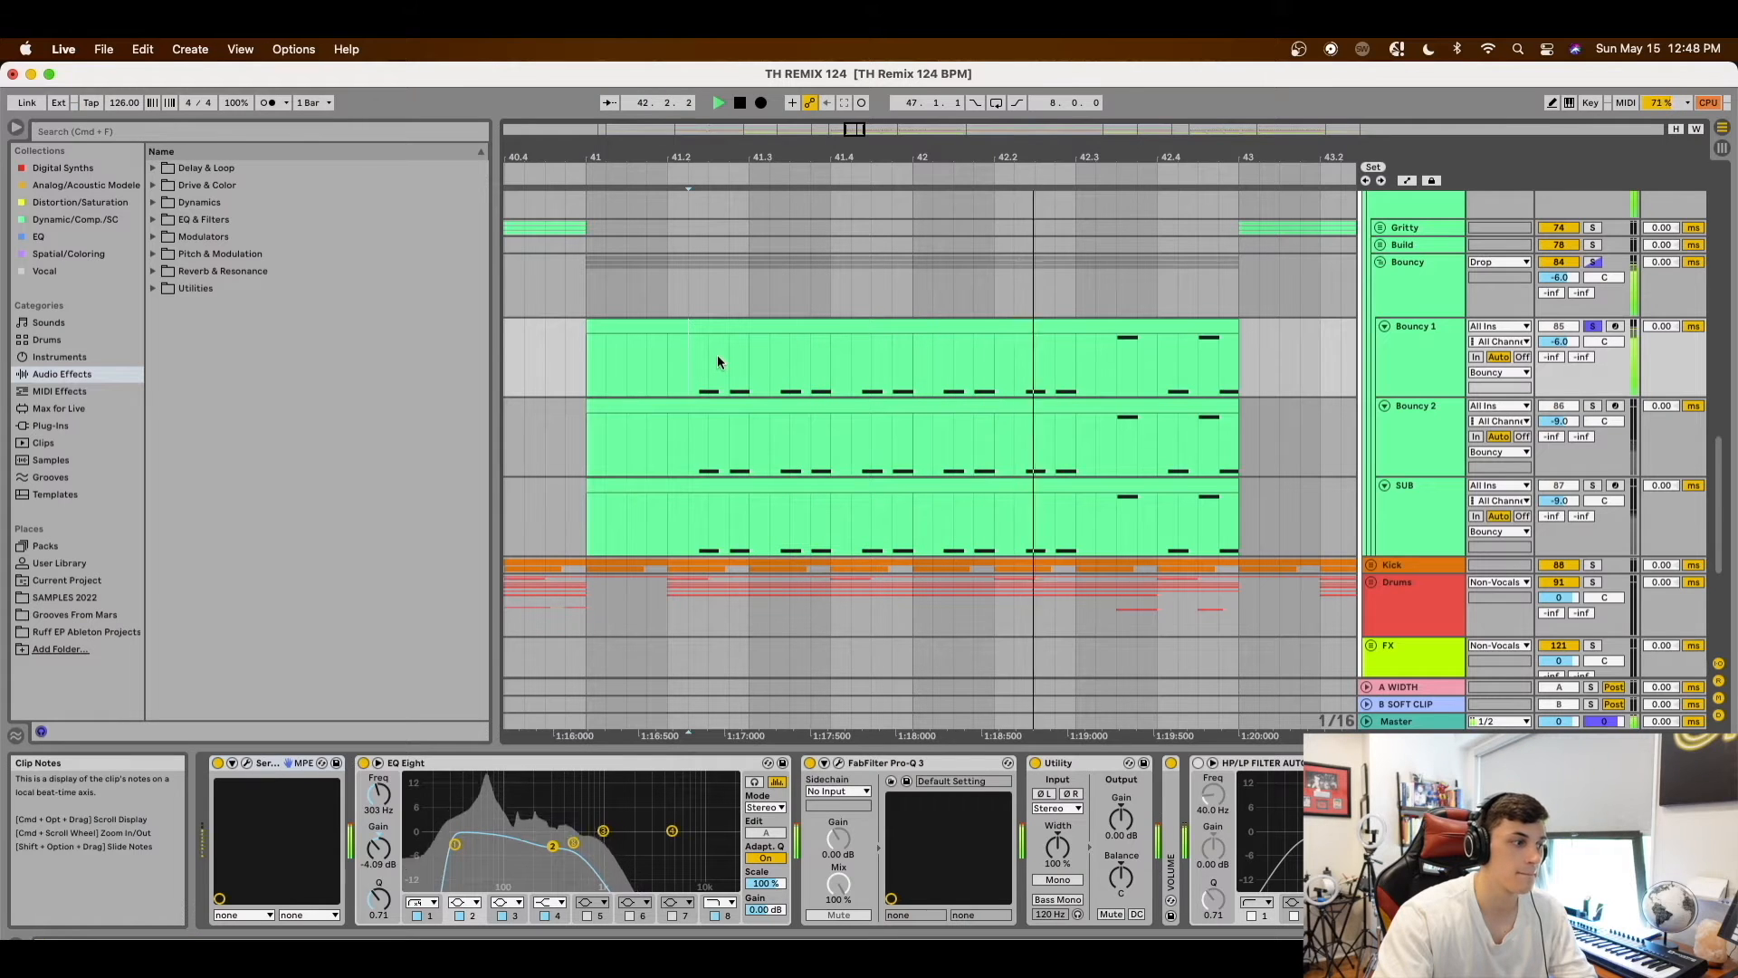
key("space")
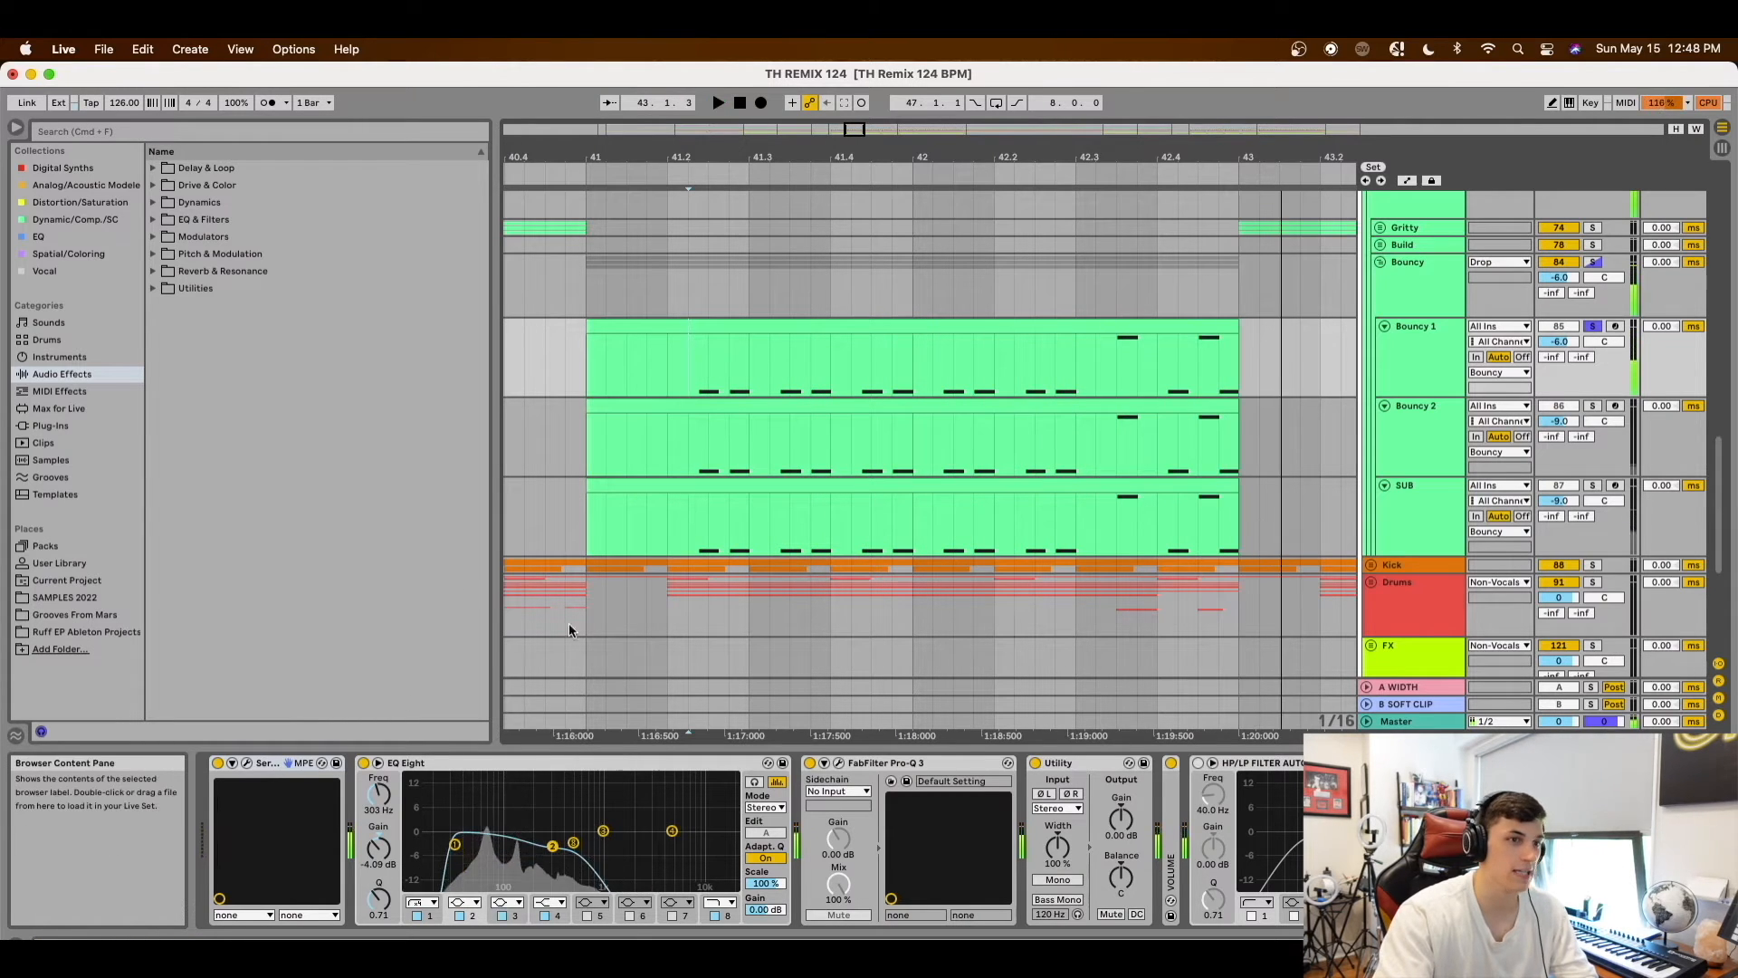
left_click_drag(547, 661, 491, 724)
left_click(1421, 372)
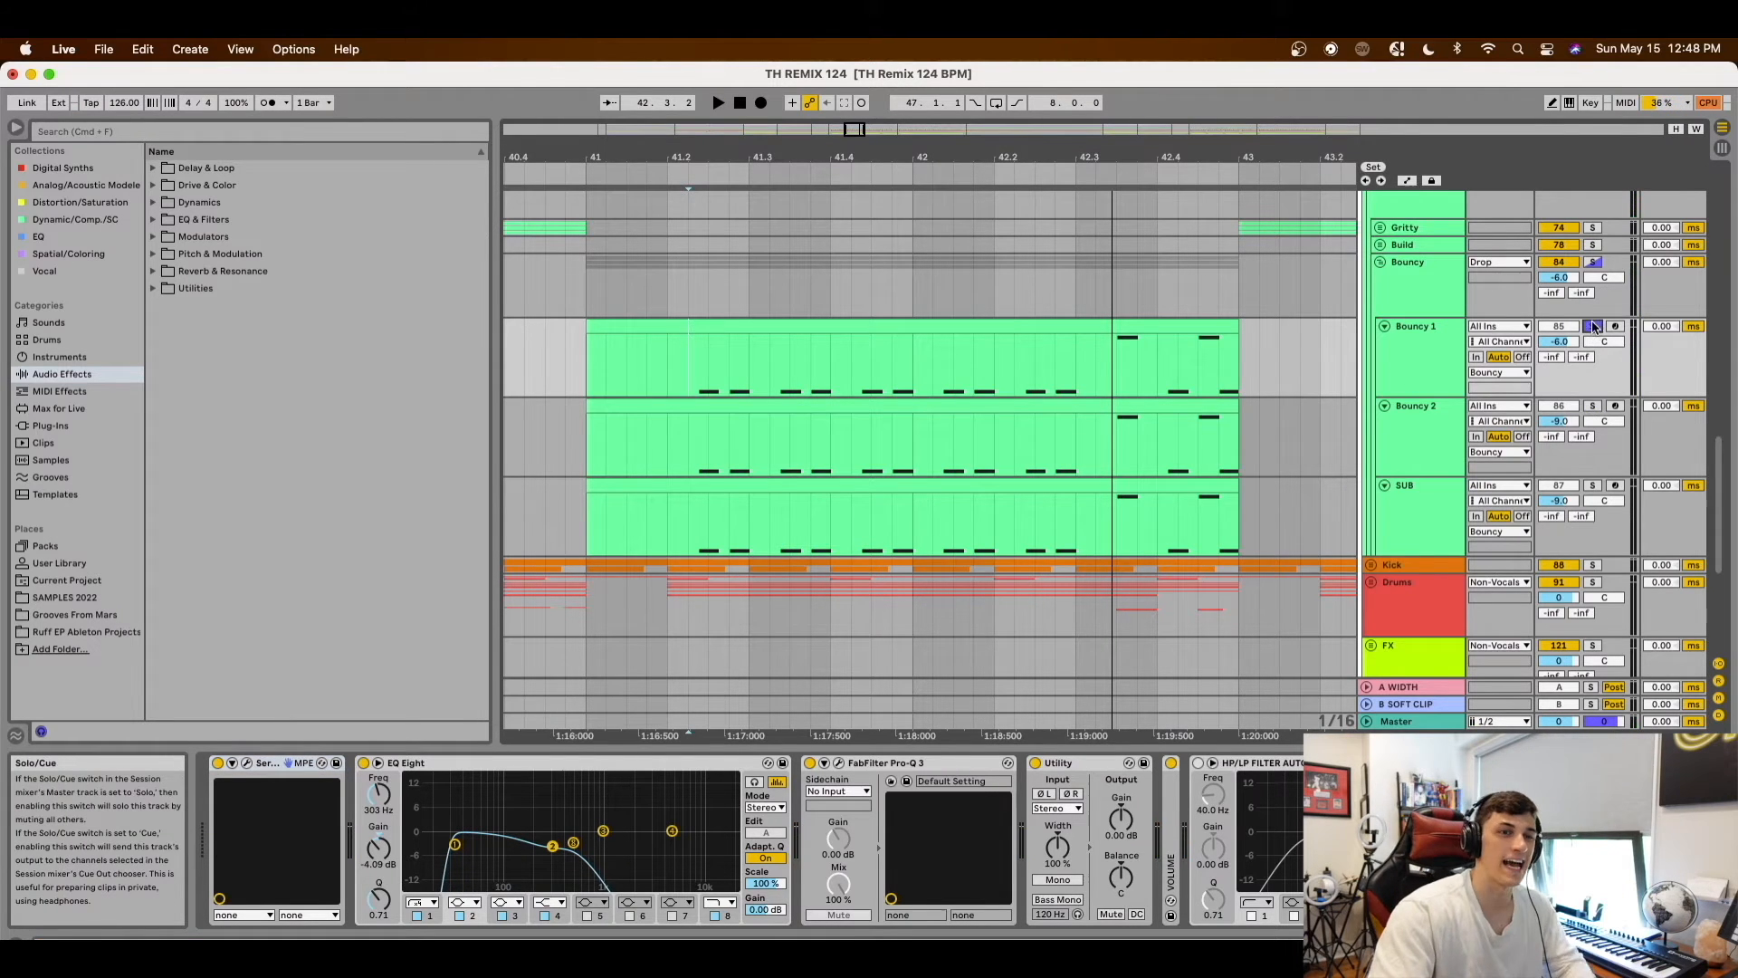
Listen to the Bouncy 2 bass track soloed from bar 41.2, examine its Serum patch, and play it together with Bouncy 1
left_click(1592, 406)
key("space")
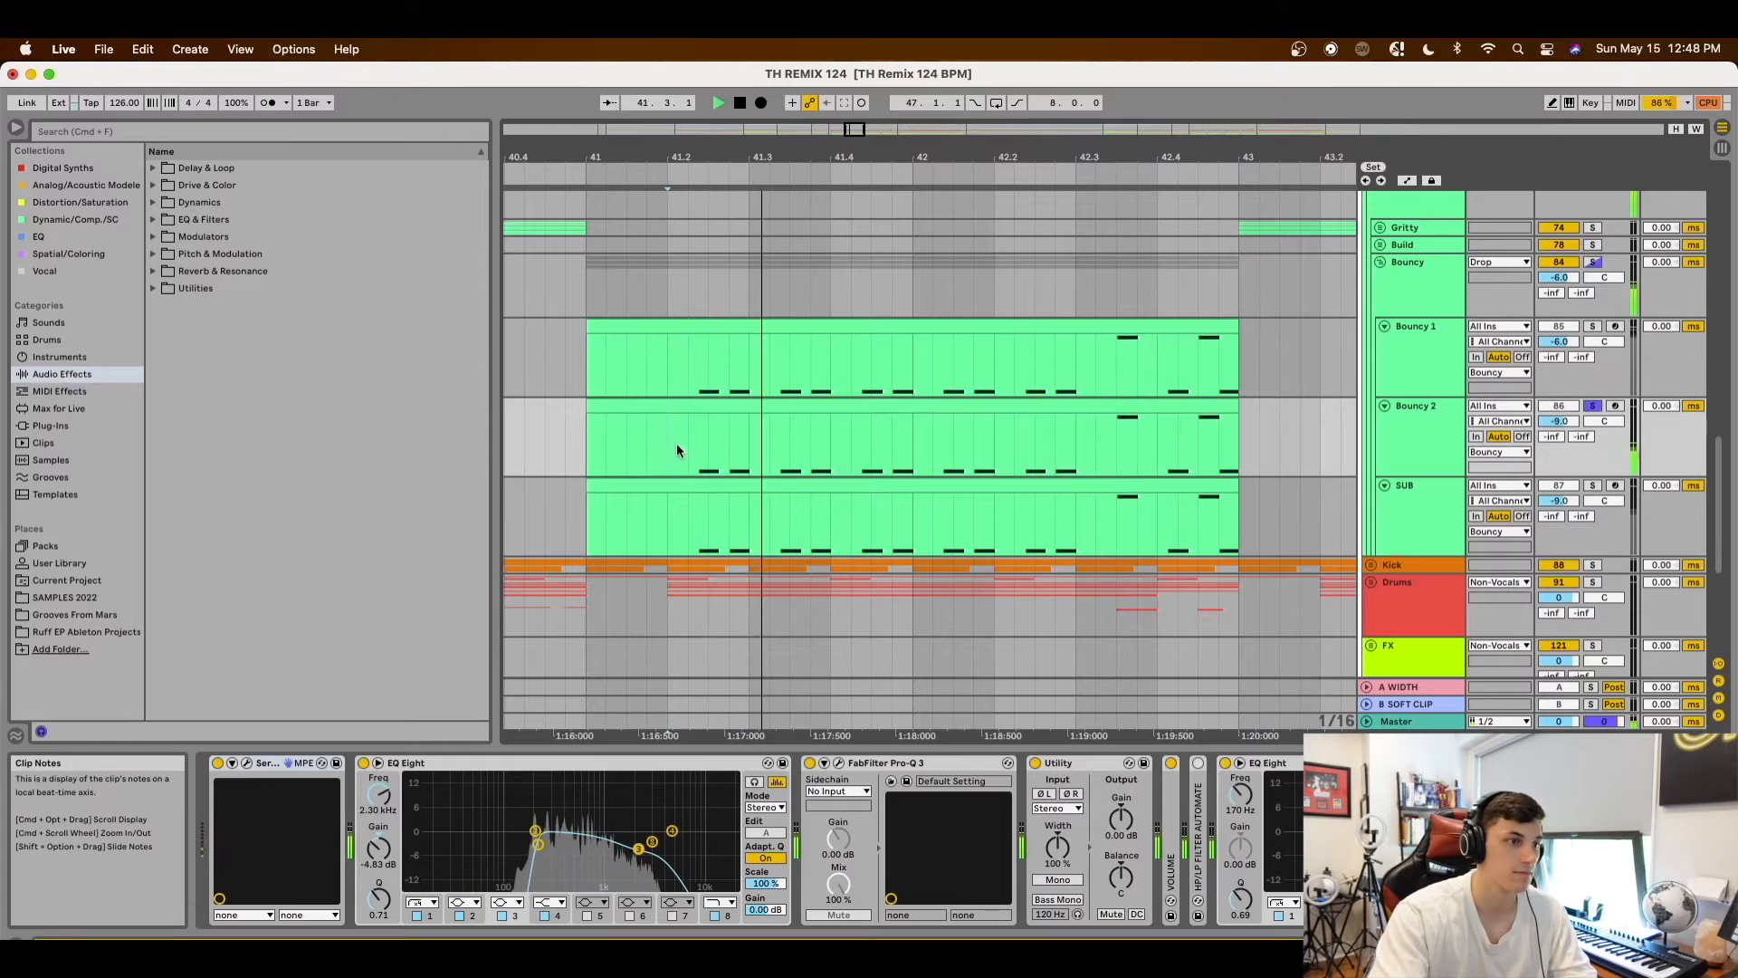
key("space")
left_click(245, 765)
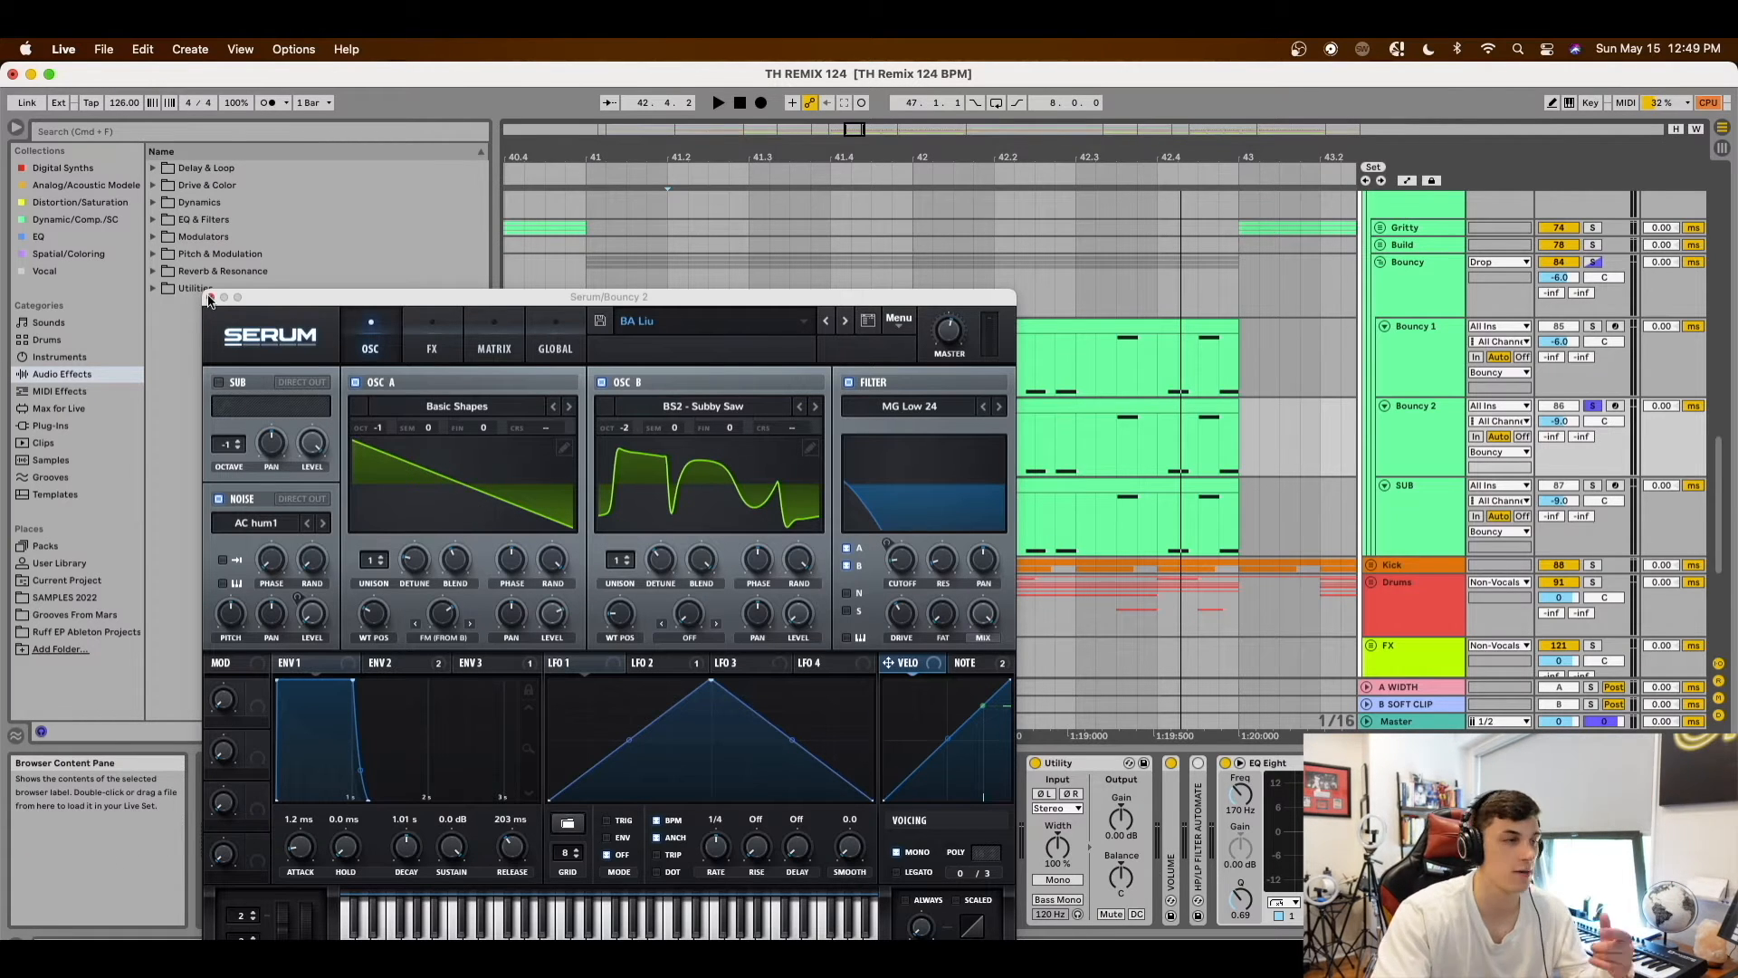
left_click(209, 298)
key("space")
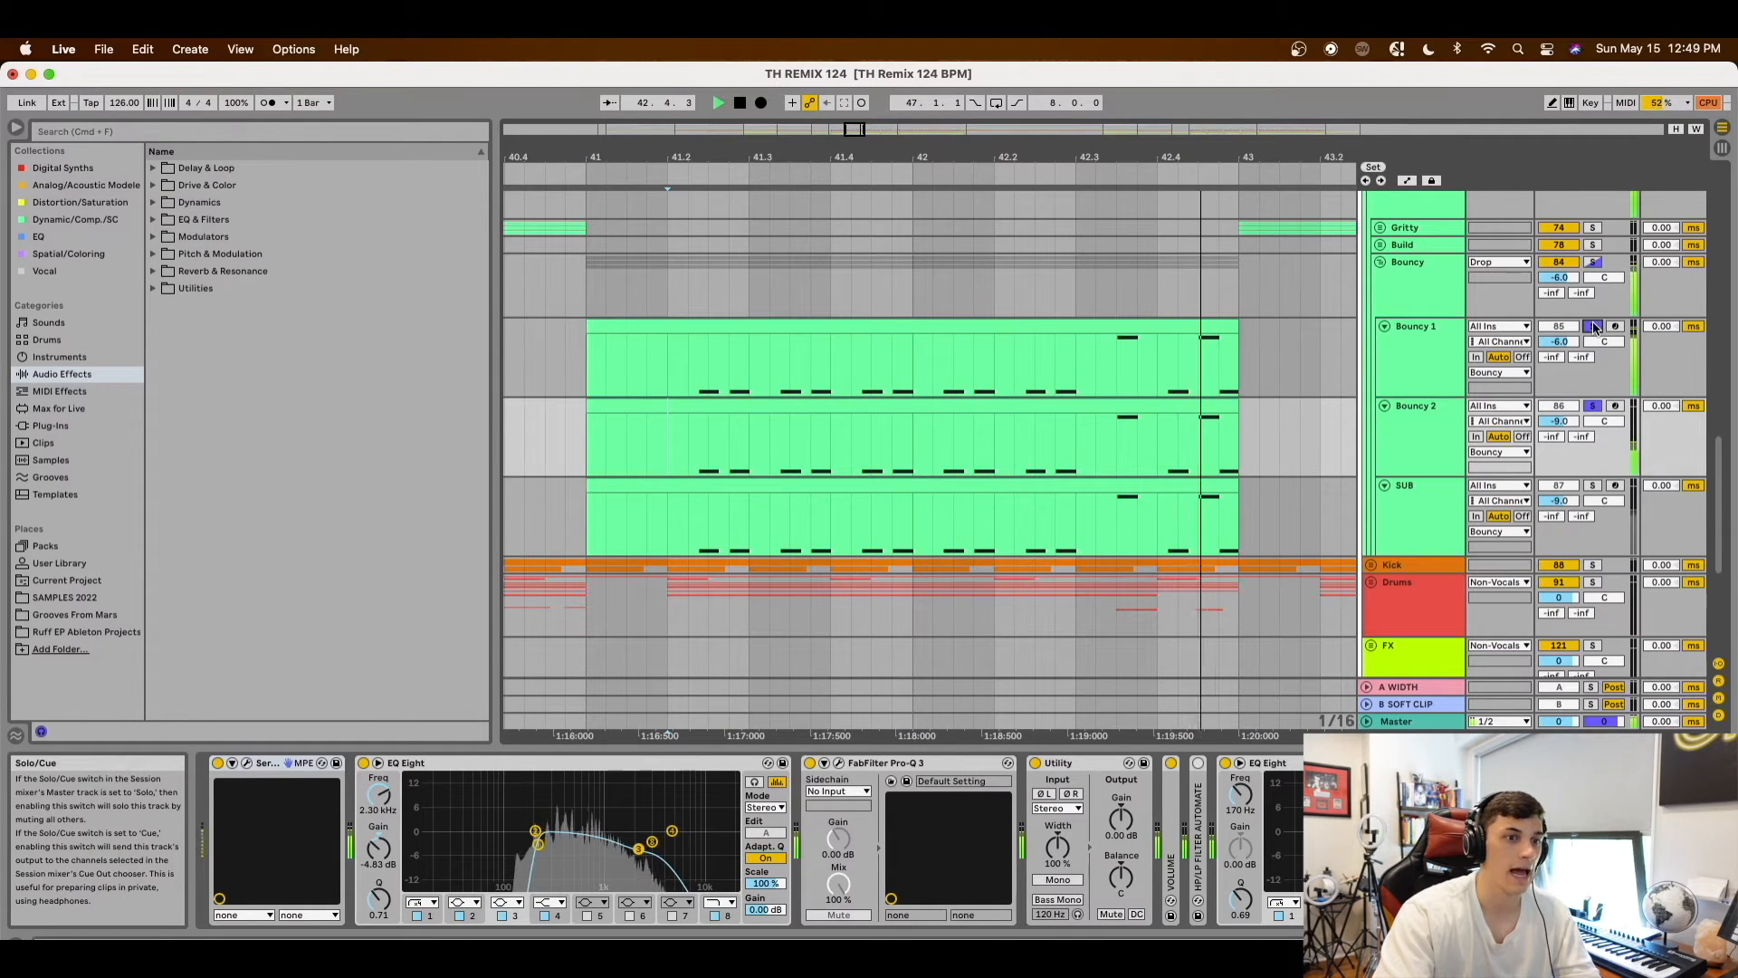
Listen to the Bouncy subgroup's SUB track soloed and examine its Serum patch
key("space")
left_click(1592, 485)
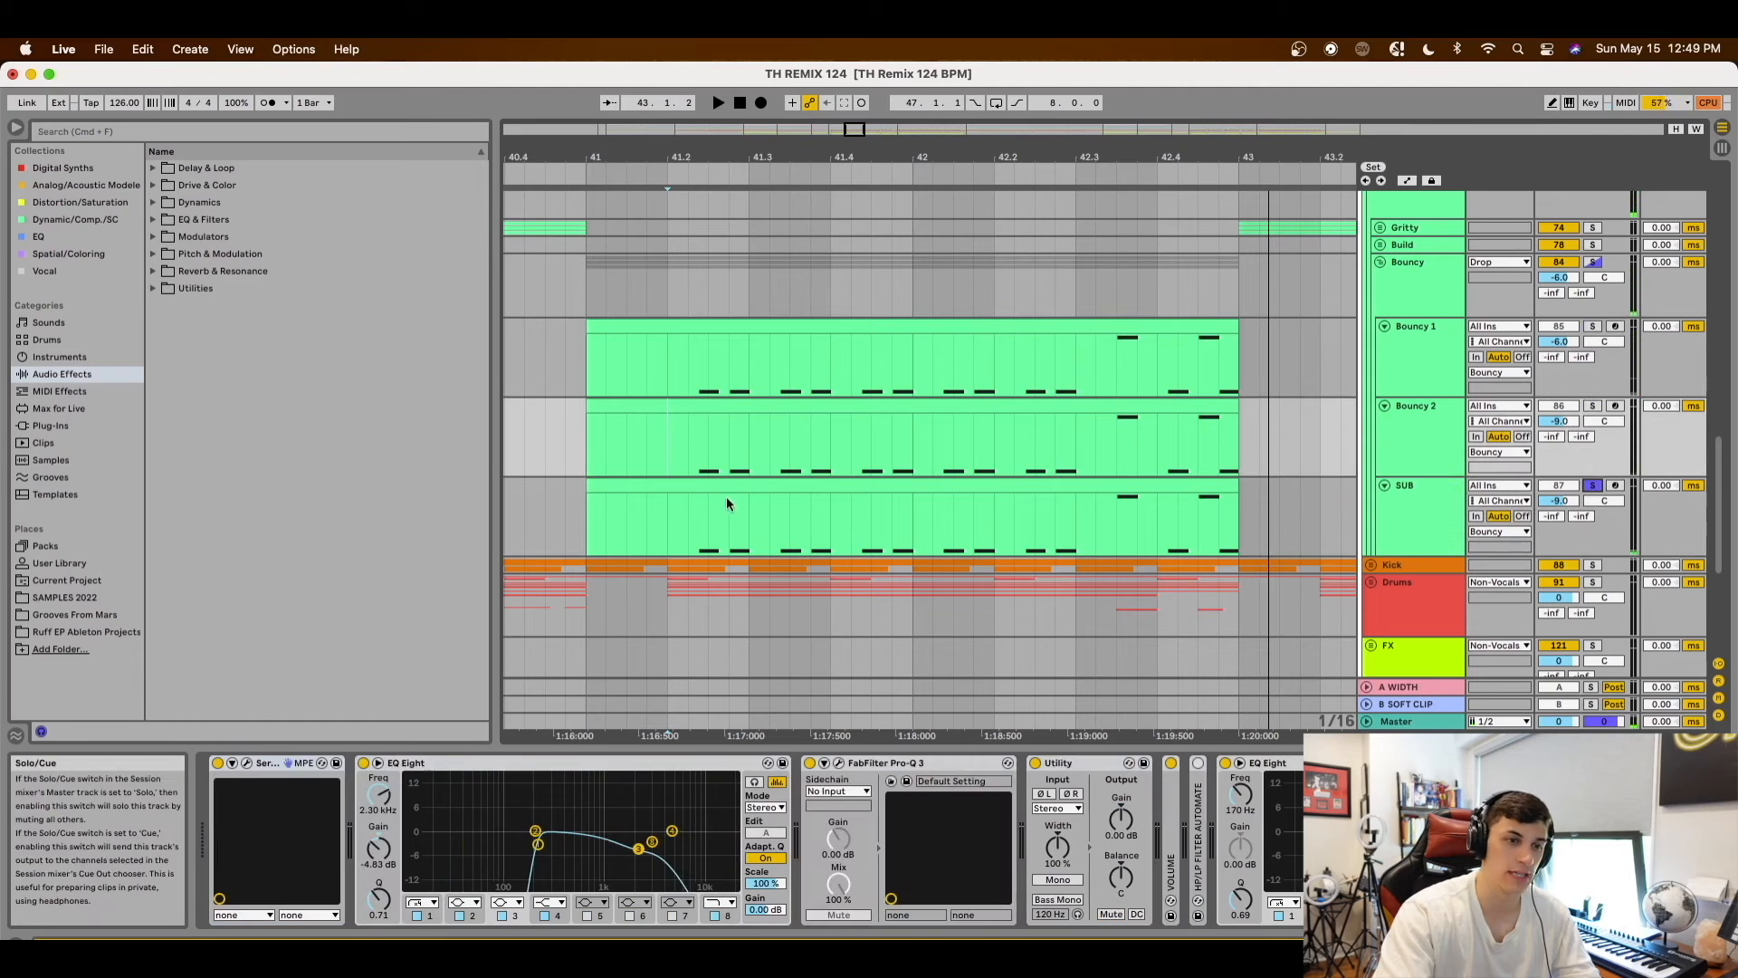
left_click(684, 537)
left_click(1414, 496)
key("space")
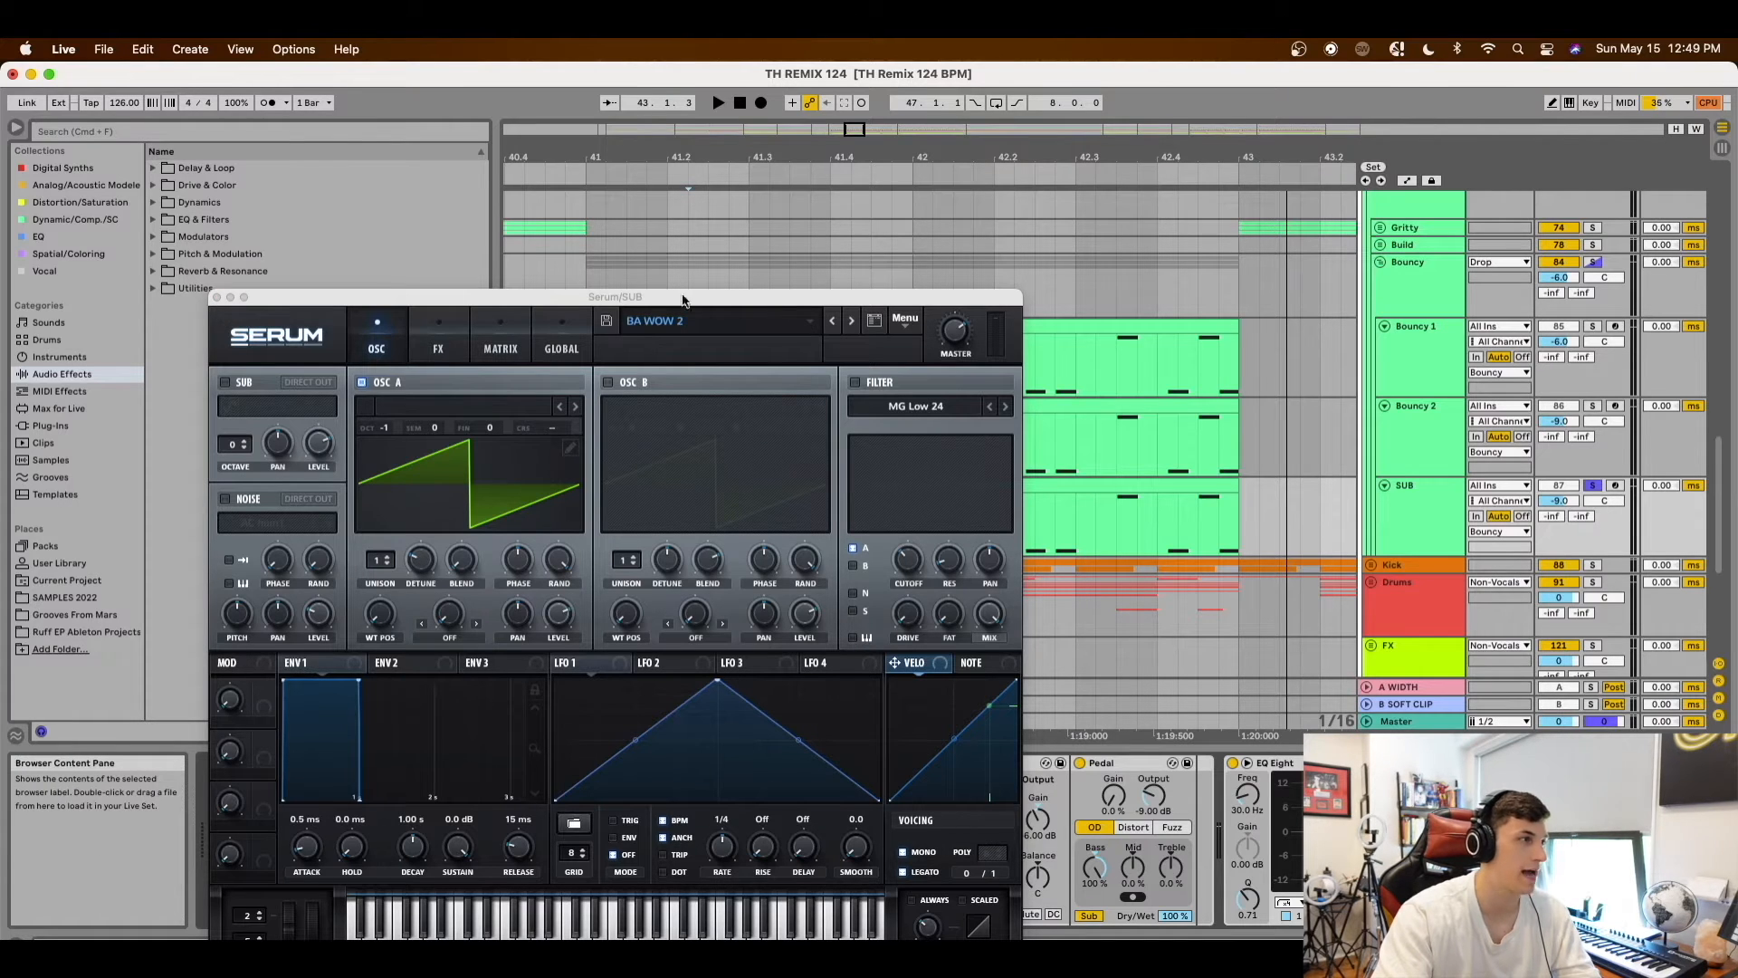
left_click(216, 297)
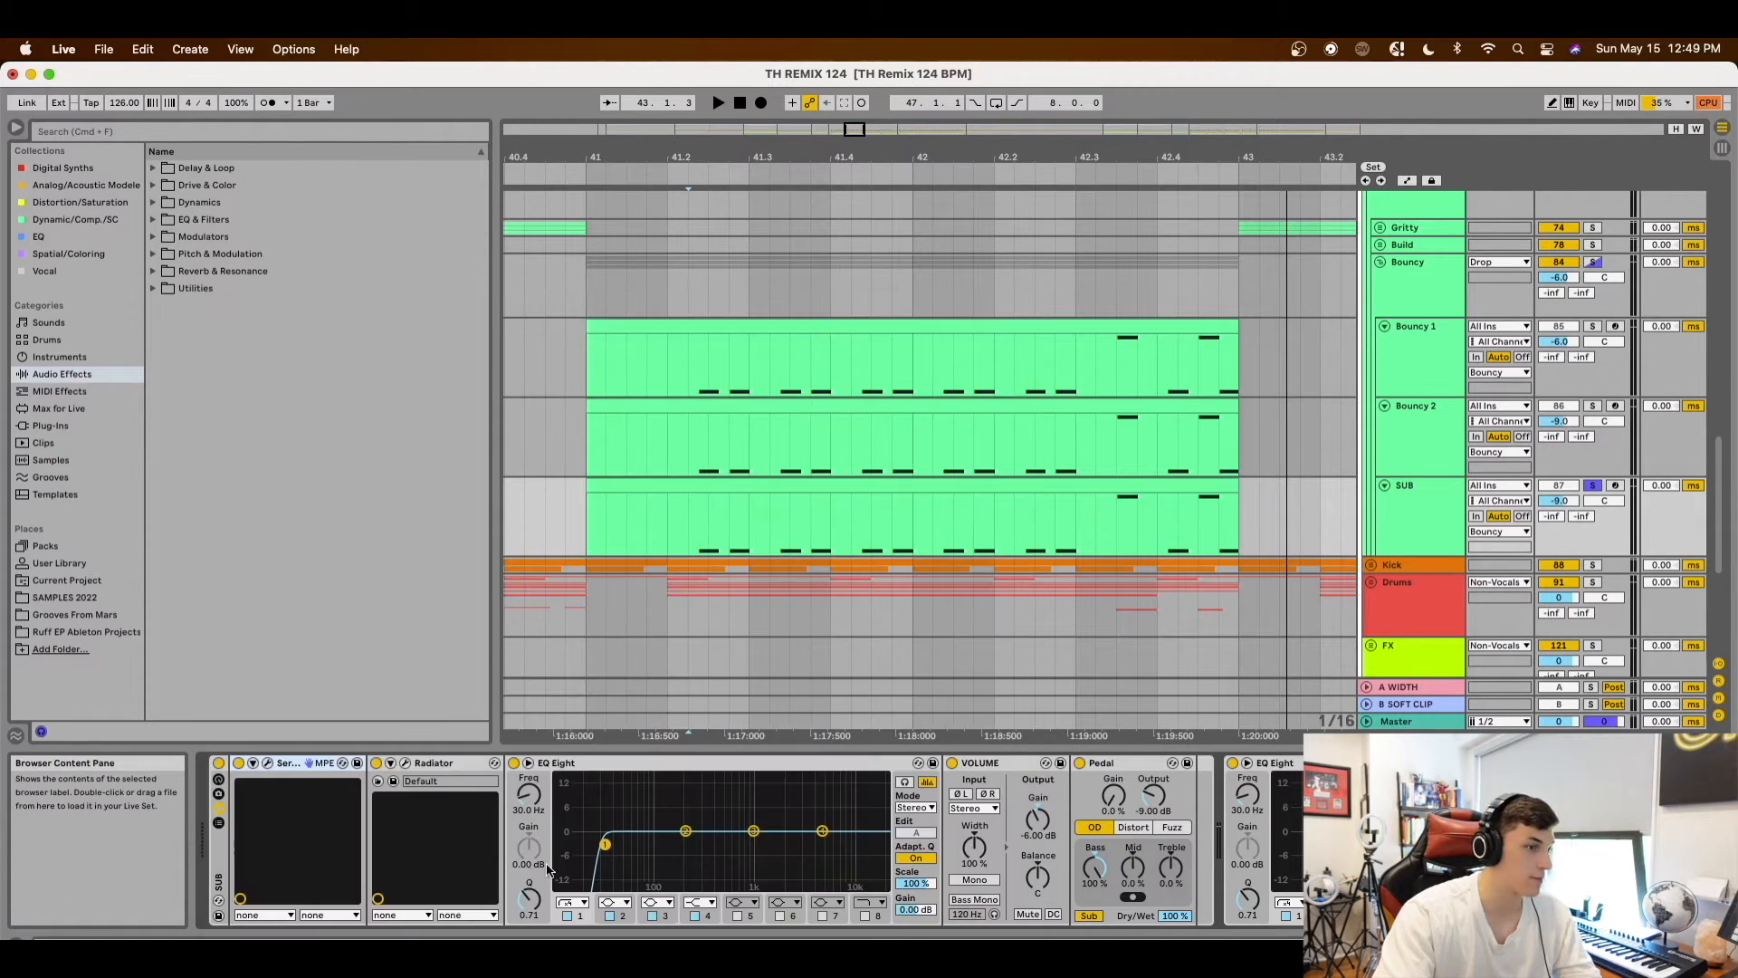
Examine the Radiator plug-in and the remaining effects in the Bouncy SUB track's device chain
left_click(404, 766)
left_click(222, 308)
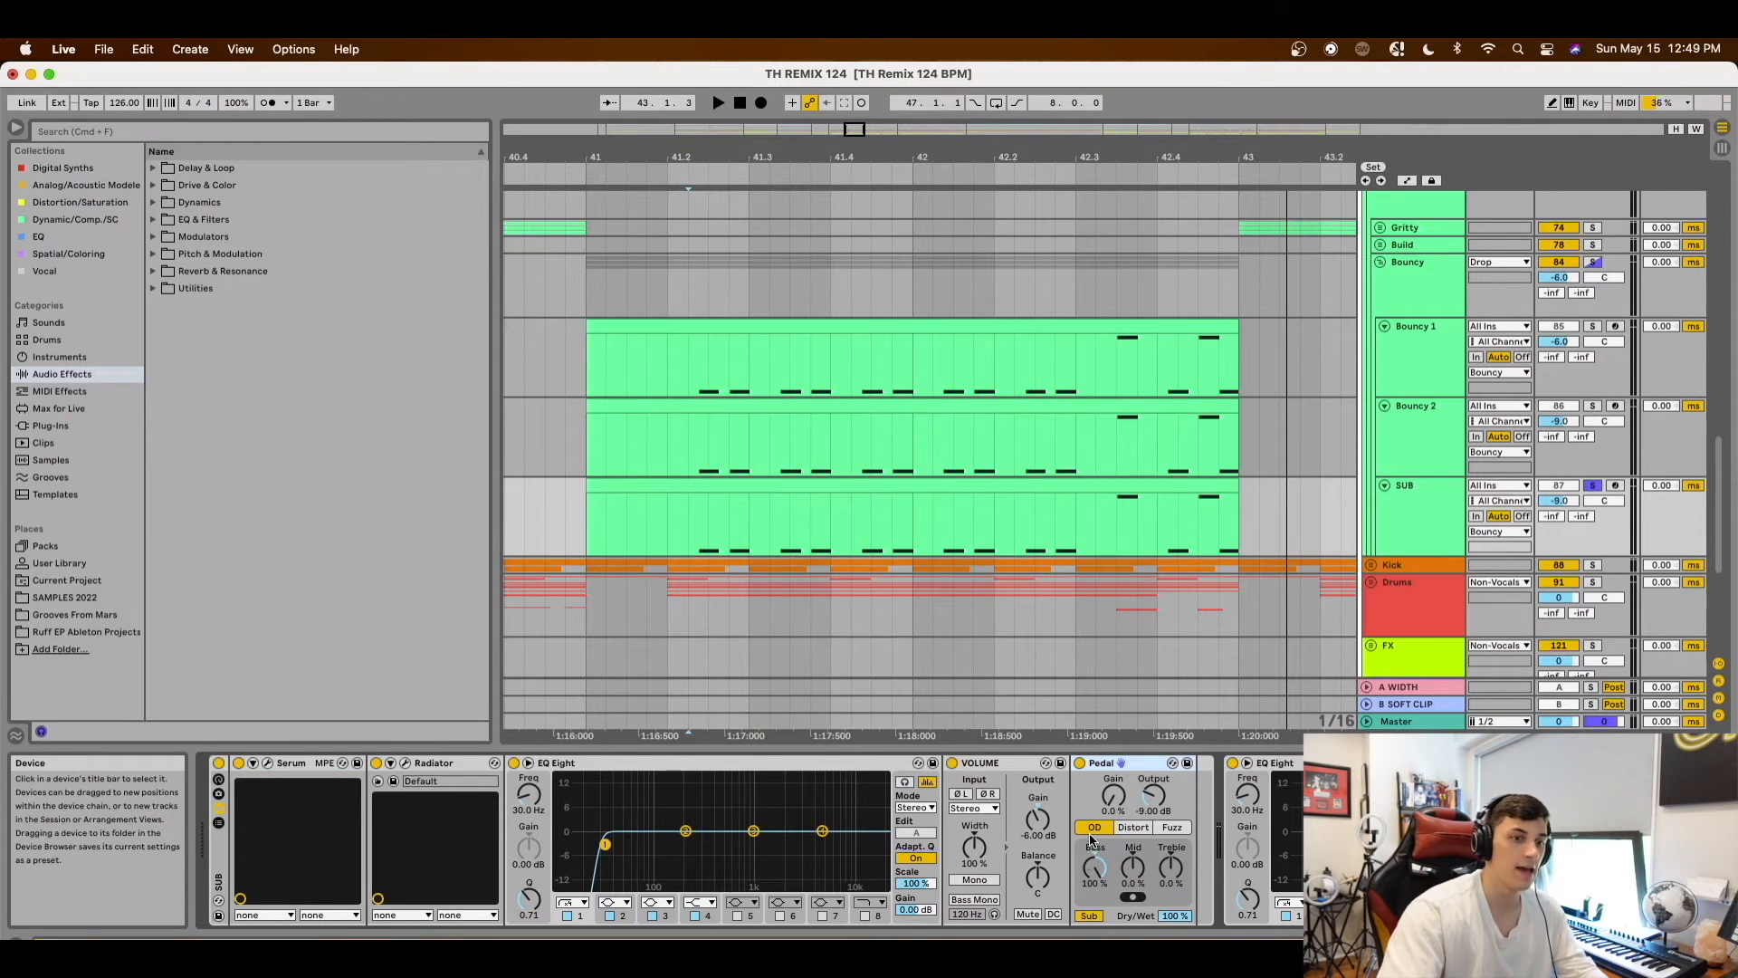
scroll(1086, 856, "right", 10)
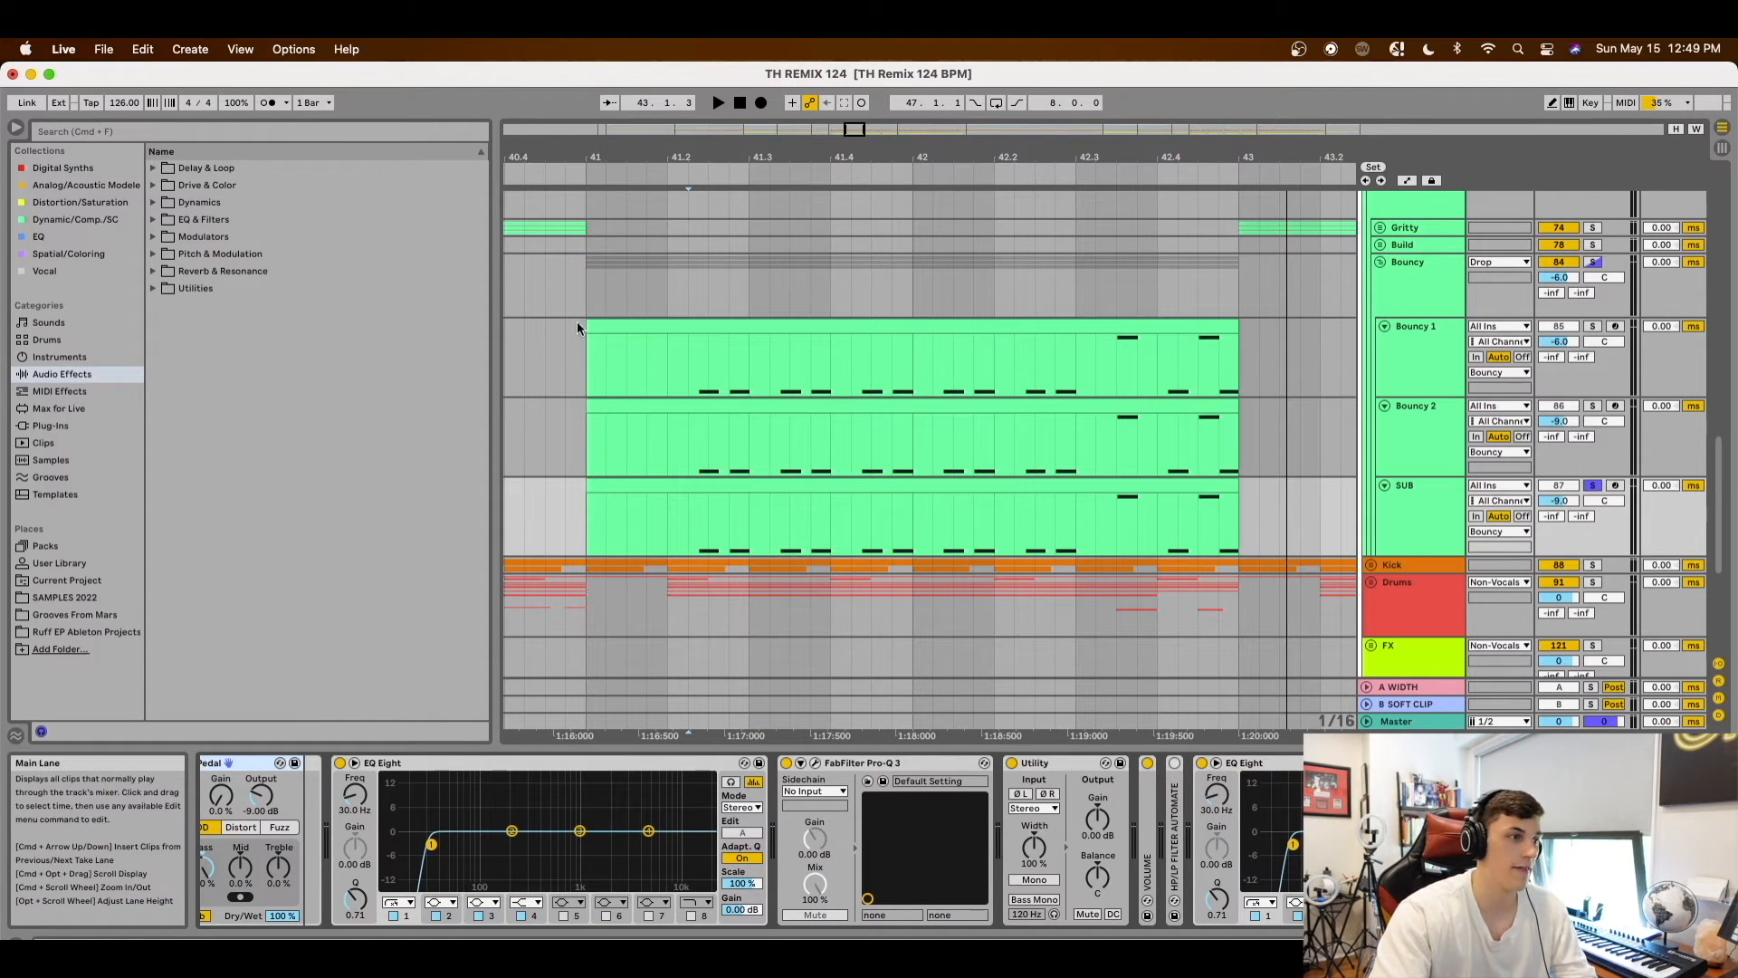
Solo the whole Bouncy subgroup and listen to its three layers together from bar 41.2
left_click(679, 438)
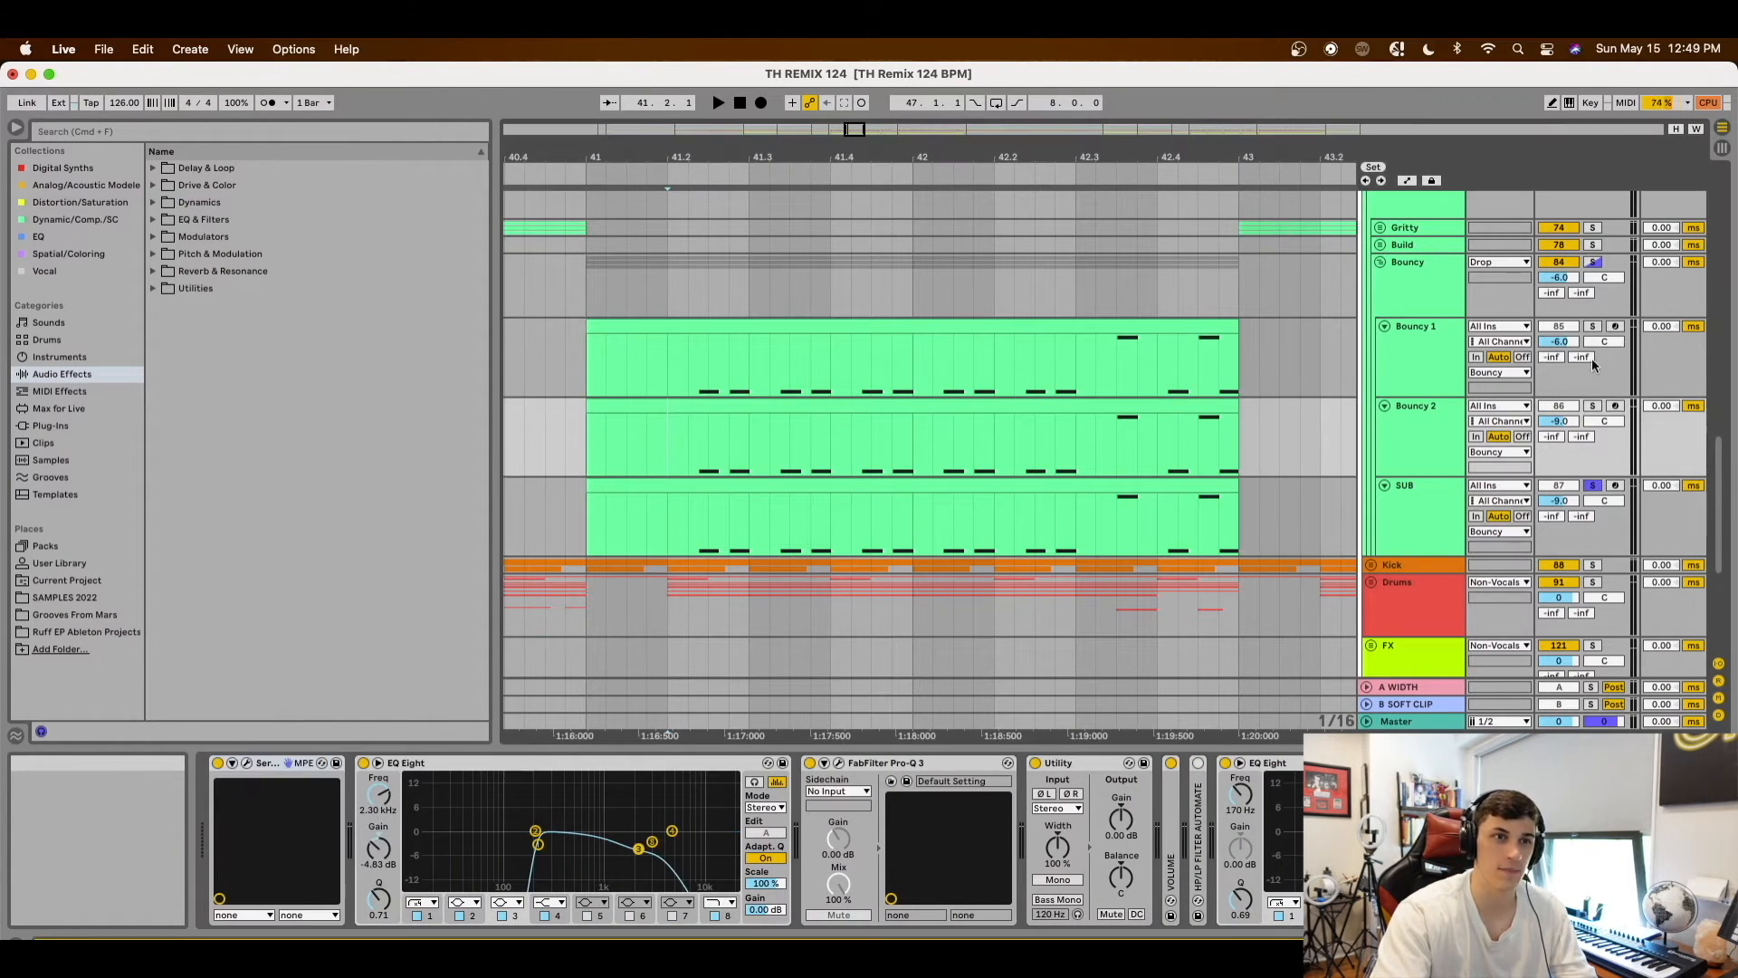
left_click(1592, 262)
key("space")
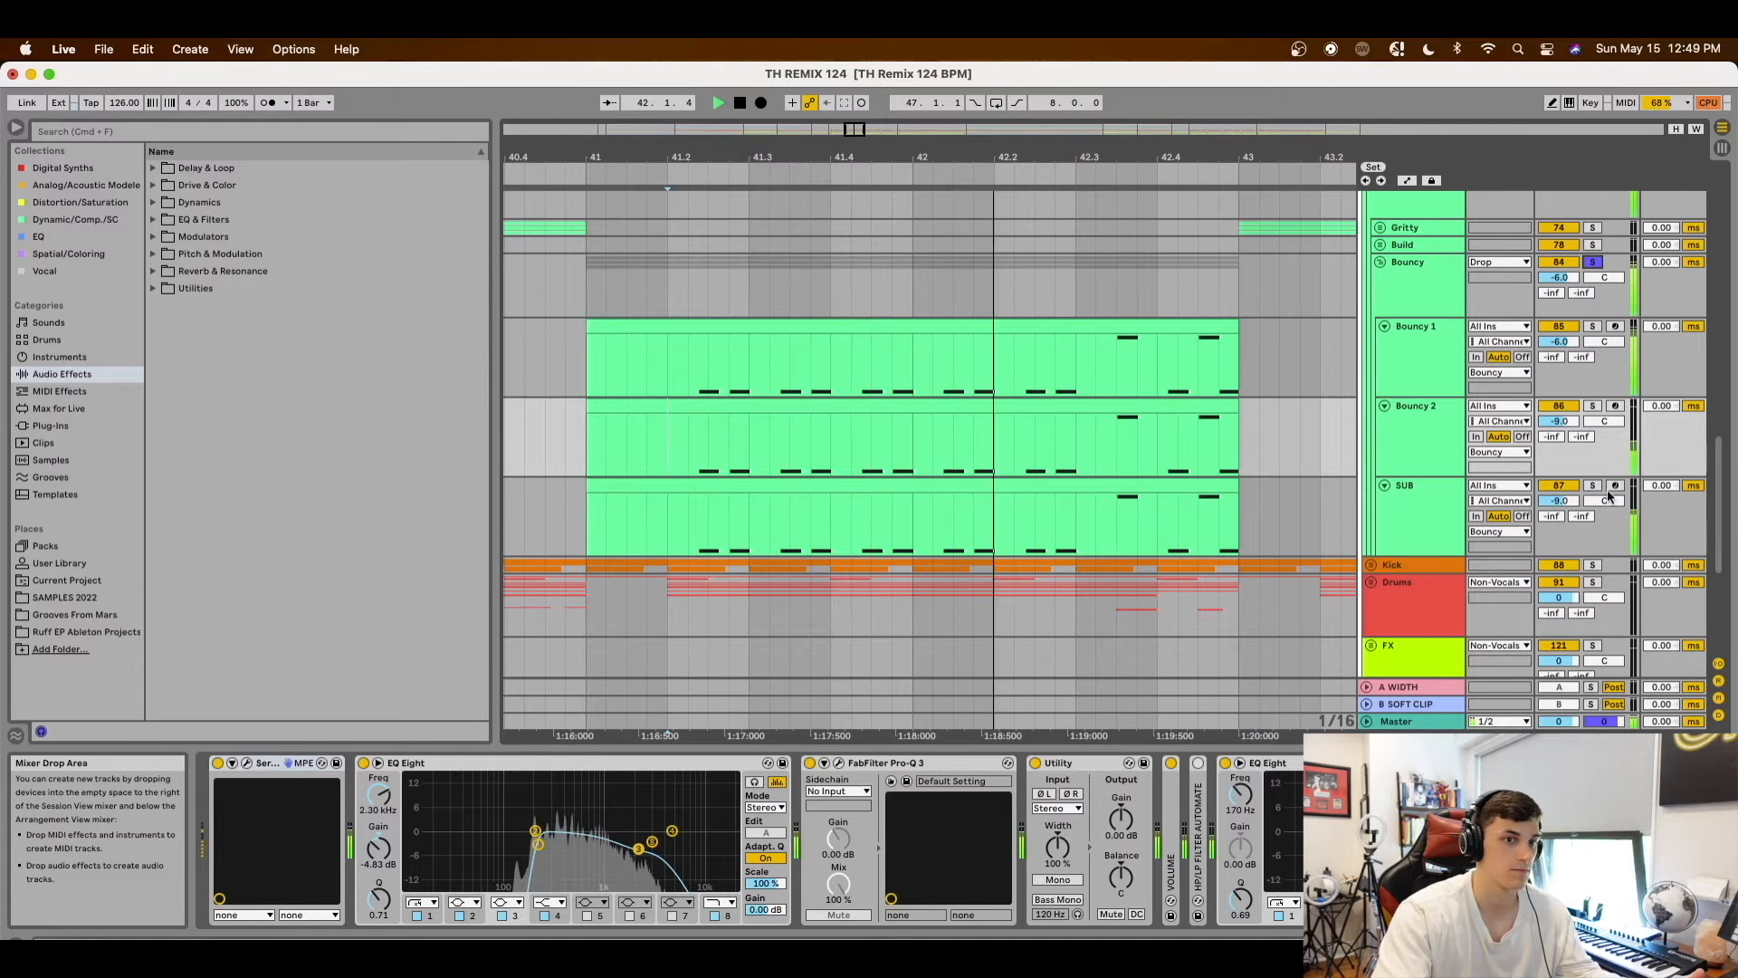
scroll(1159, 444, "down", 6)
key("space")
Listen to the soloed Bouncy subgroup's second phrase from bar 45.2 and turn off the subgroup's solo
scroll(1099, 360, "up", 6)
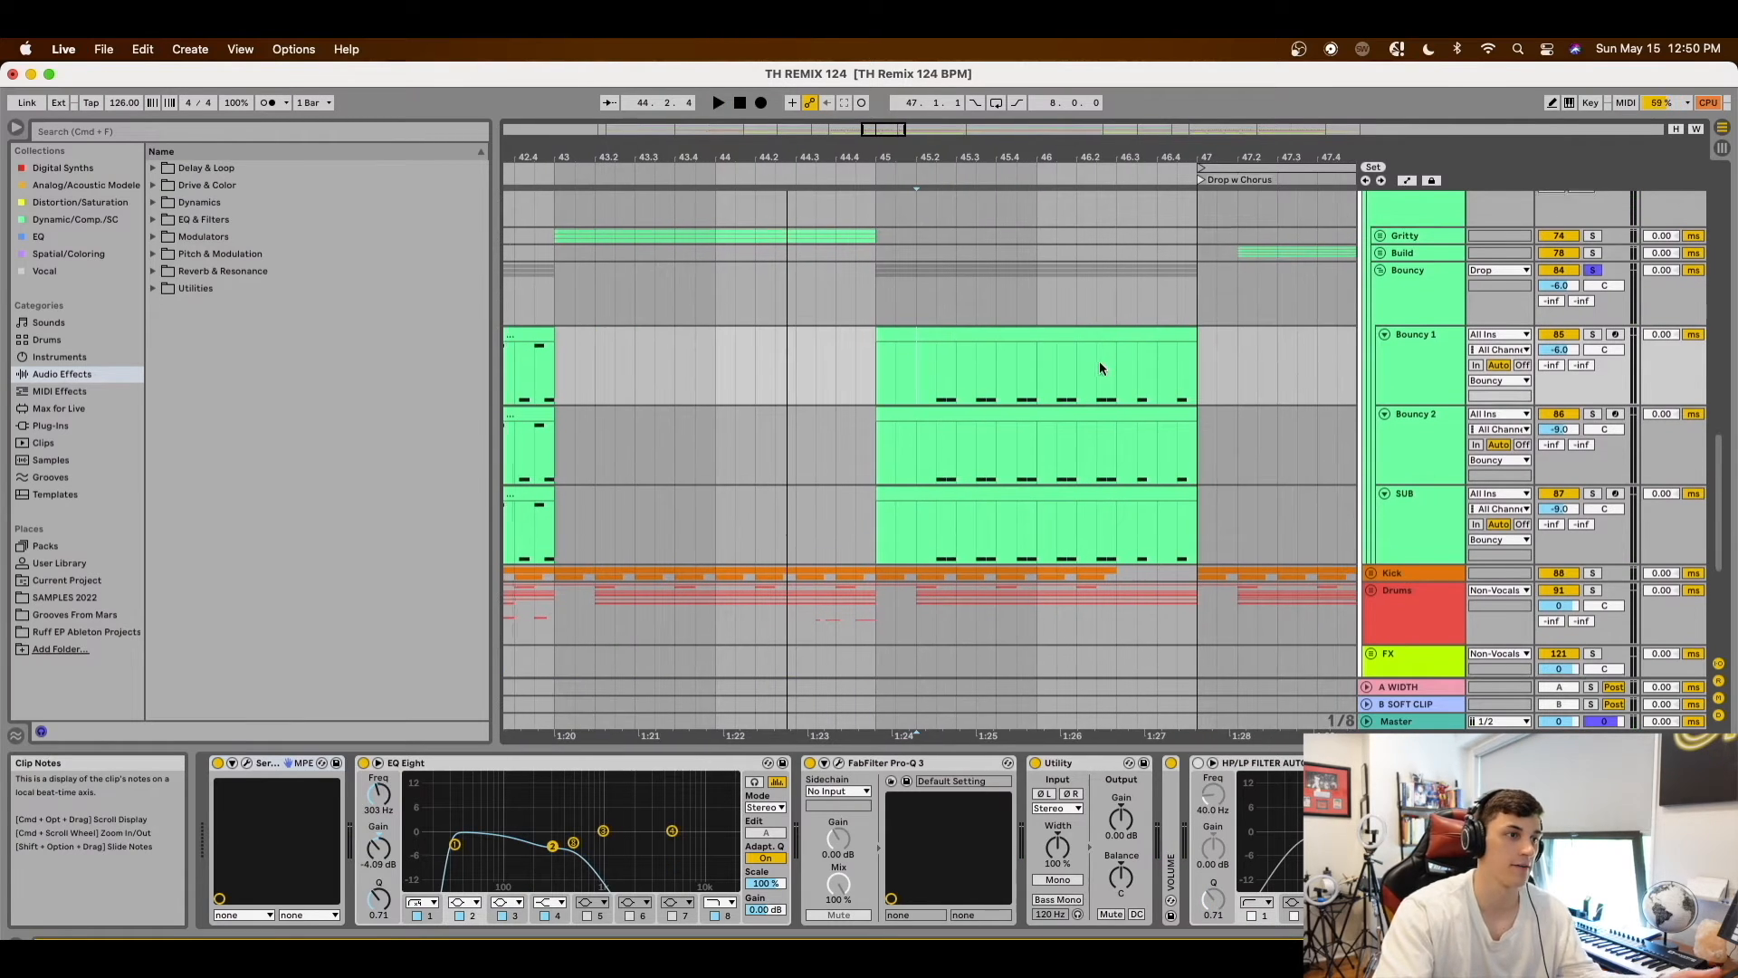
key("space")
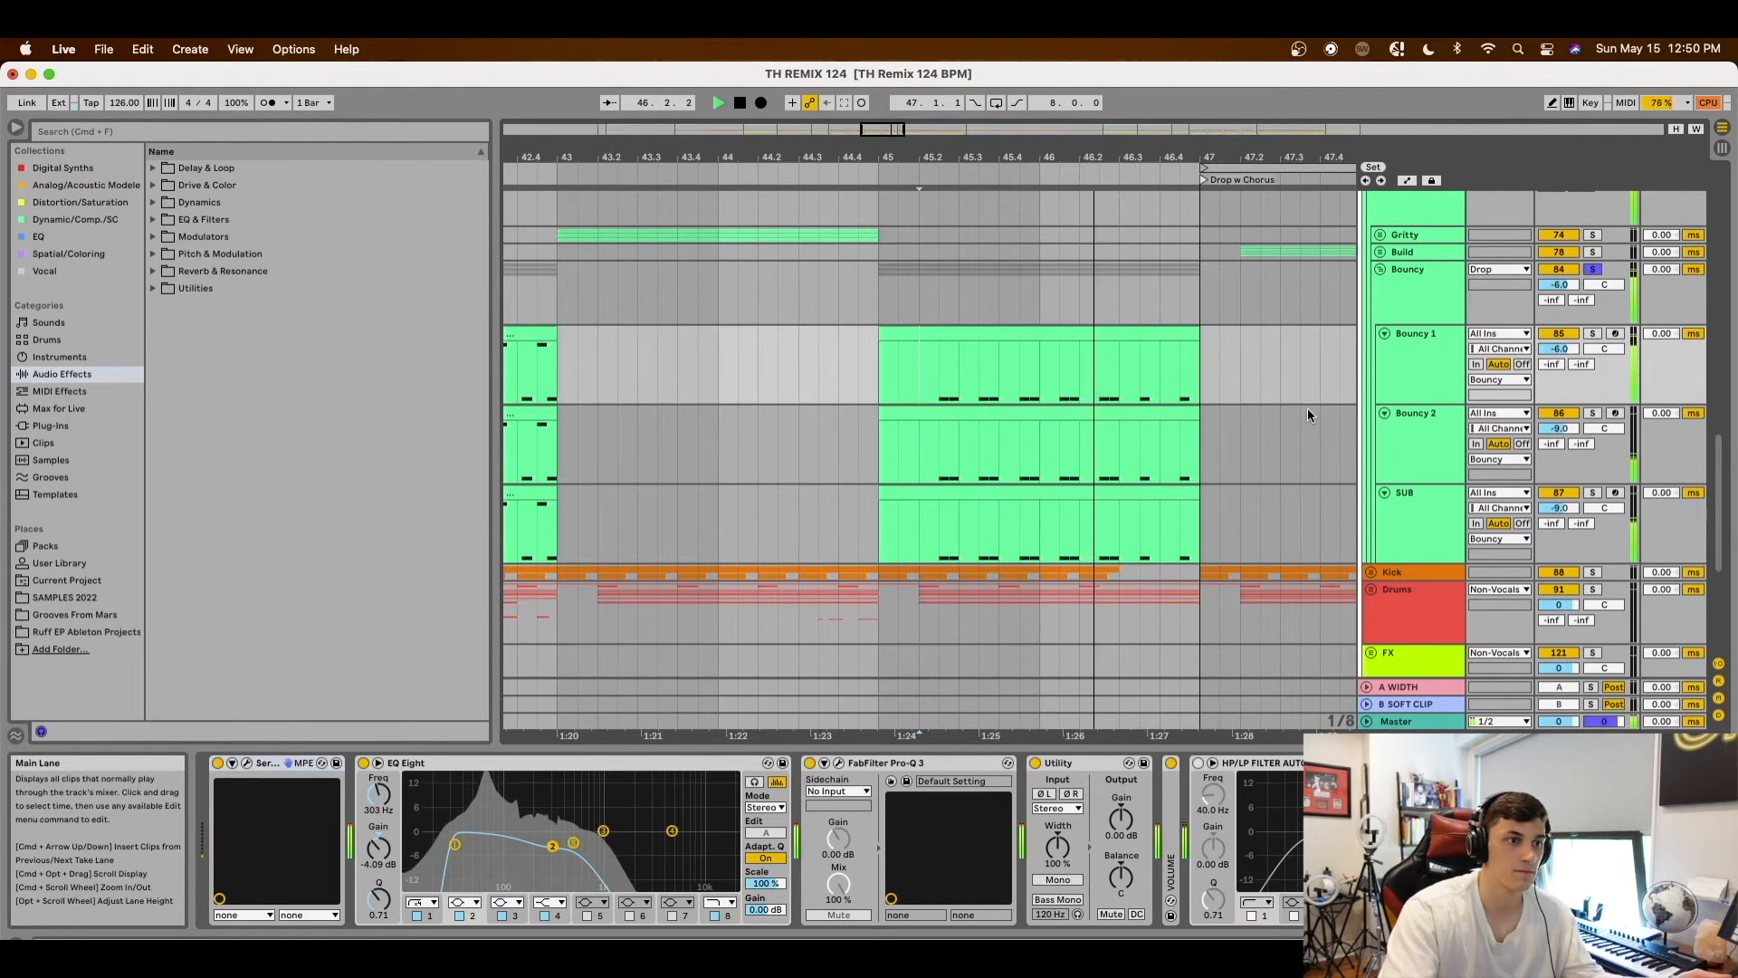
left_click(1592, 269)
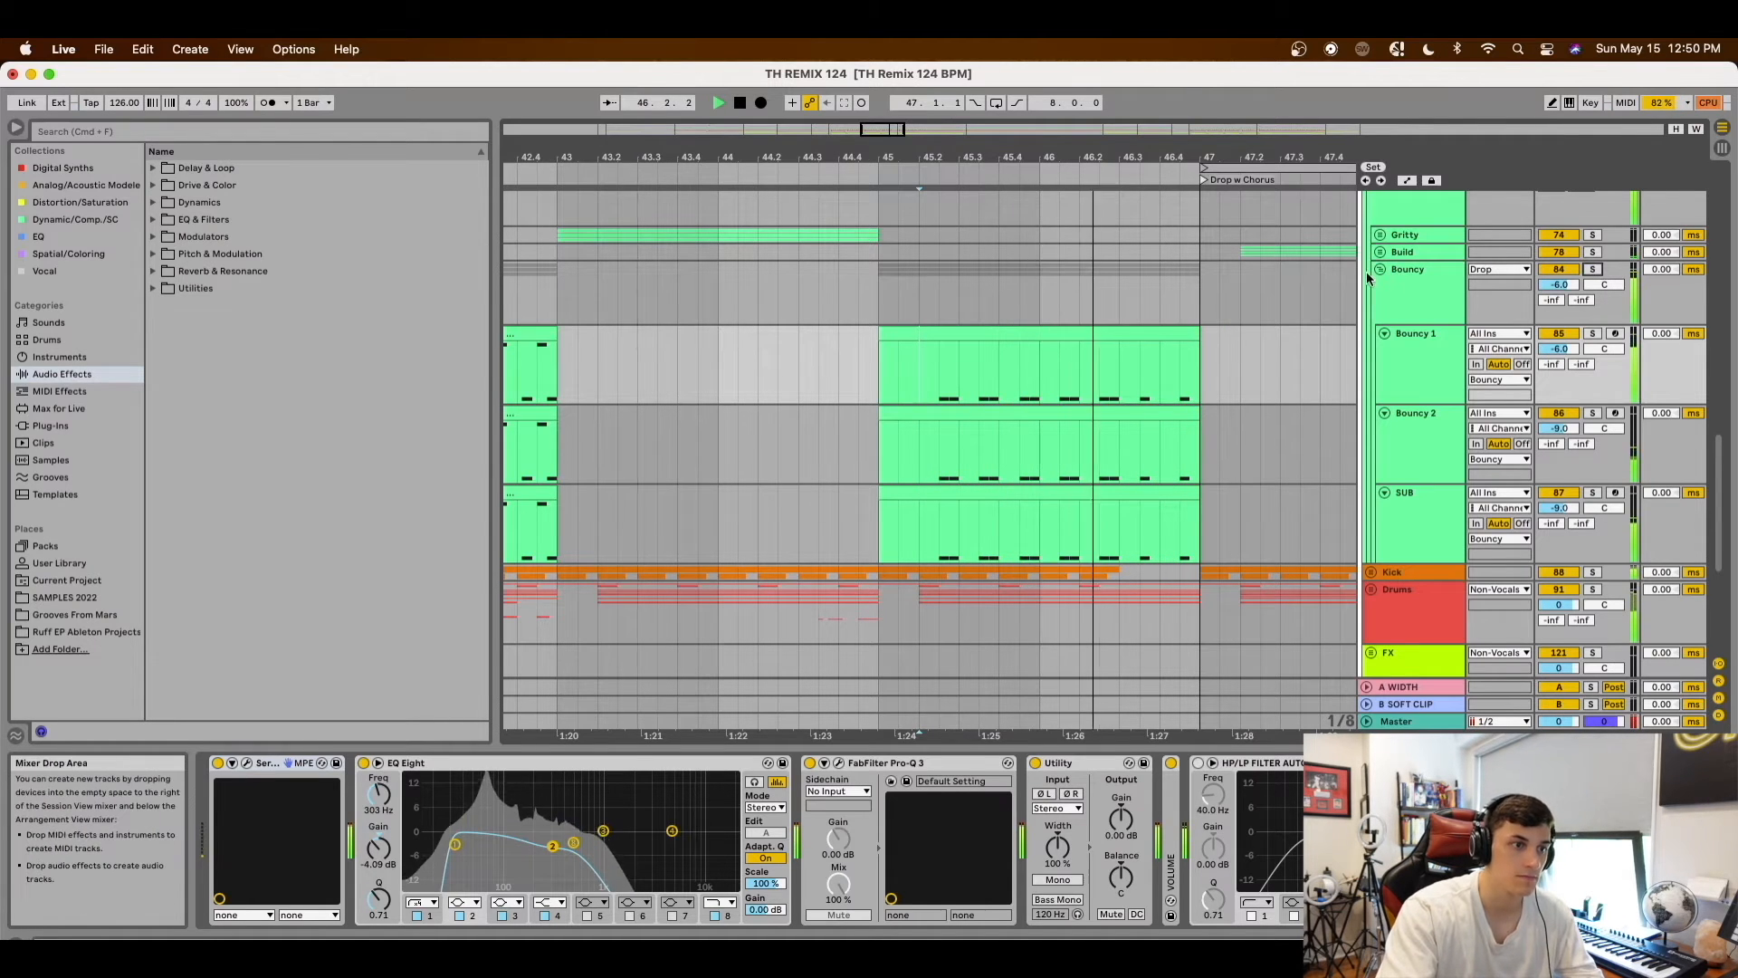
key("space")
Listen to the Bouncy bass within the full mix from bar 41.2
scroll(871, 290, "left", 10)
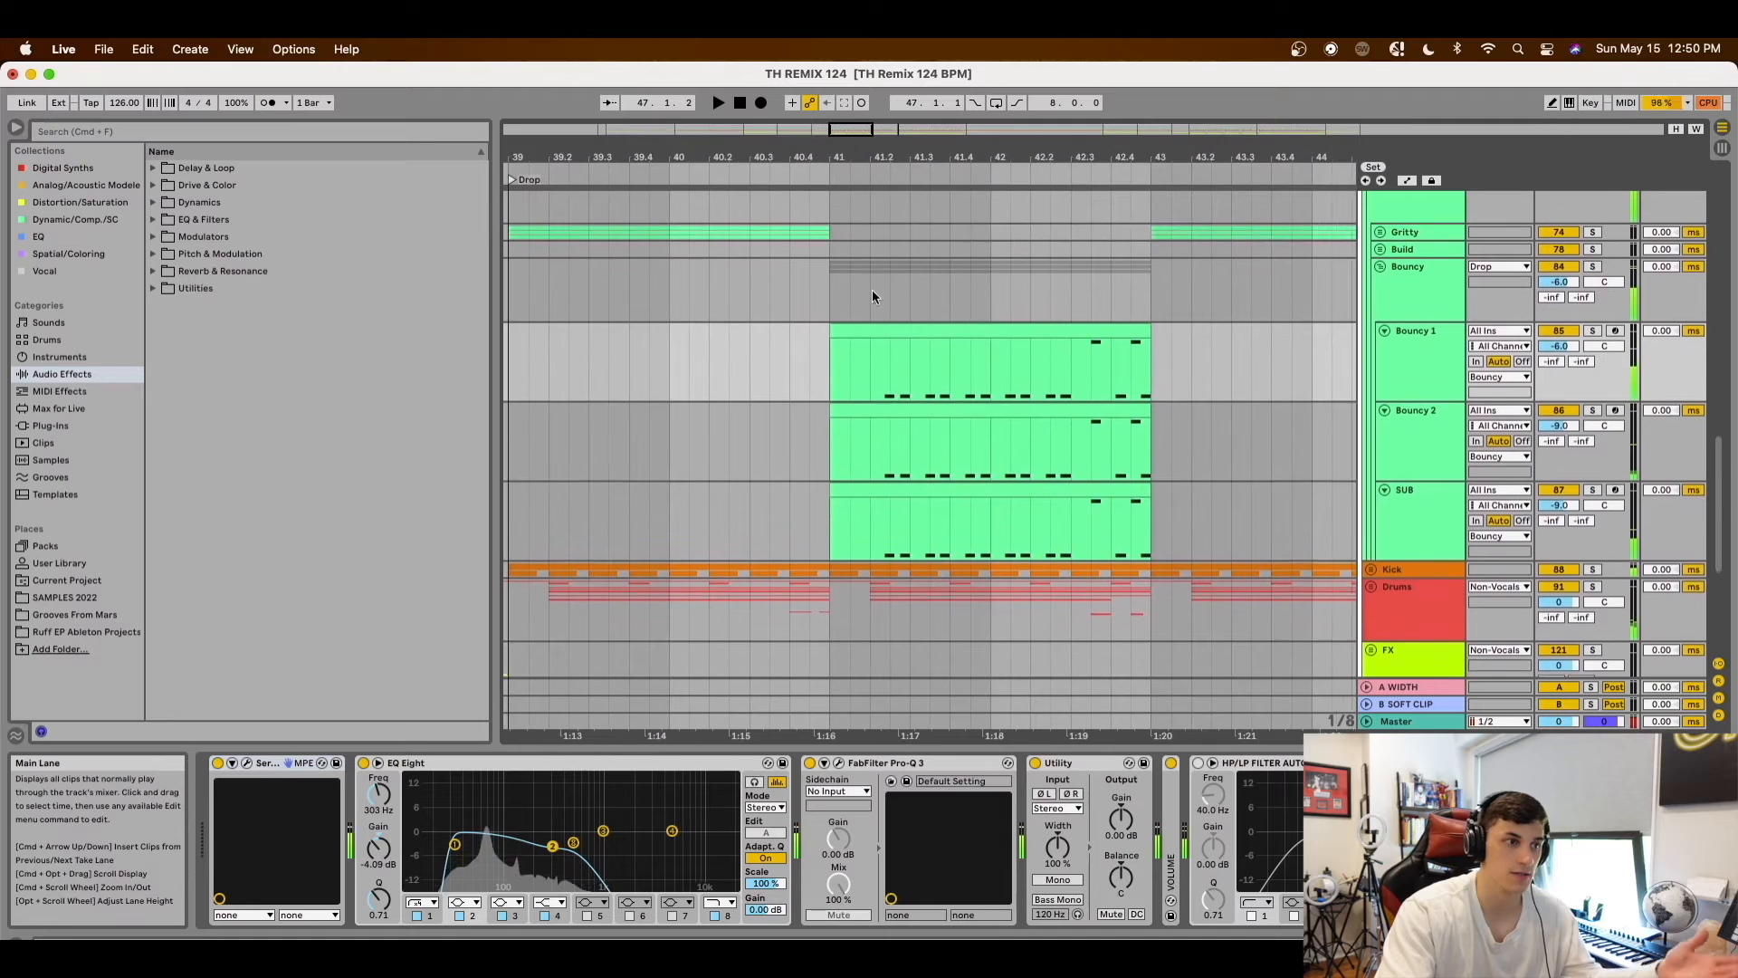
left_click(900, 376)
key("space")
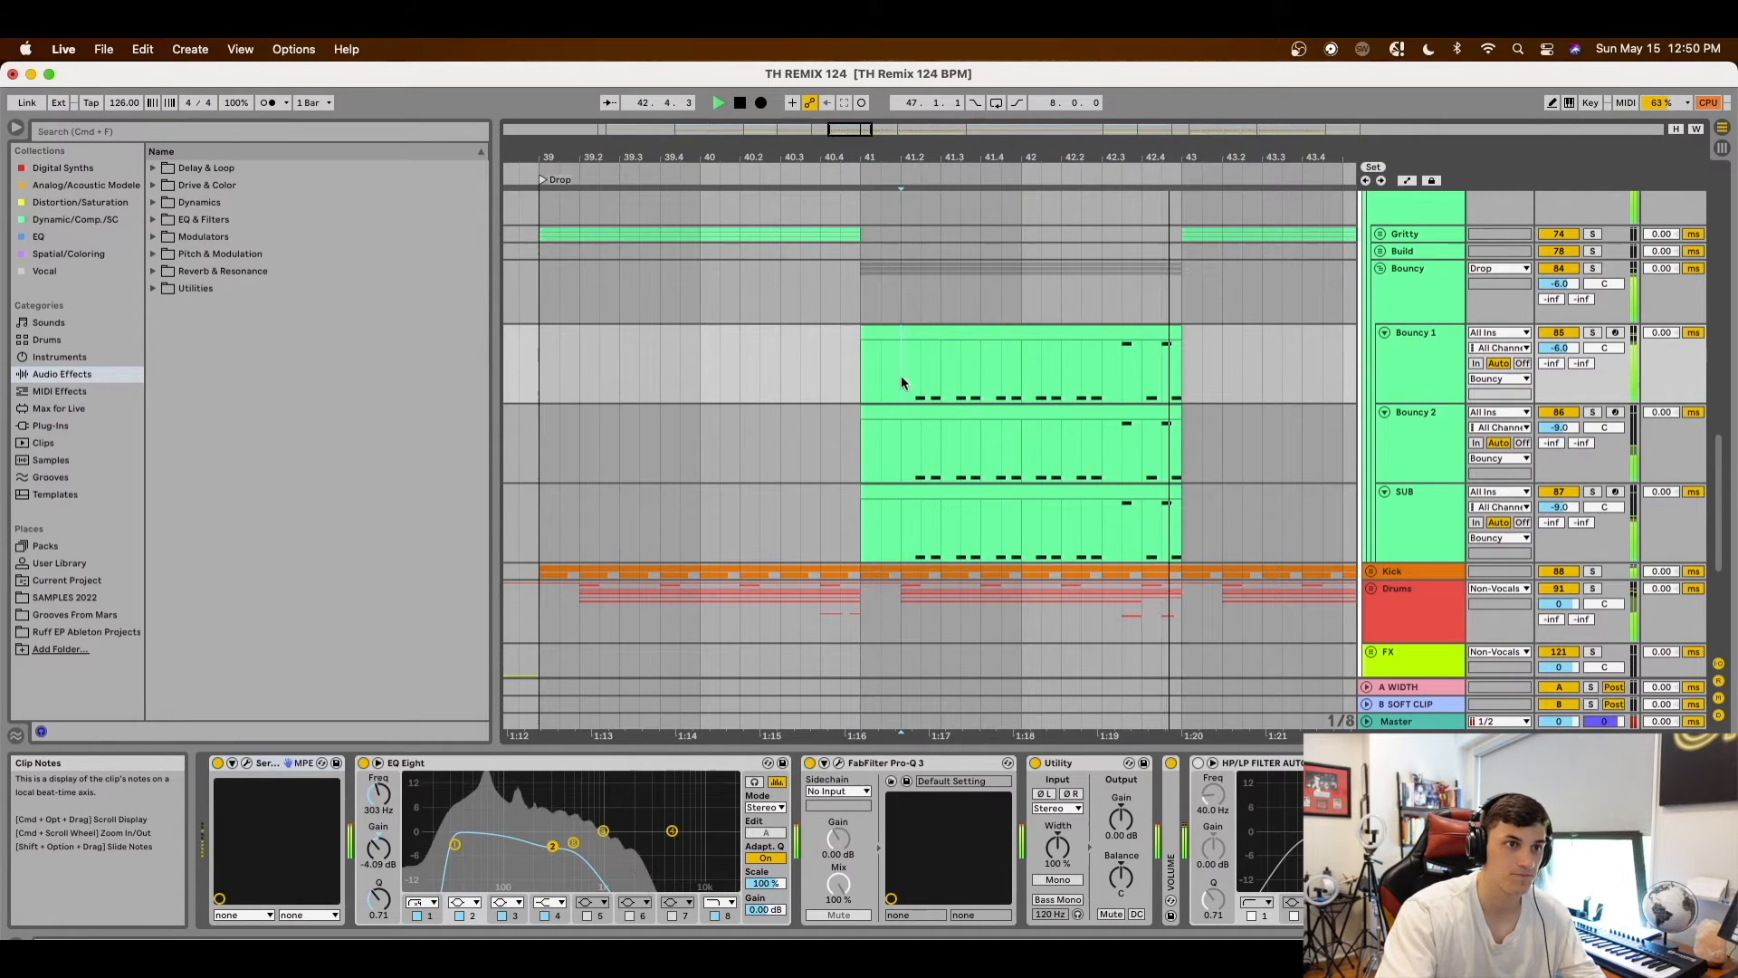
key("space")
Fold the Bouncy subgroup, unfold the Gritty subgroup, and listen to Gritty soloed from bar 39.2
left_click(1379, 268)
left_click(1379, 234)
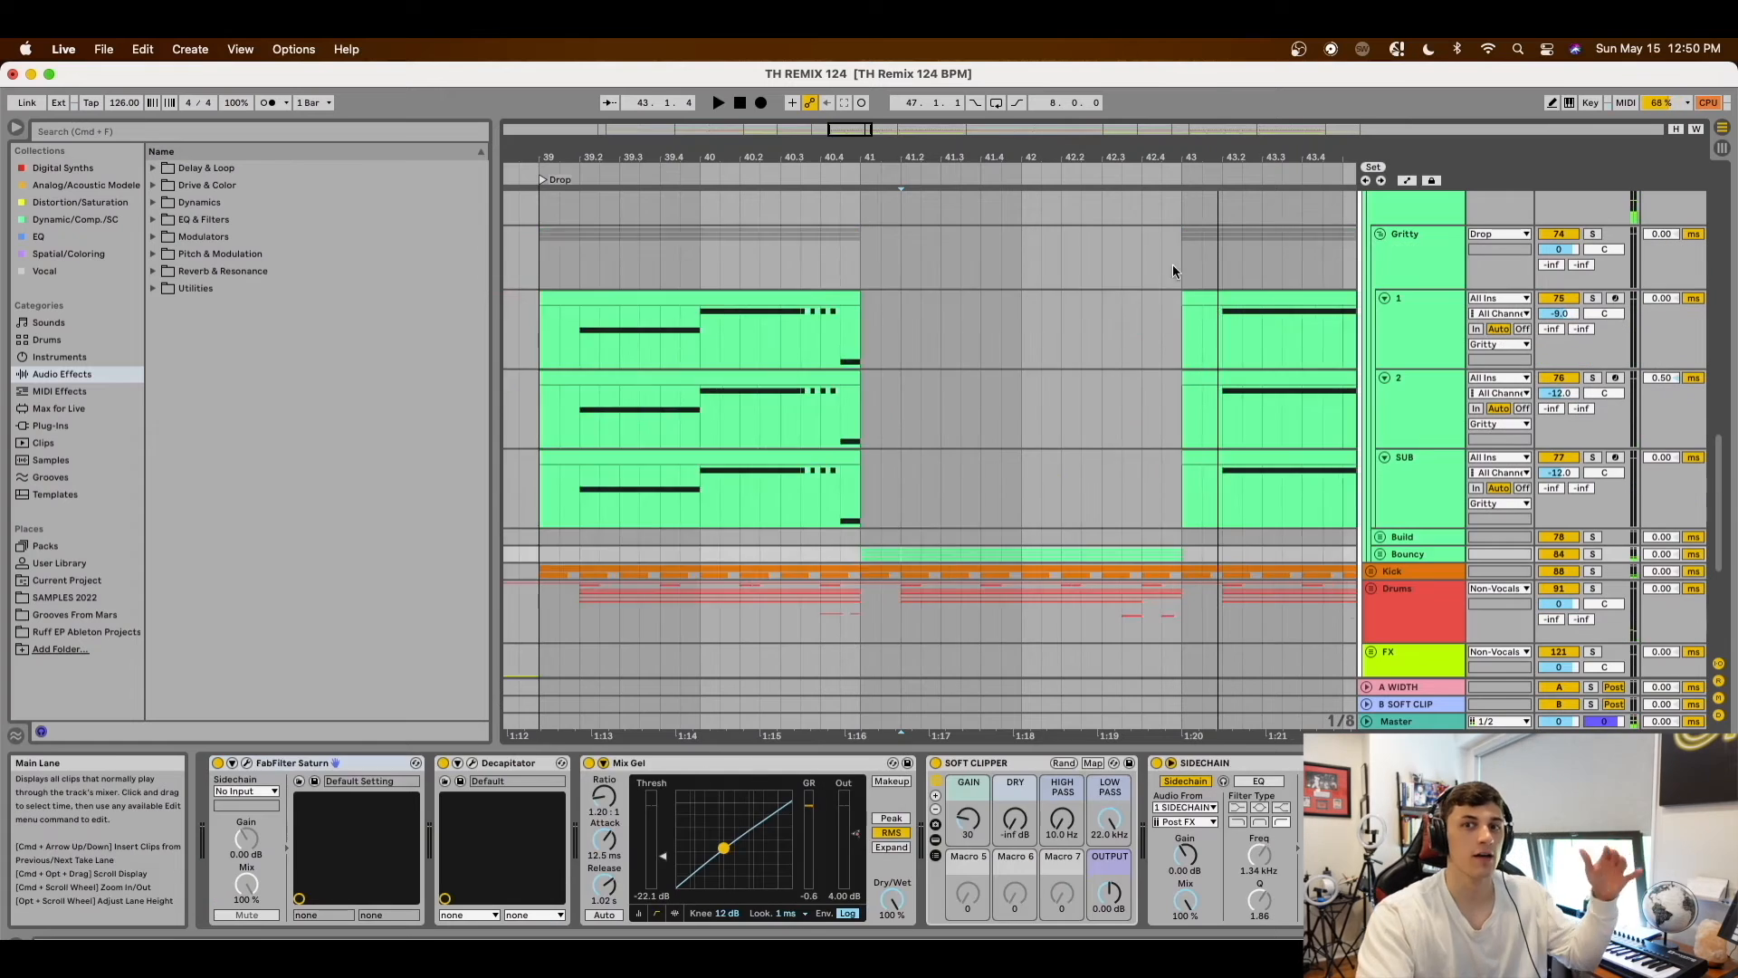
scroll(1171, 263, "down", 3)
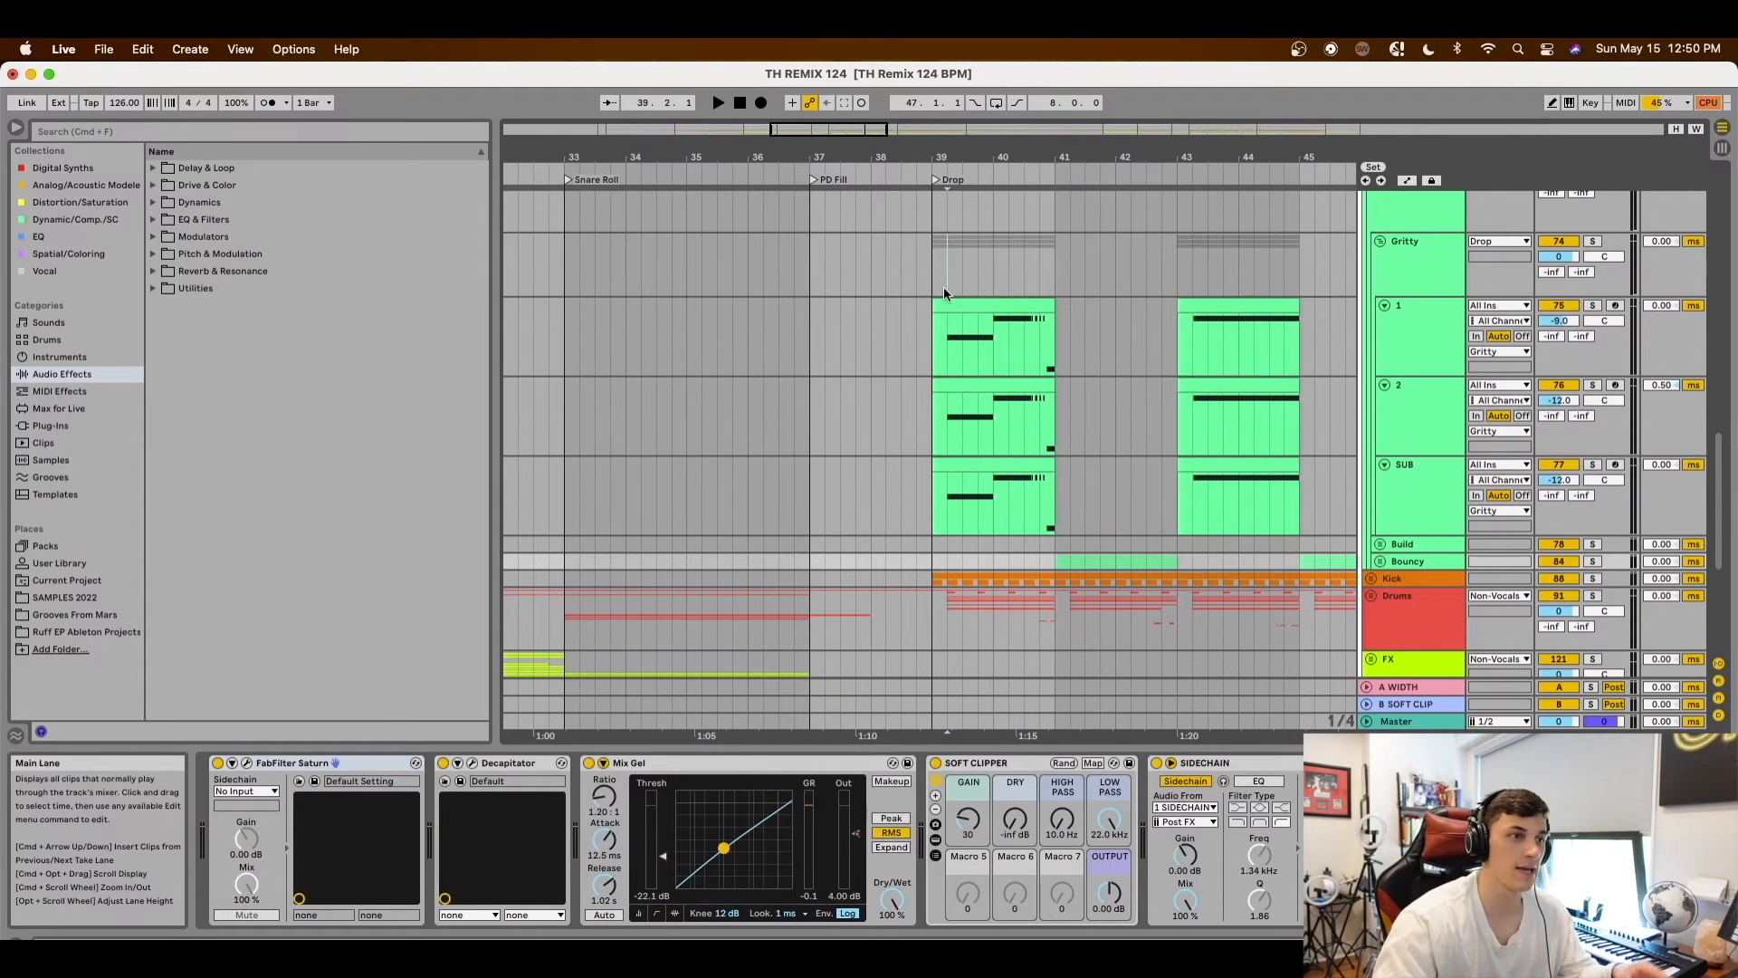
left_click(945, 286)
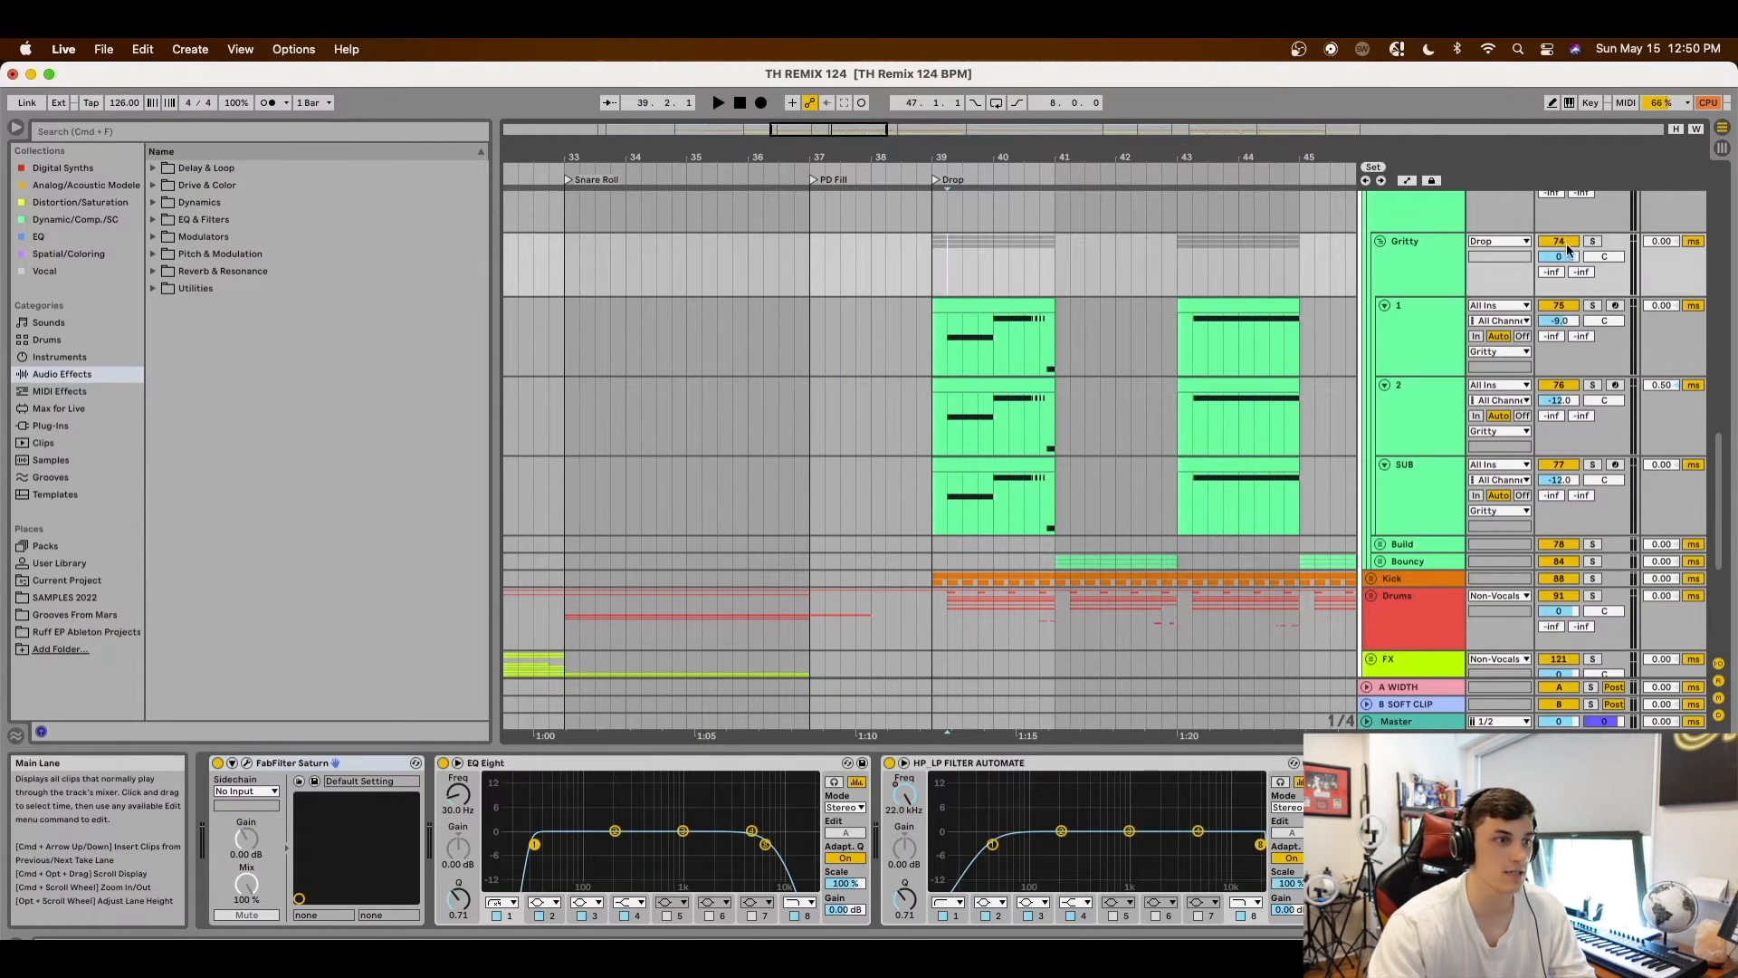
left_click(1592, 241)
key("space")
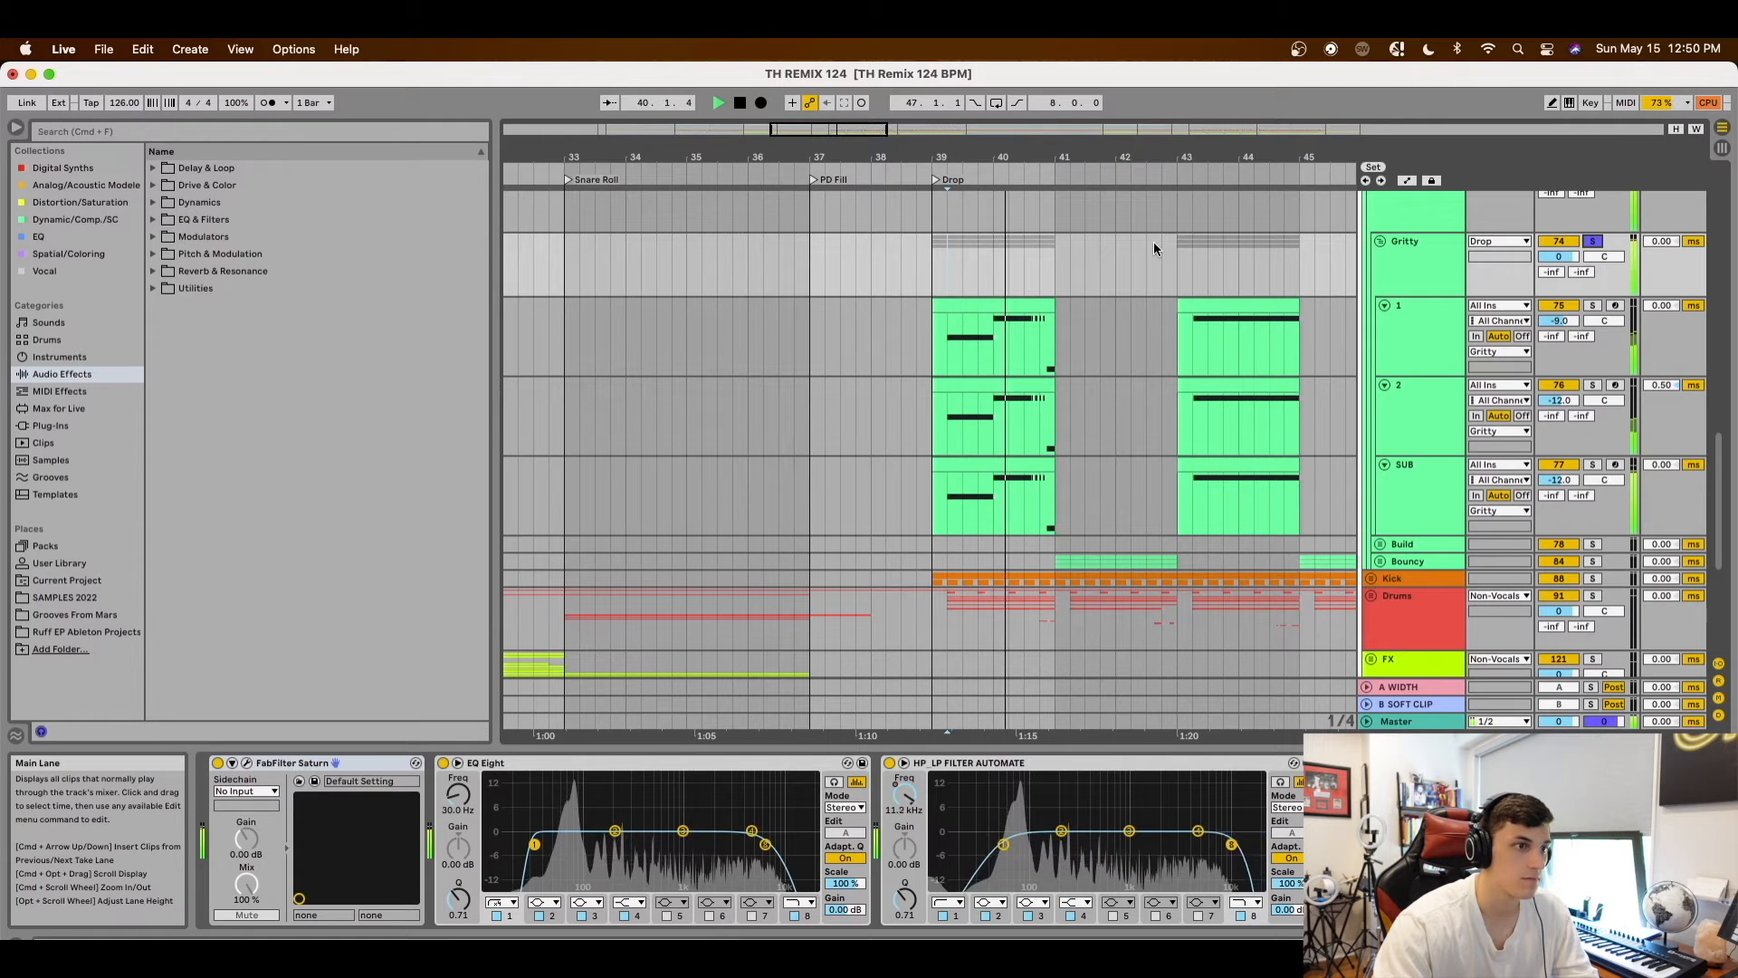
key("space")
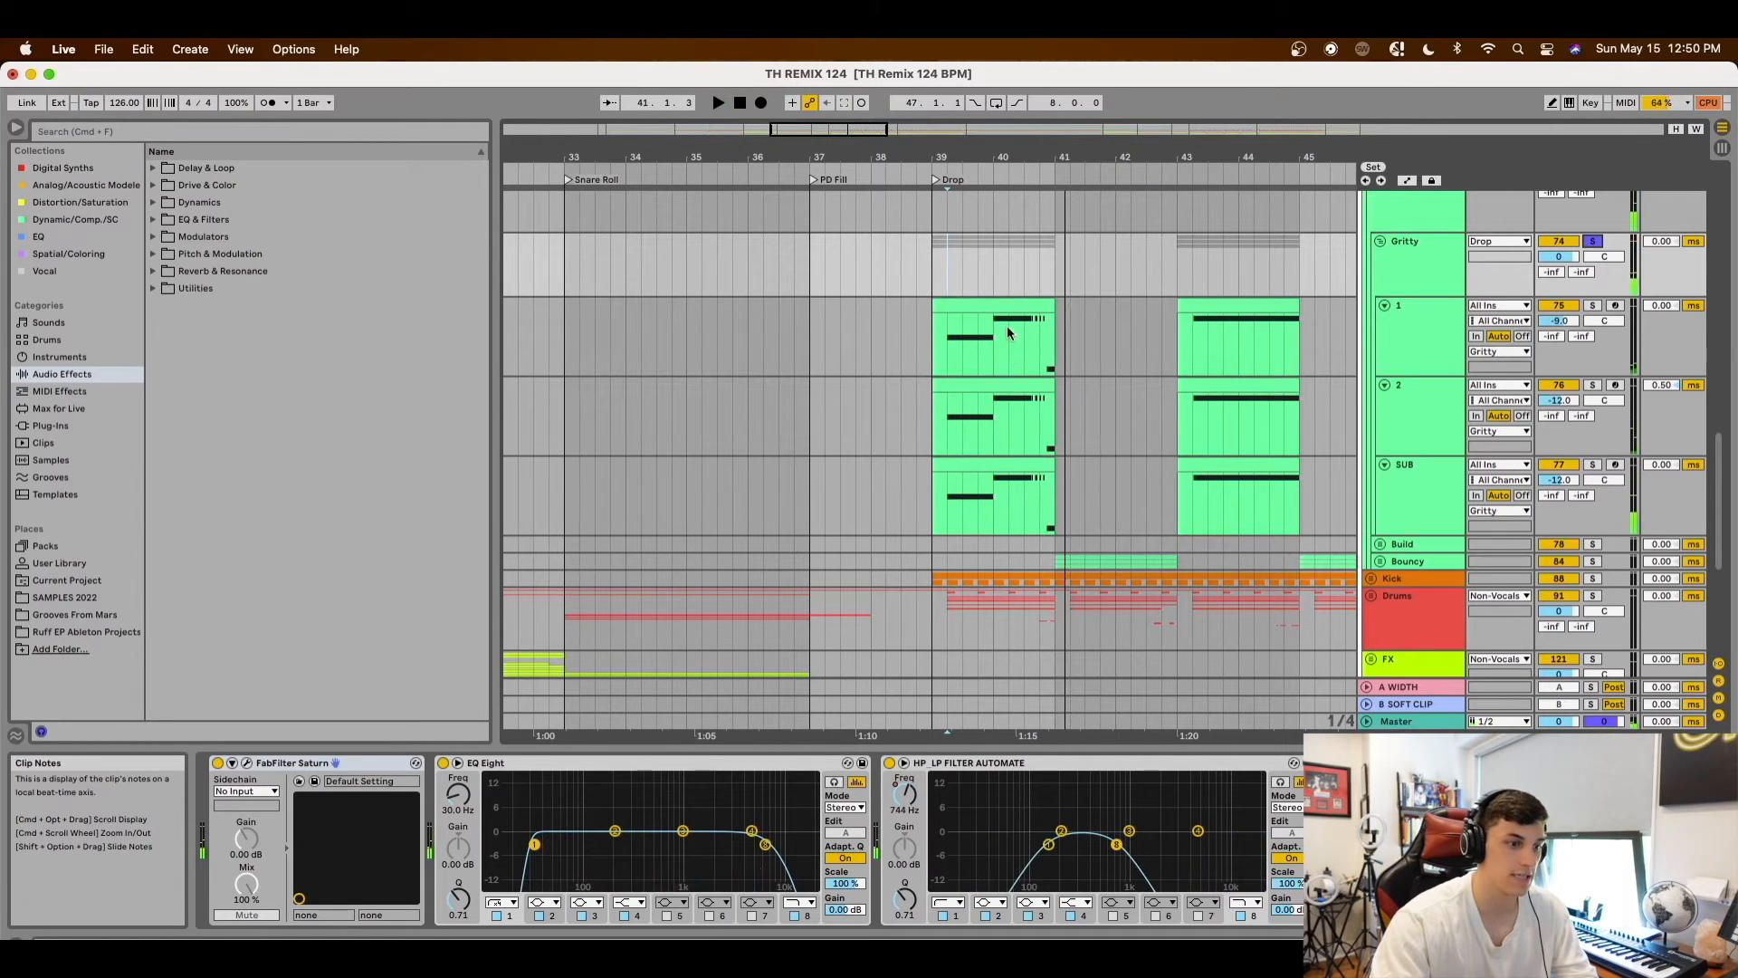
Replay the soloed Gritty subgroup from bar 40.2 to examine its automated high-pass and low-pass filter
scroll(1008, 333, "left", 1)
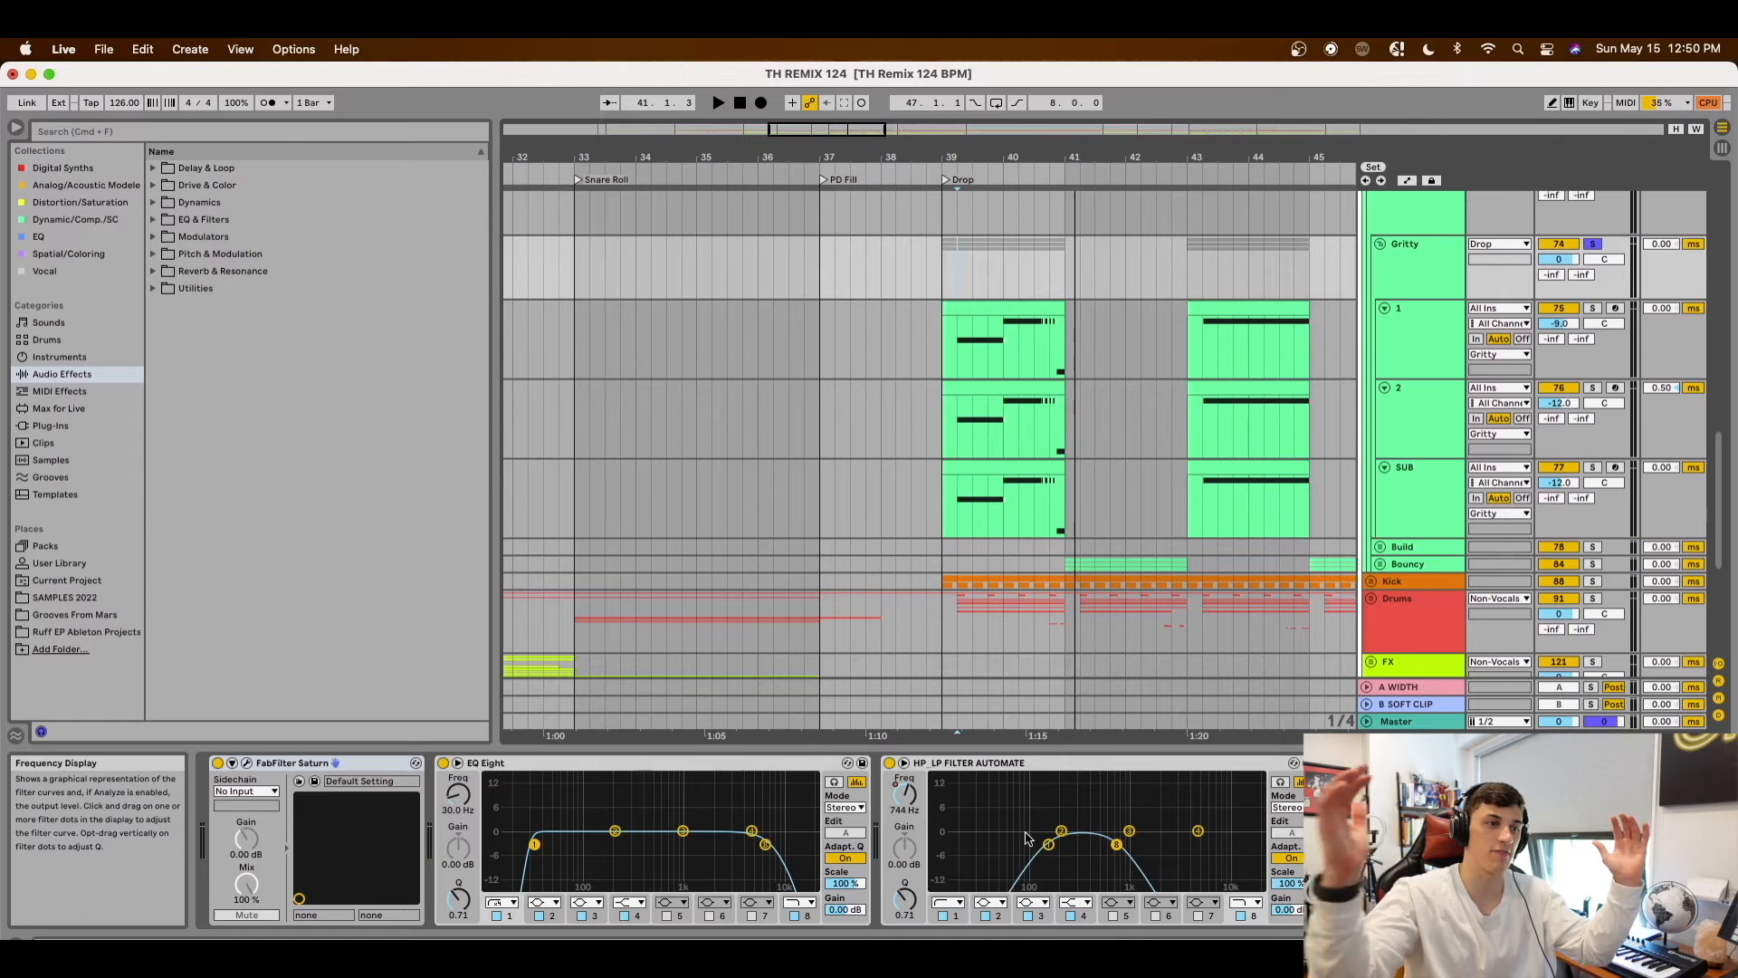
left_click(1019, 282)
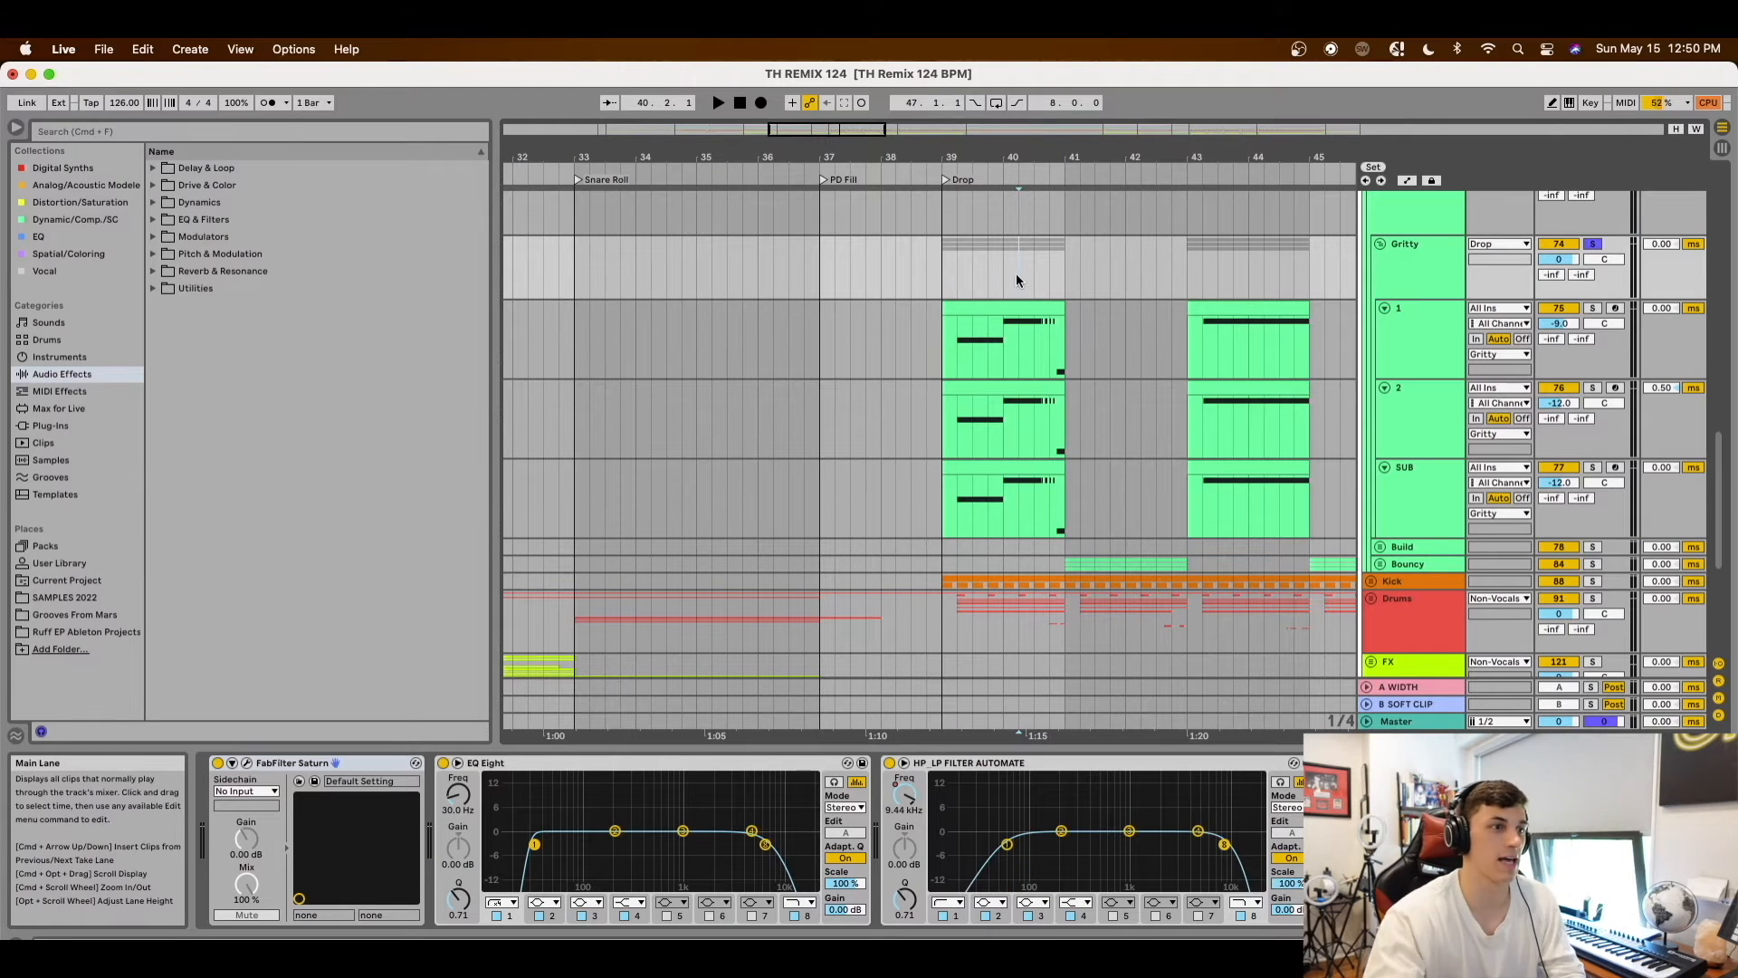
key("space")
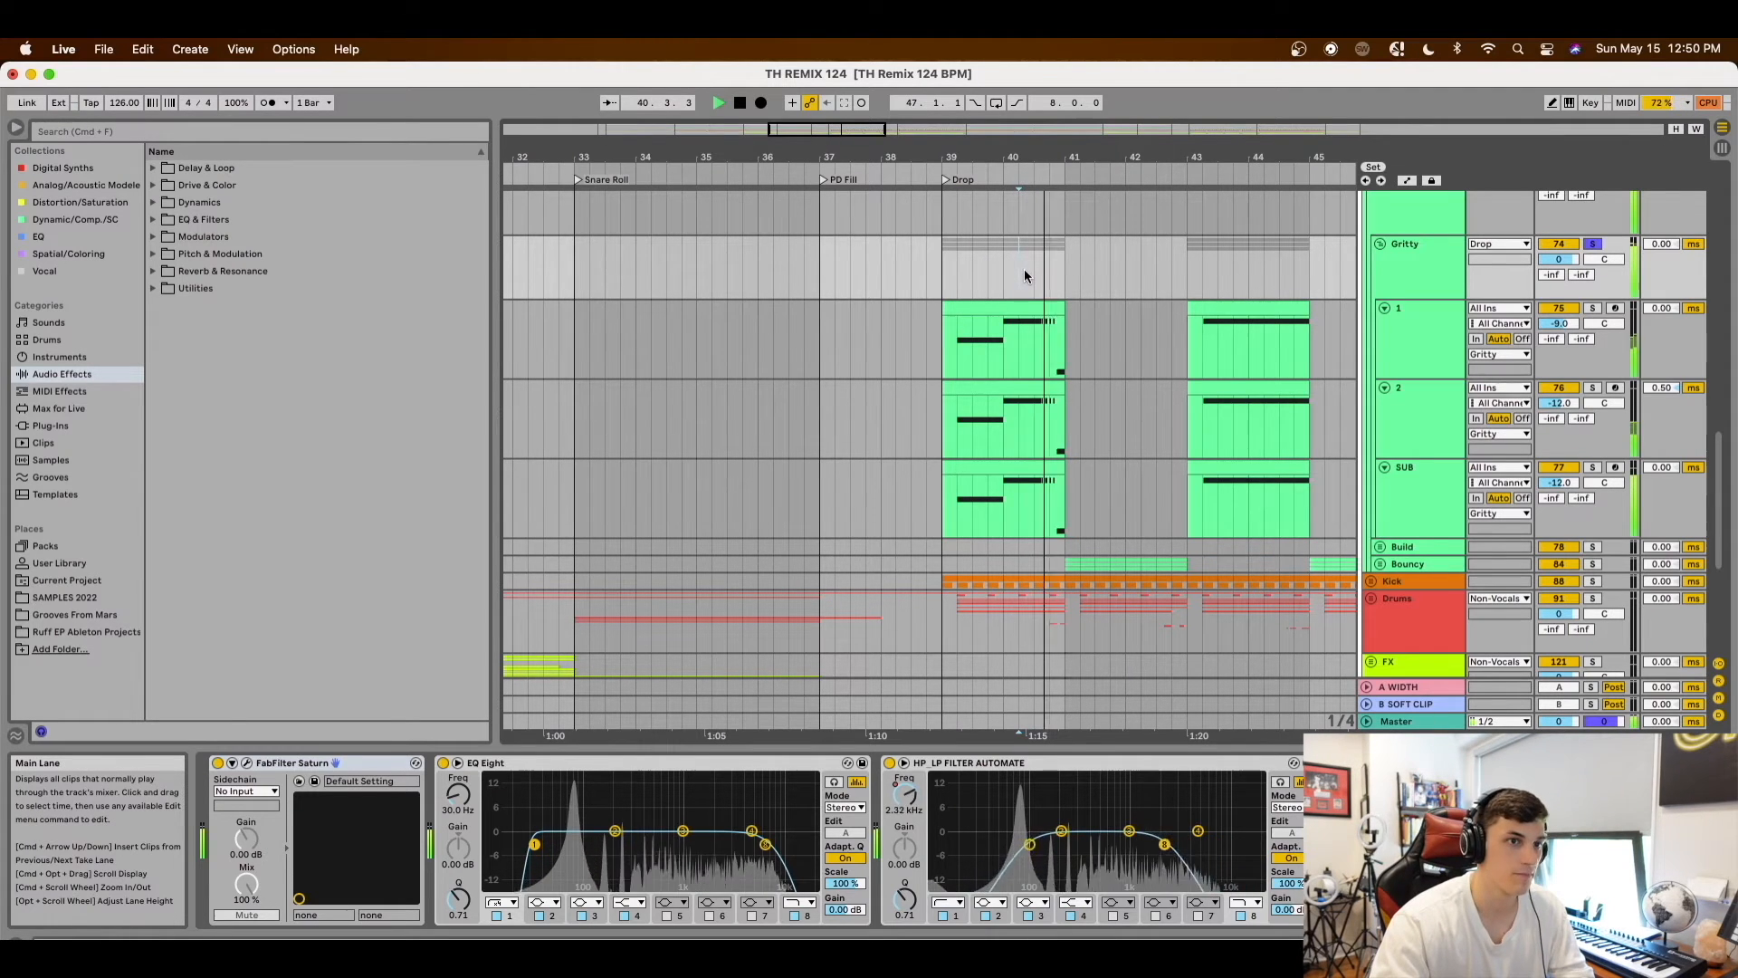
Listen to Gritty track 1 soloed from bar 39.2 and examine its Sylenth1 patch
left_click(1412, 339)
key("s")
left_click(961, 367)
key("space")
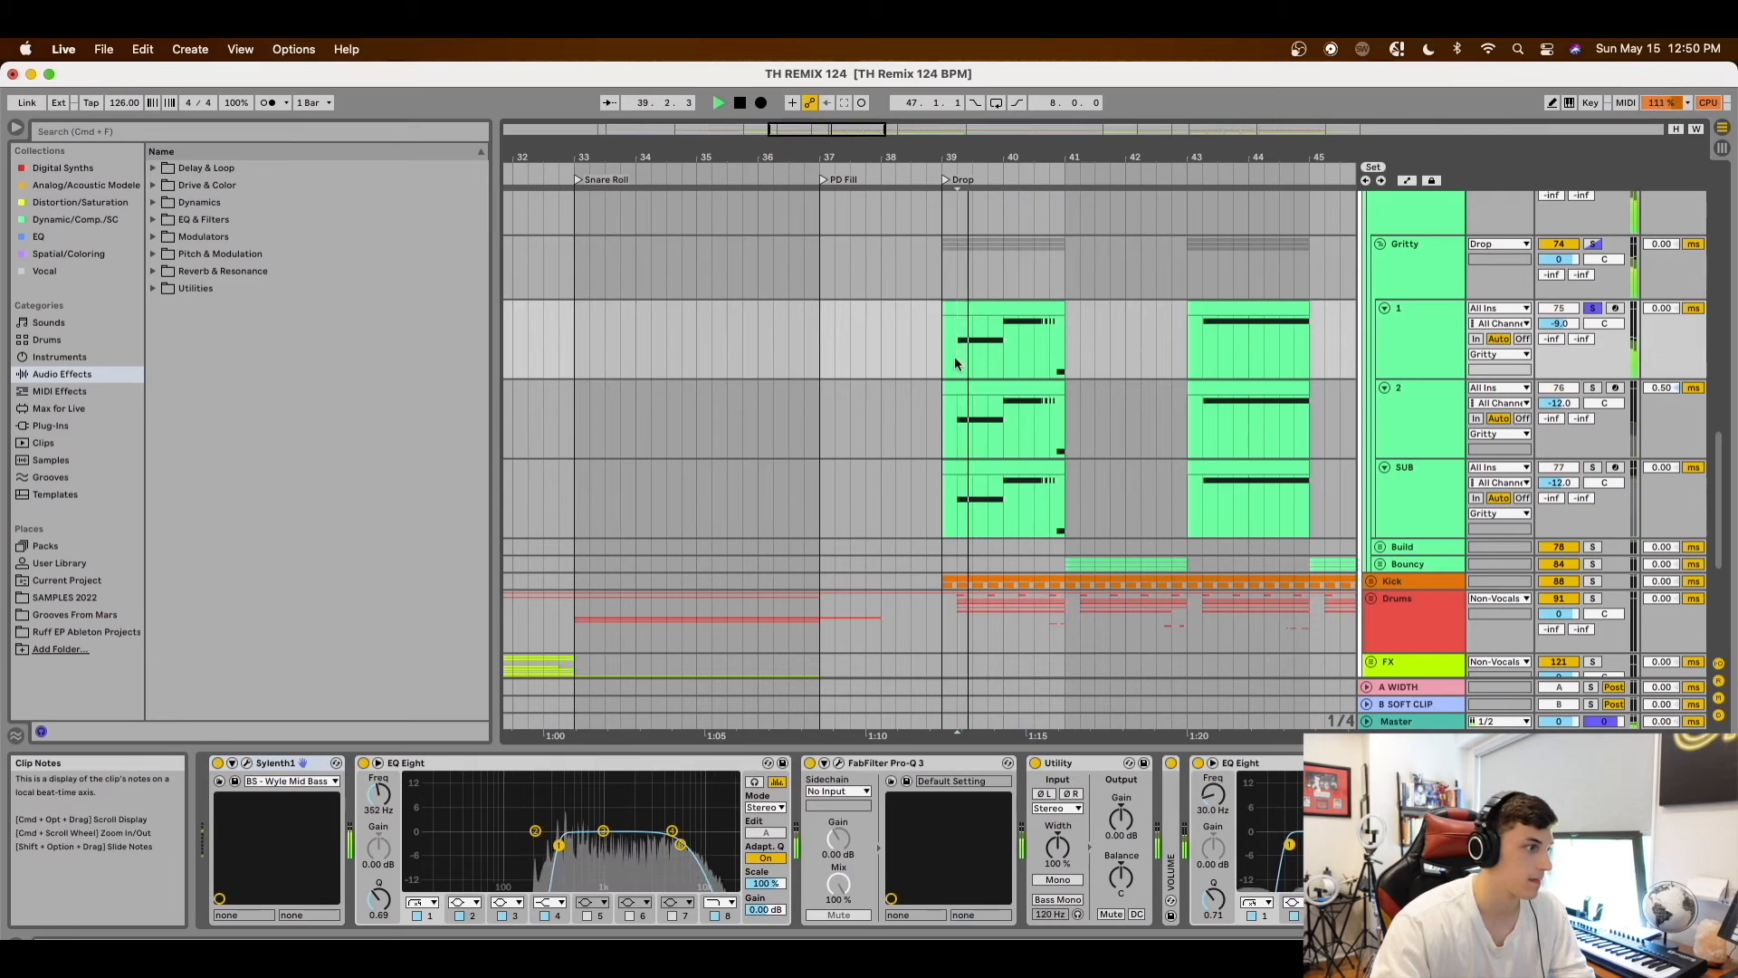
key("space")
left_click(247, 762)
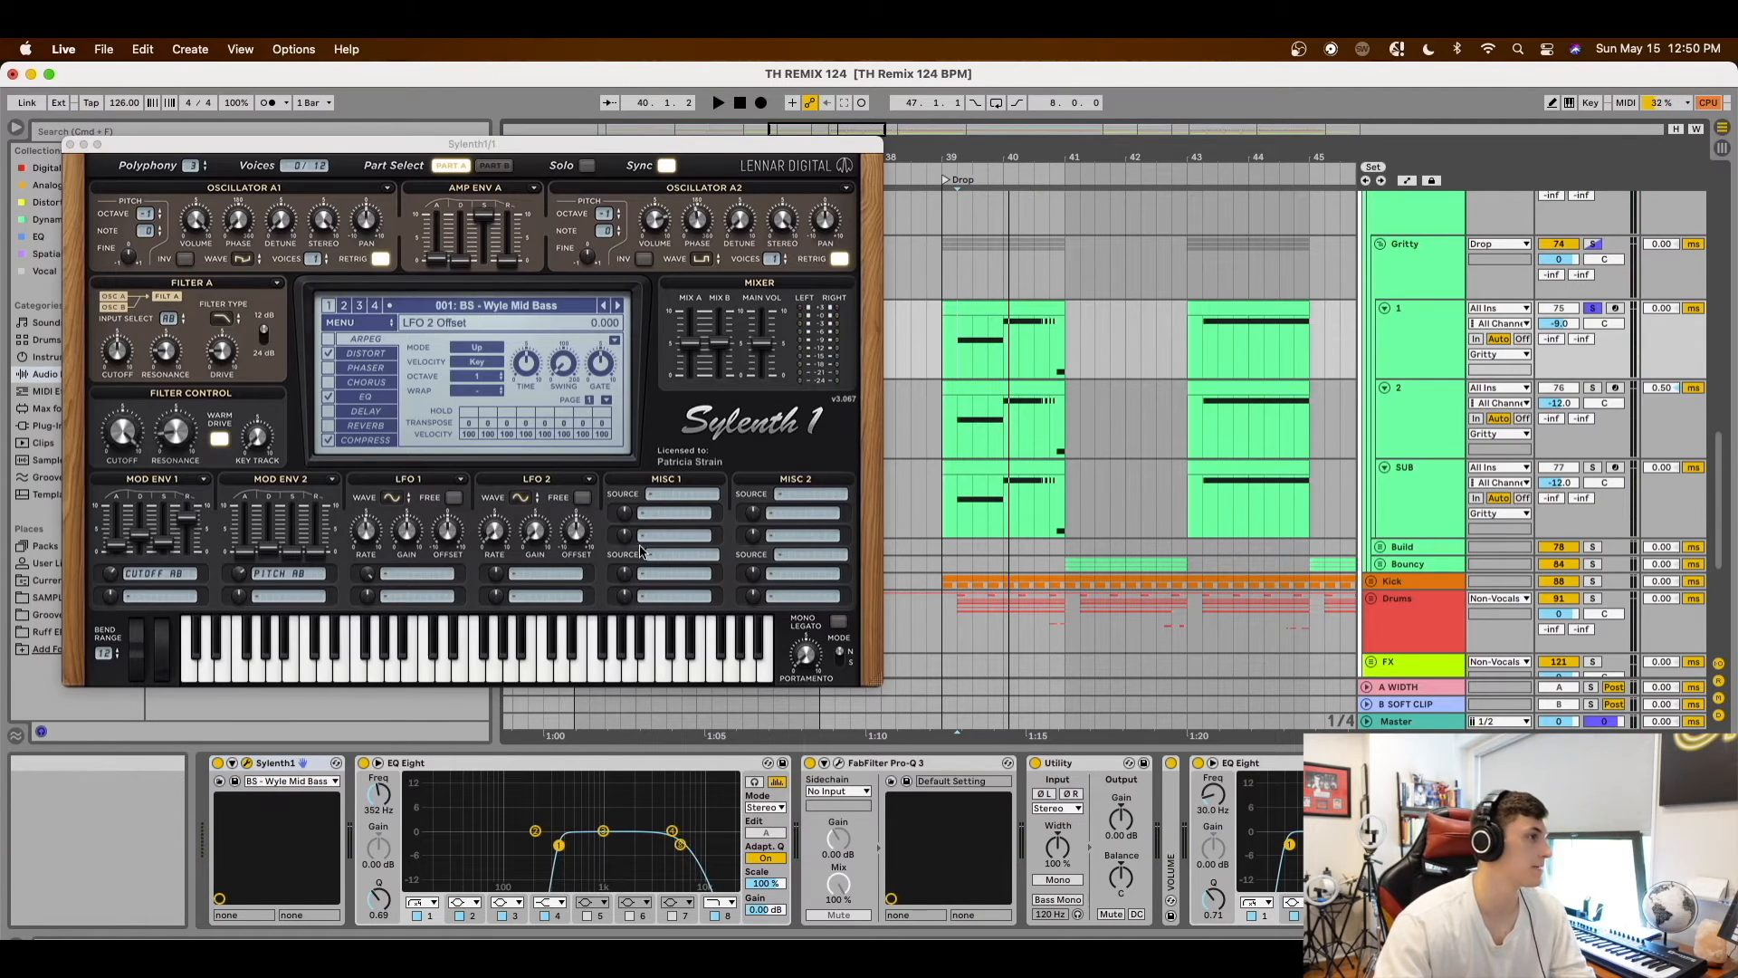
left_click(70, 145)
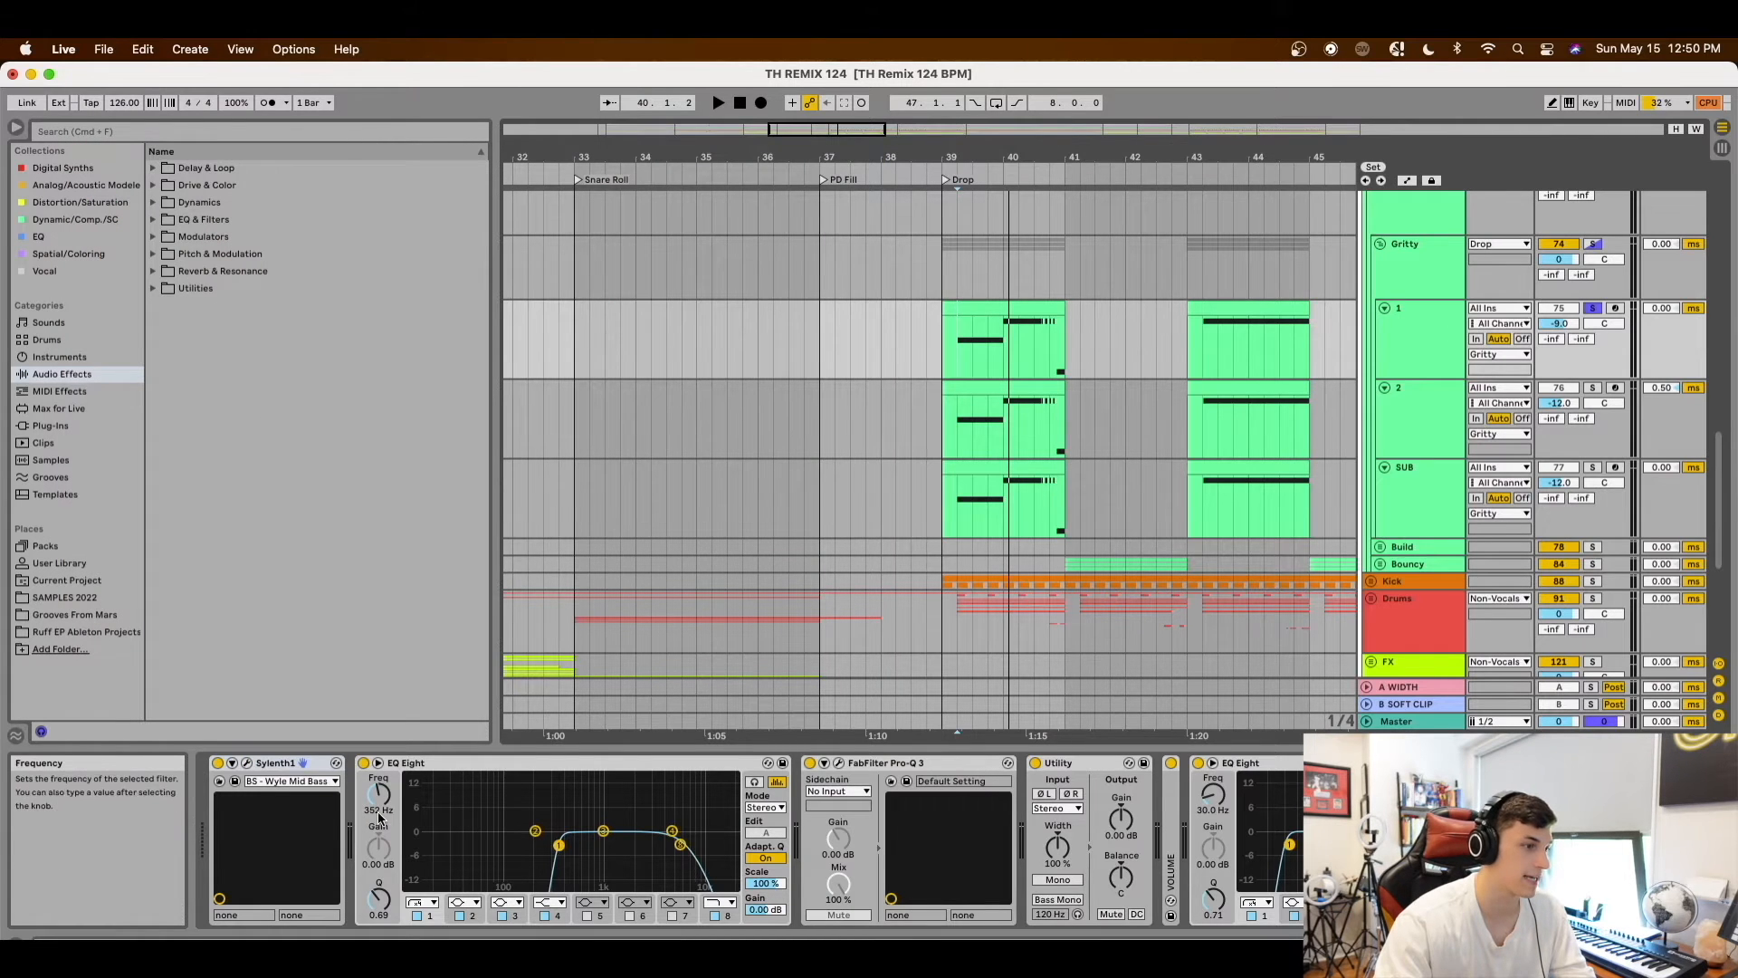
Examine the high-cut band of Gritty track 1's EQ Eight and listen to the track's second clip from just after bar 43
left_click(677, 847)
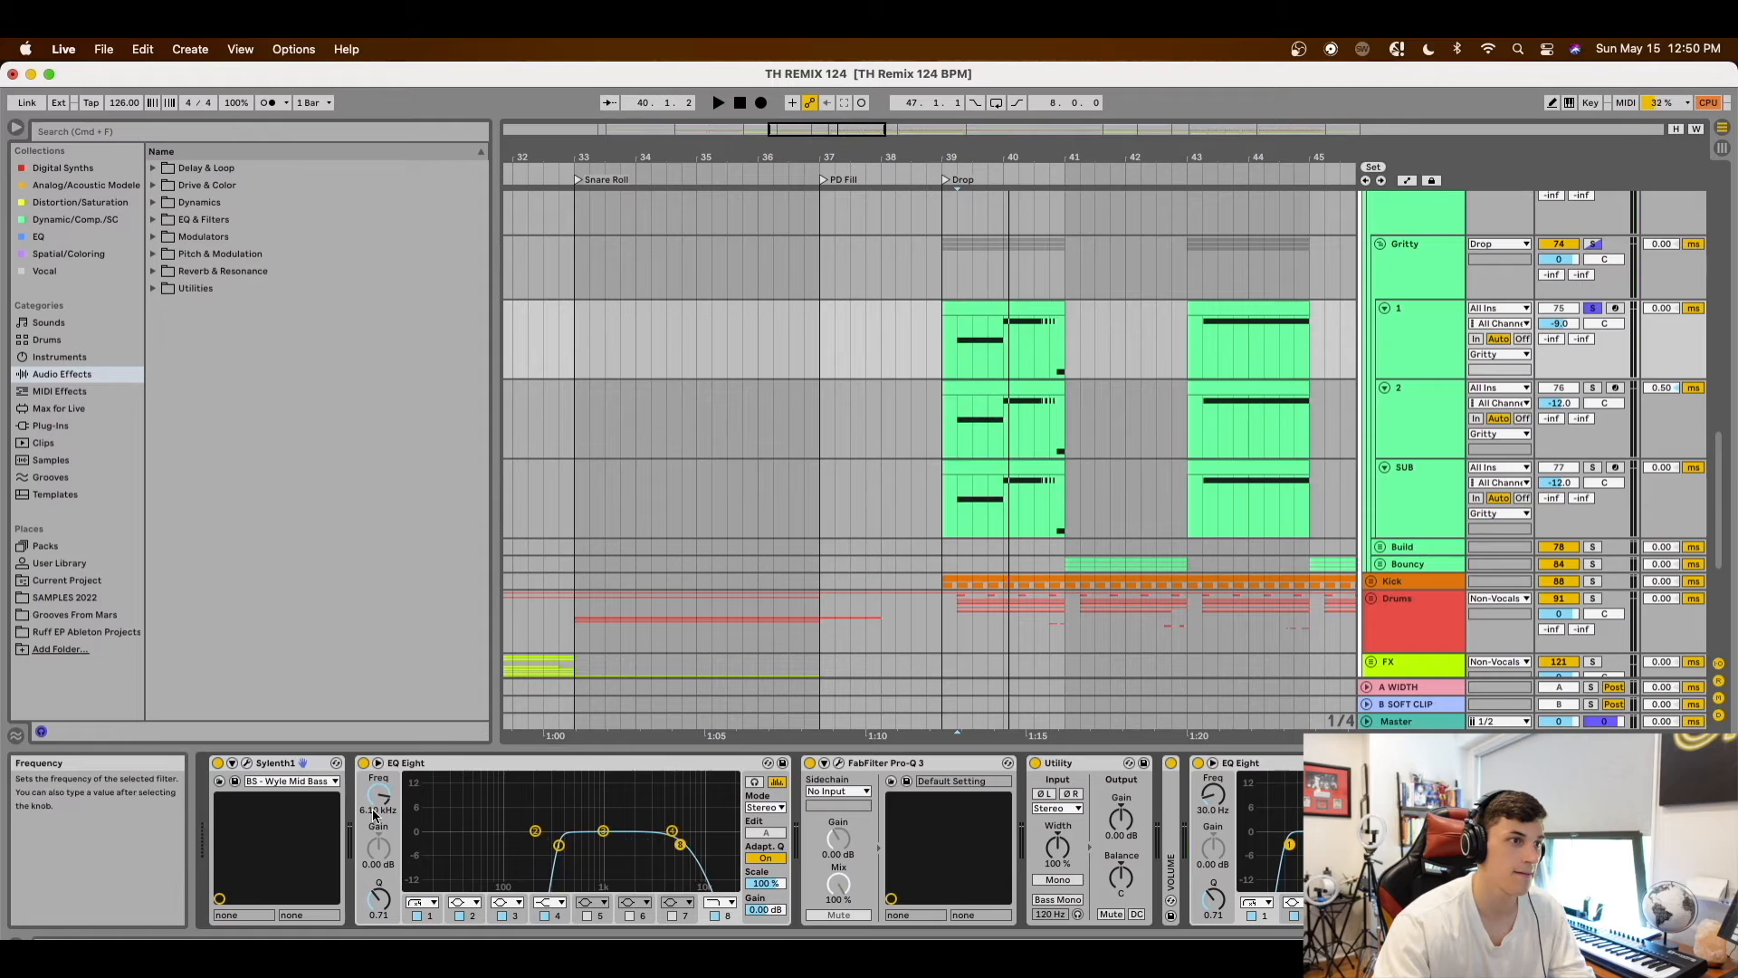
key("space")
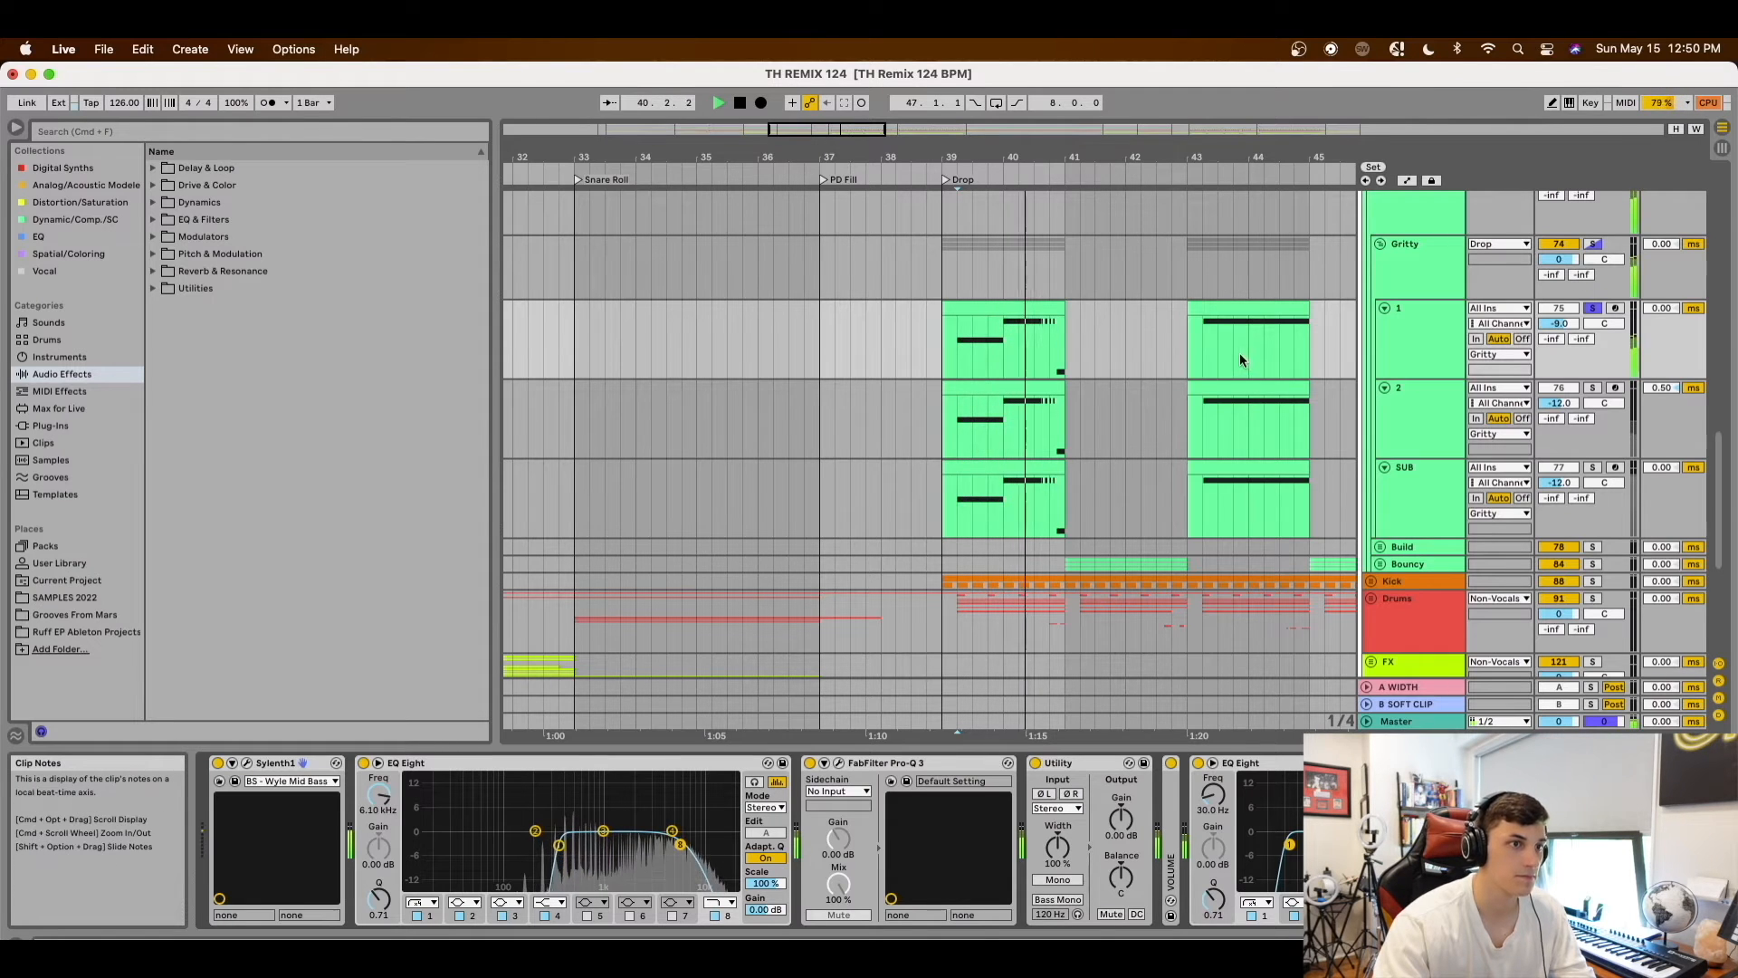
left_click(1202, 356)
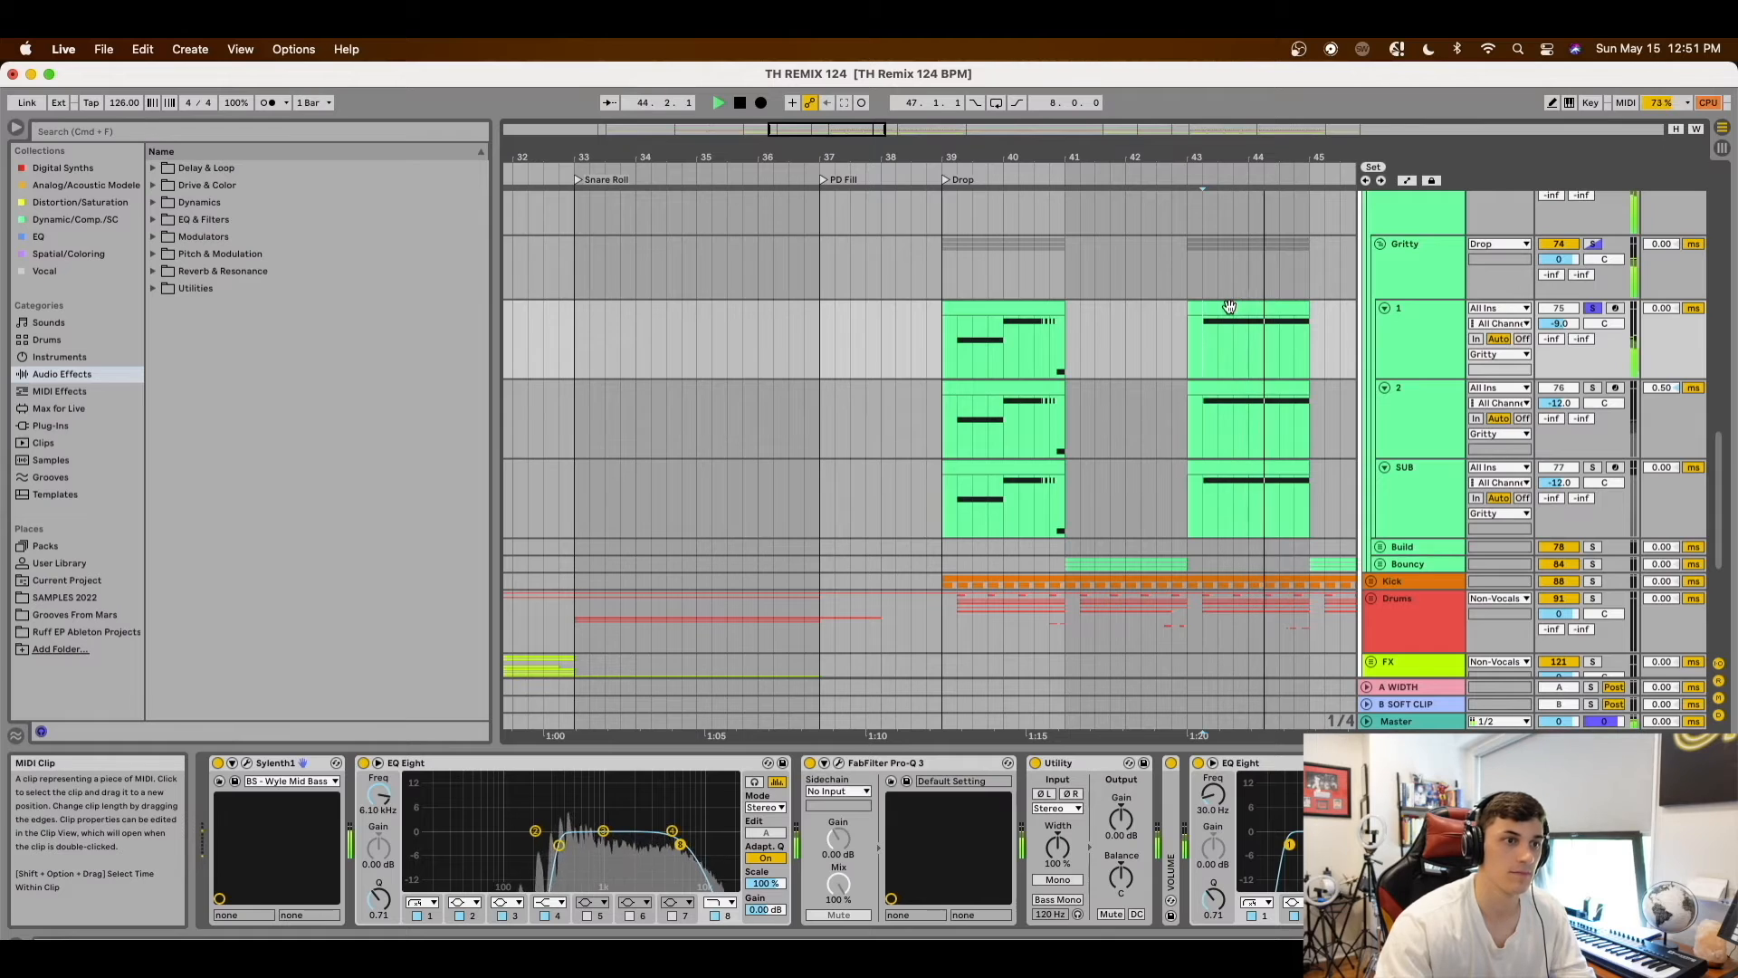
Open Gritty track 1's clip at bar 43 and examine its MIDI pitch bend envelope in an enlarged clip view
double_click(1228, 306)
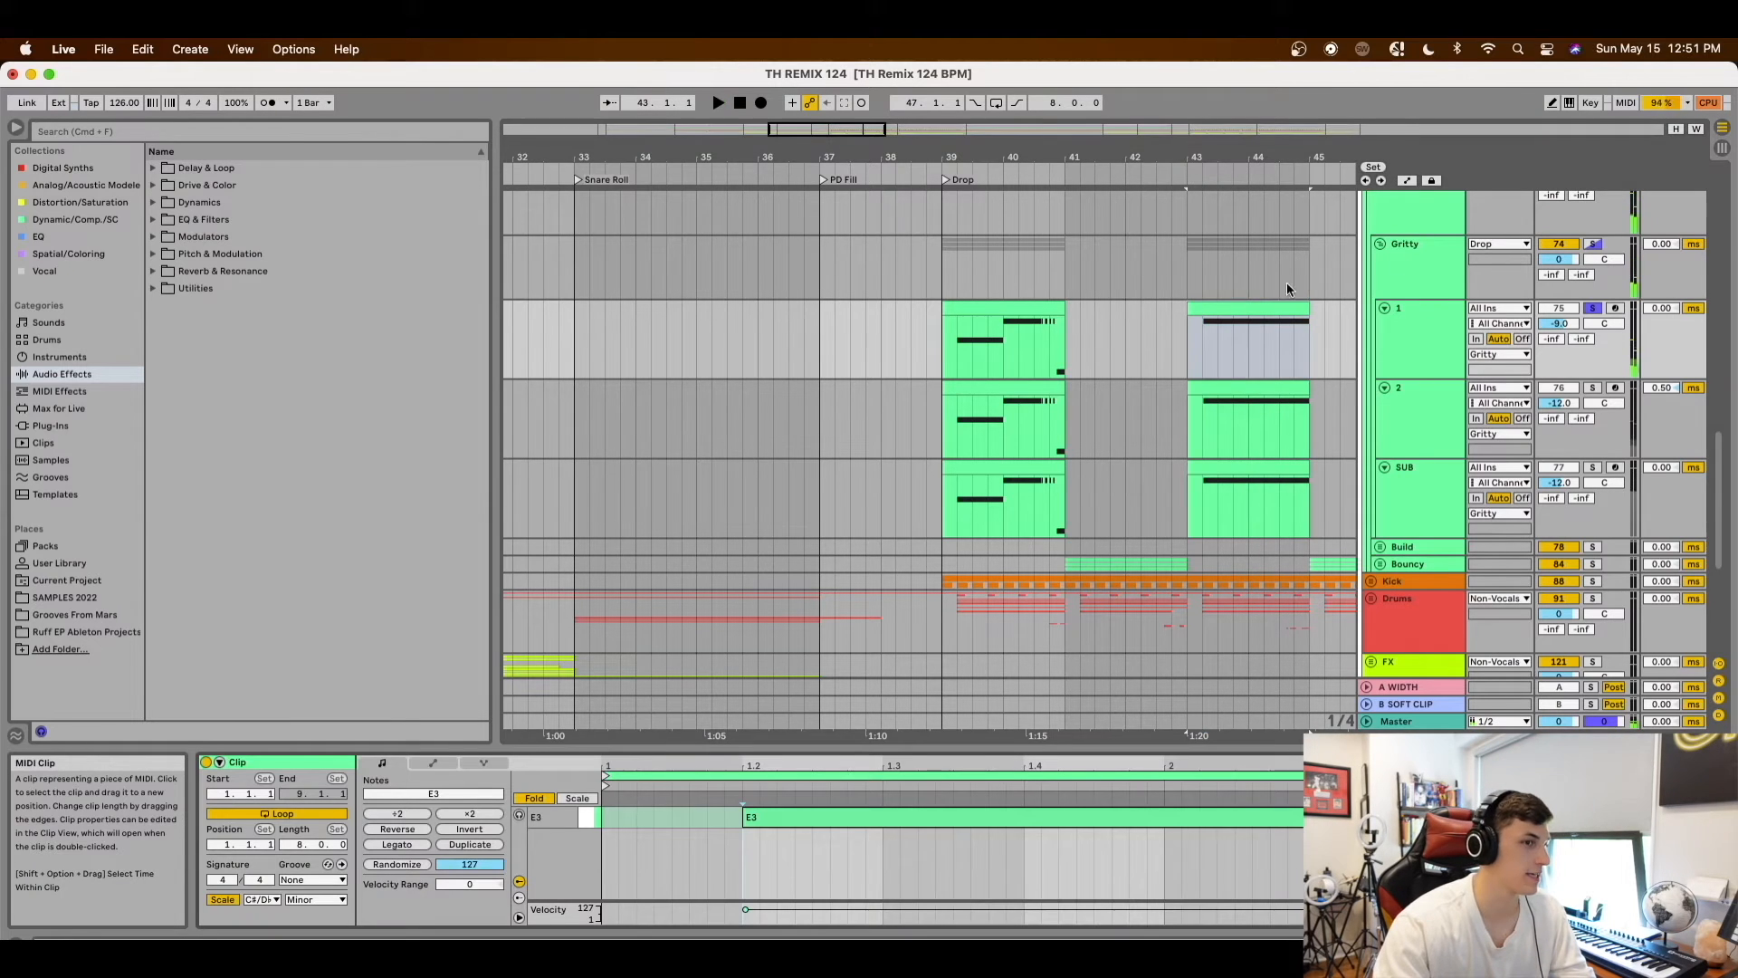
key("space")
left_click(433, 762)
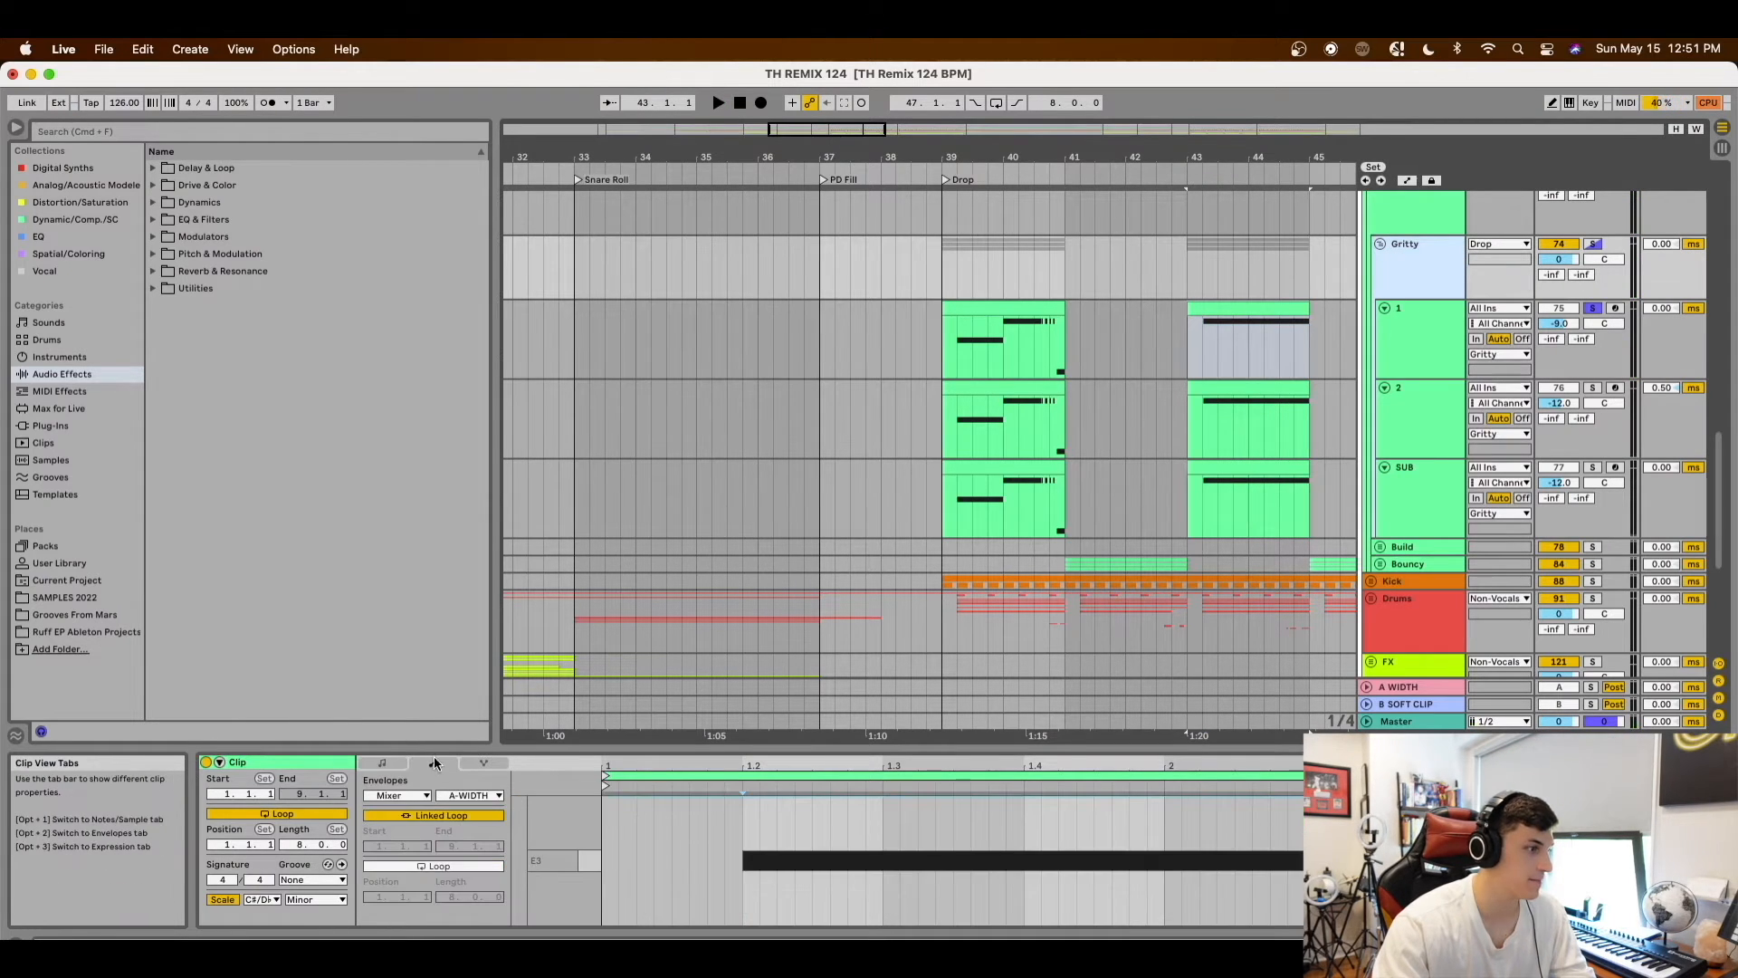
left_click(402, 796)
left_click(416, 811)
left_click_drag(847, 749, 921, 281)
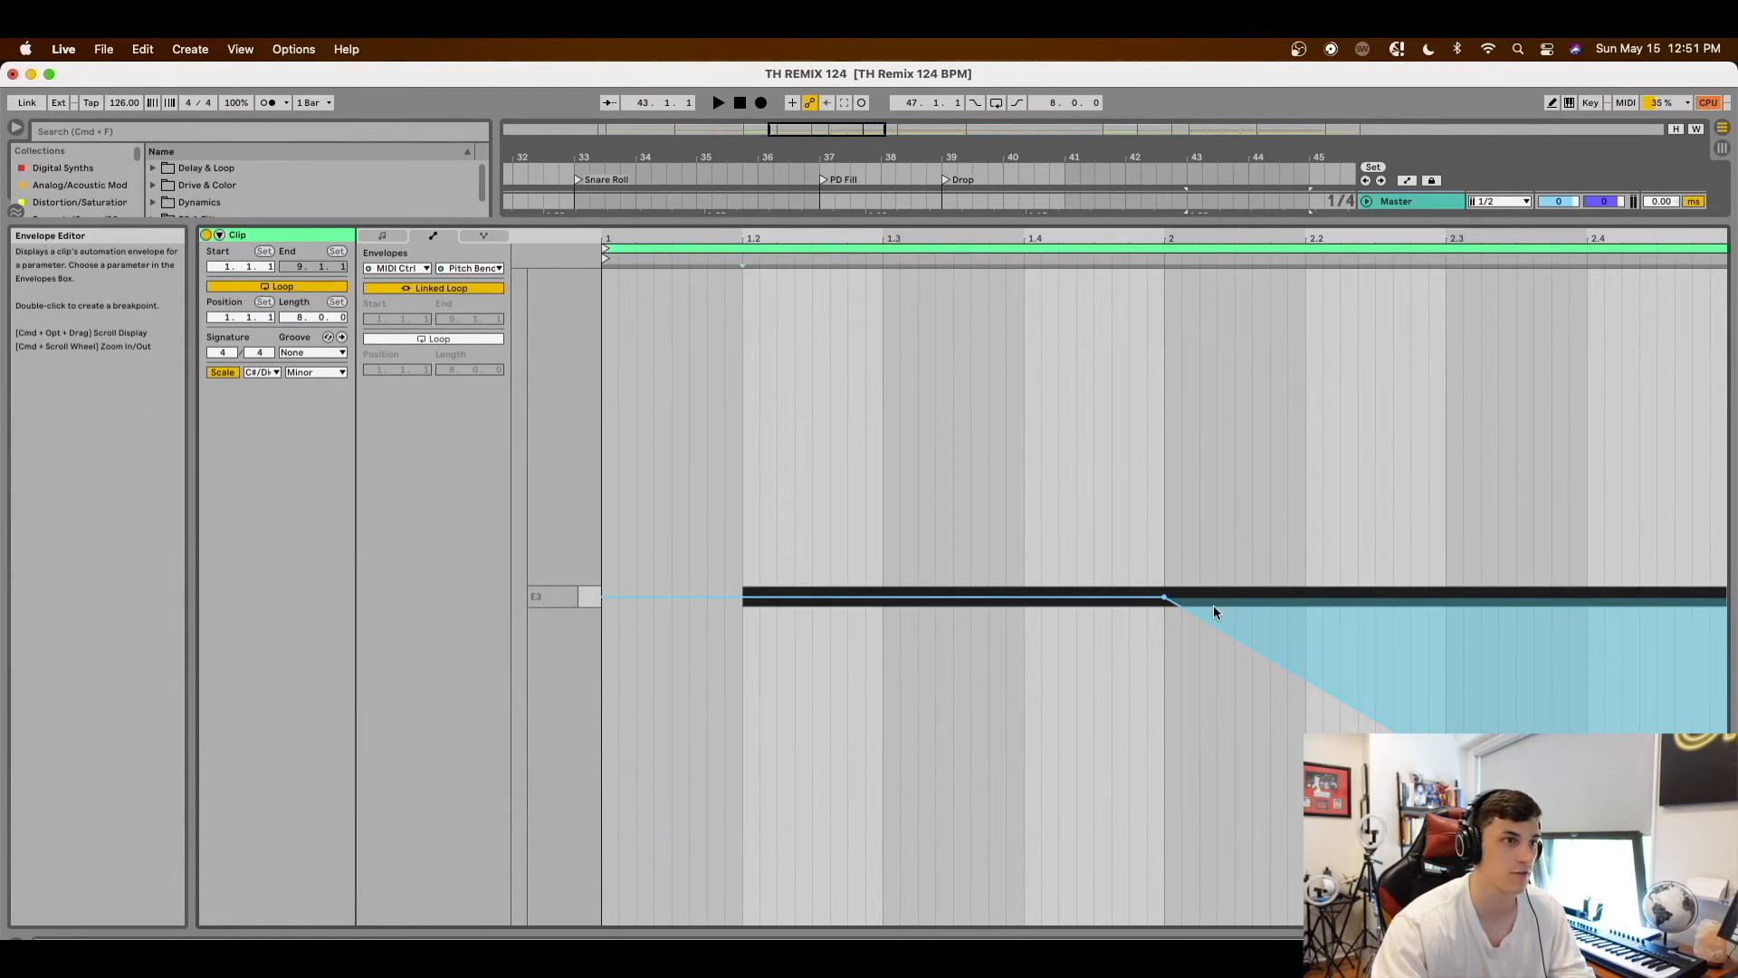
left_click_drag(1181, 222, 1189, 813)
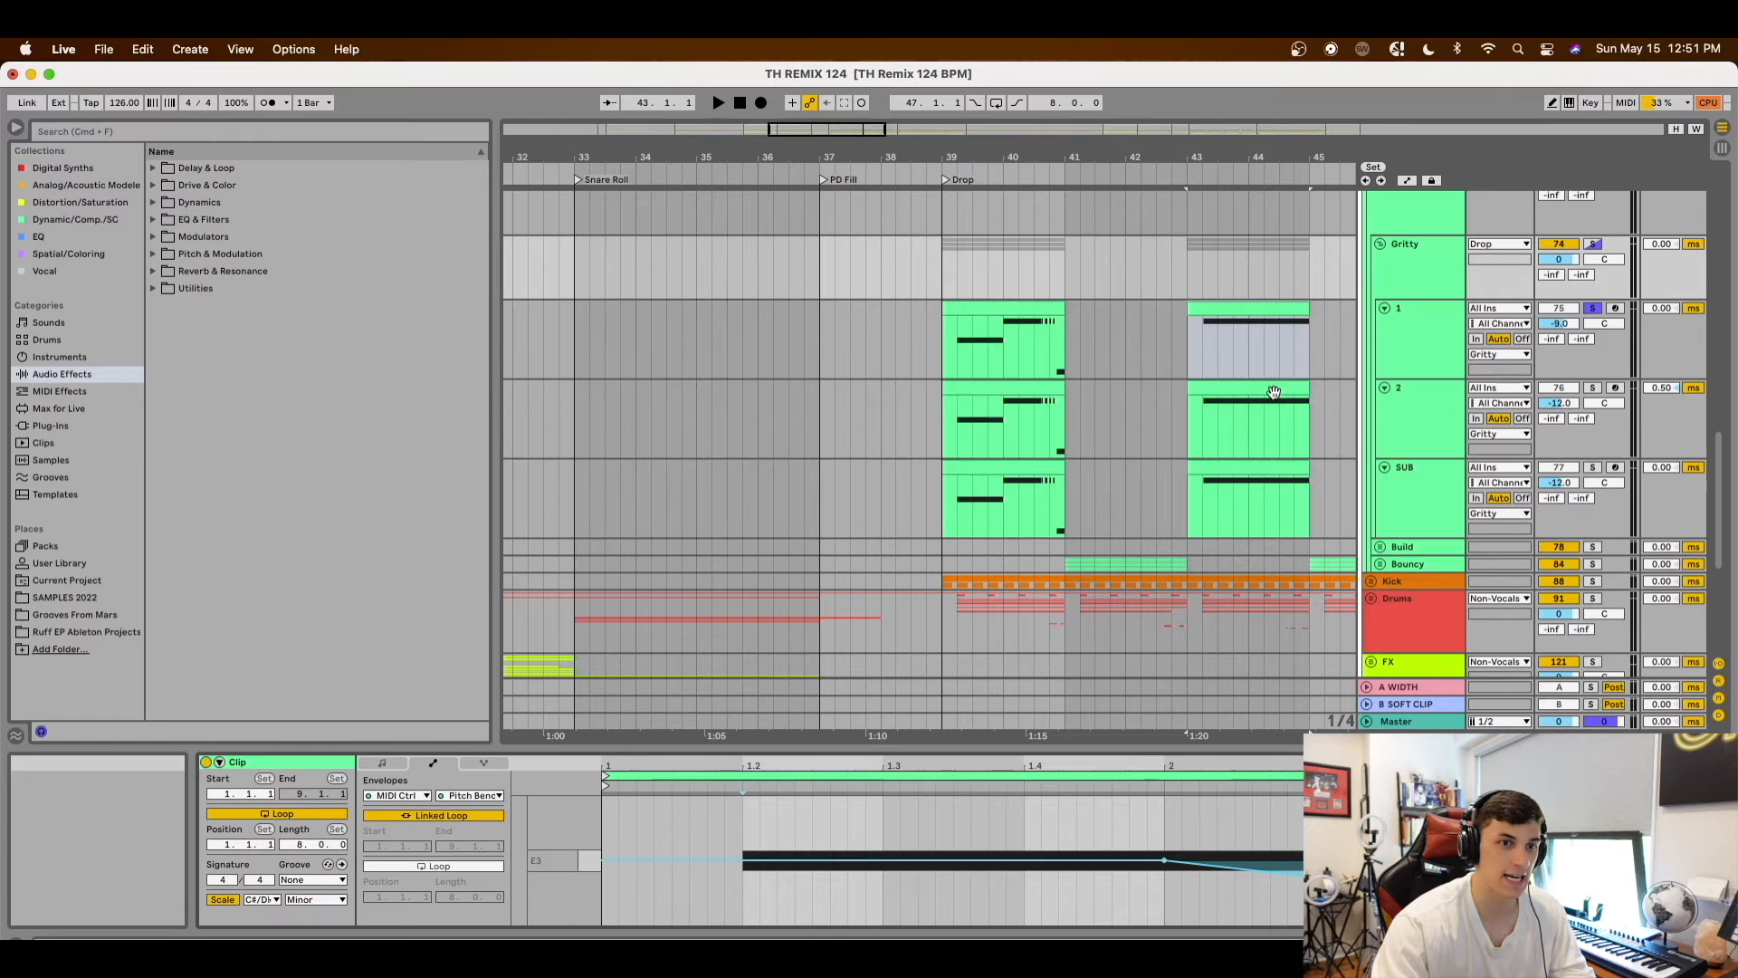
Listen to Gritty track 2 soloed from bar 39.2 and examine its Serum patch
left_click(1408, 417)
key("s")
left_click(964, 436)
key("space")
left_click(1404, 438)
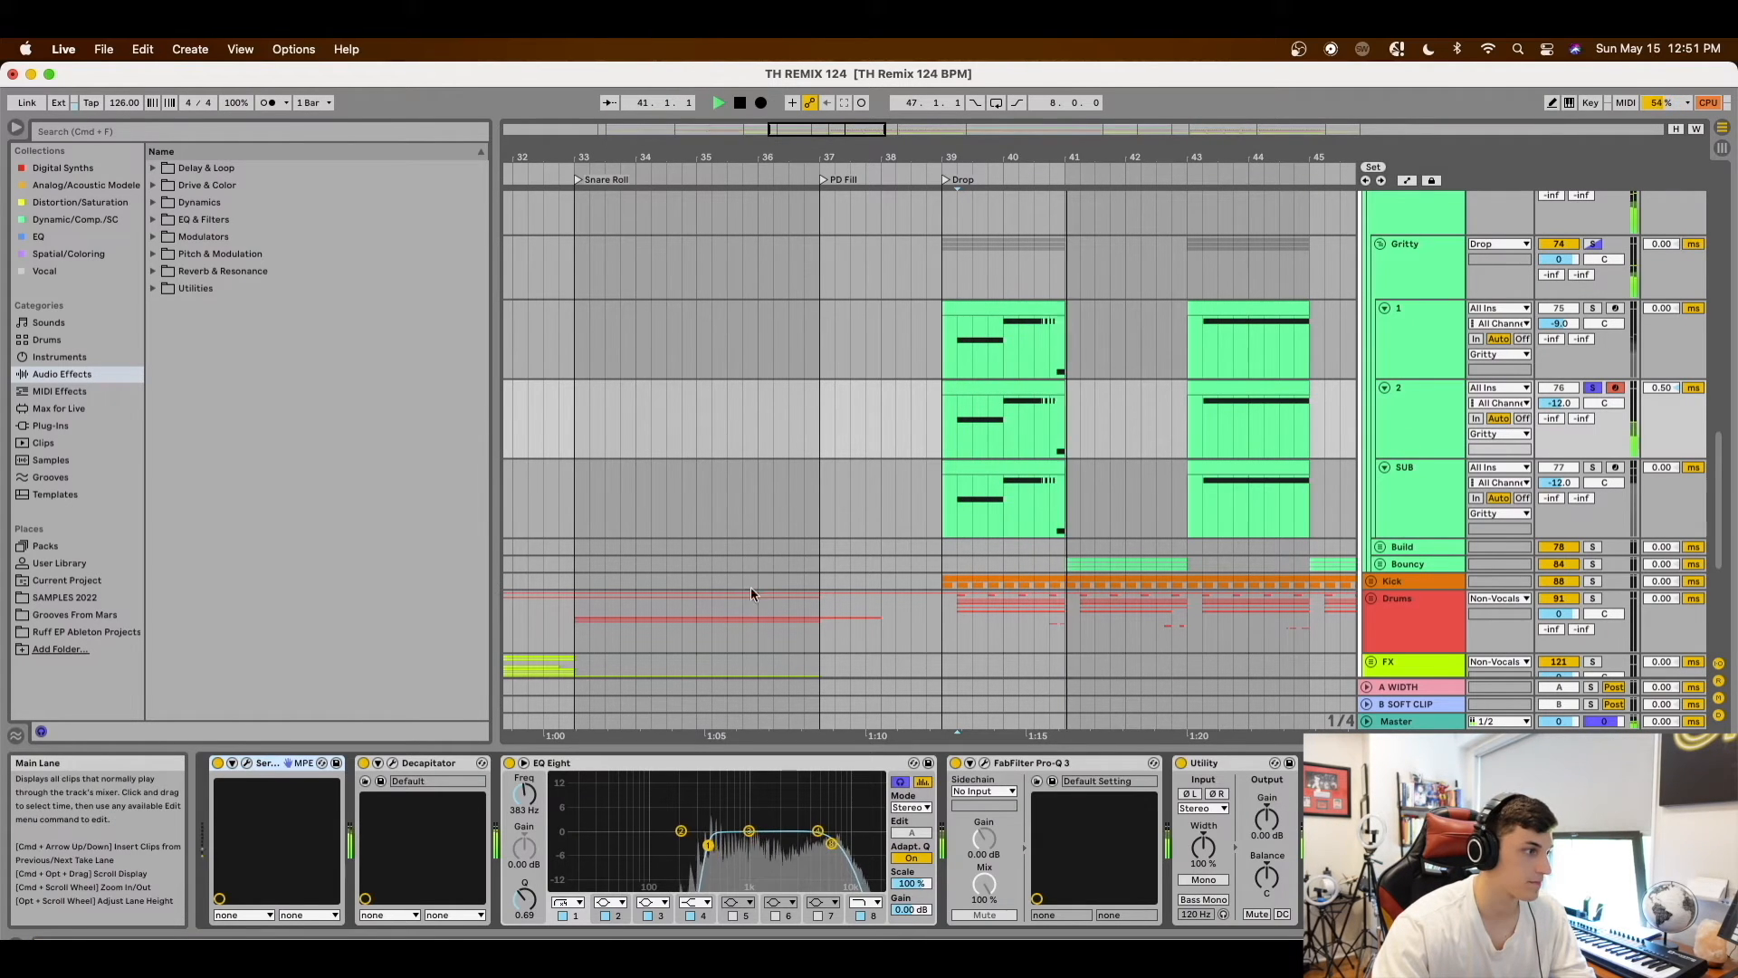
left_click(247, 763)
key("space")
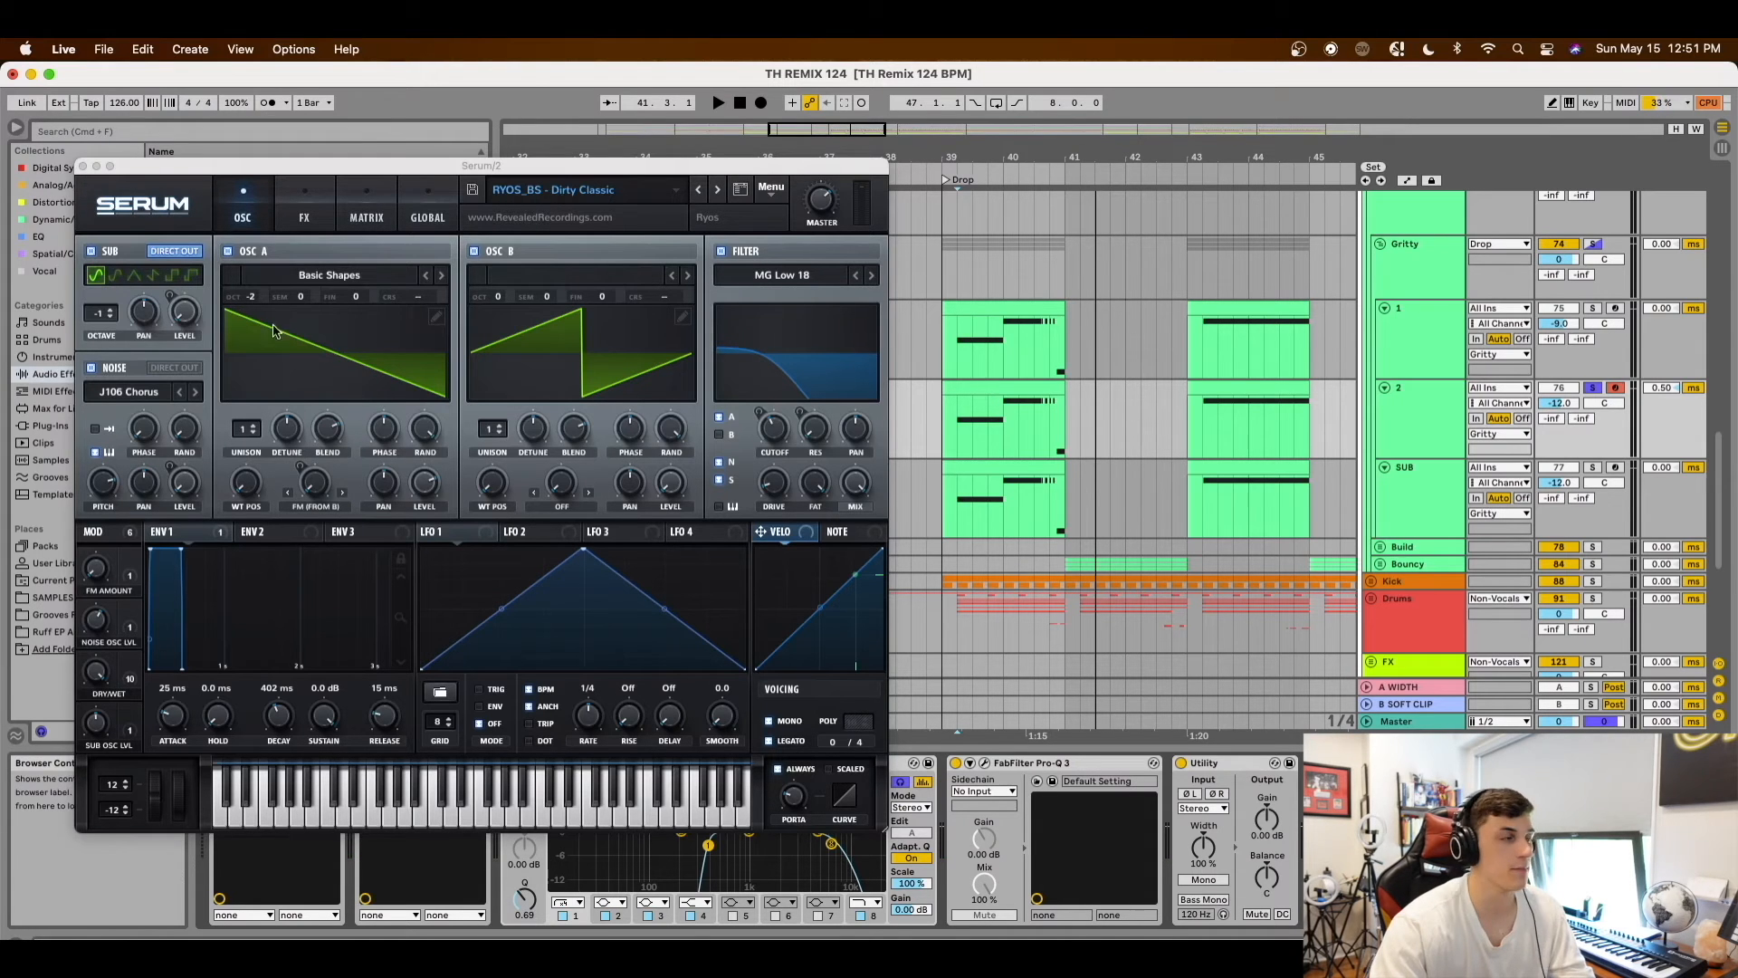
left_click(82, 167)
Listen to the Gritty SUB track soloed from bar 39.2, and play the whole Gritty subgroup soloed from the same point
left_click(1592, 467)
left_click(1416, 503)
key("space")
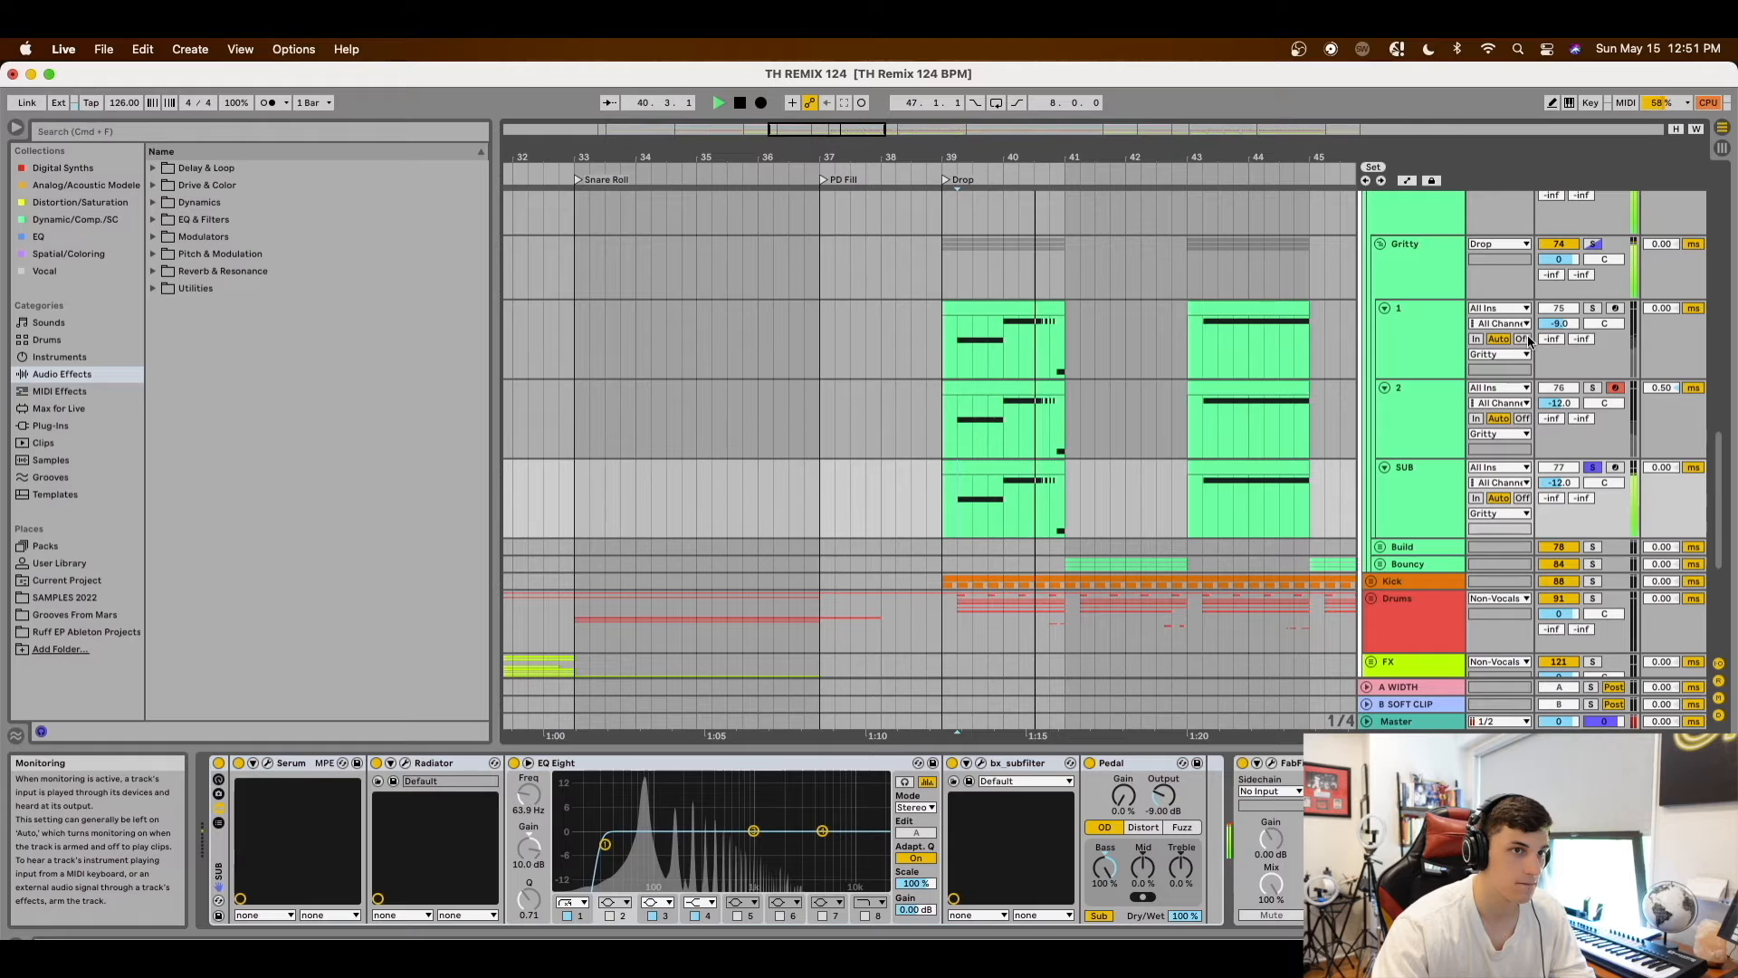
left_click(957, 355)
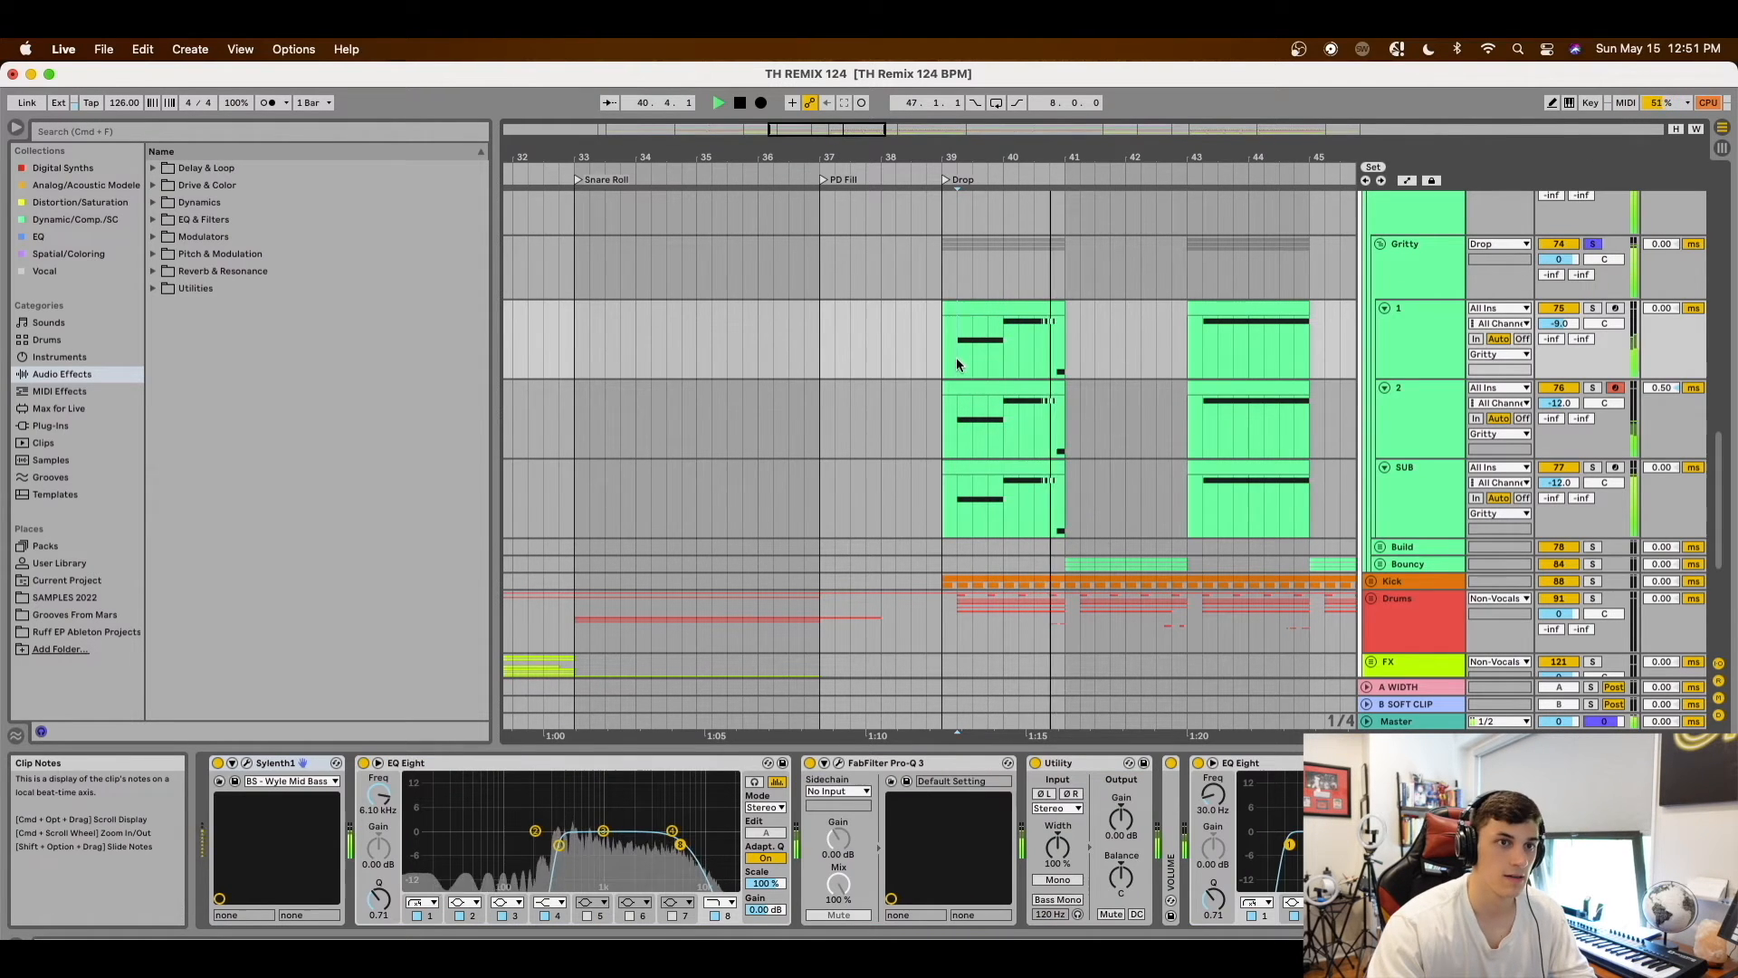
left_click(1435, 244)
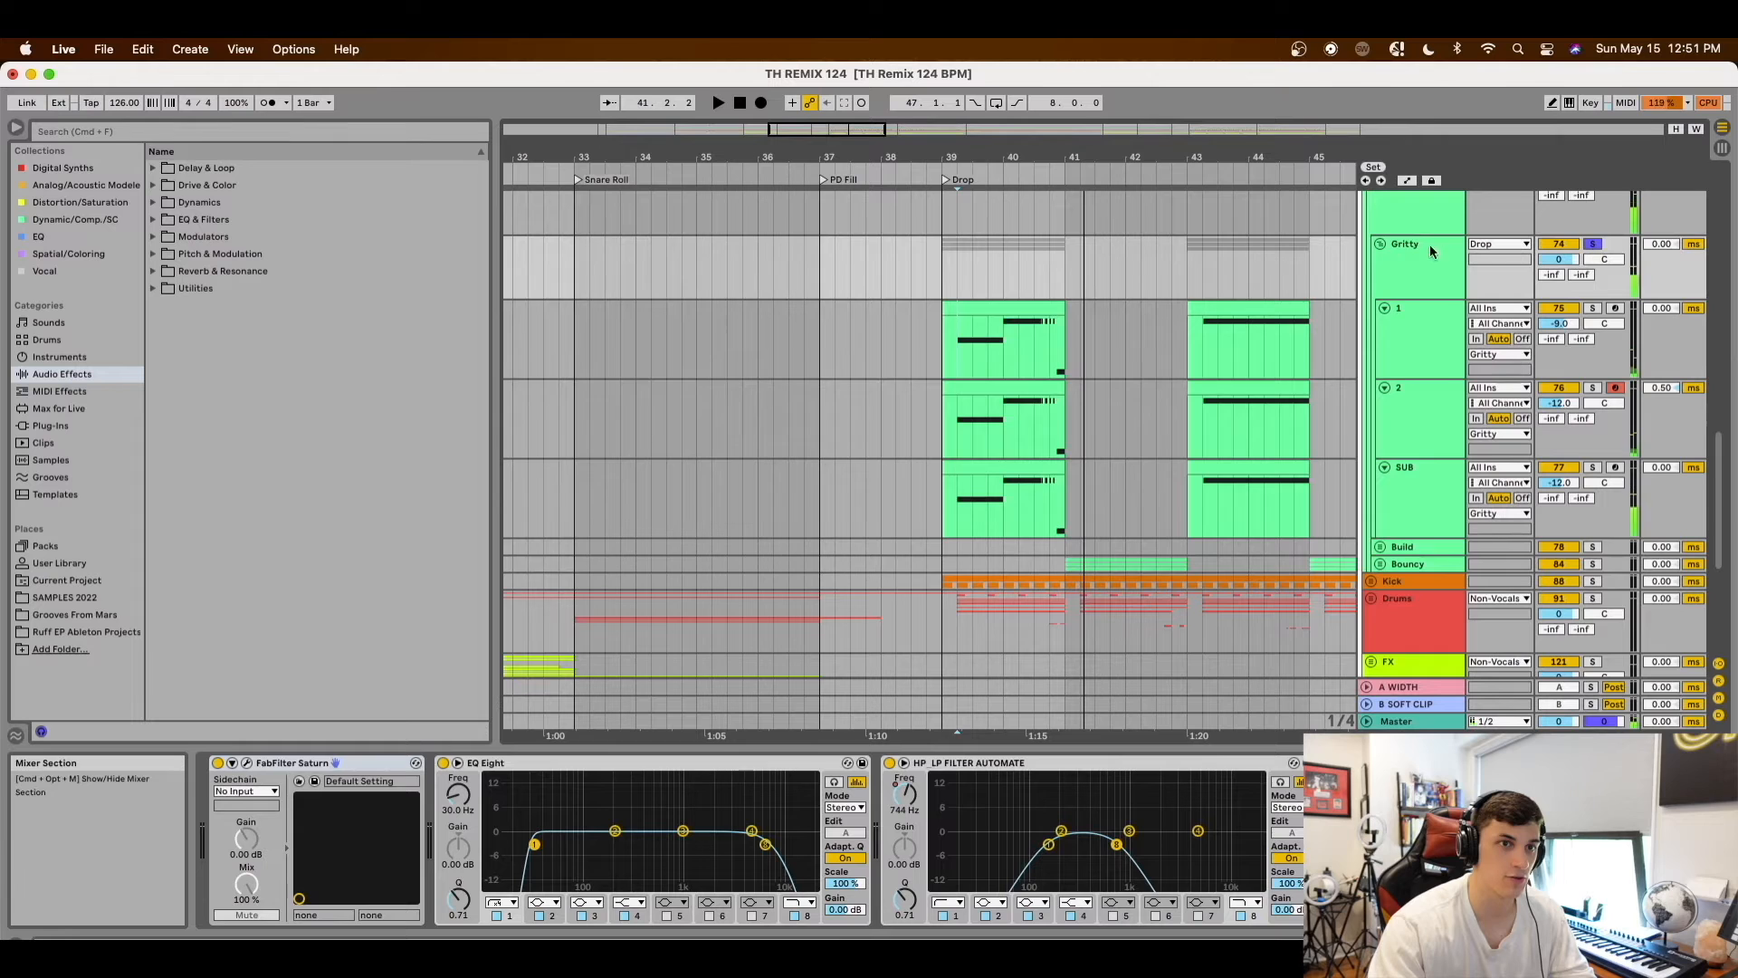
Fold the Gritty bass subgroup and play the full, unsoloed drop from bar 39
left_click(1380, 243)
left_click(938, 305)
scroll(1078, 362, "up", 5)
scroll(1078, 362, "right", 3)
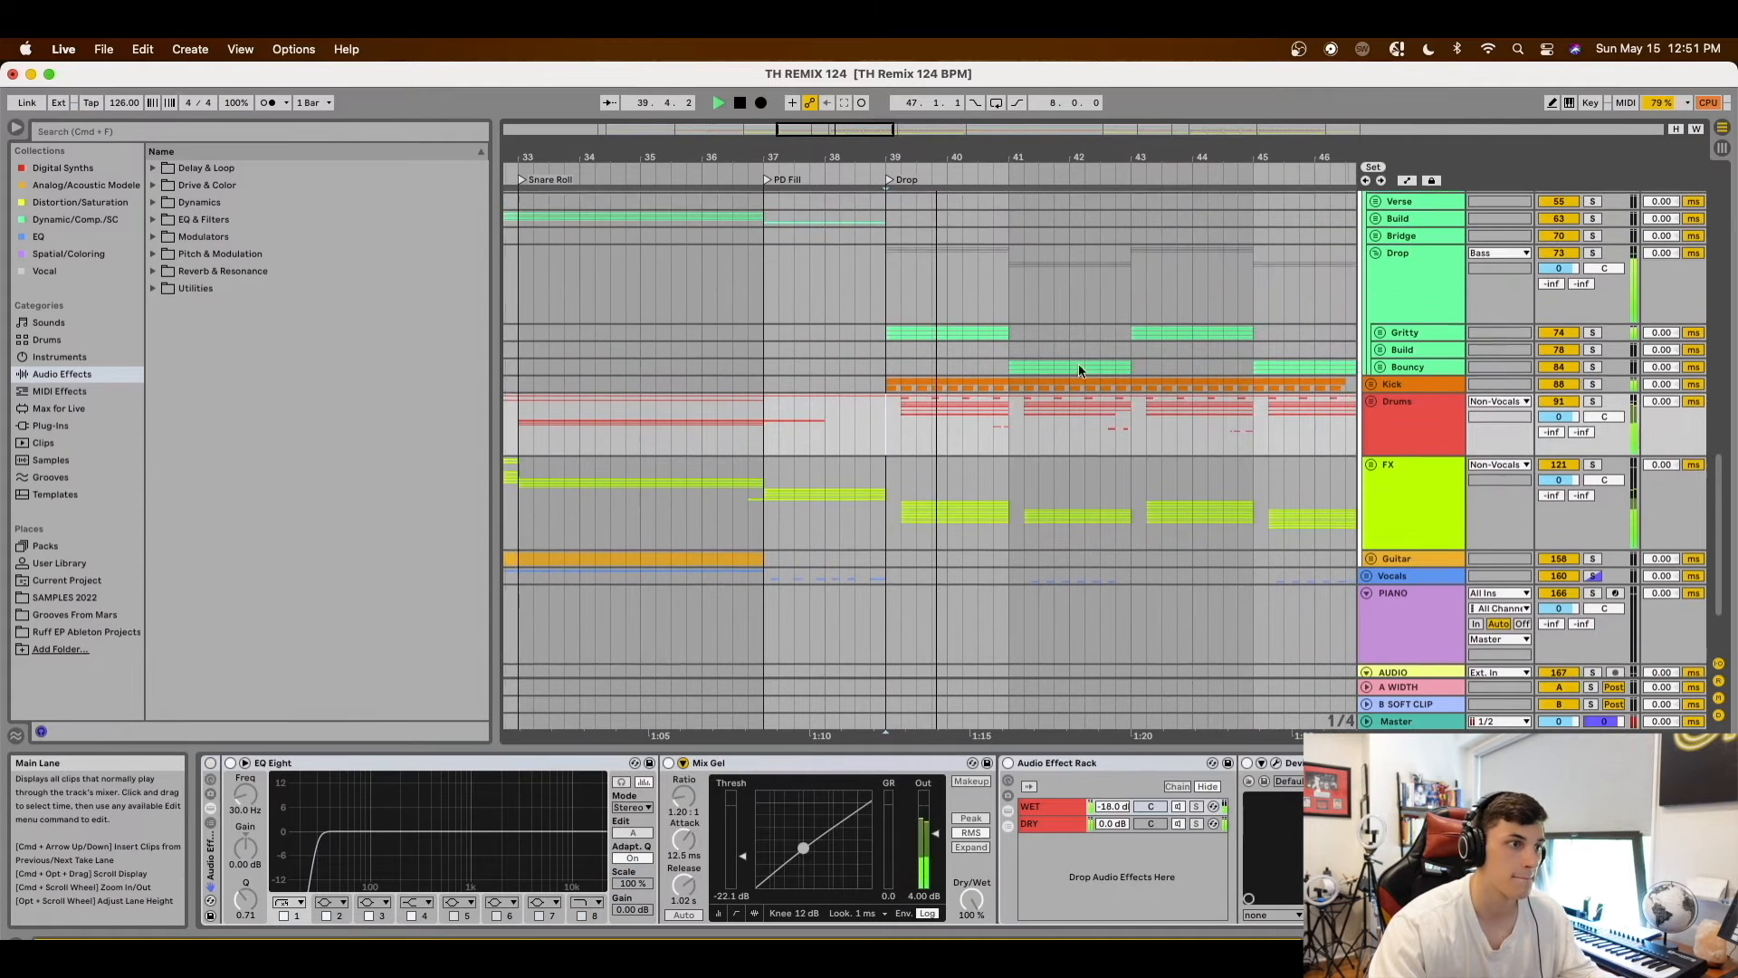
scroll(1159, 395, "up", 2)
scroll(1158, 394, "right", 1)
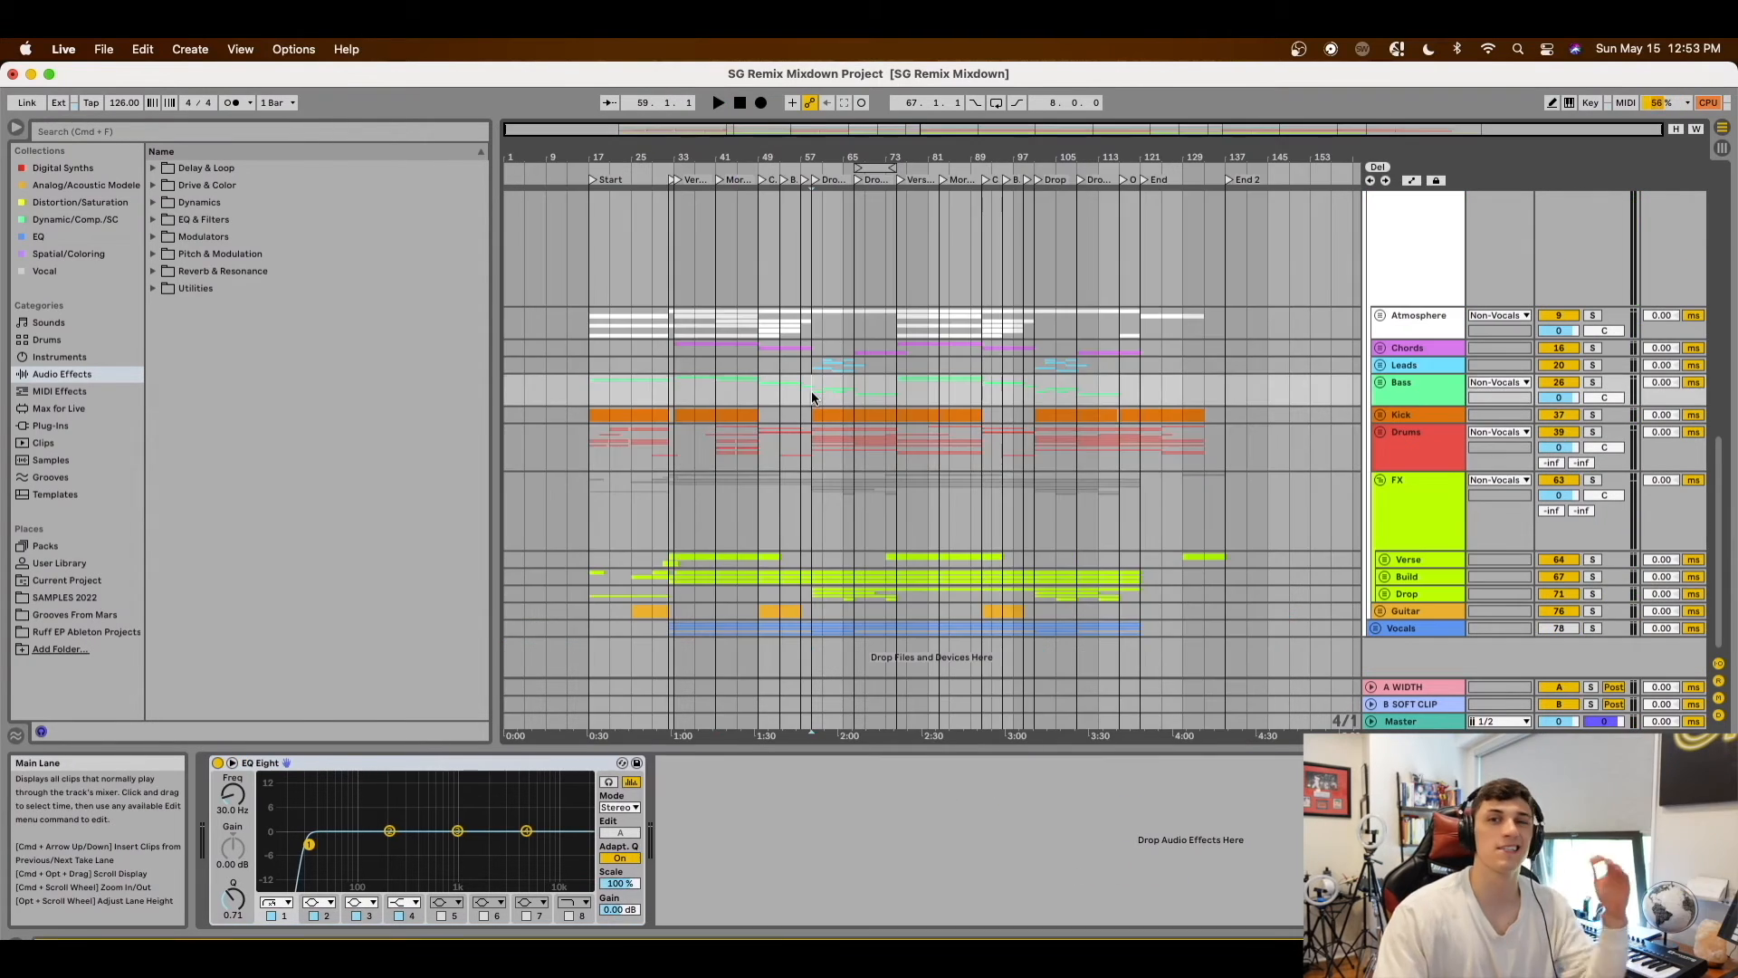
In the SG Remix Mixdown project, listen to the Leads and Bass groups soloed together from Drop 1 at bar 59
scroll(811, 391, "up", 5)
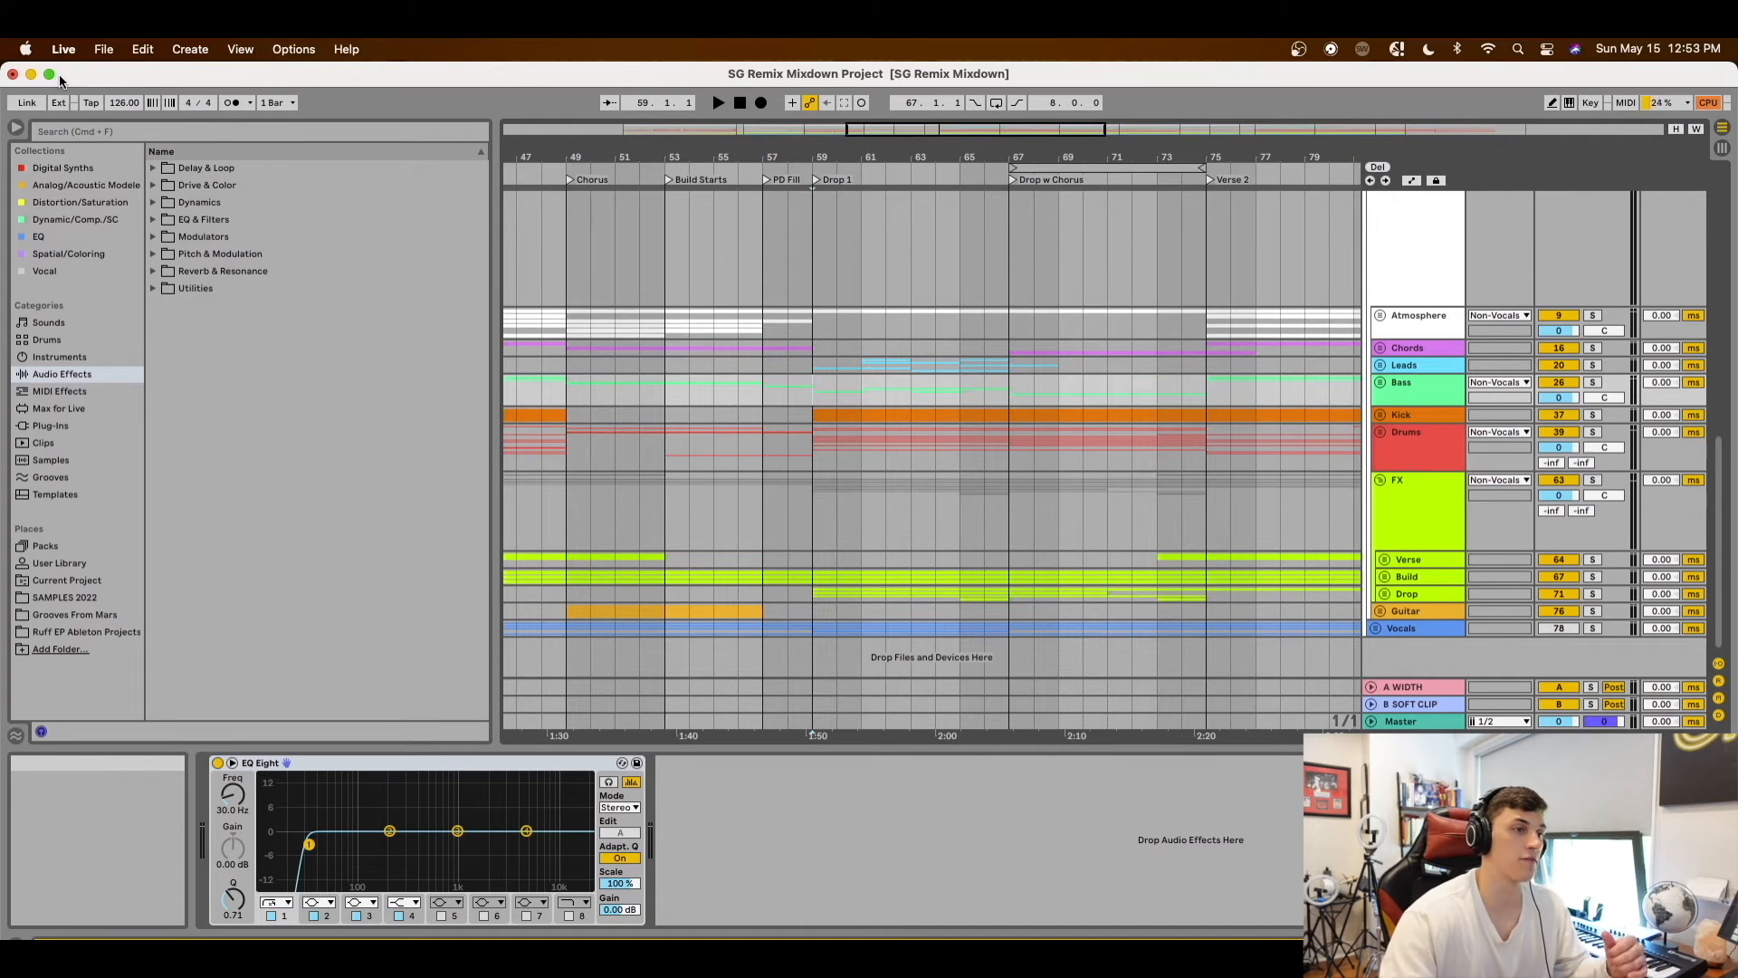
scroll(1208, 307, "up", 1)
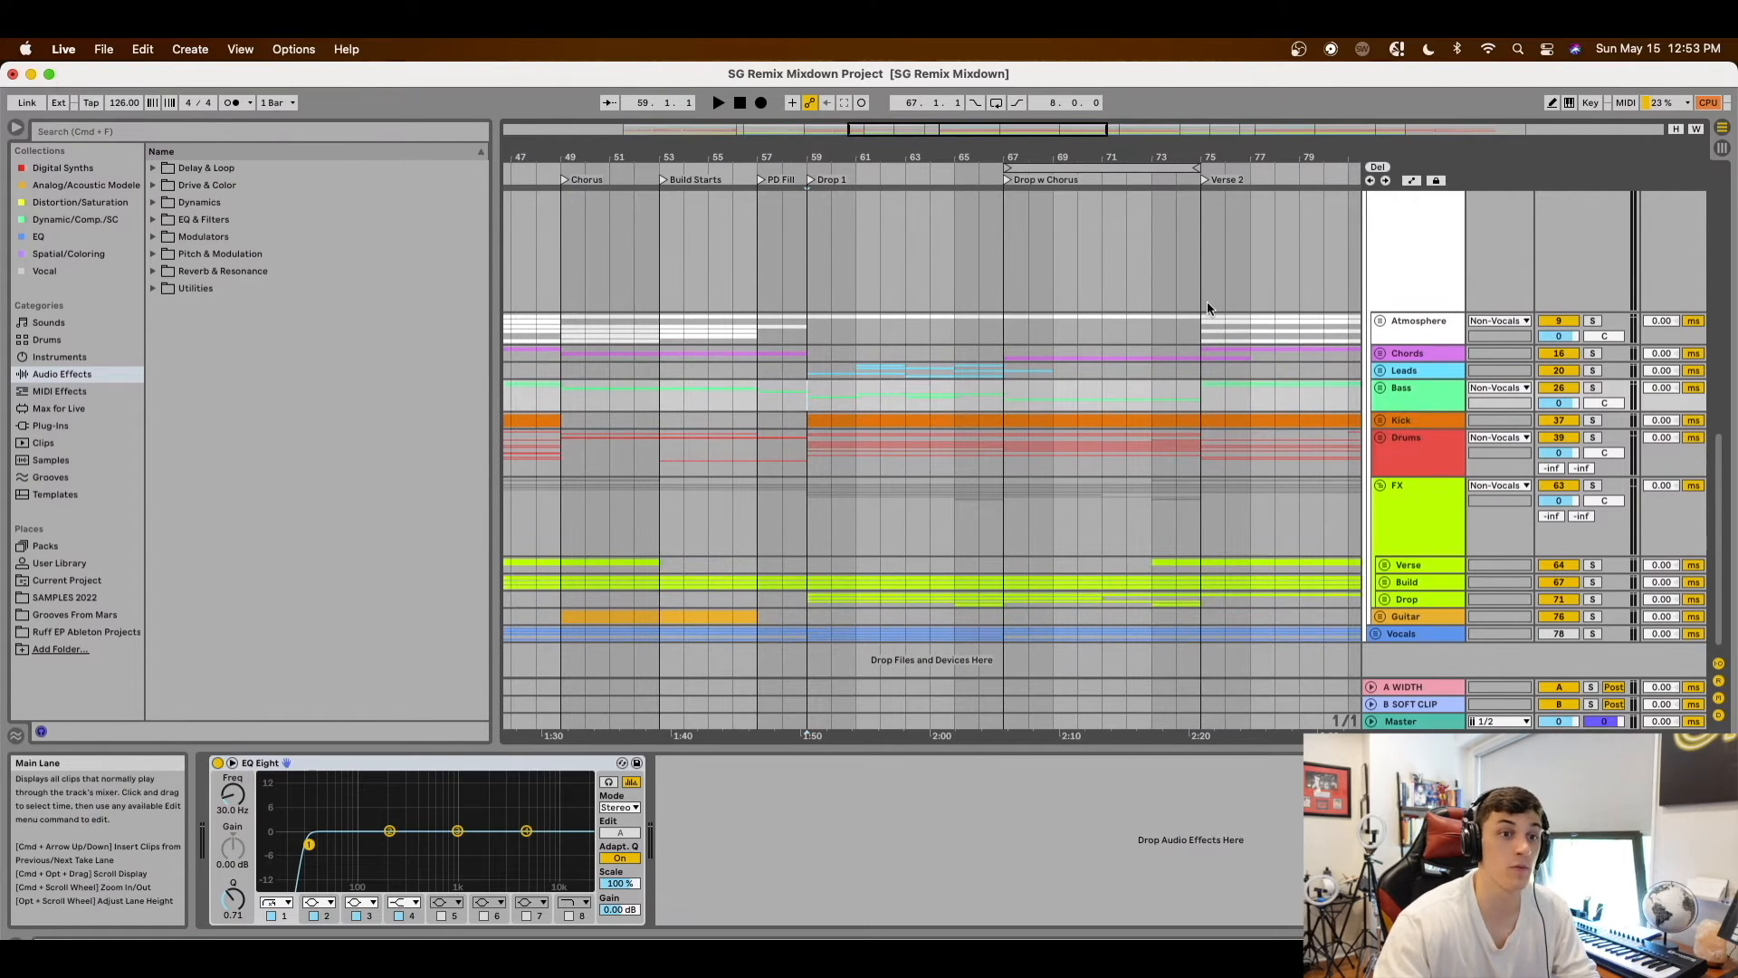
left_click(1594, 383)
left_click(1593, 397)
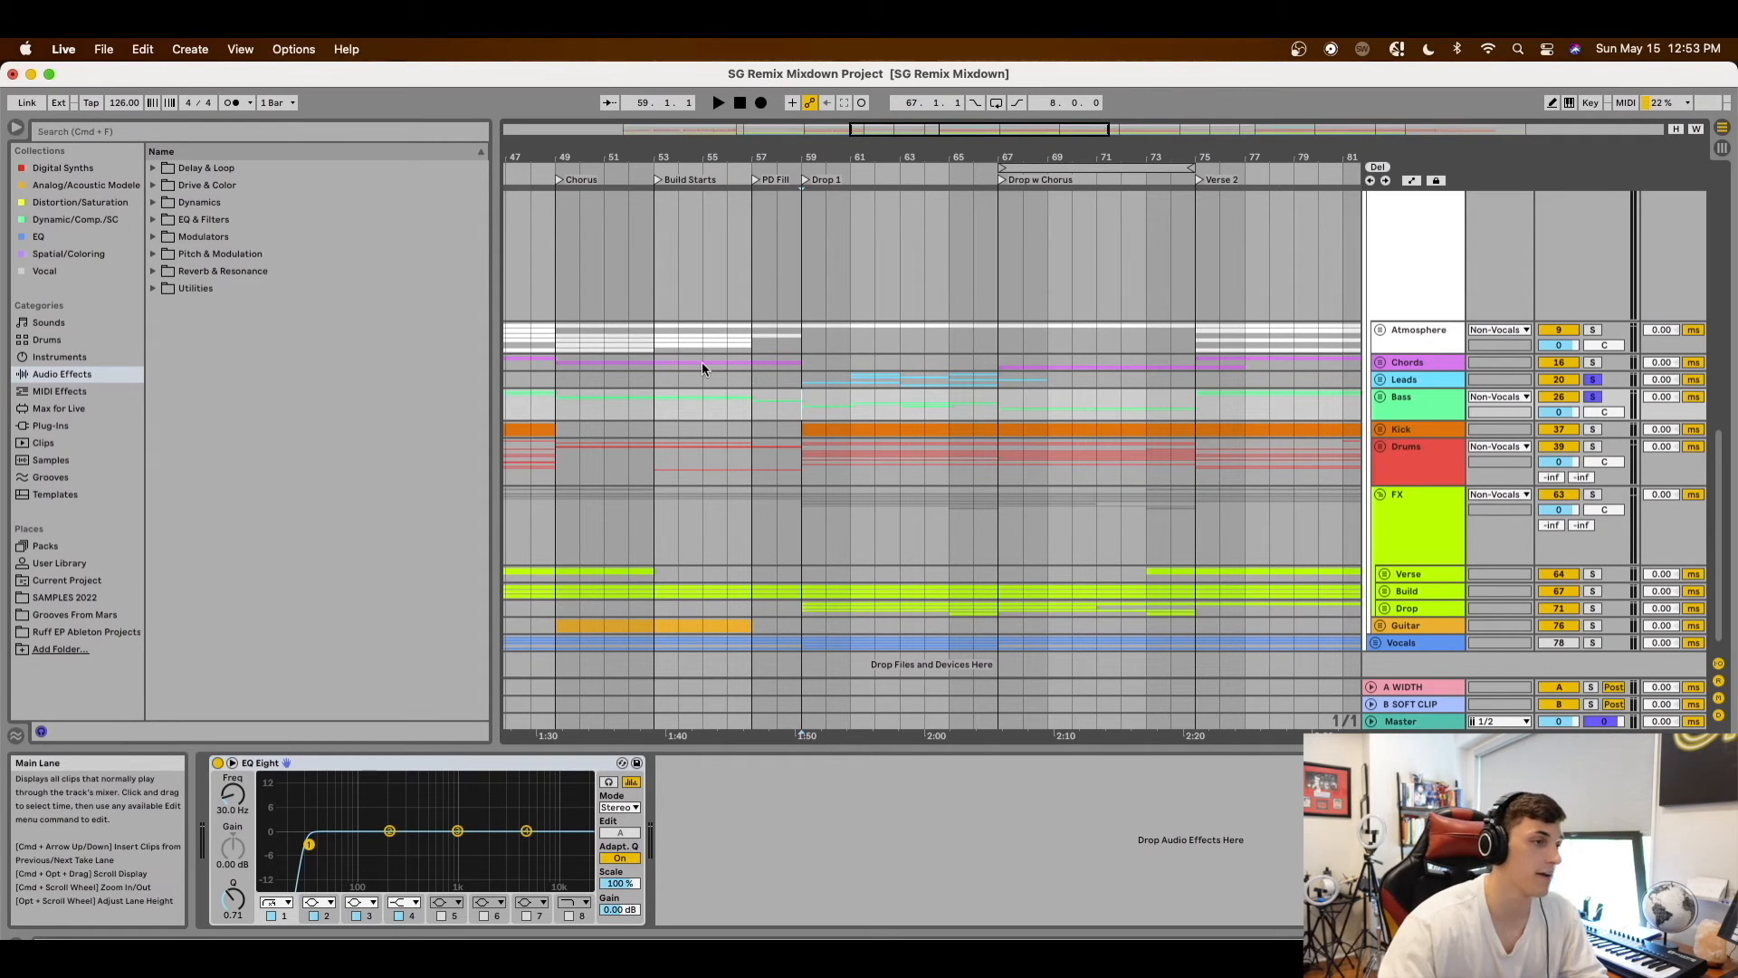
key("space")
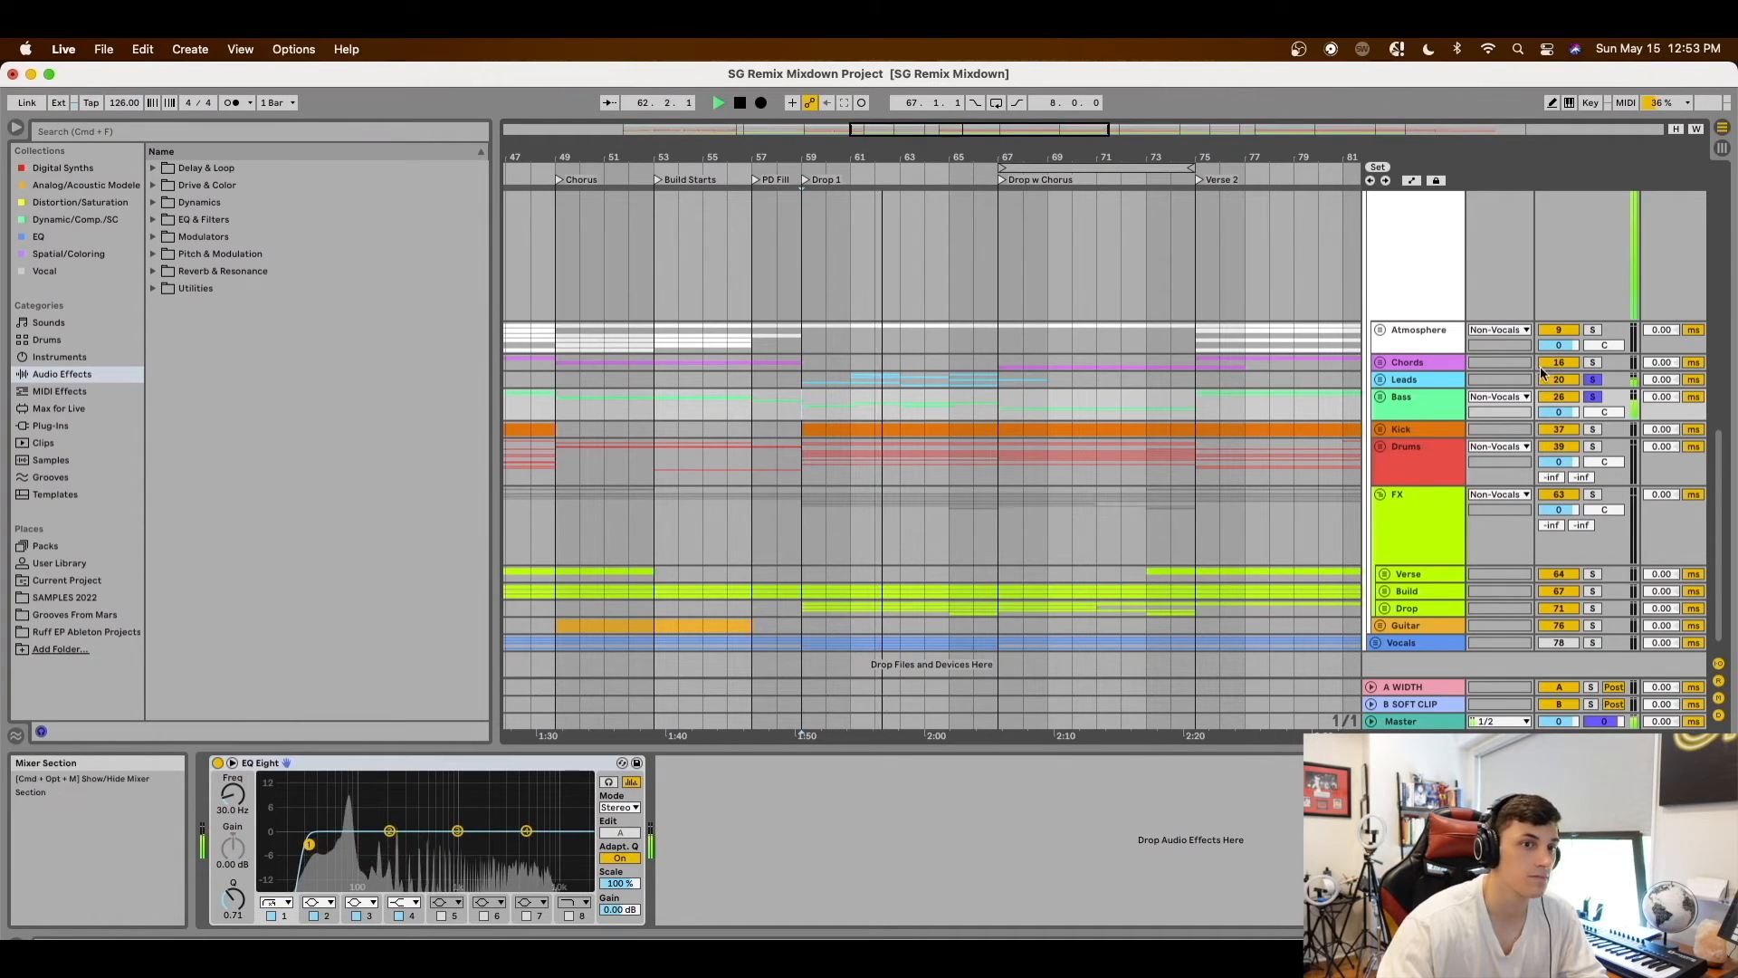
key("space")
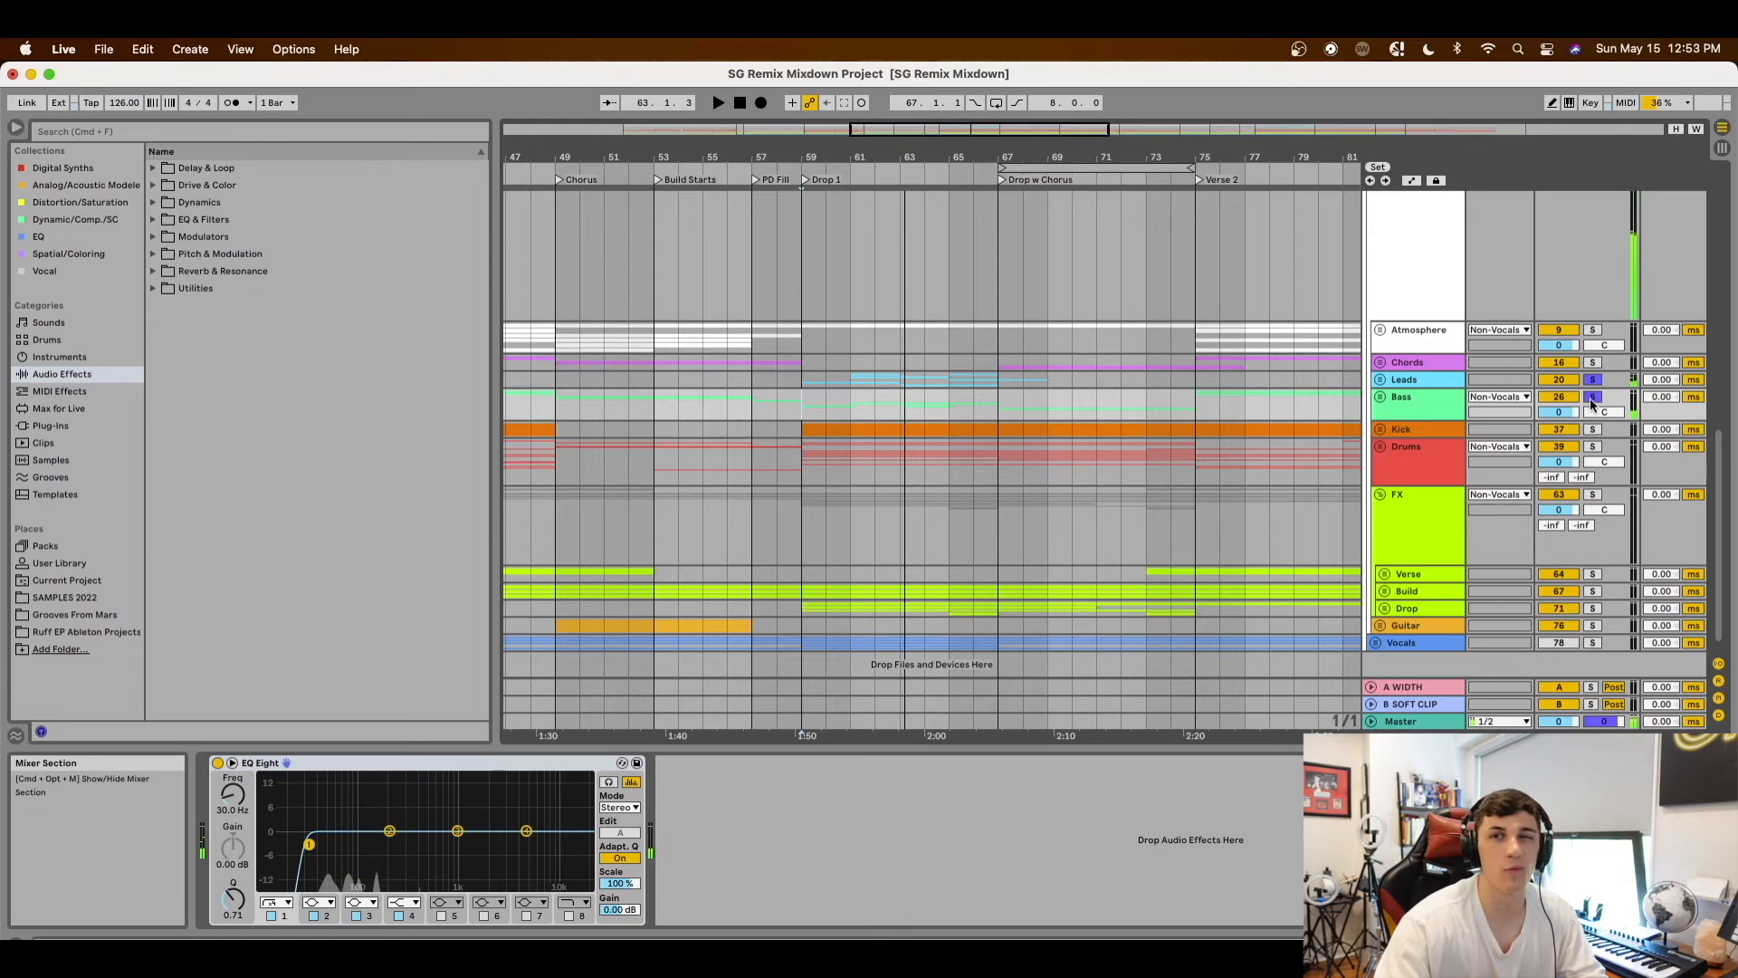
scroll(1073, 476, "down", 1)
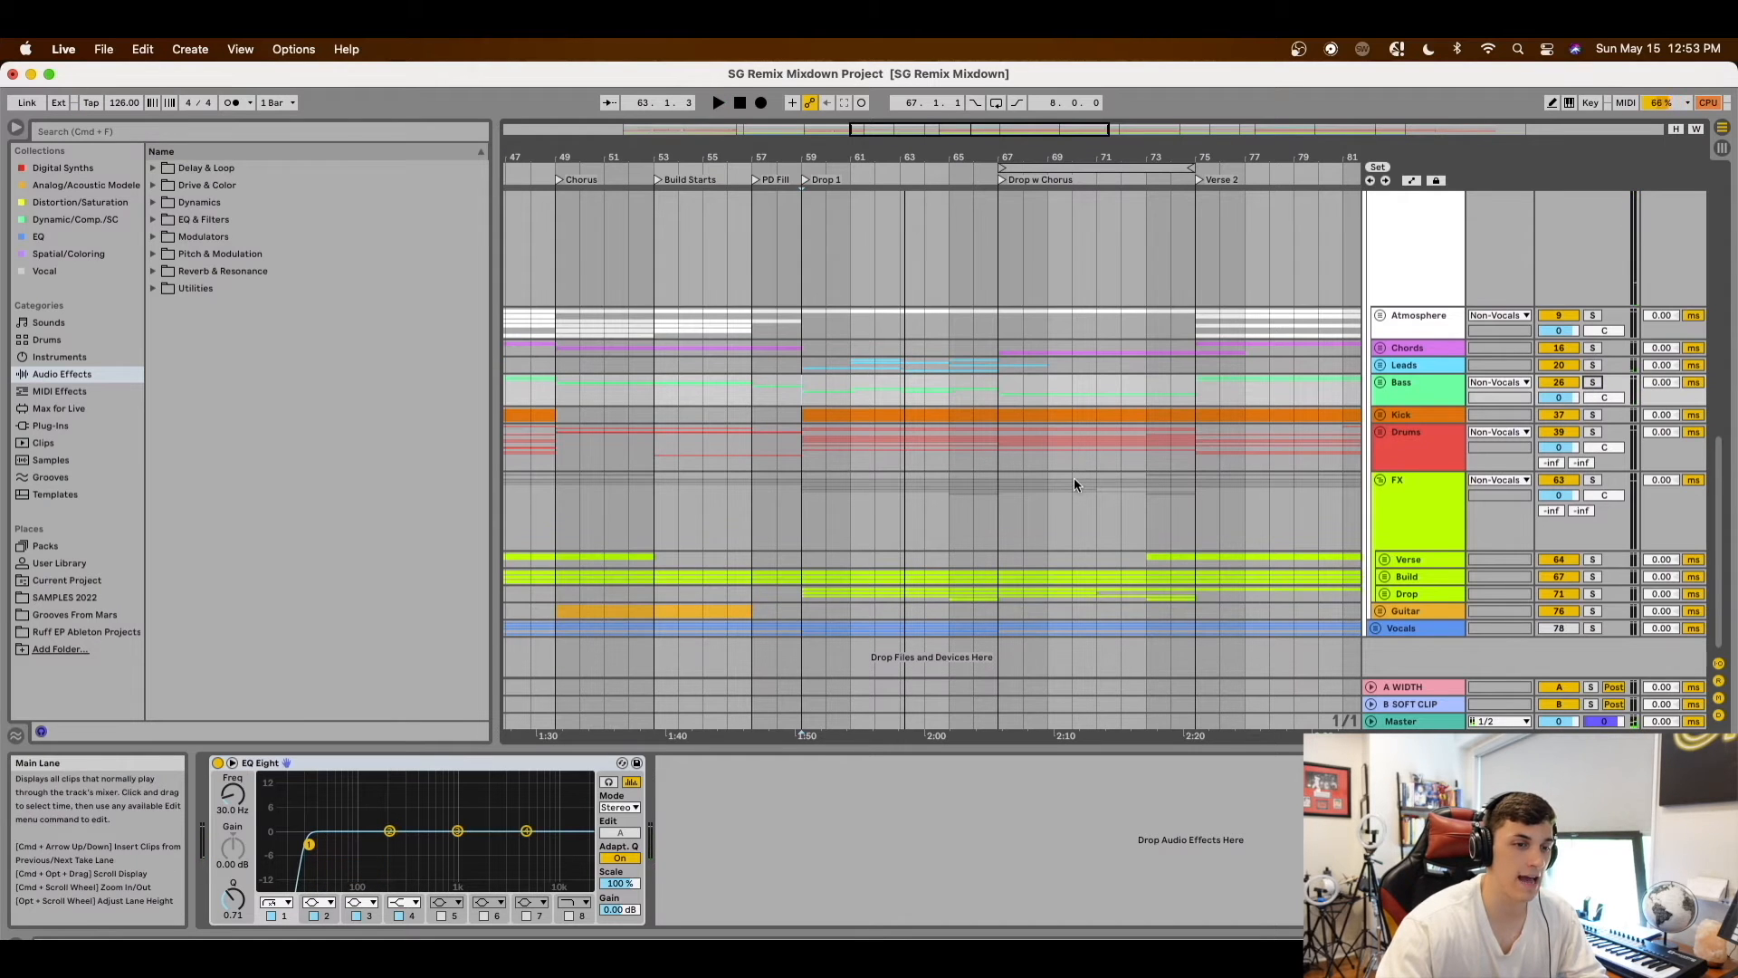
Unfold the Vocals group and play the full arrangement from the PD Fill at bar 57 into Drop 1
left_click(1376, 628)
left_click(1378, 628)
scroll(796, 438, "down", 10)
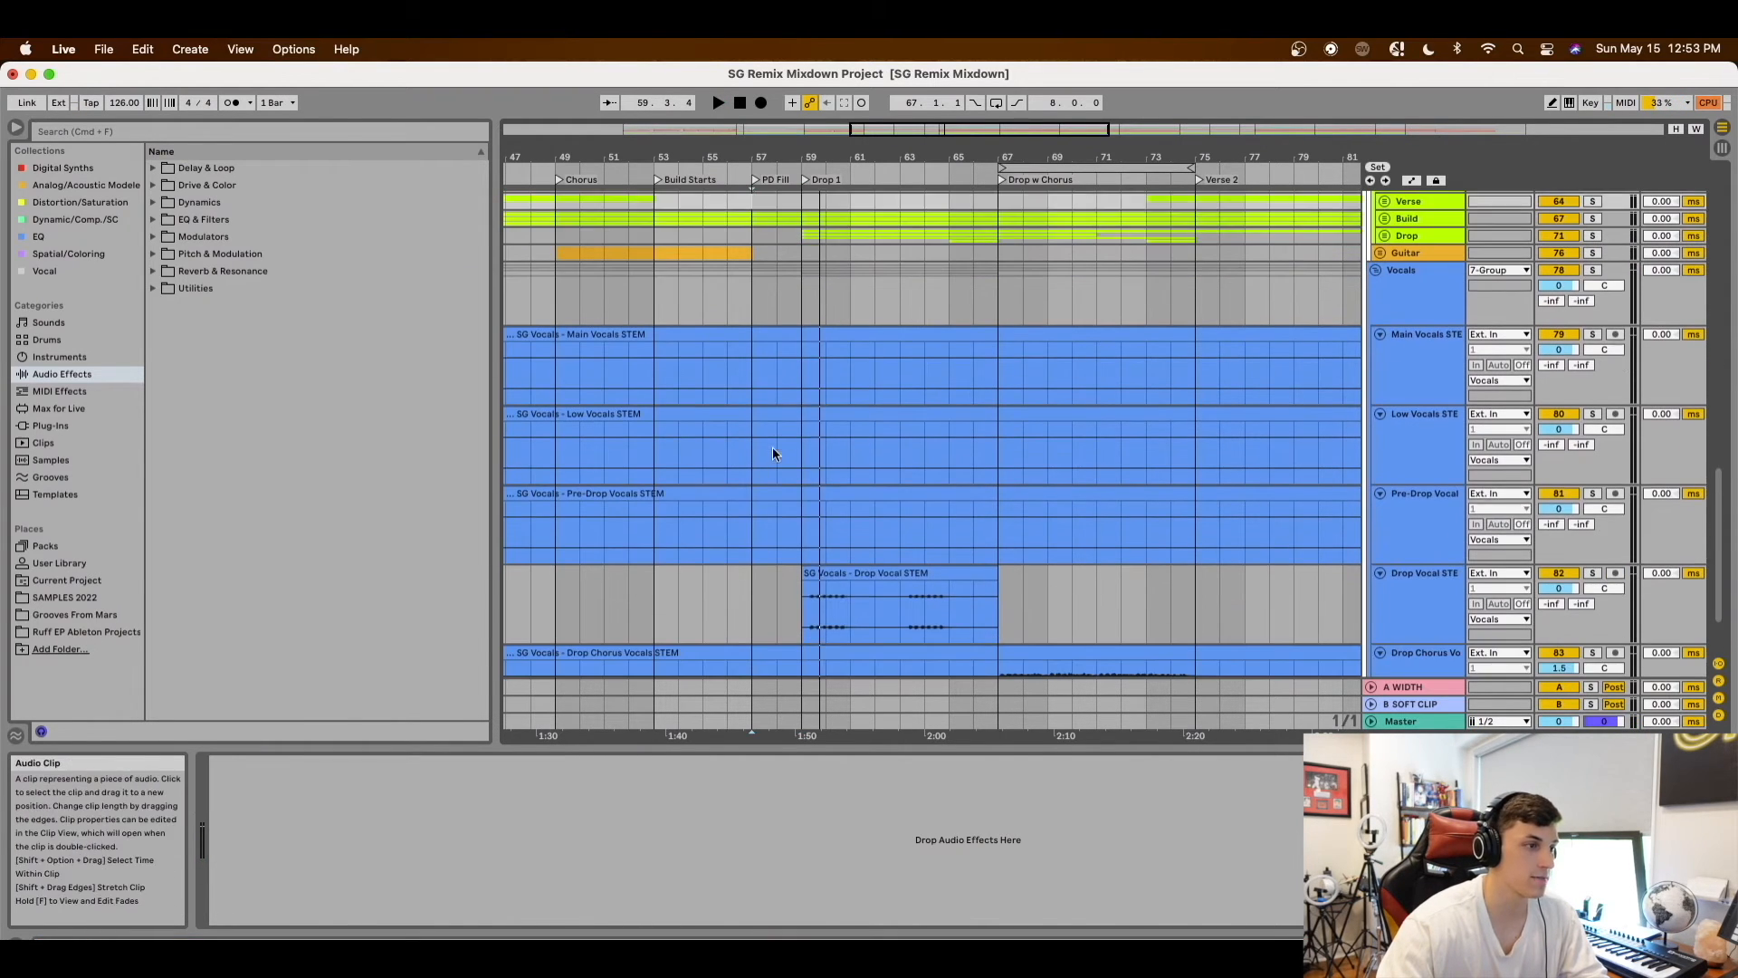
left_click(751, 534)
key("space")
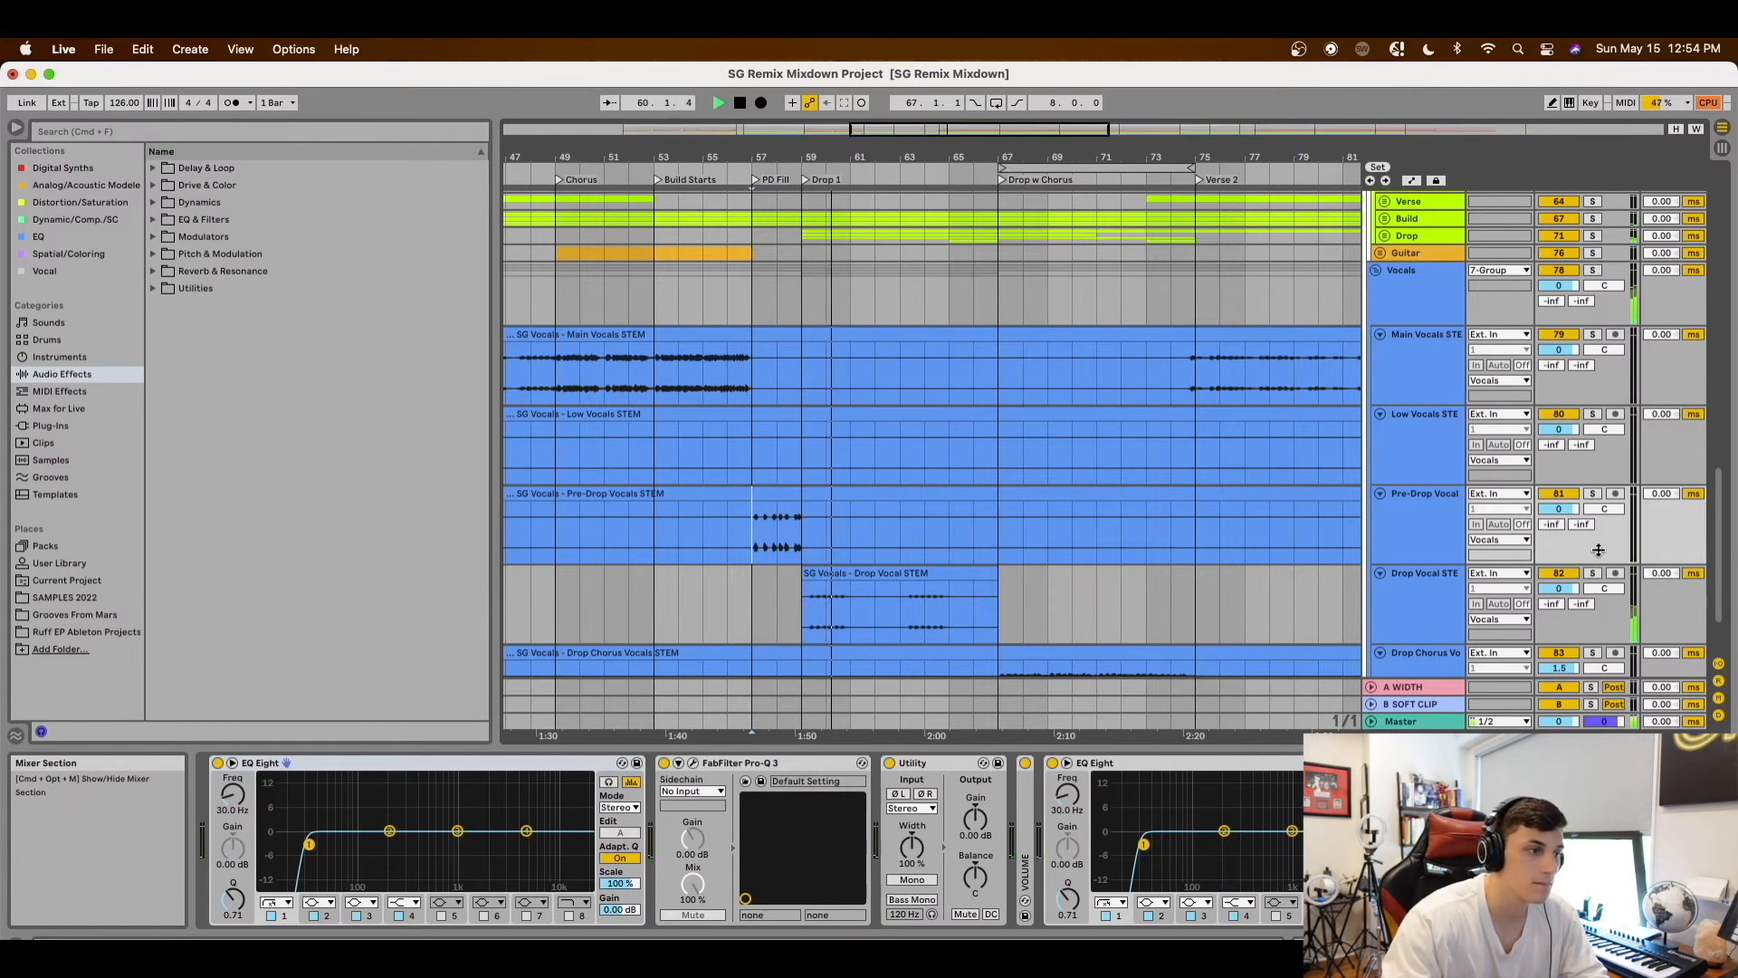
key("space")
Listen to the Drop Vocal STEM track soloed from bar 59 and again from just before bar 61
left_click(802, 617)
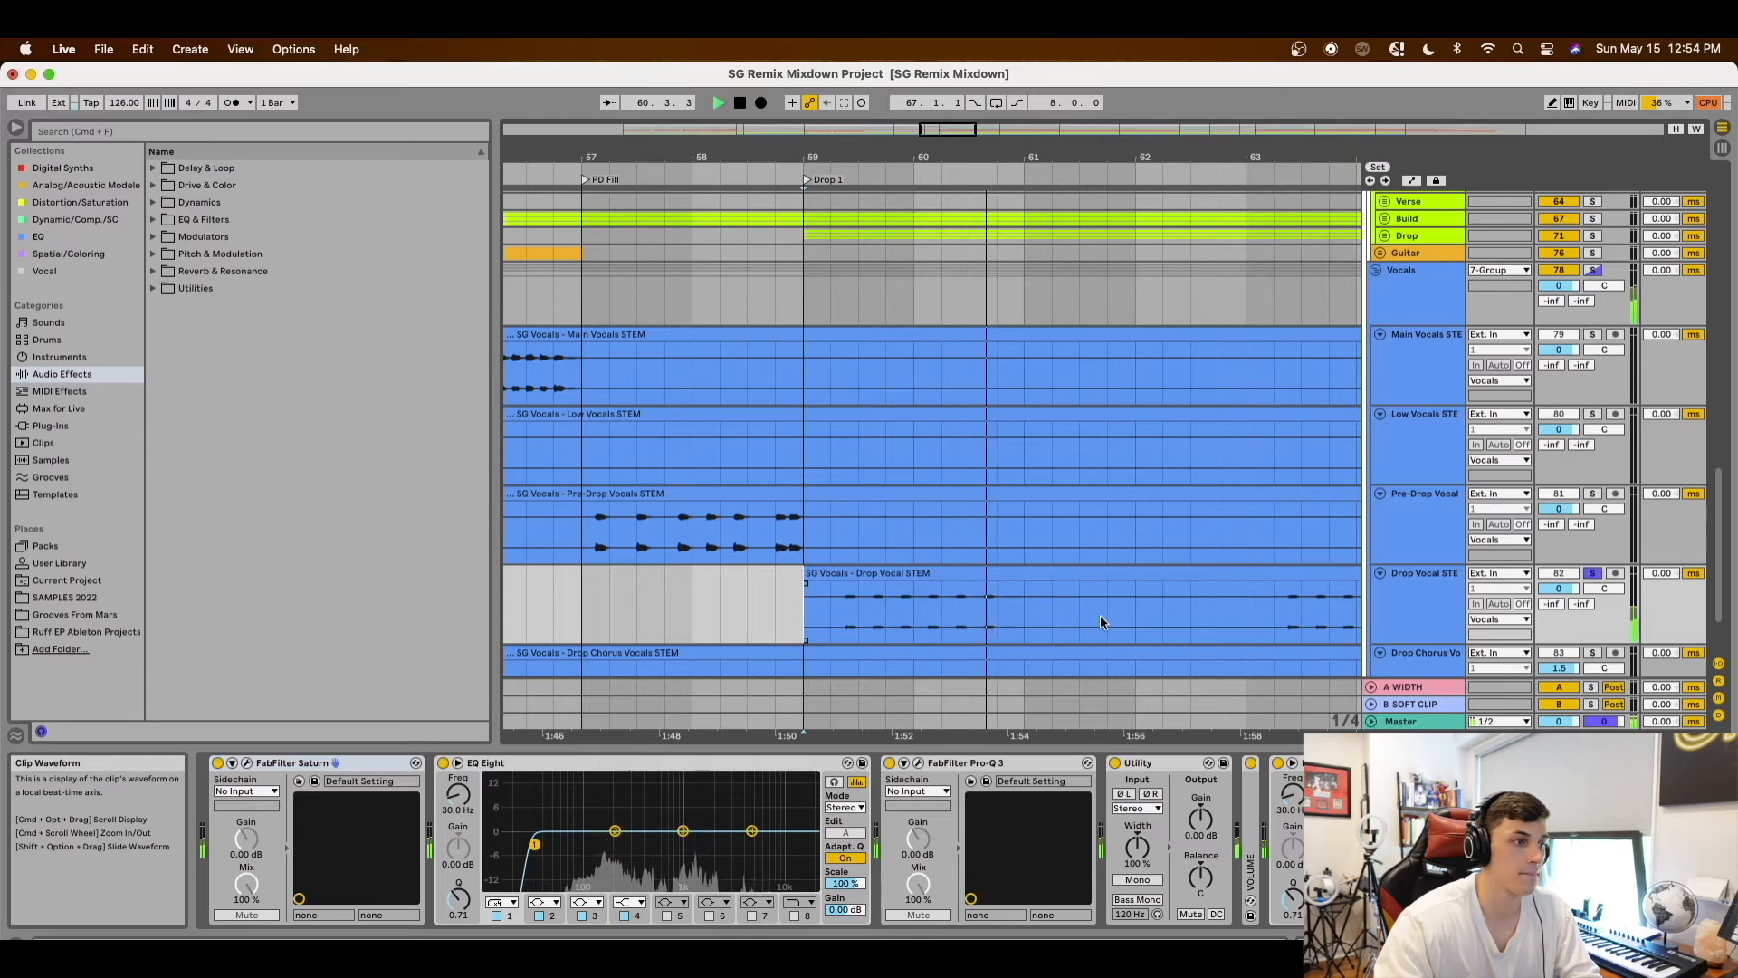
key("space")
left_click(747, 534)
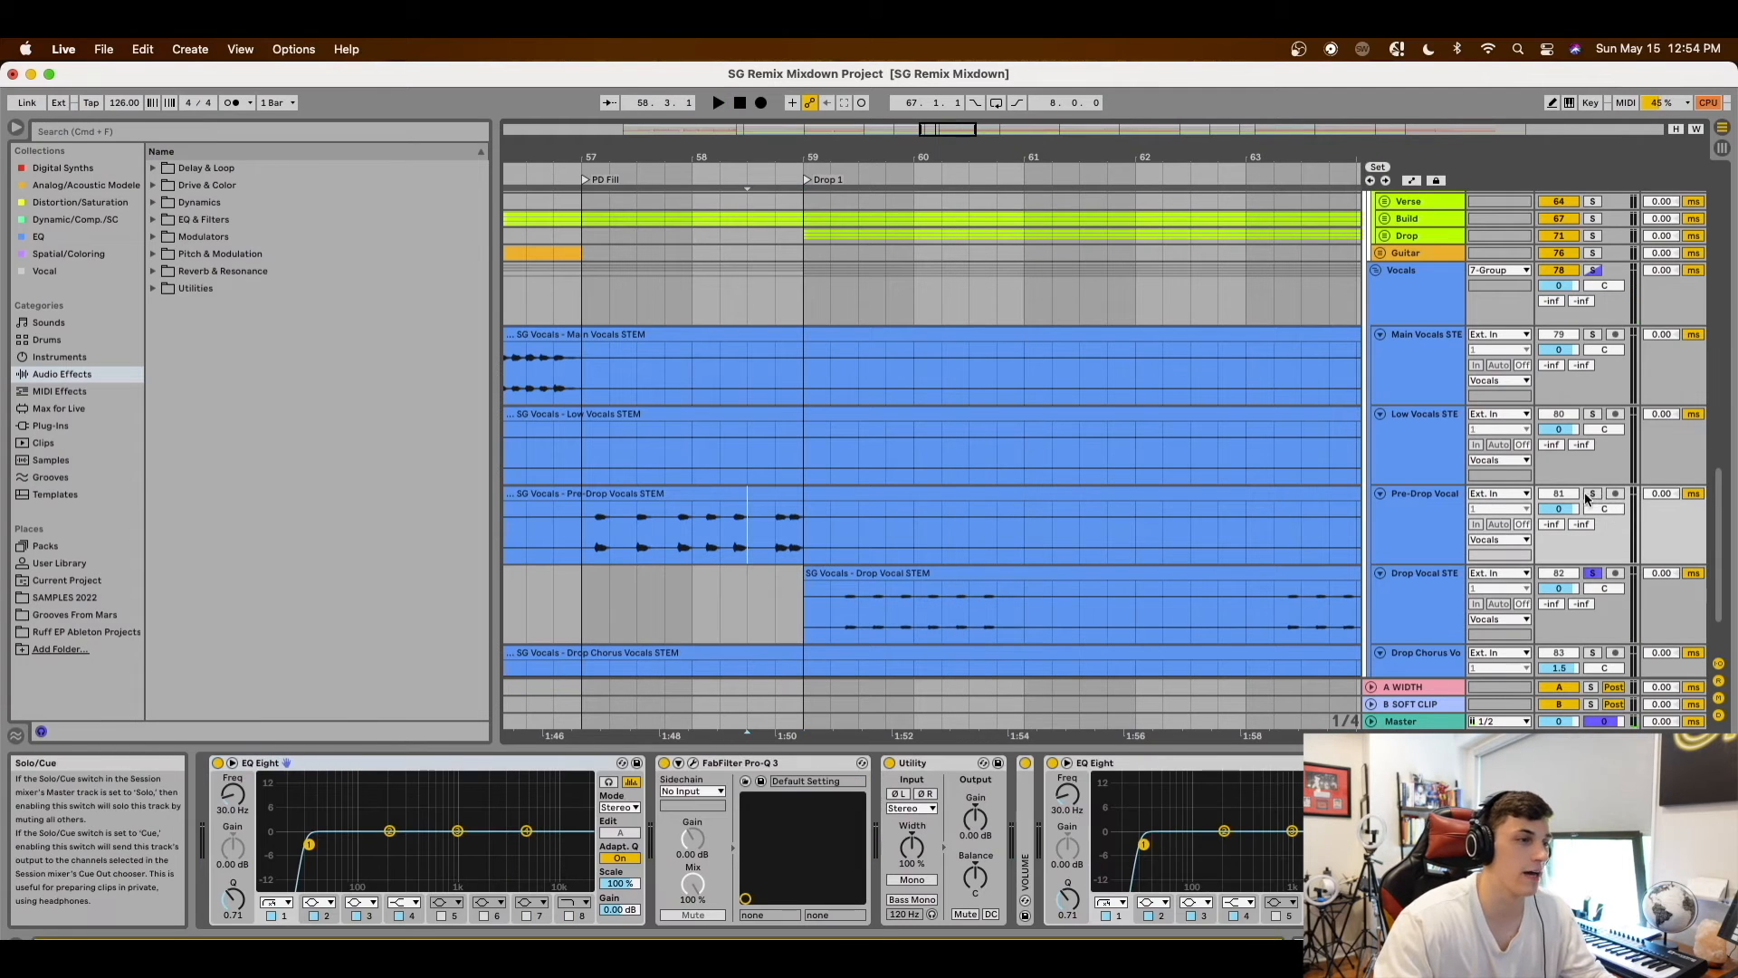
scroll(784, 509, "down", 3)
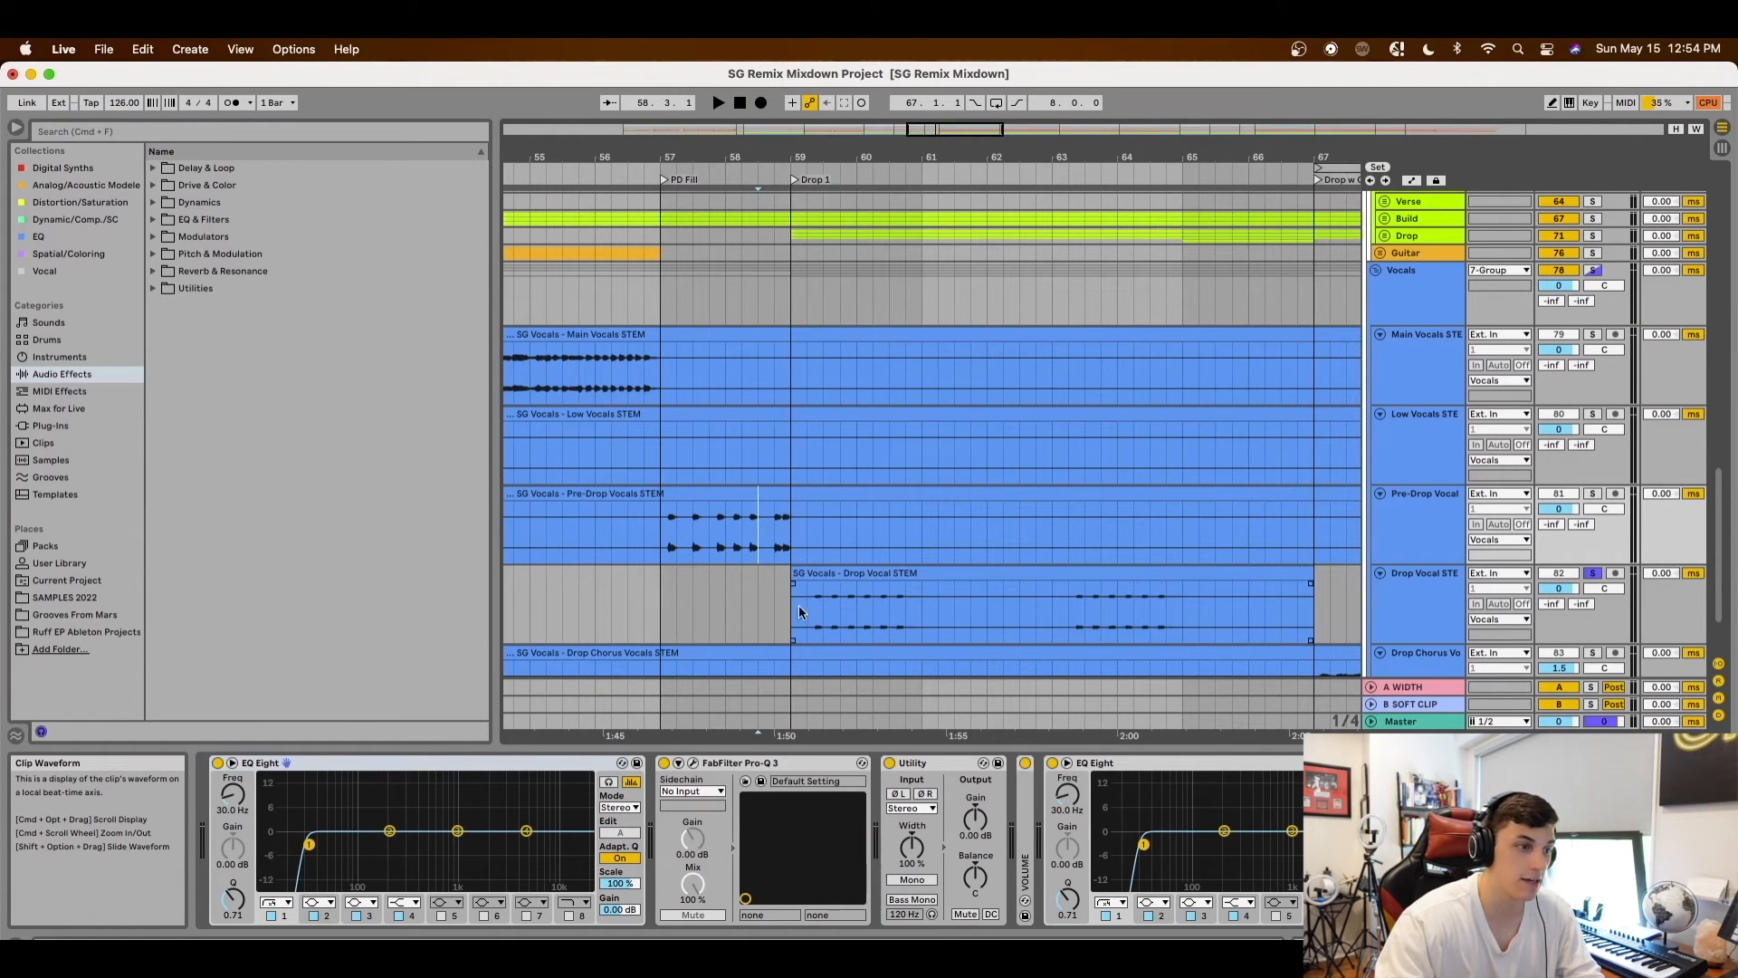
left_click(924, 607)
key("space")
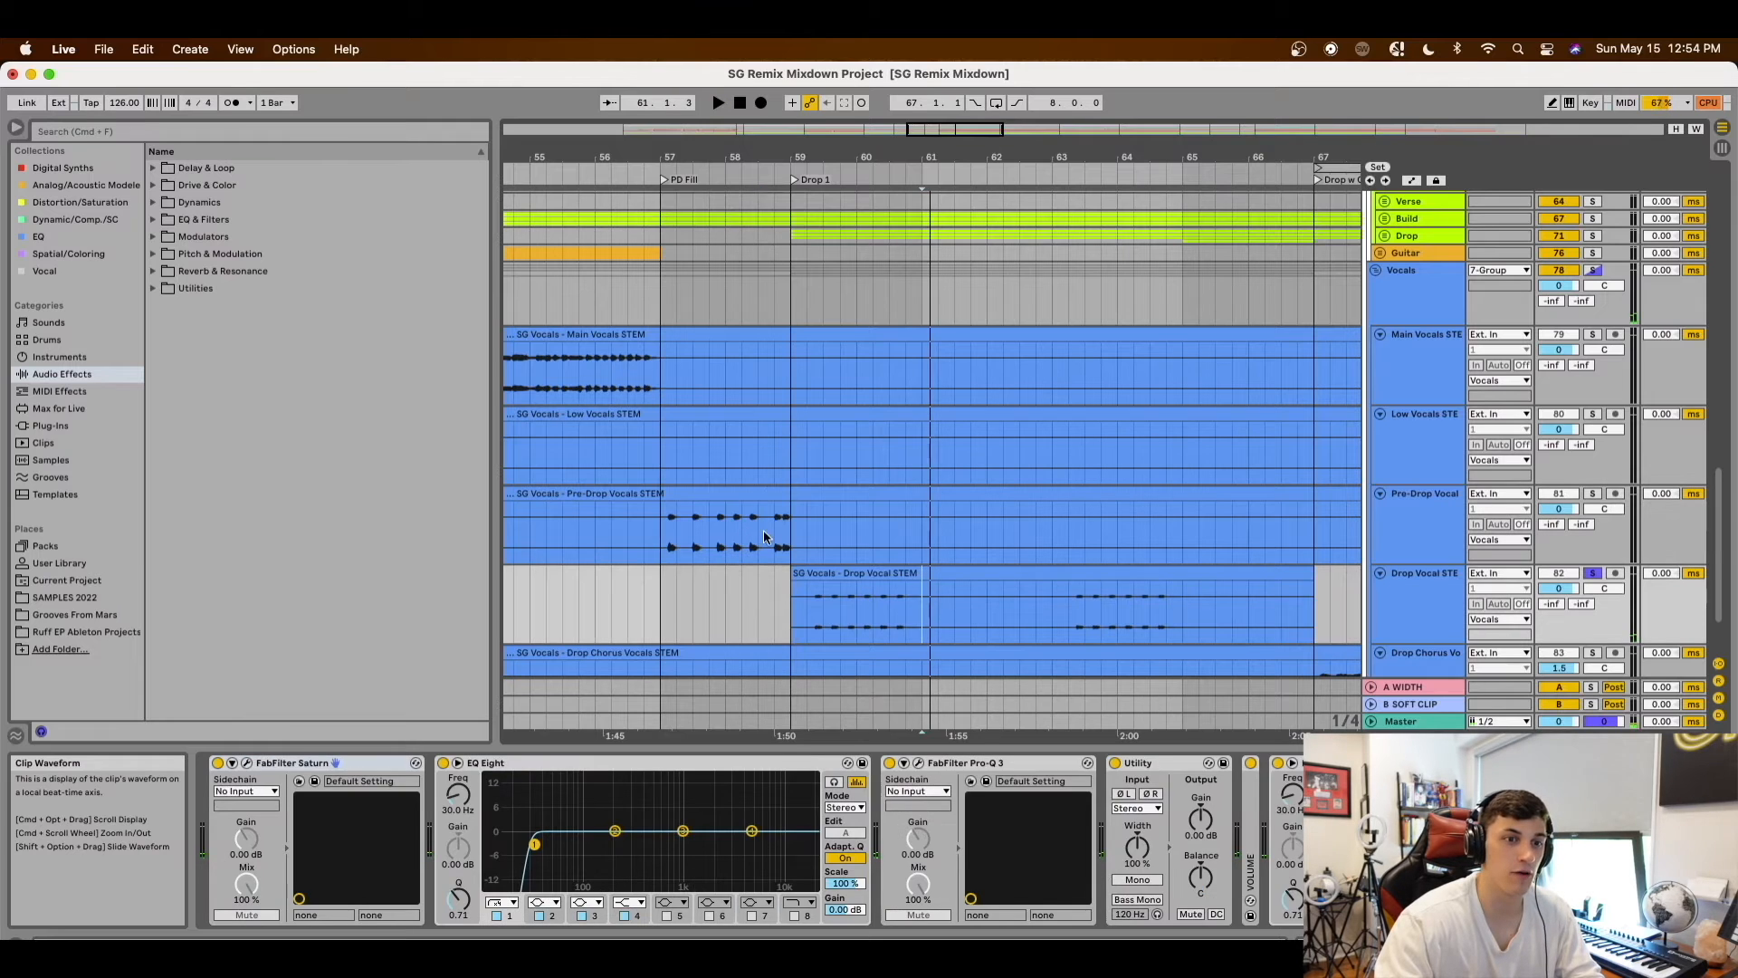
Listen to the Pre-Drop and Drop vocal stems soloed together across the transition into Drop 1, and fold the Vocals group
left_click(774, 537)
key("space")
left_click(1593, 493)
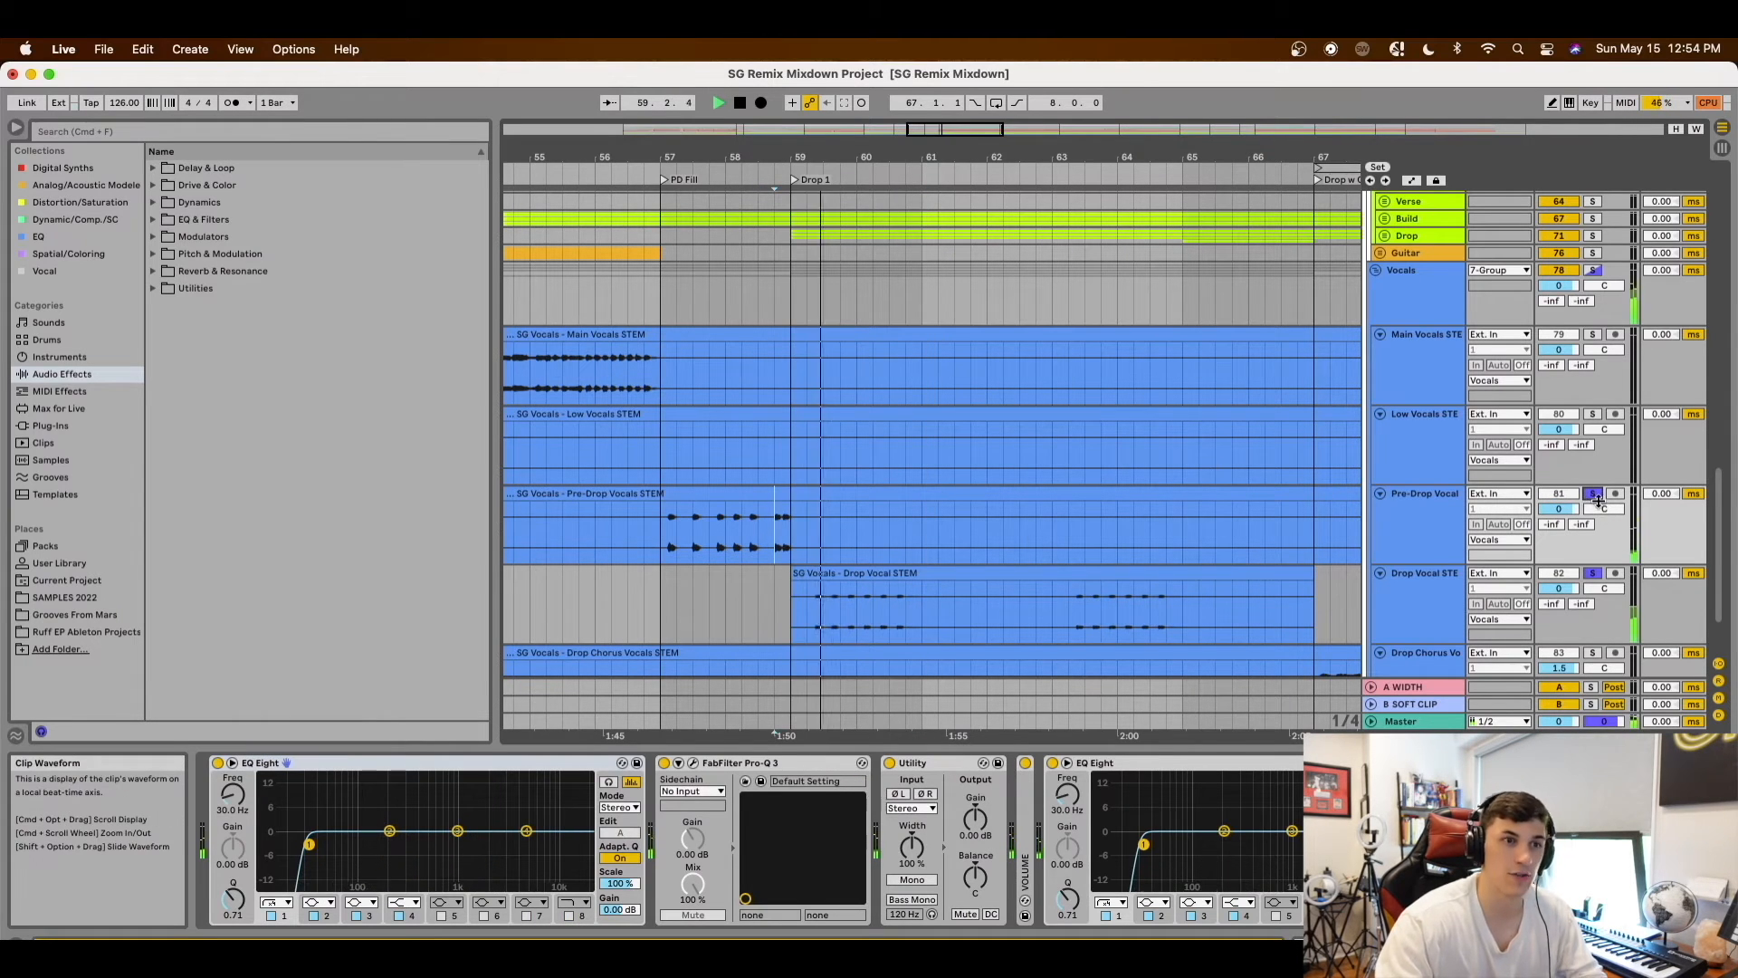
key("space")
left_click(1376, 269)
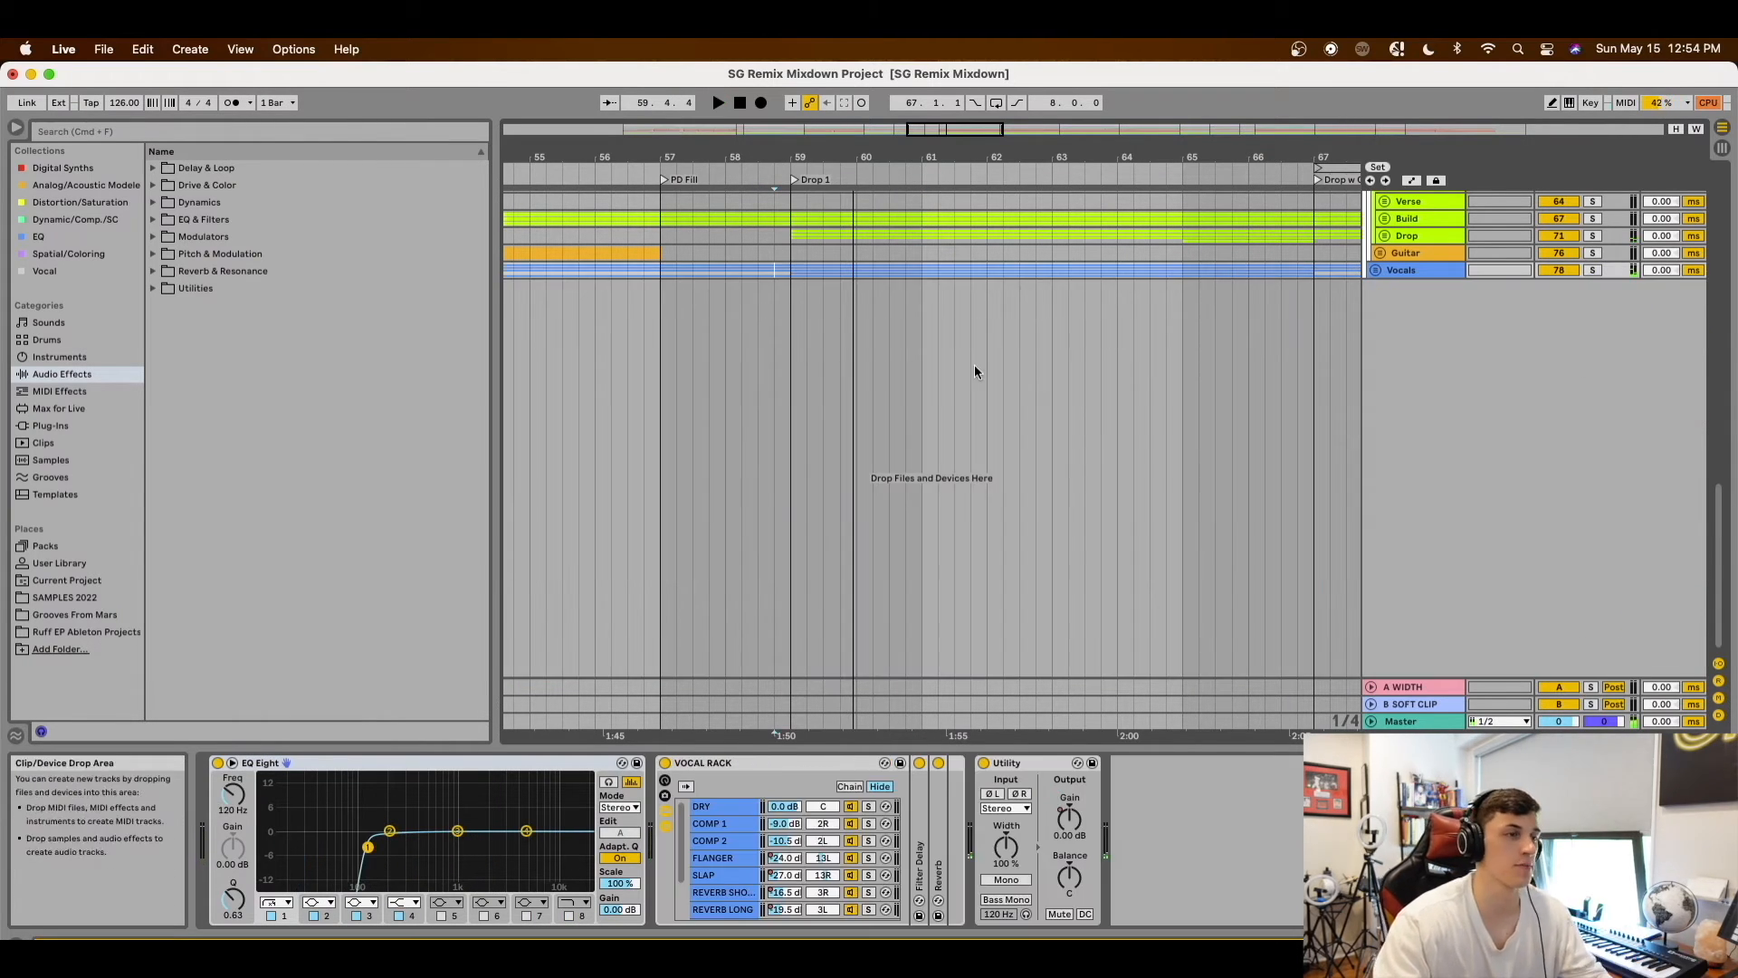
Unfold the Bass group and its Drop subgroup to show the individual bass stems
scroll(983, 346, "up", 5)
scroll(978, 346, "down", 5)
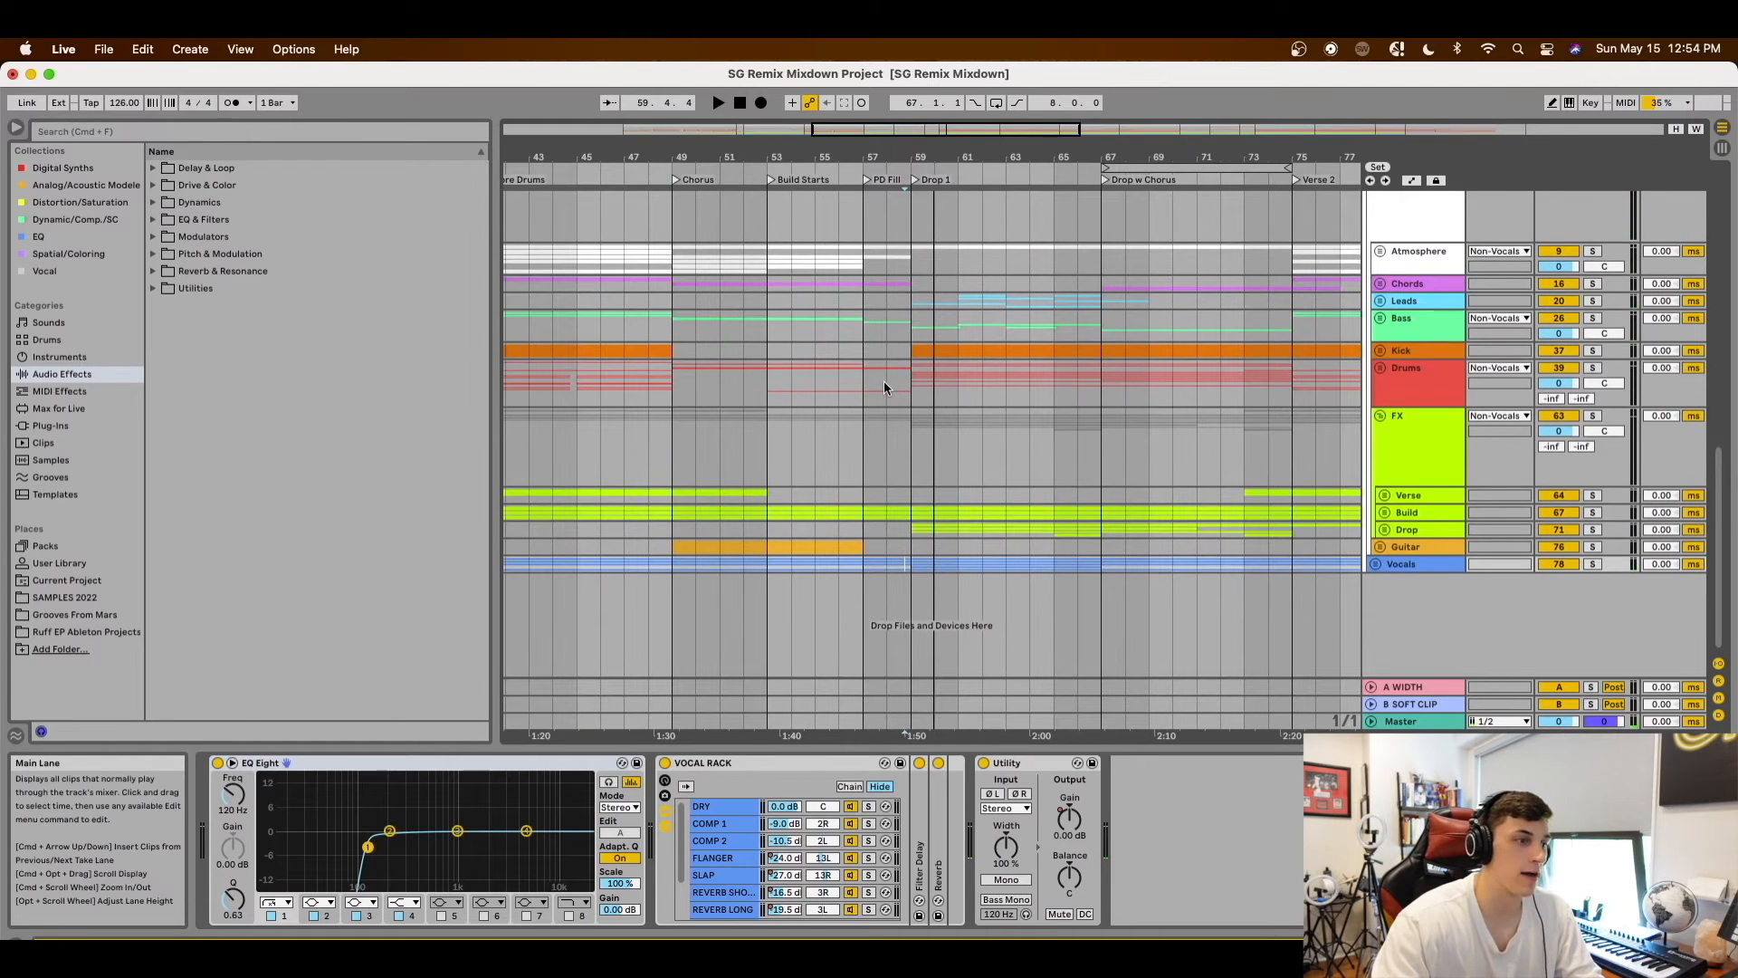
scroll(882, 388, "up", 2)
scroll(883, 387, "right", 2)
left_click(1411, 344)
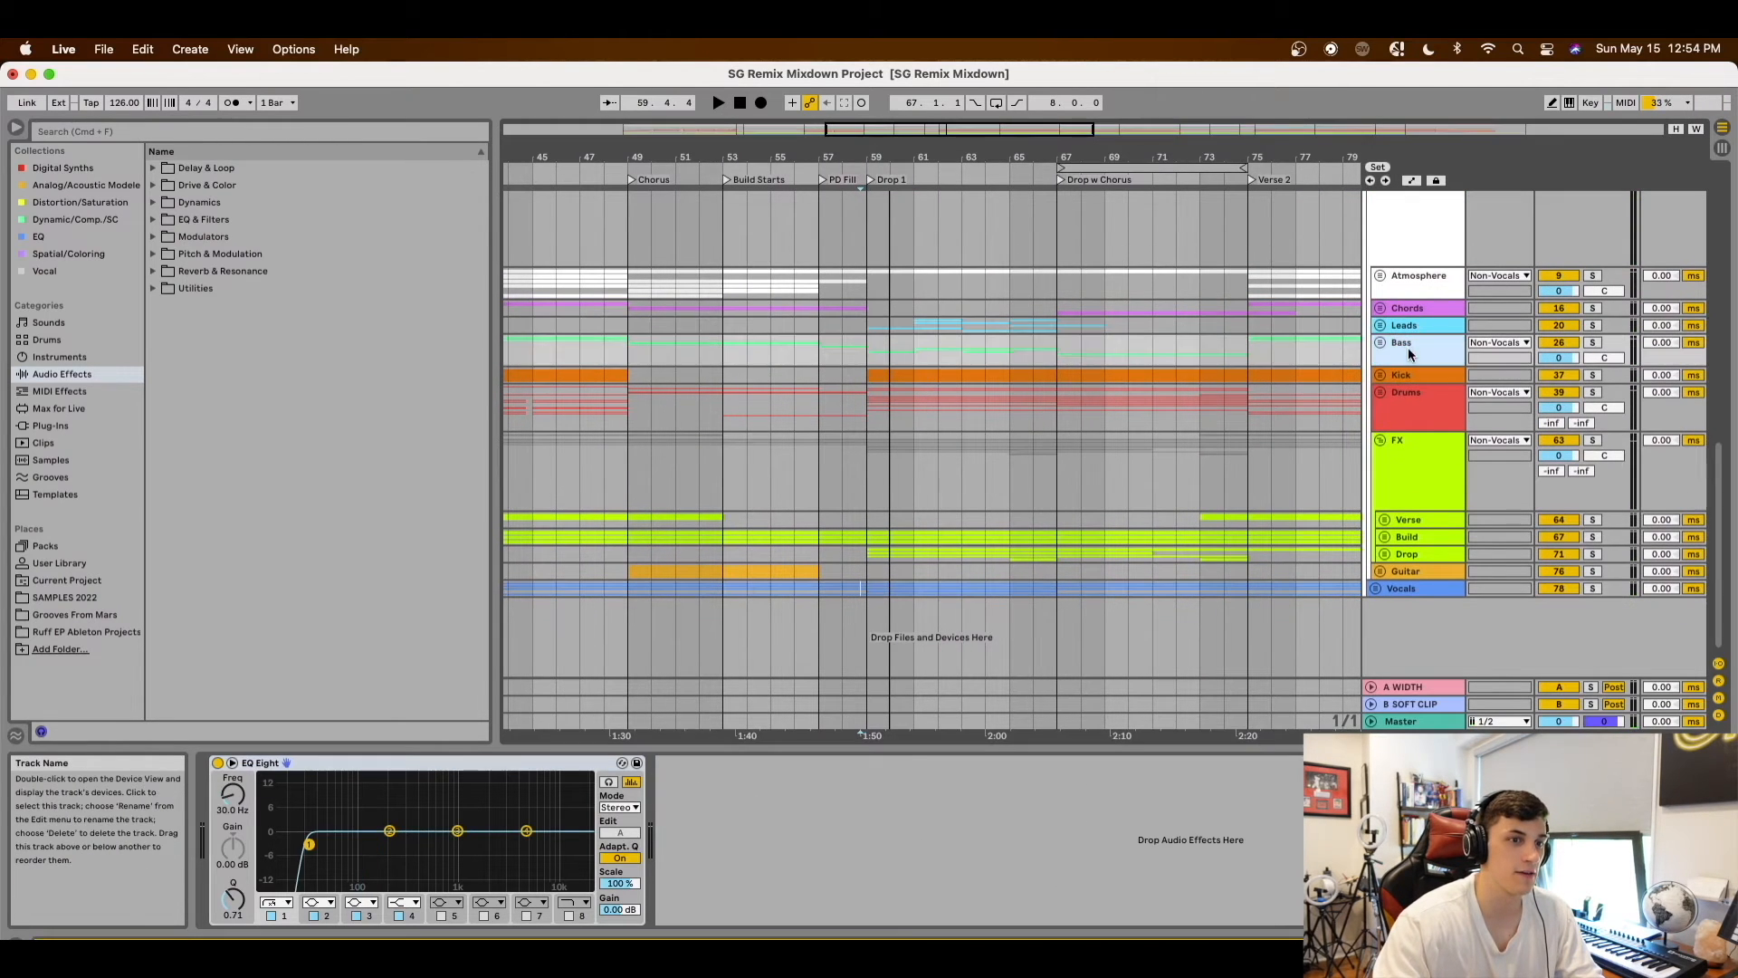
left_click(1379, 342)
left_click(1393, 456)
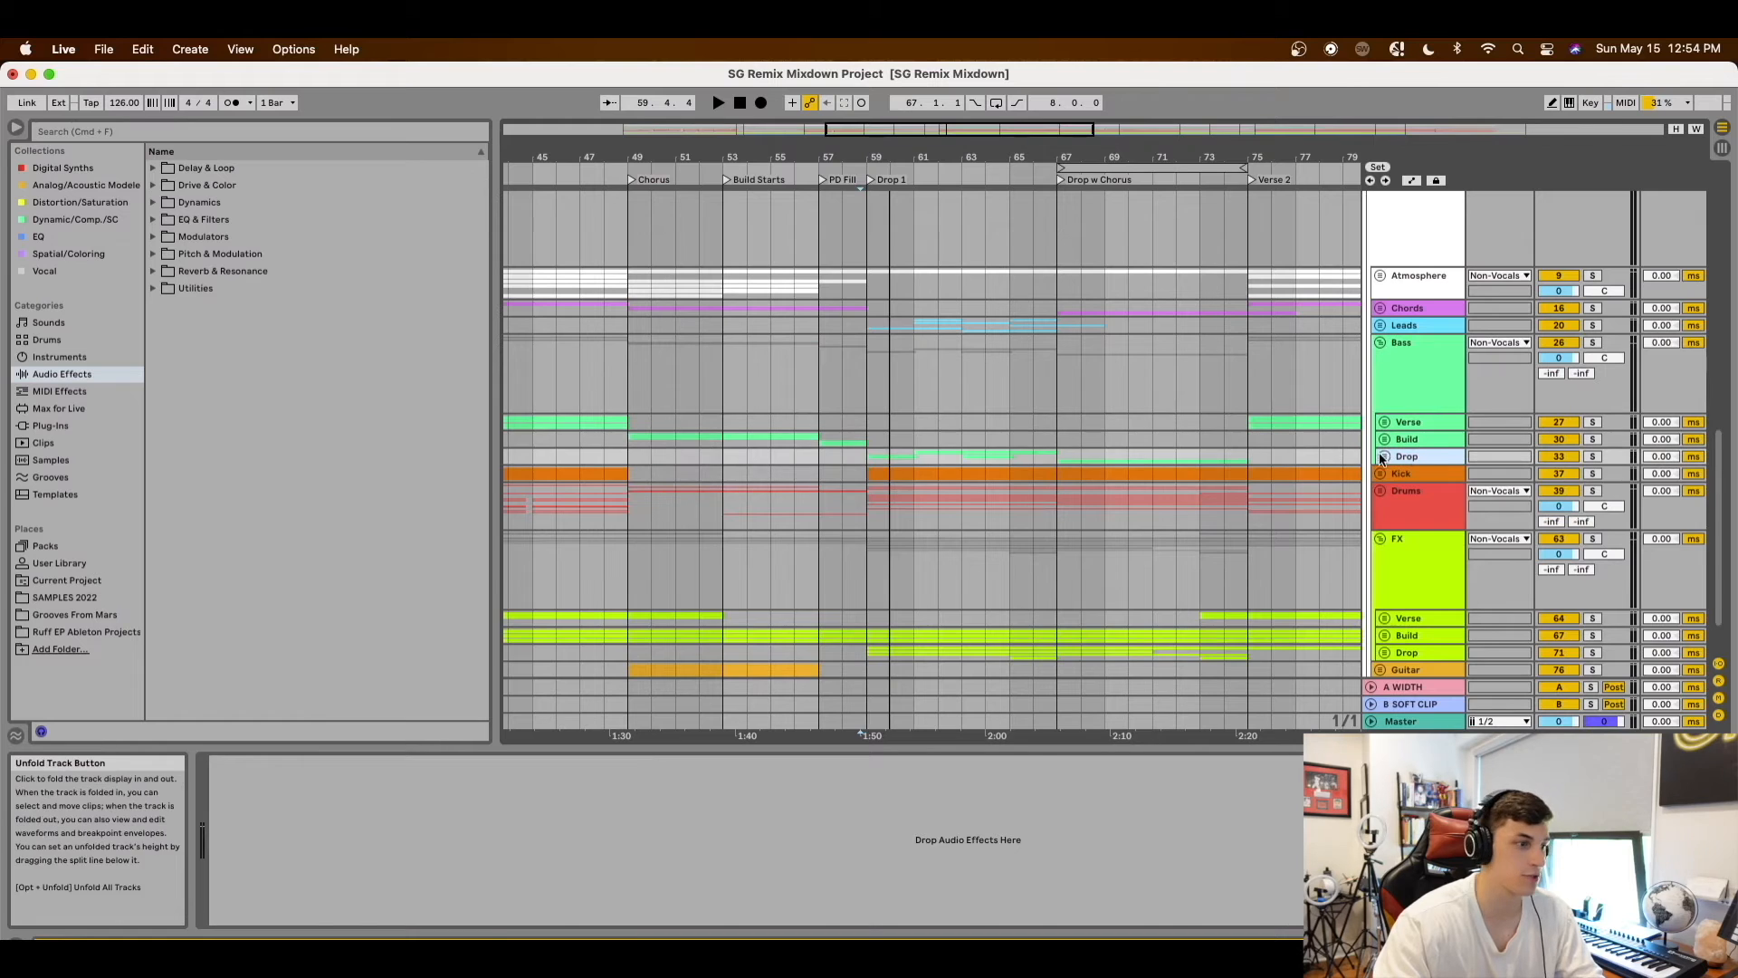
left_click(1383, 456)
Examine the Drop Gritty, Drop Bouncy and Drop Bass Pt. 2 stem tracks and their device chains
left_click(1410, 518)
scroll(1421, 579, "down", 2)
scroll(1247, 882, "right", 5)
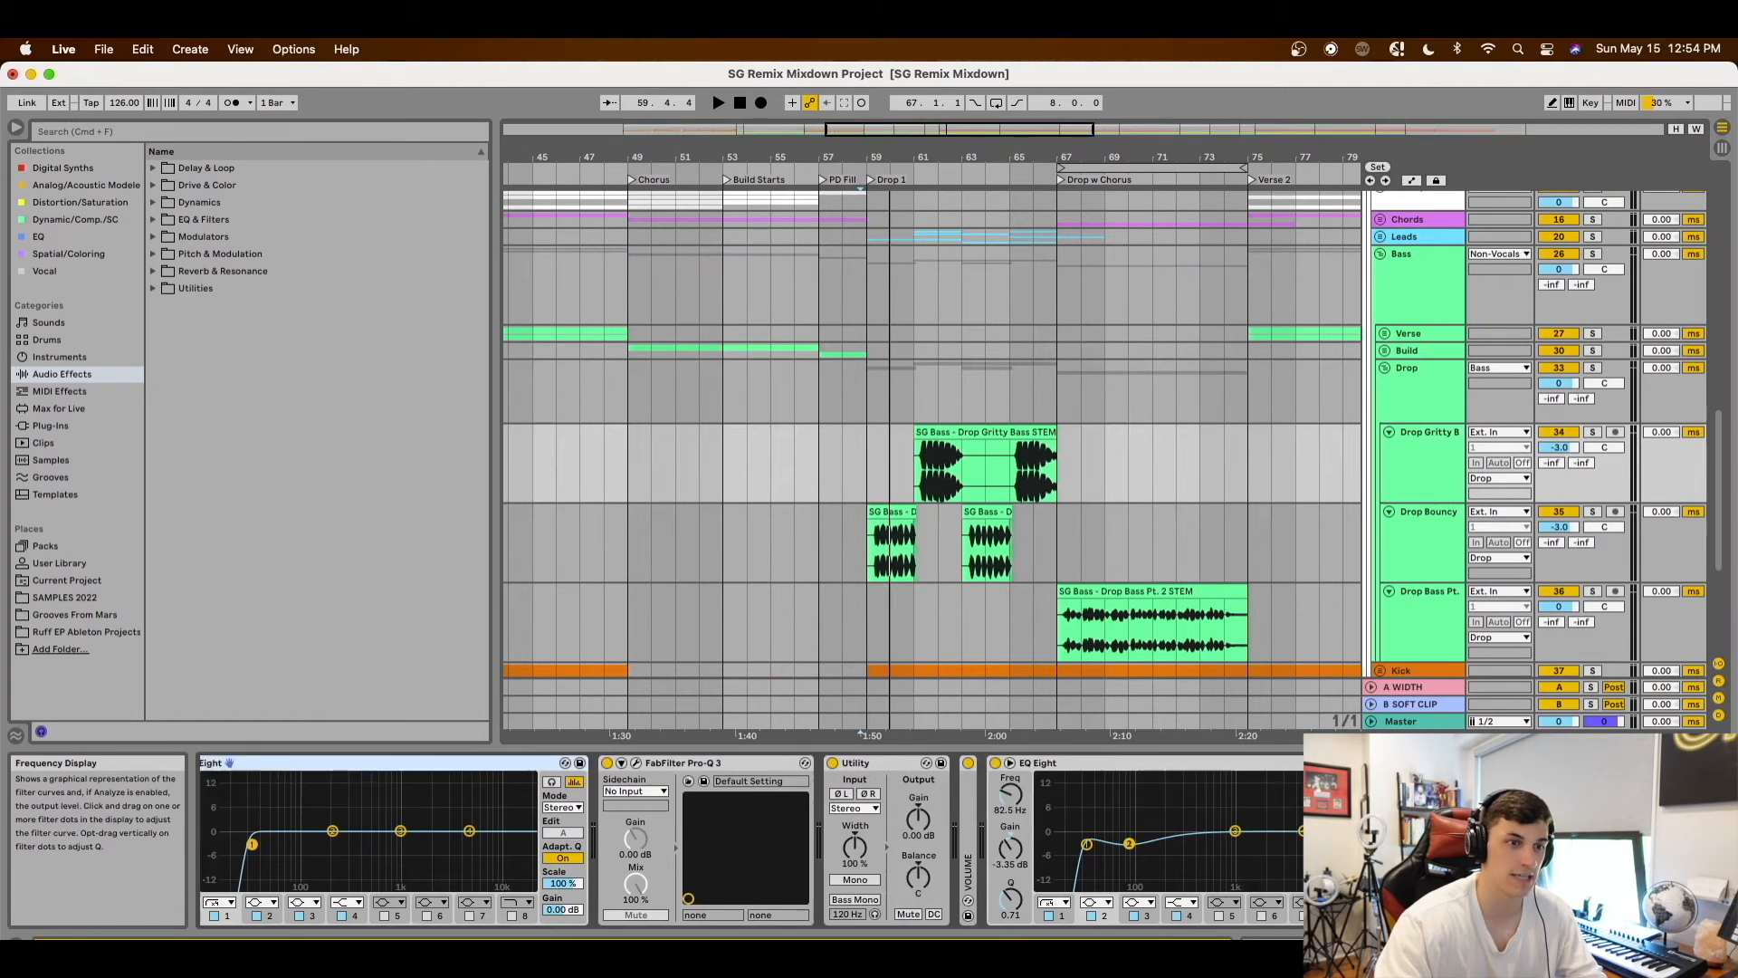
left_click(1438, 566)
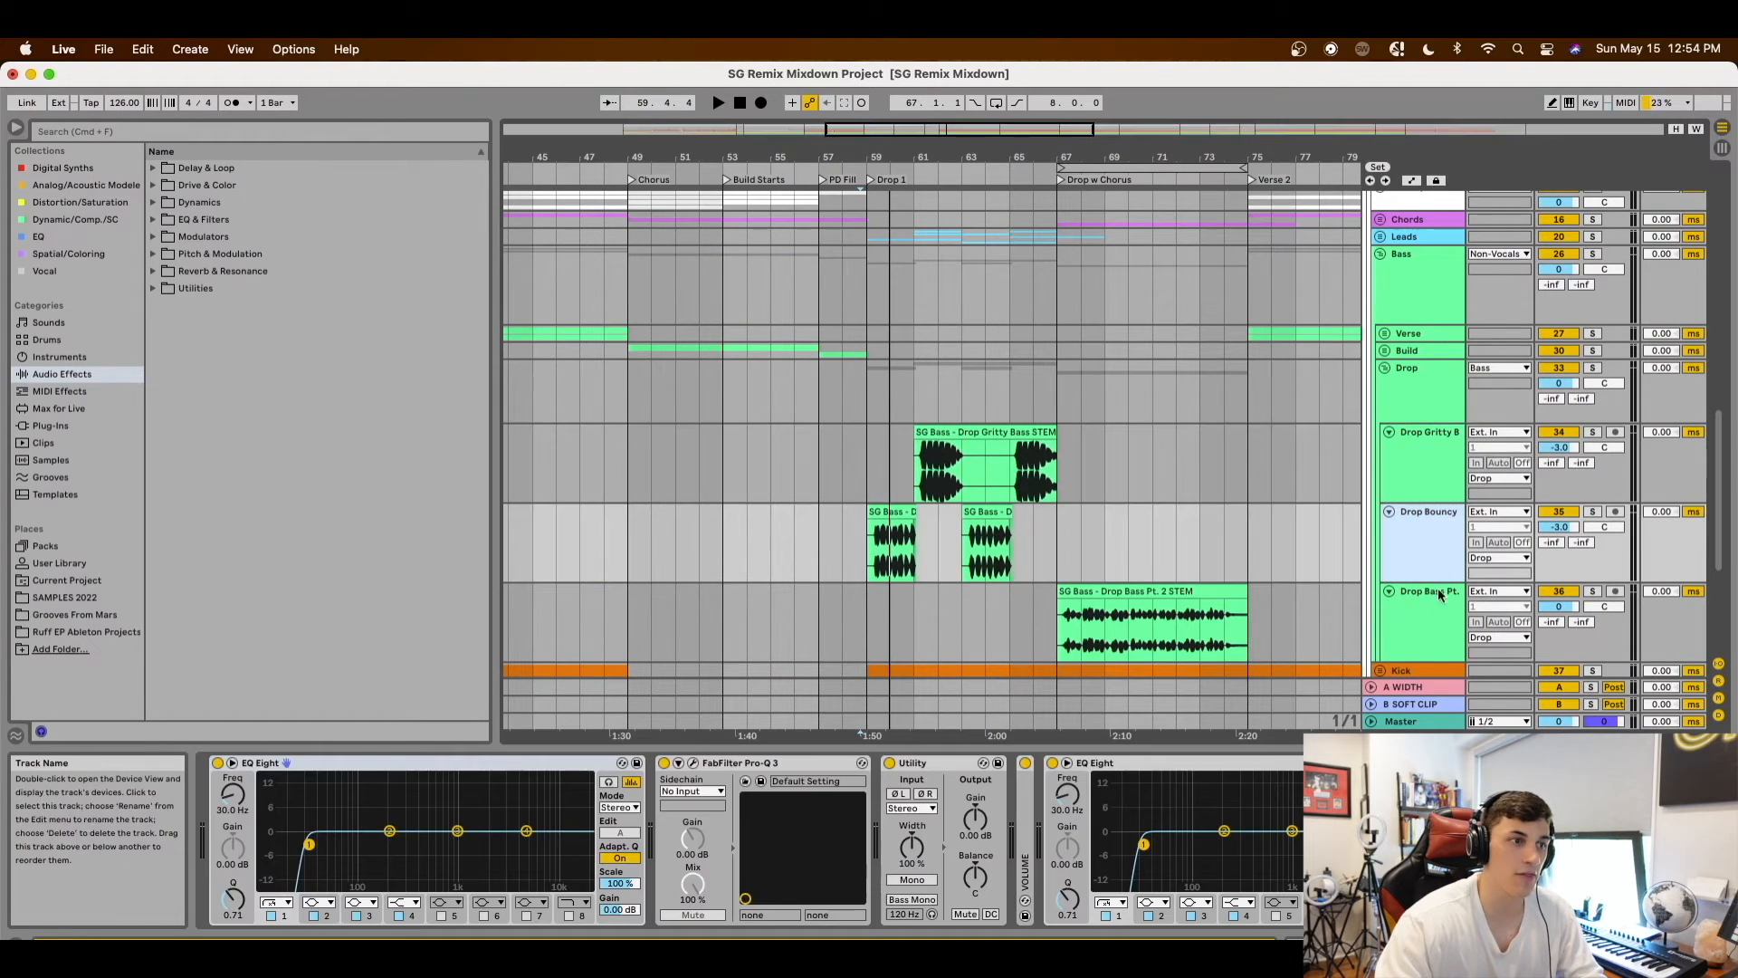
left_click(1429, 636)
left_click(1416, 431)
left_click(1387, 372)
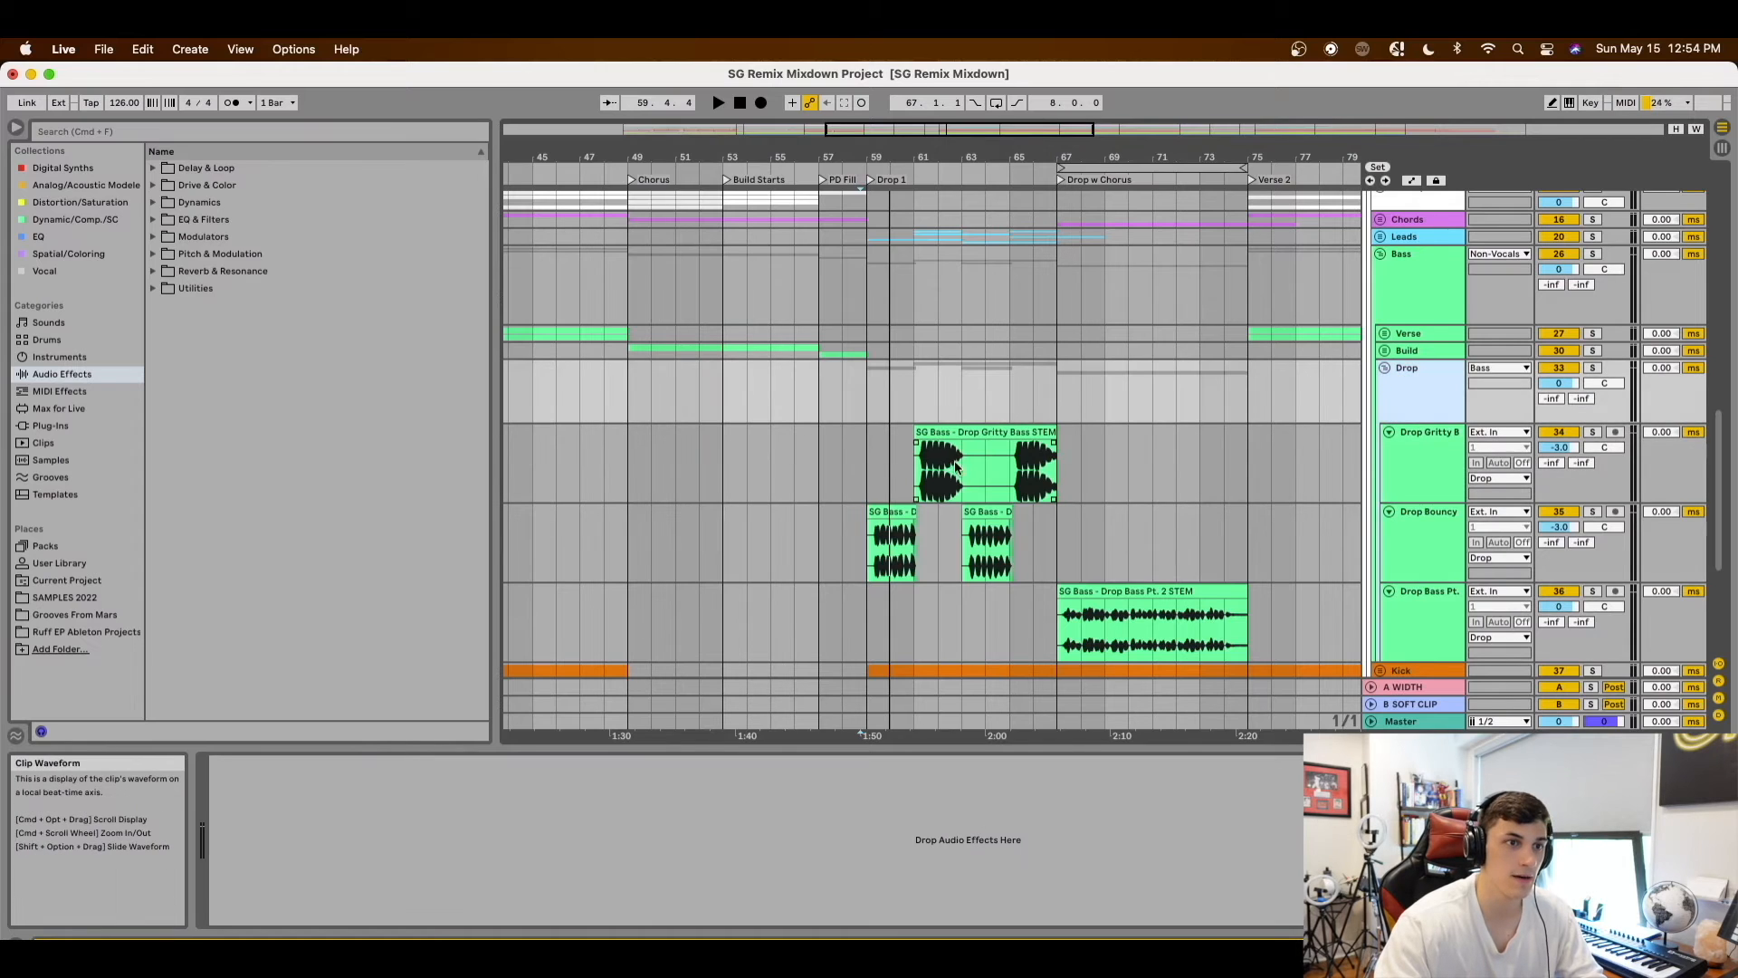
Unfold the Leads group and listen to the Horn STEM track soloed from just after bar 61
left_click(1380, 237)
left_click(1388, 332)
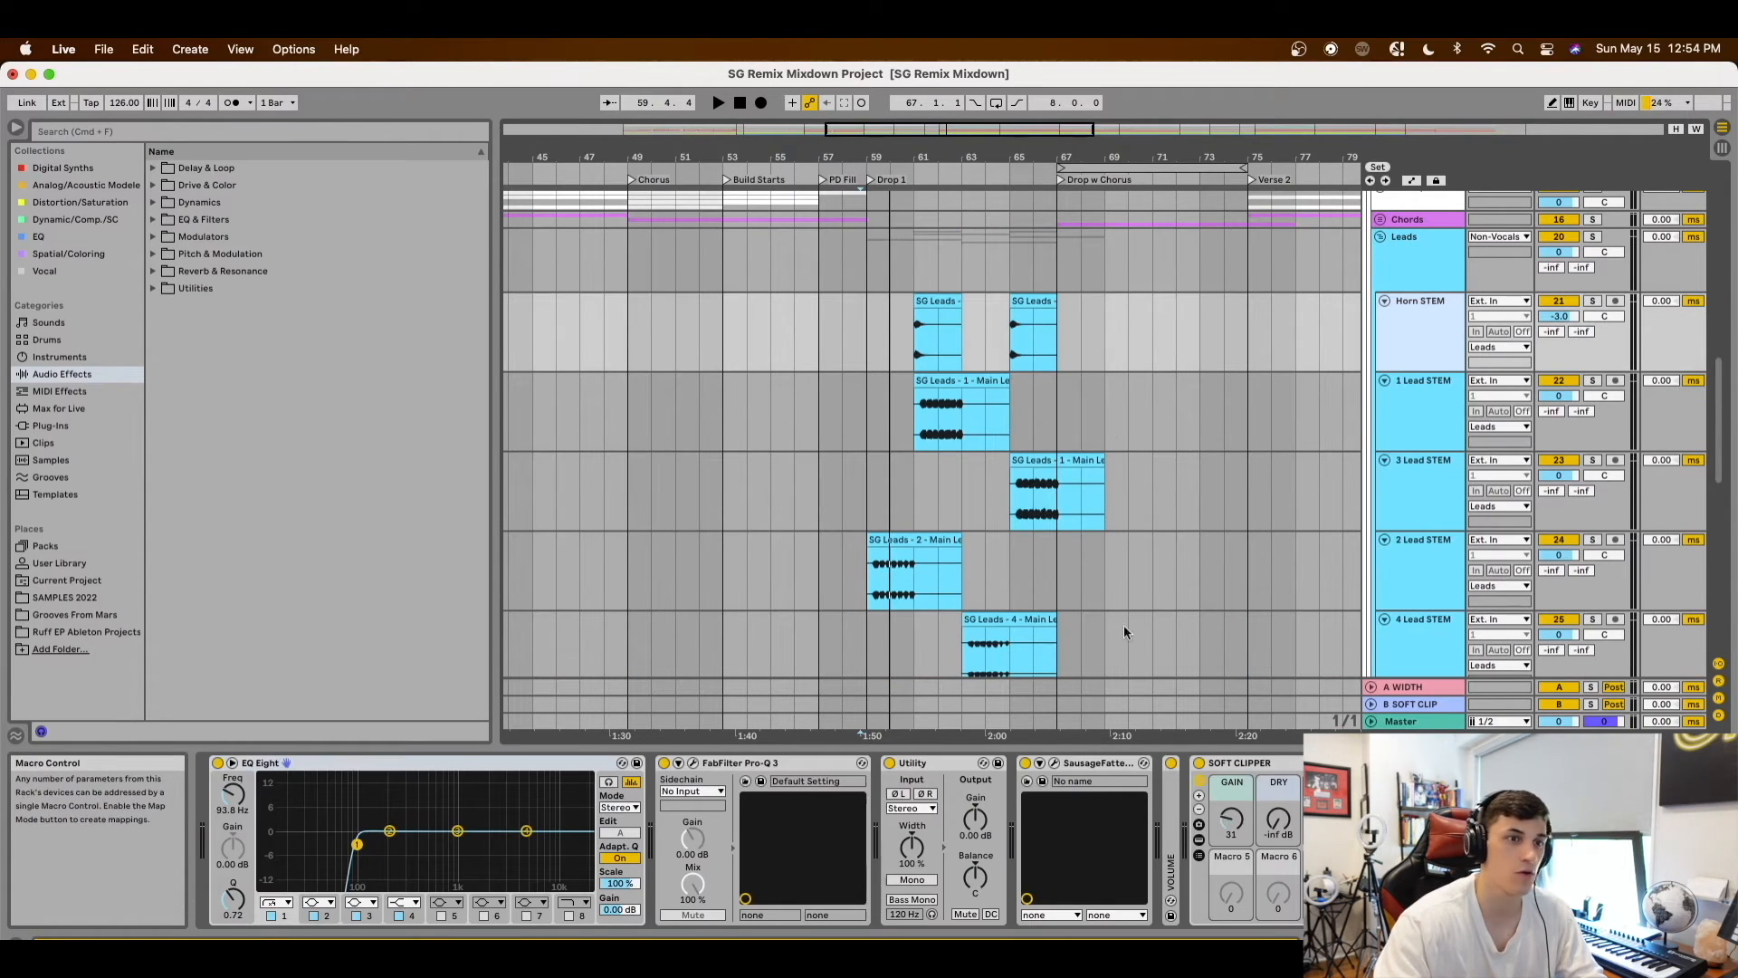
left_click(927, 353)
key("space")
key("s")
Examine the four numbered Lead STEM tracks, fold the Leads group and clear its solo
left_click(1424, 385)
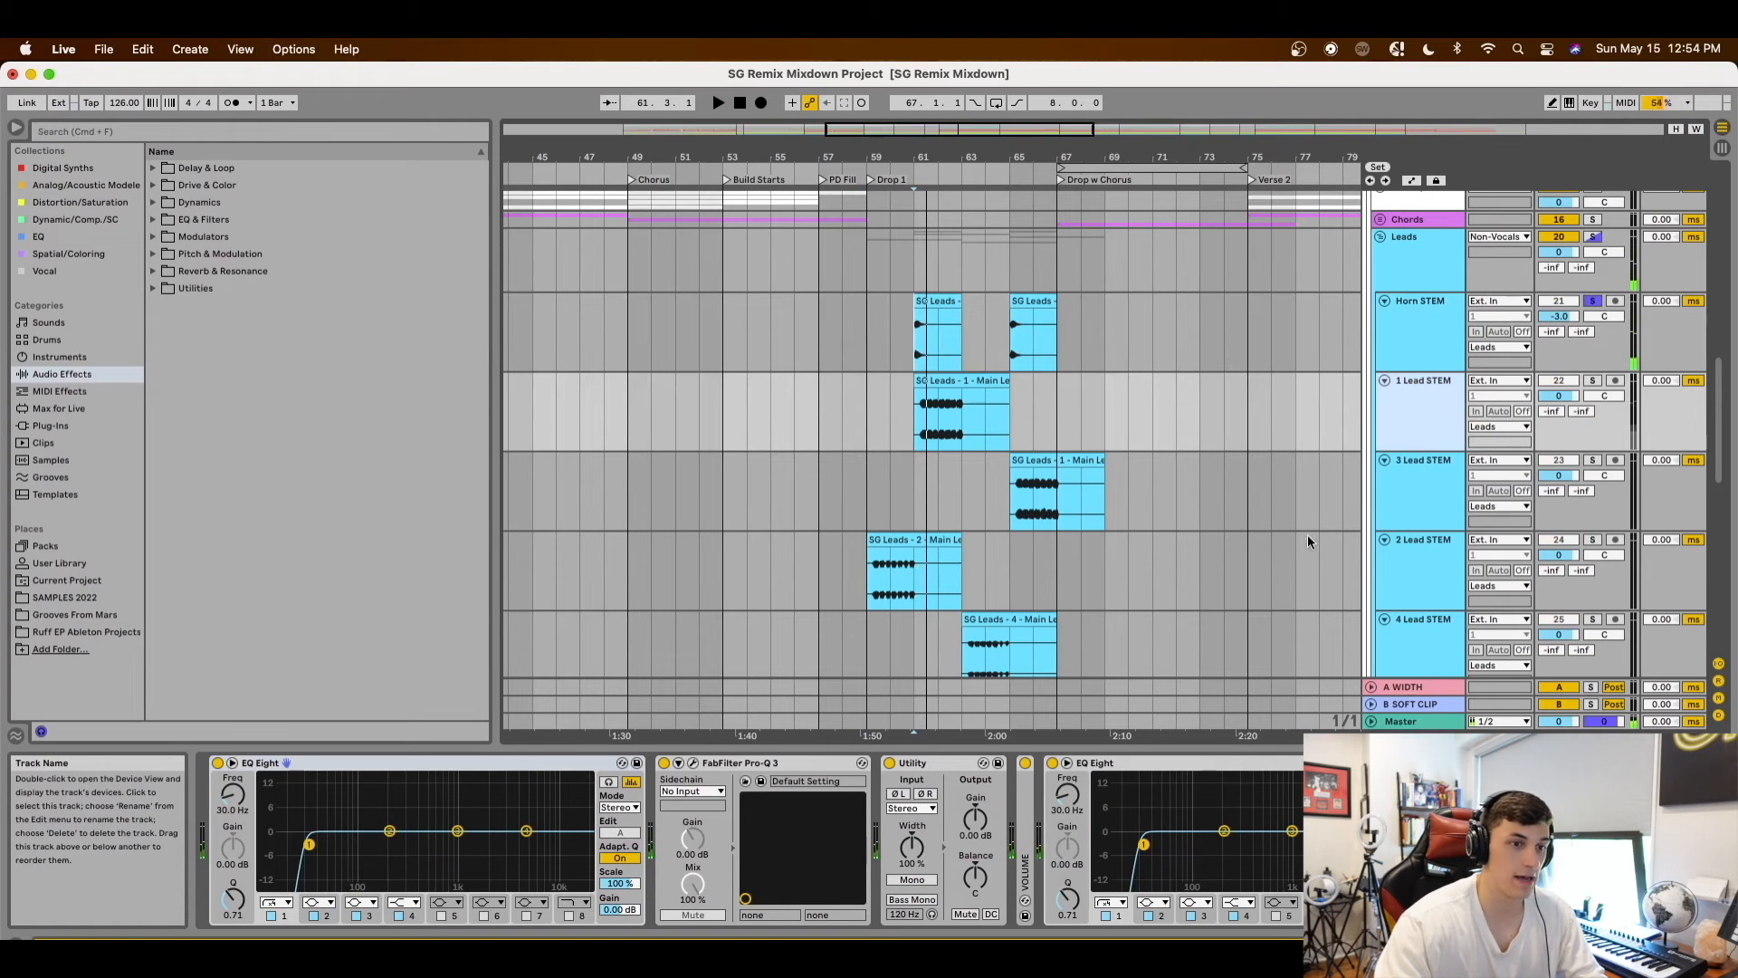
left_click(1401, 548)
left_click(1416, 494)
left_click(1421, 641)
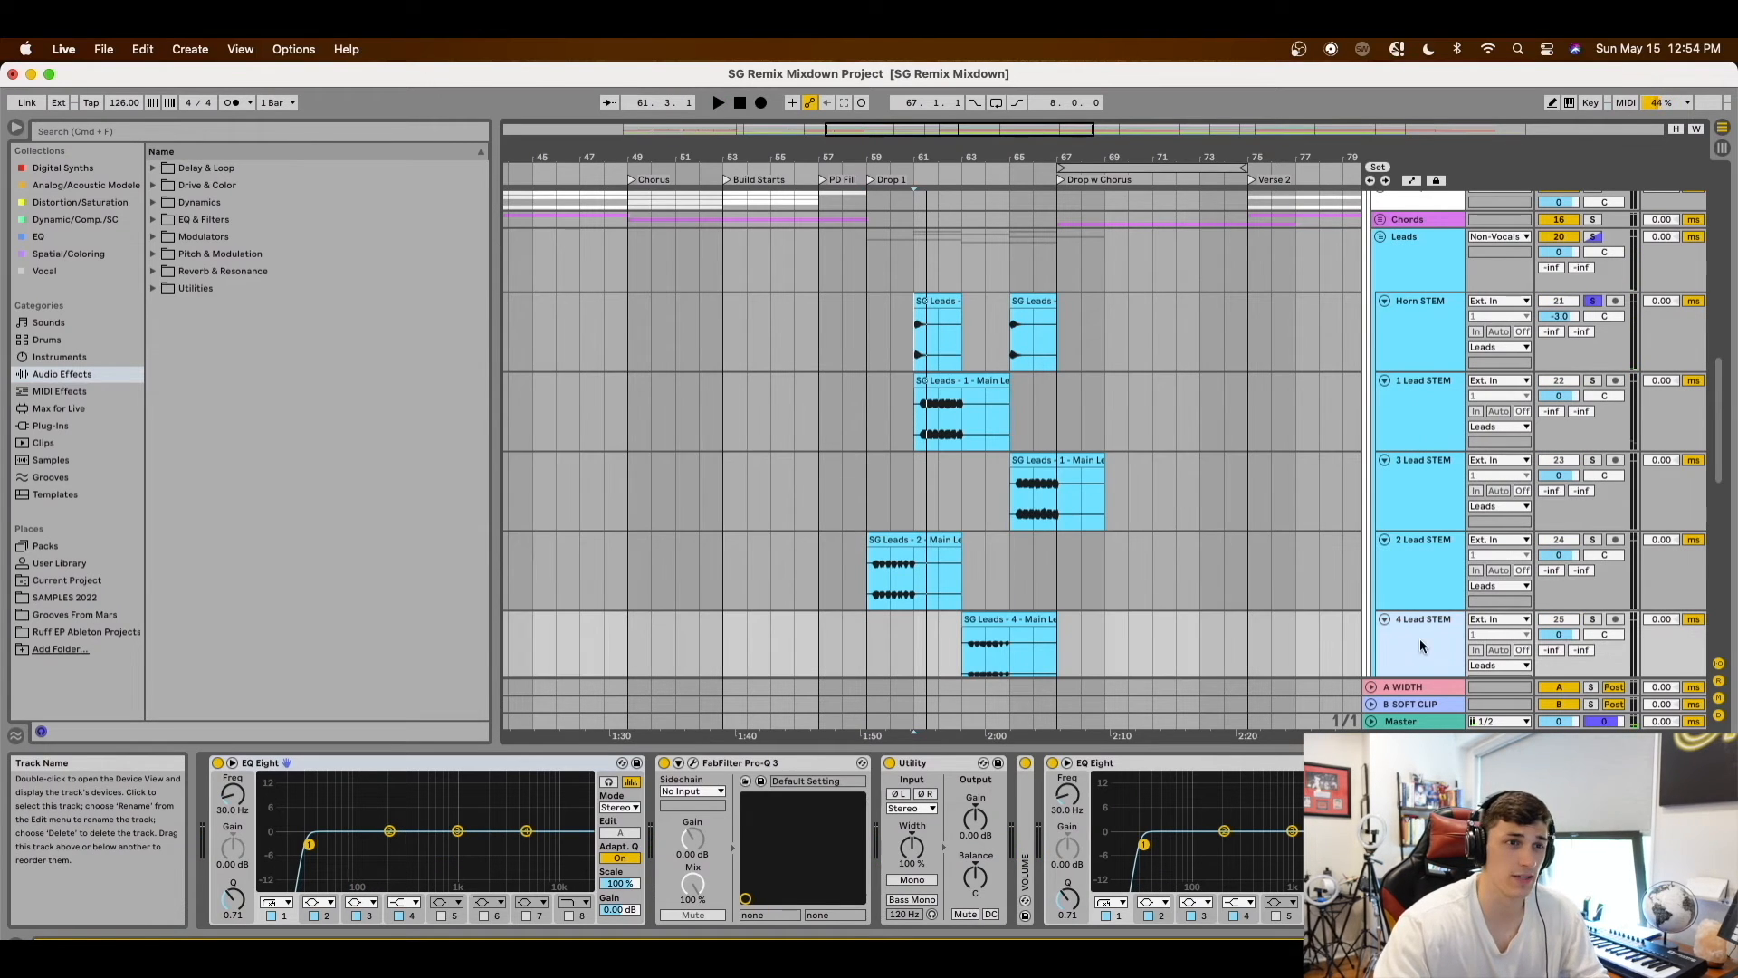
left_click(1411, 521)
left_click(1380, 238)
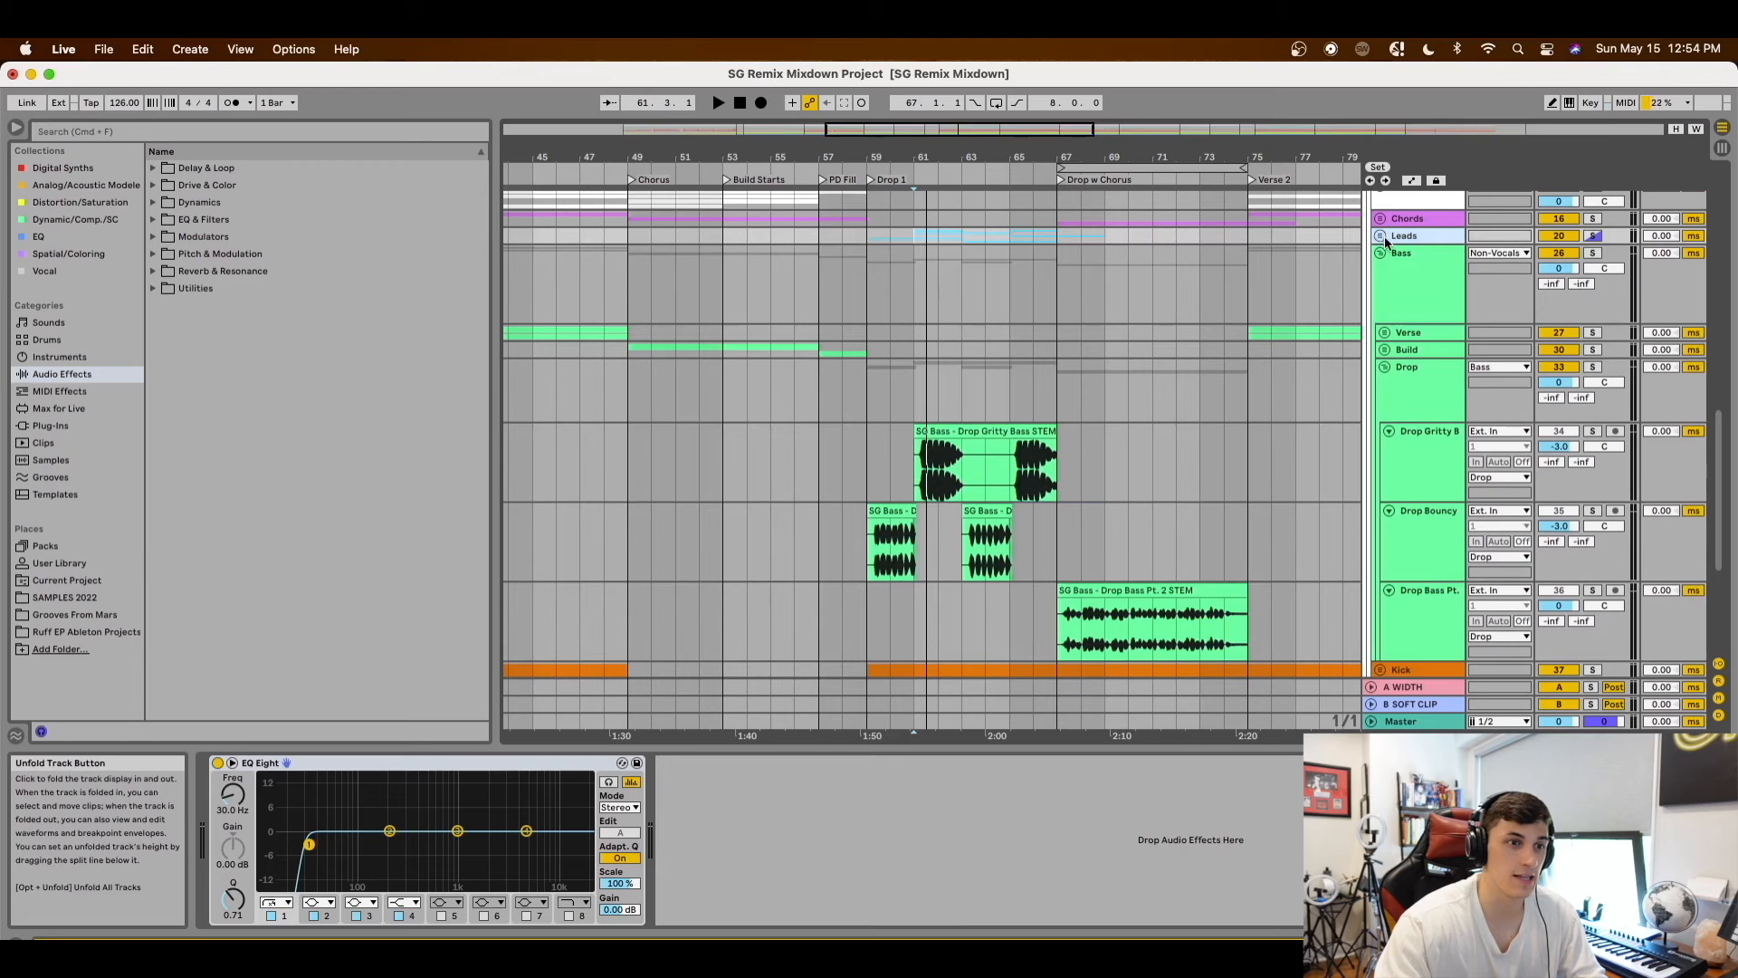
left_click(1592, 236)
left_click(1593, 236)
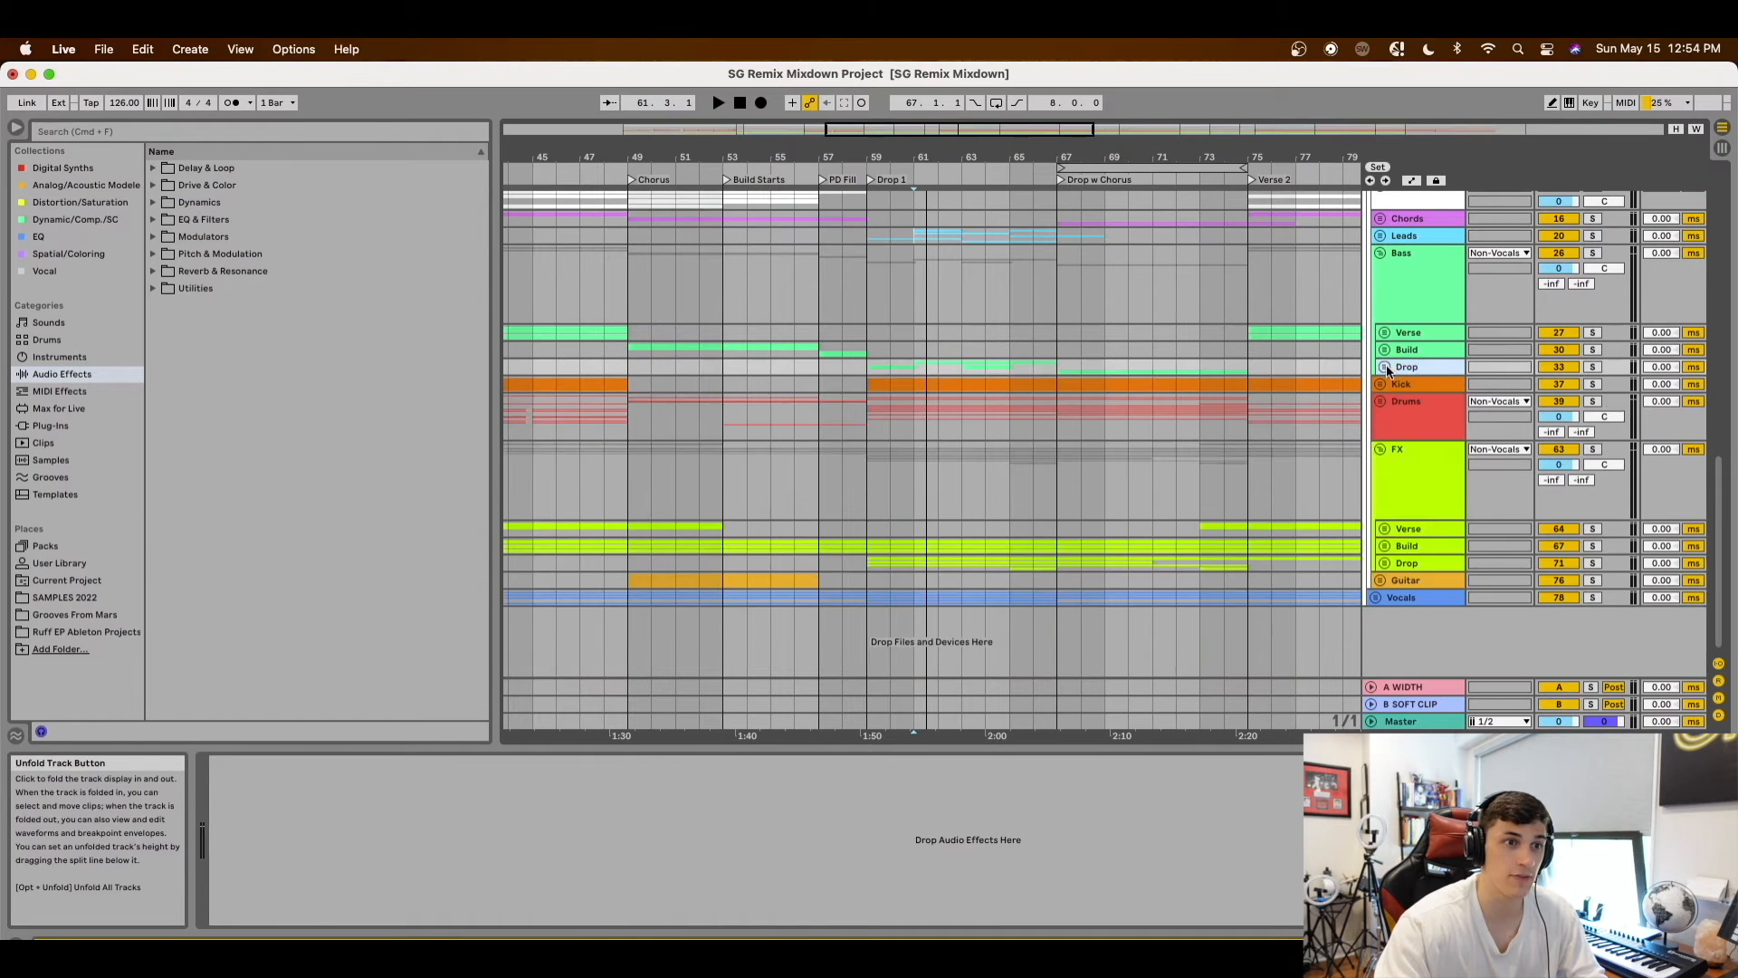
Fold the Bass group, listen to the Kick STEM track soloed from bar 59, and fold the Kick group with solo off
left_click(1380, 252)
left_click(1379, 286)
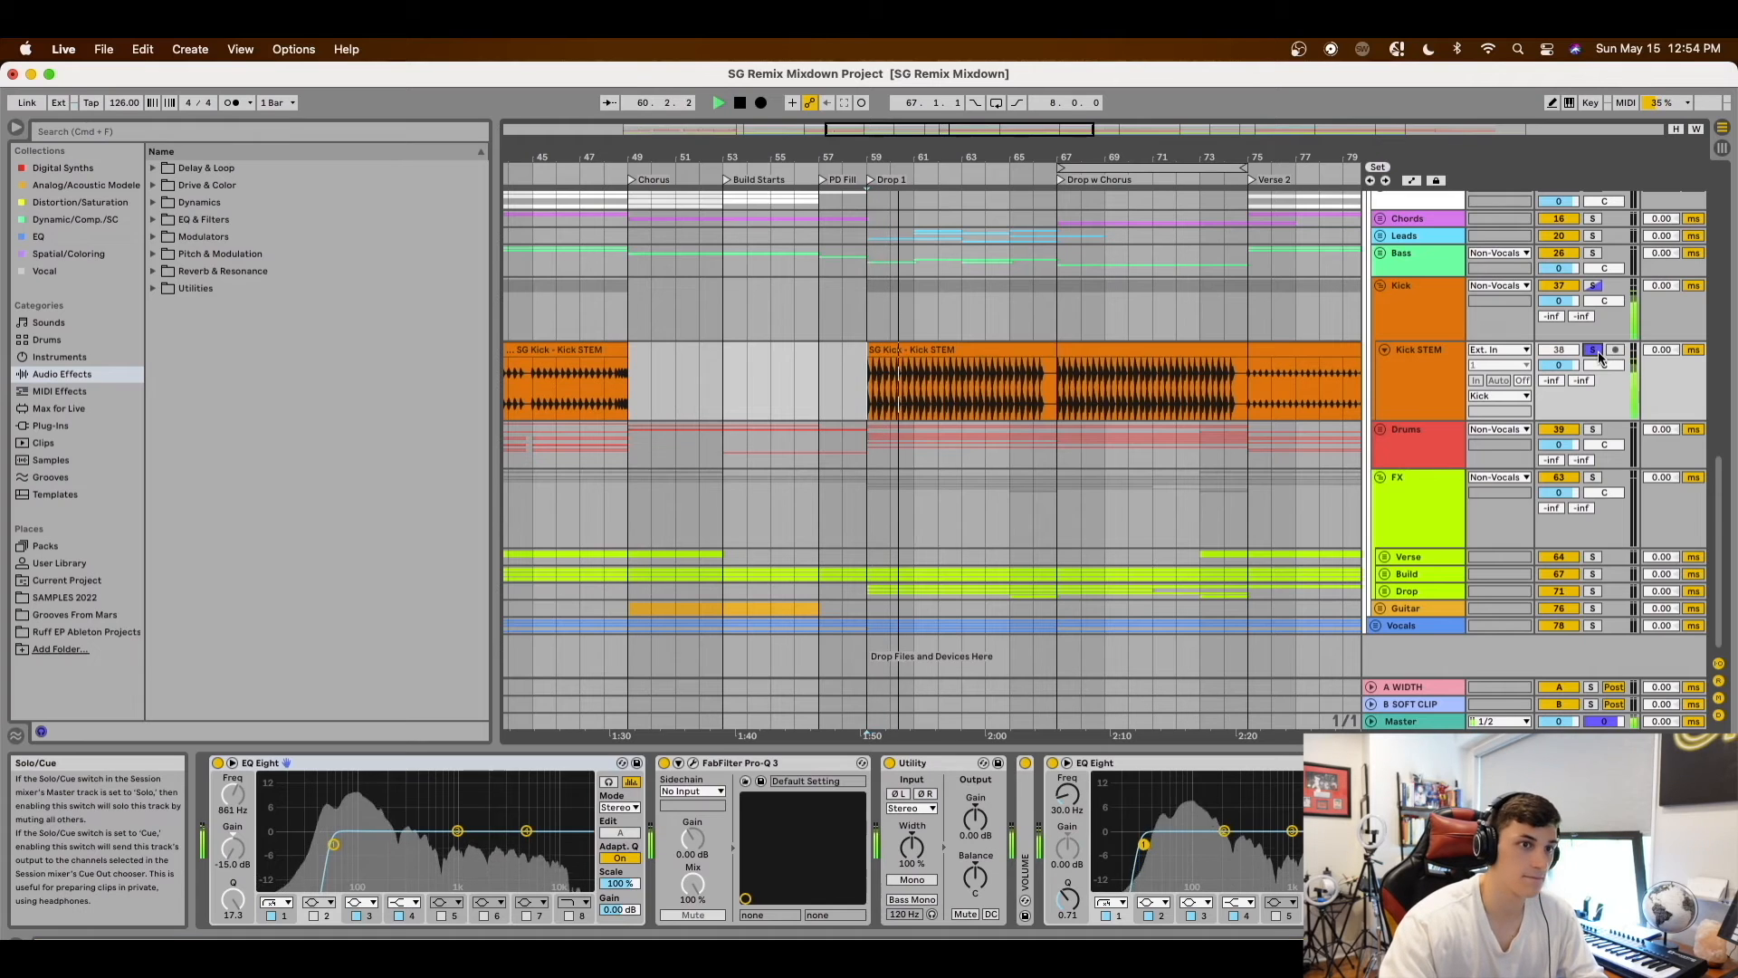
left_click(1423, 395)
key("space")
left_click(1592, 350)
left_click(1383, 288)
left_click(1593, 286)
key("space")
left_click(1593, 286)
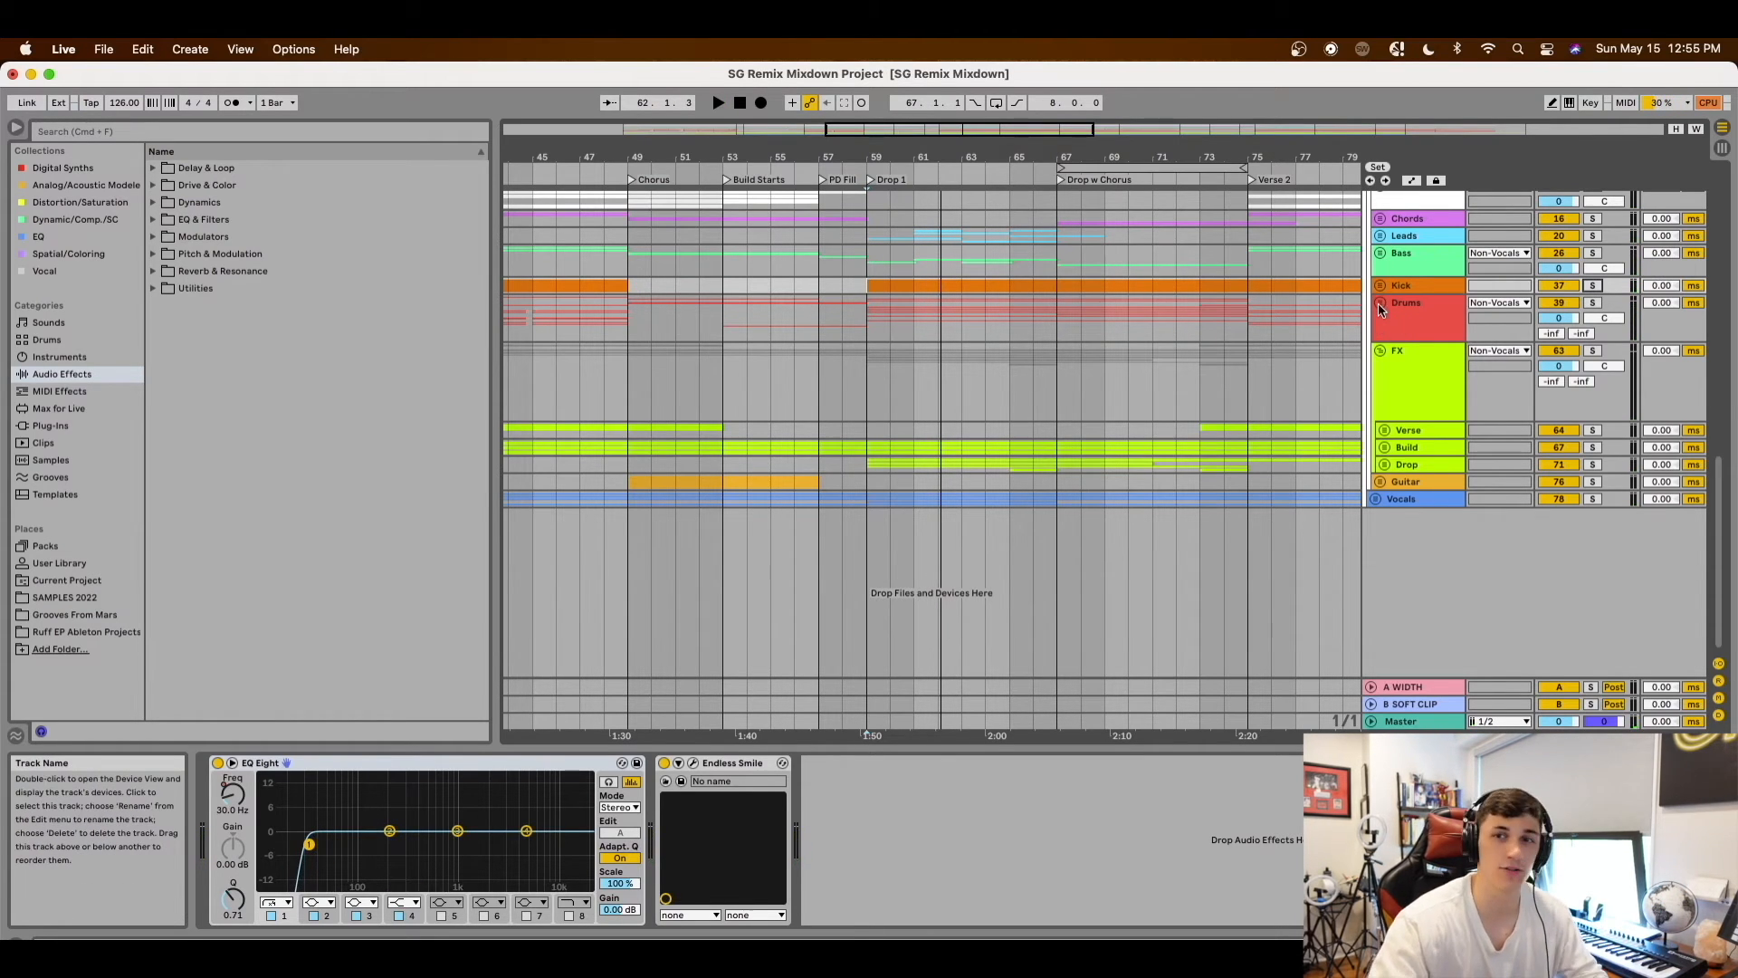
Unfold the Drums group and its Claps subgroup to show the clap stems
left_click(1381, 303)
scroll(1368, 360, "down", 2)
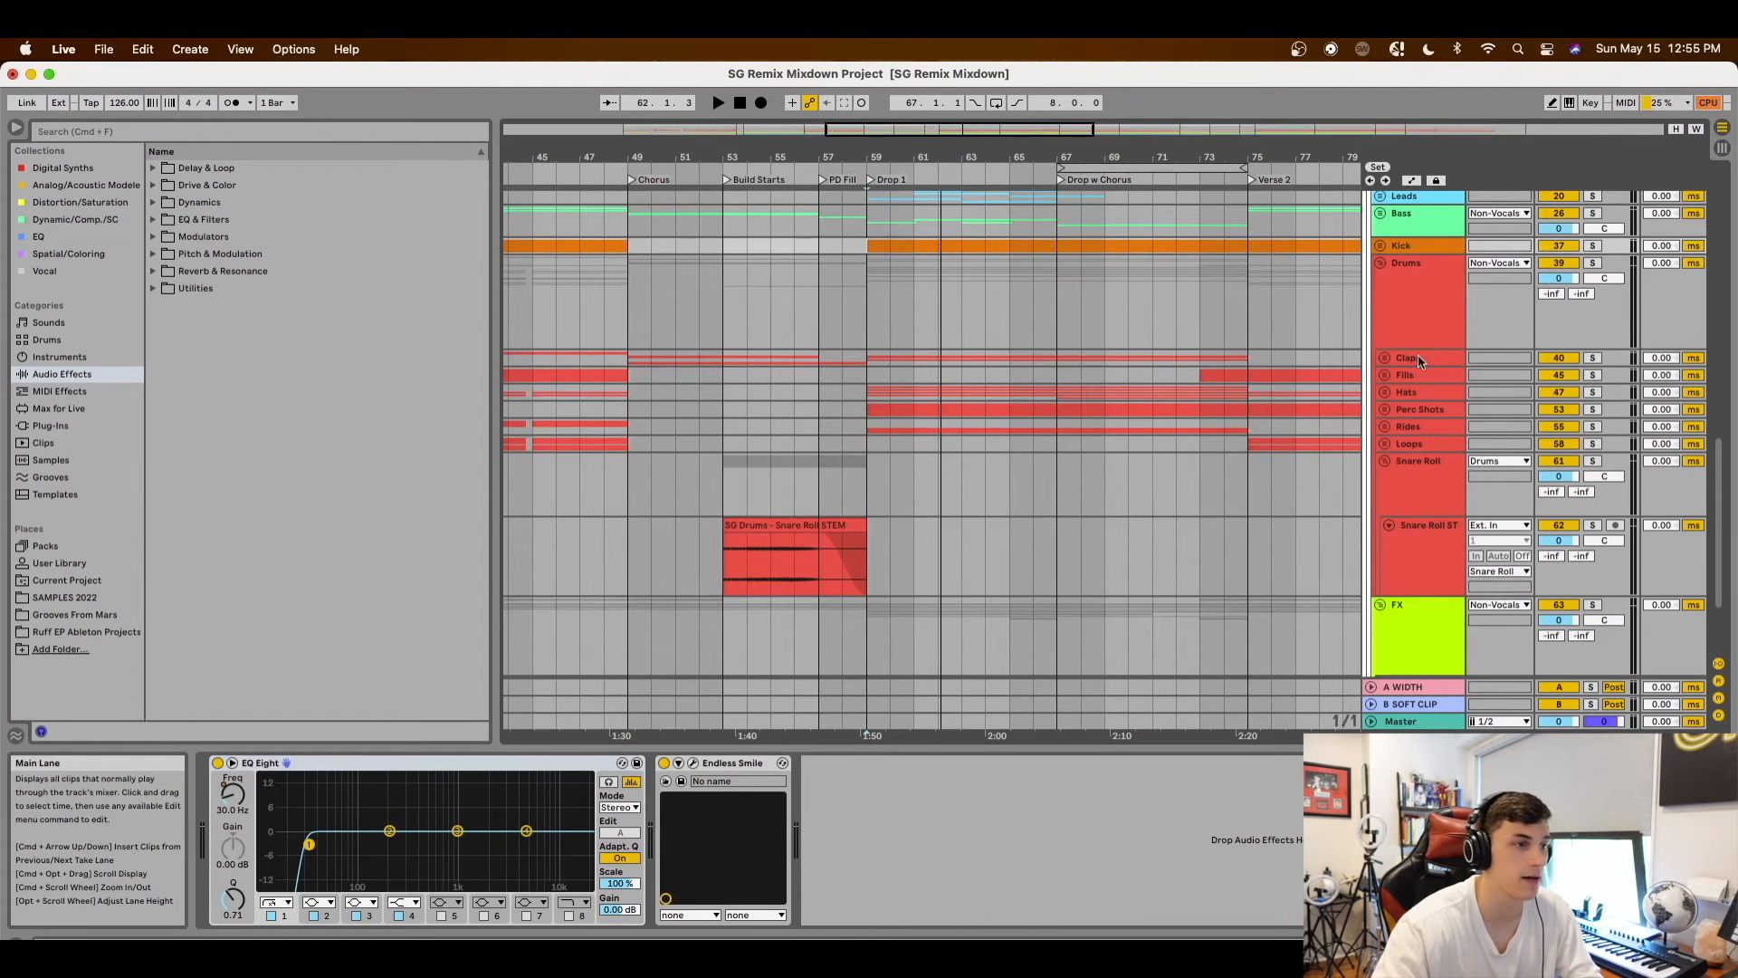
left_click(1384, 357)
scroll(1316, 467, "down", 5)
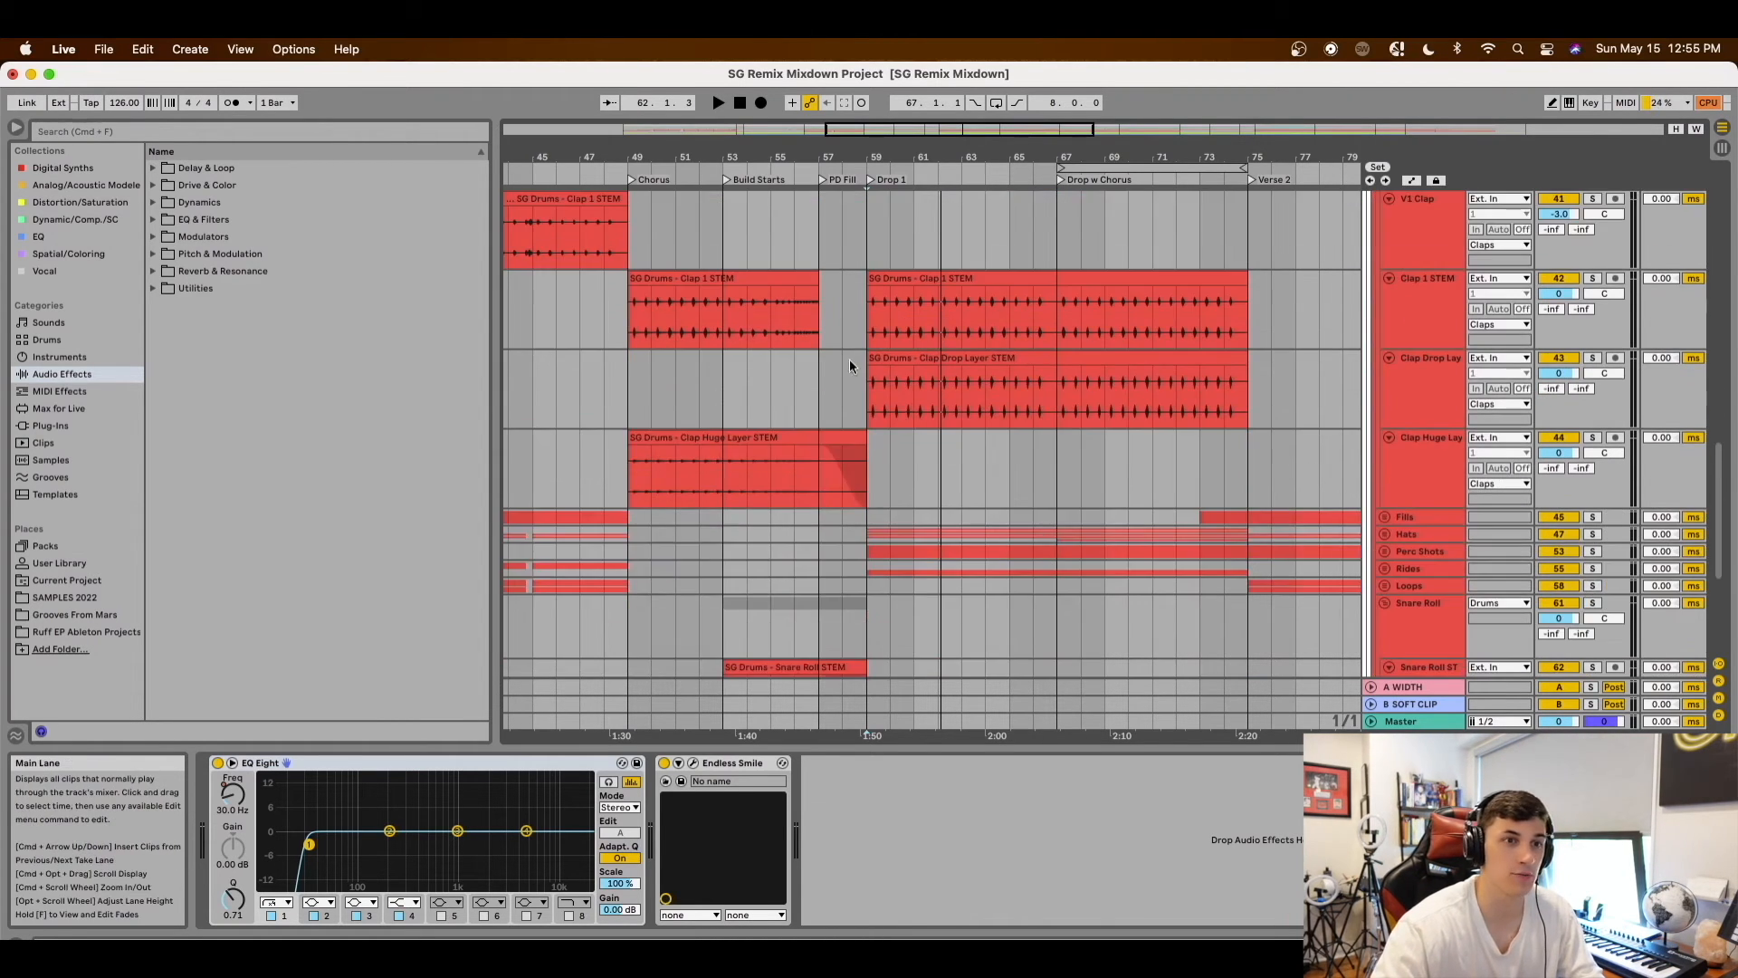
Listen to the Clap 1 STEM and Clap Drop Layer tracks soloed together from bar 59, and fold the Claps subgroup
left_click(1592, 278)
key("space")
left_click(1592, 358, "super")
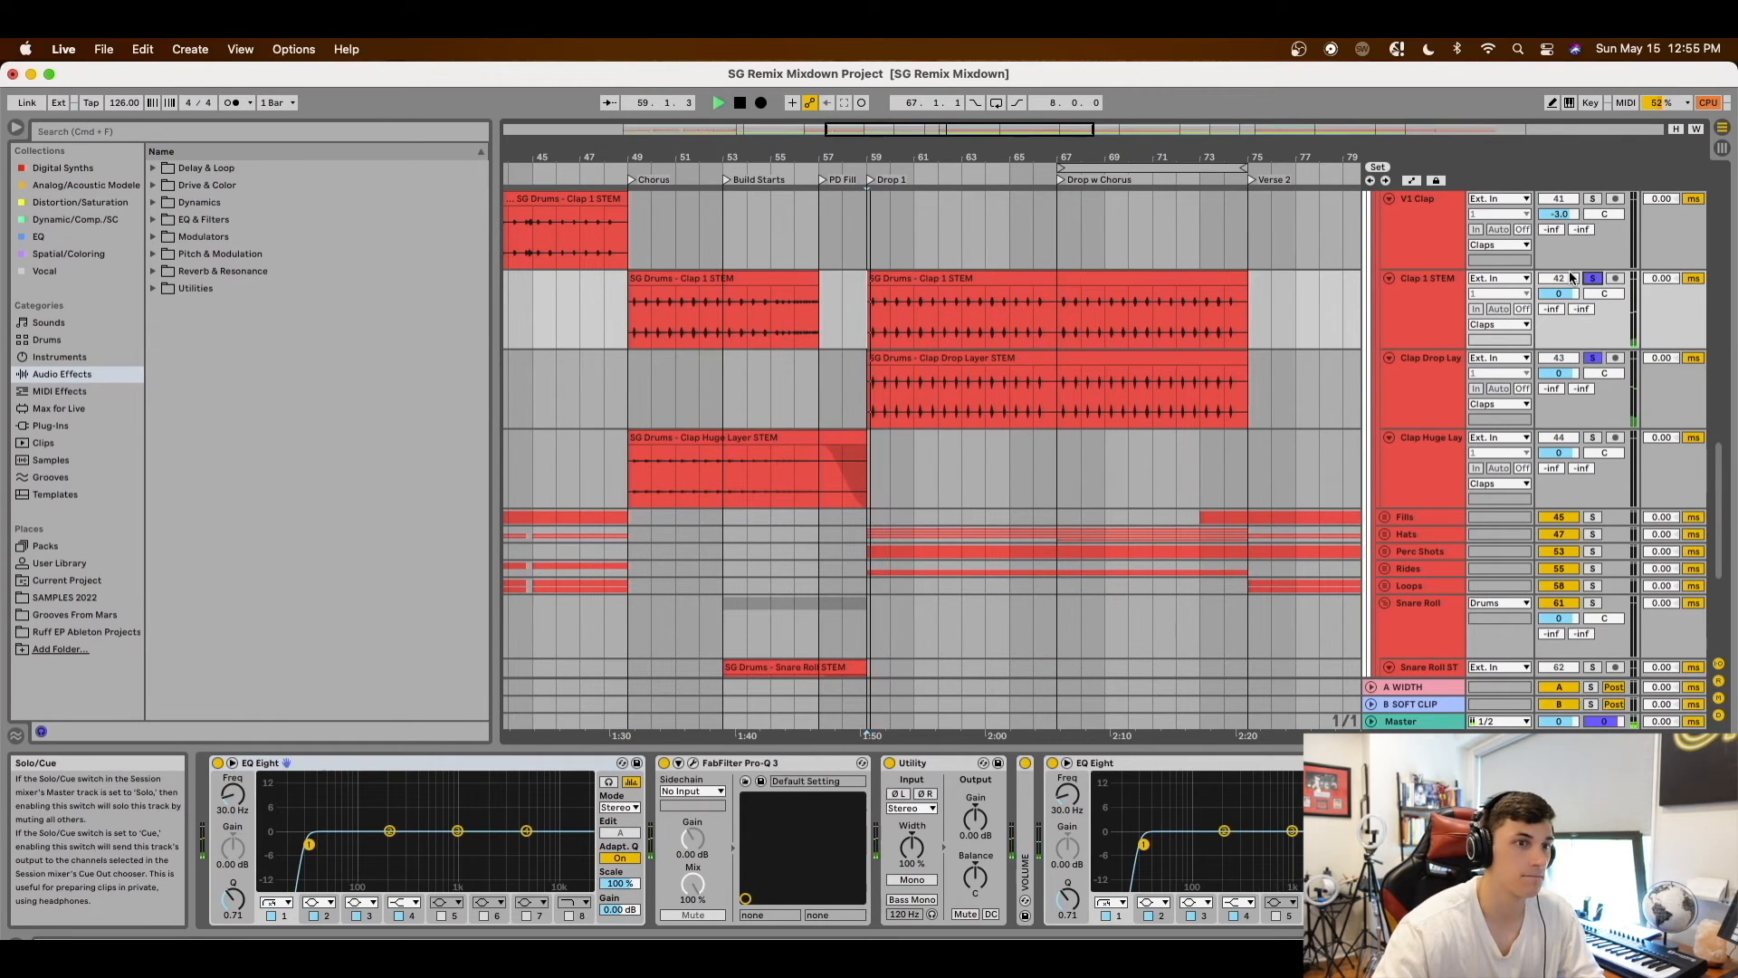
scroll(1598, 516, "up", 4)
key("space")
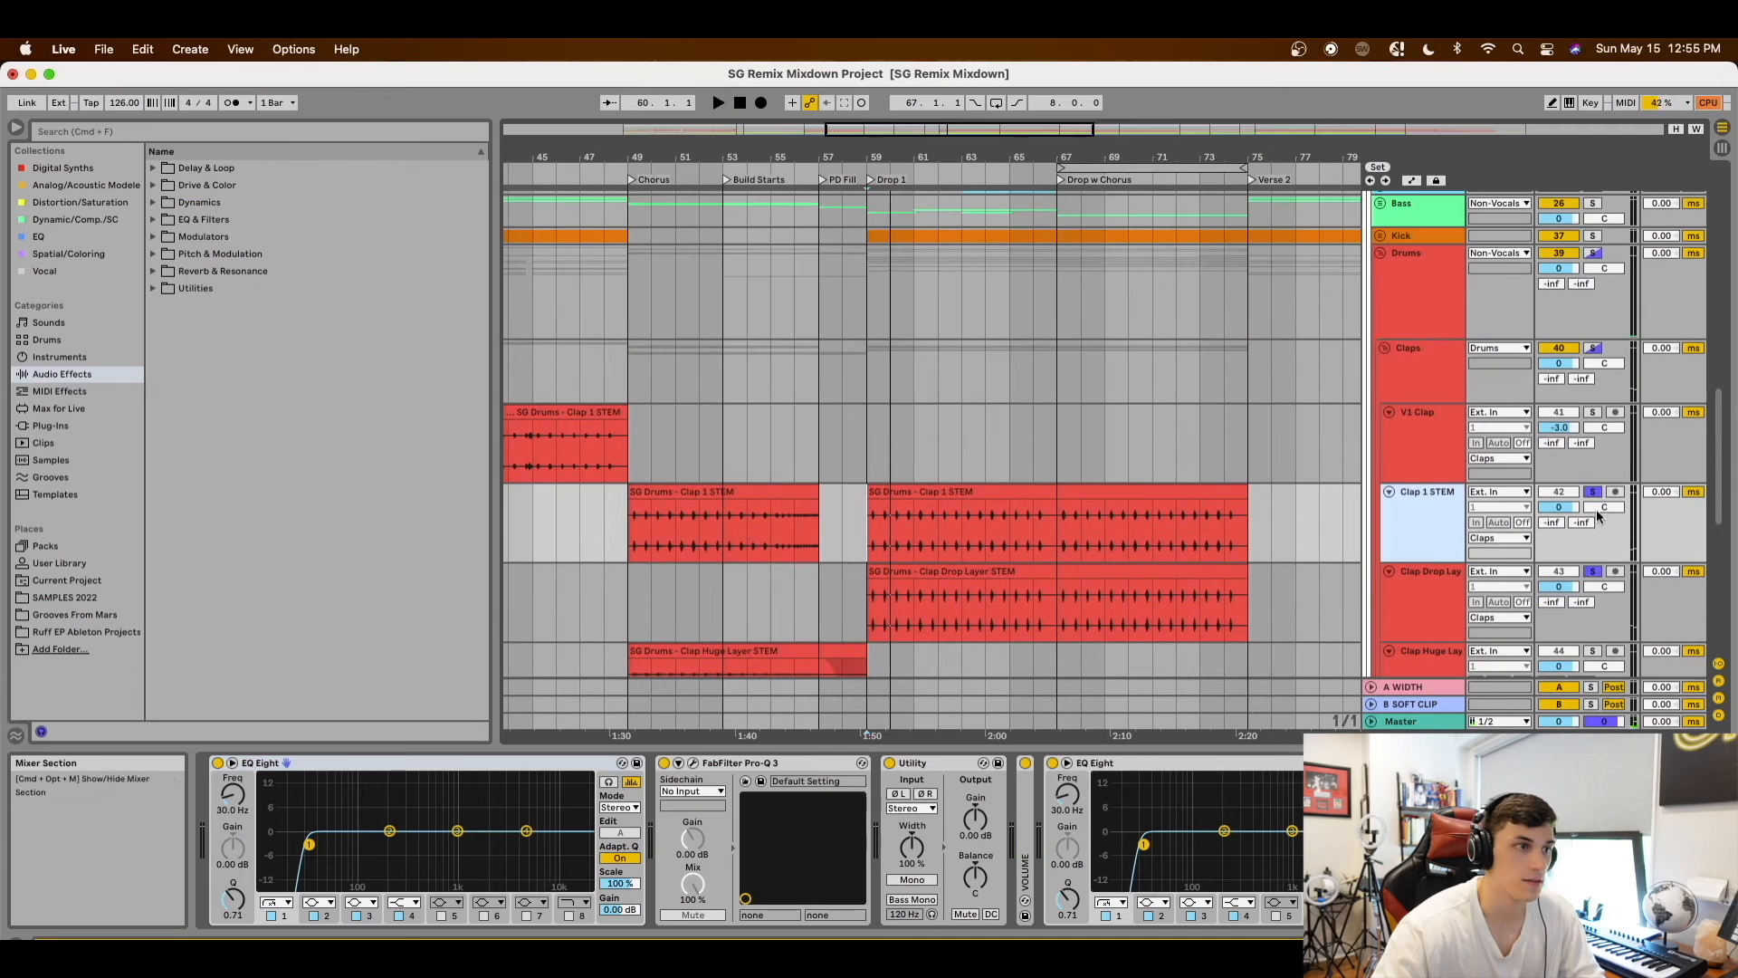
left_click(1385, 348)
Unfold the Fills subgroup and listen to the Fills STEM track soloed from Verse 2 at bar 75
left_click(1385, 365)
scroll(1246, 465, "down", 1)
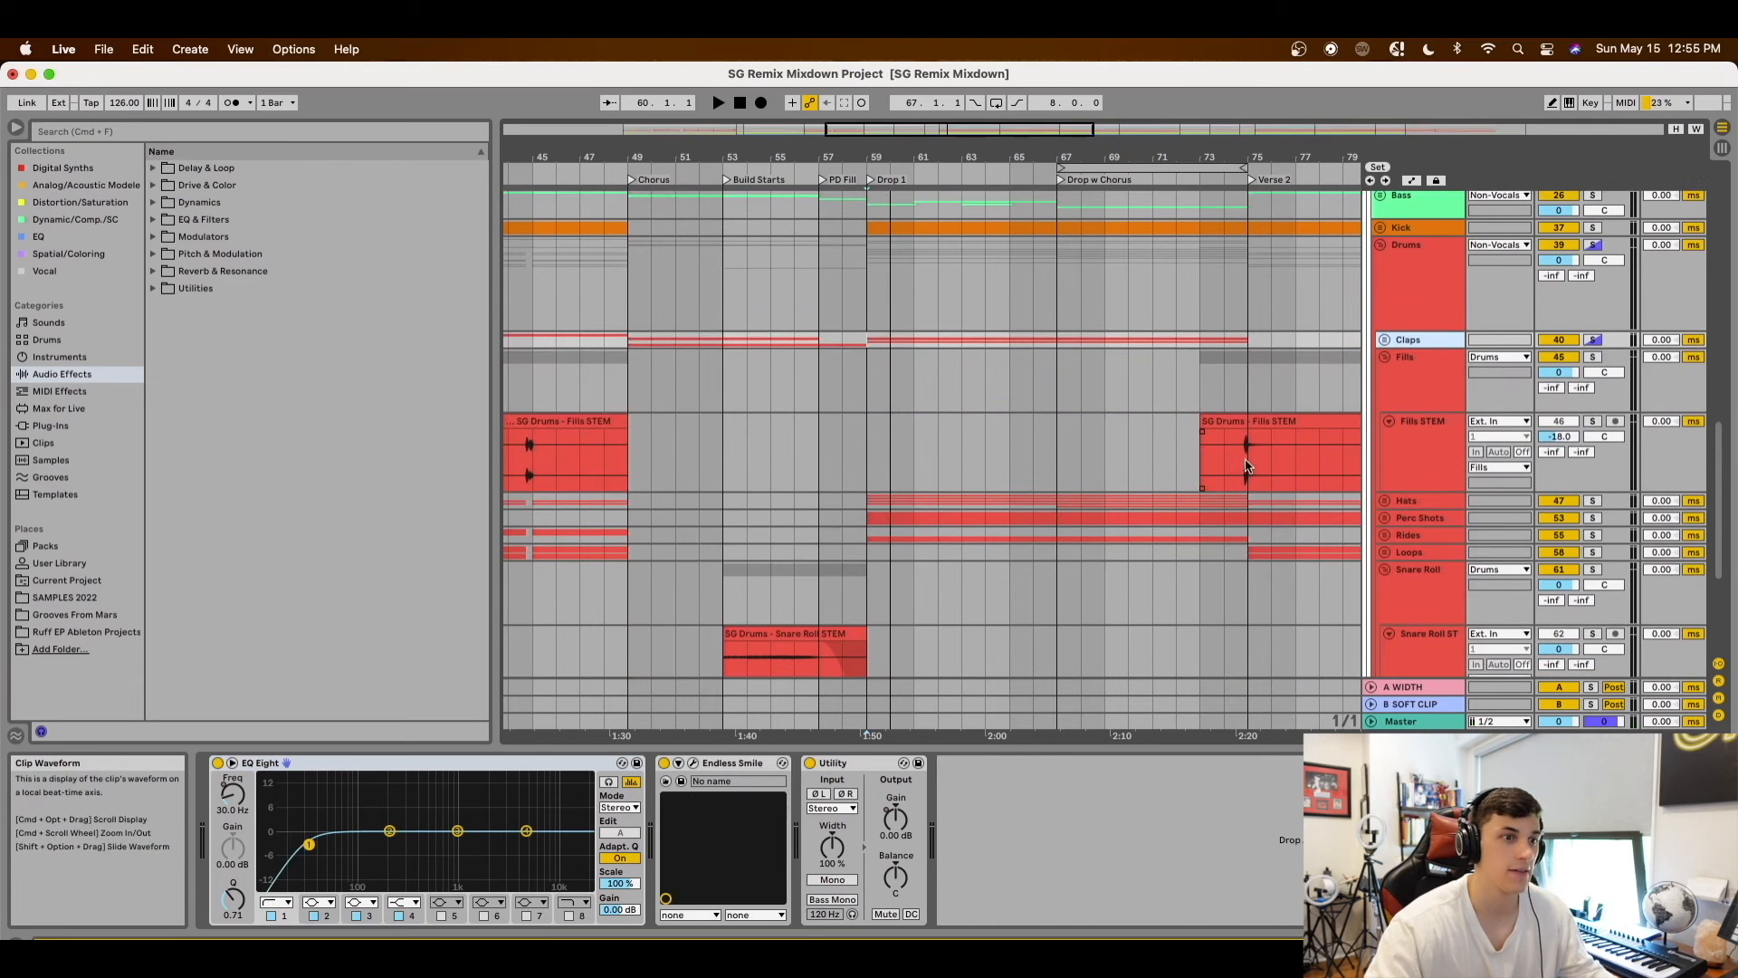
right_click(1246, 465)
left_click(1191, 327)
scroll(1244, 346, "up", 5)
left_click(1593, 421)
key("space")
key("space")
scroll(1263, 389, "down", 5)
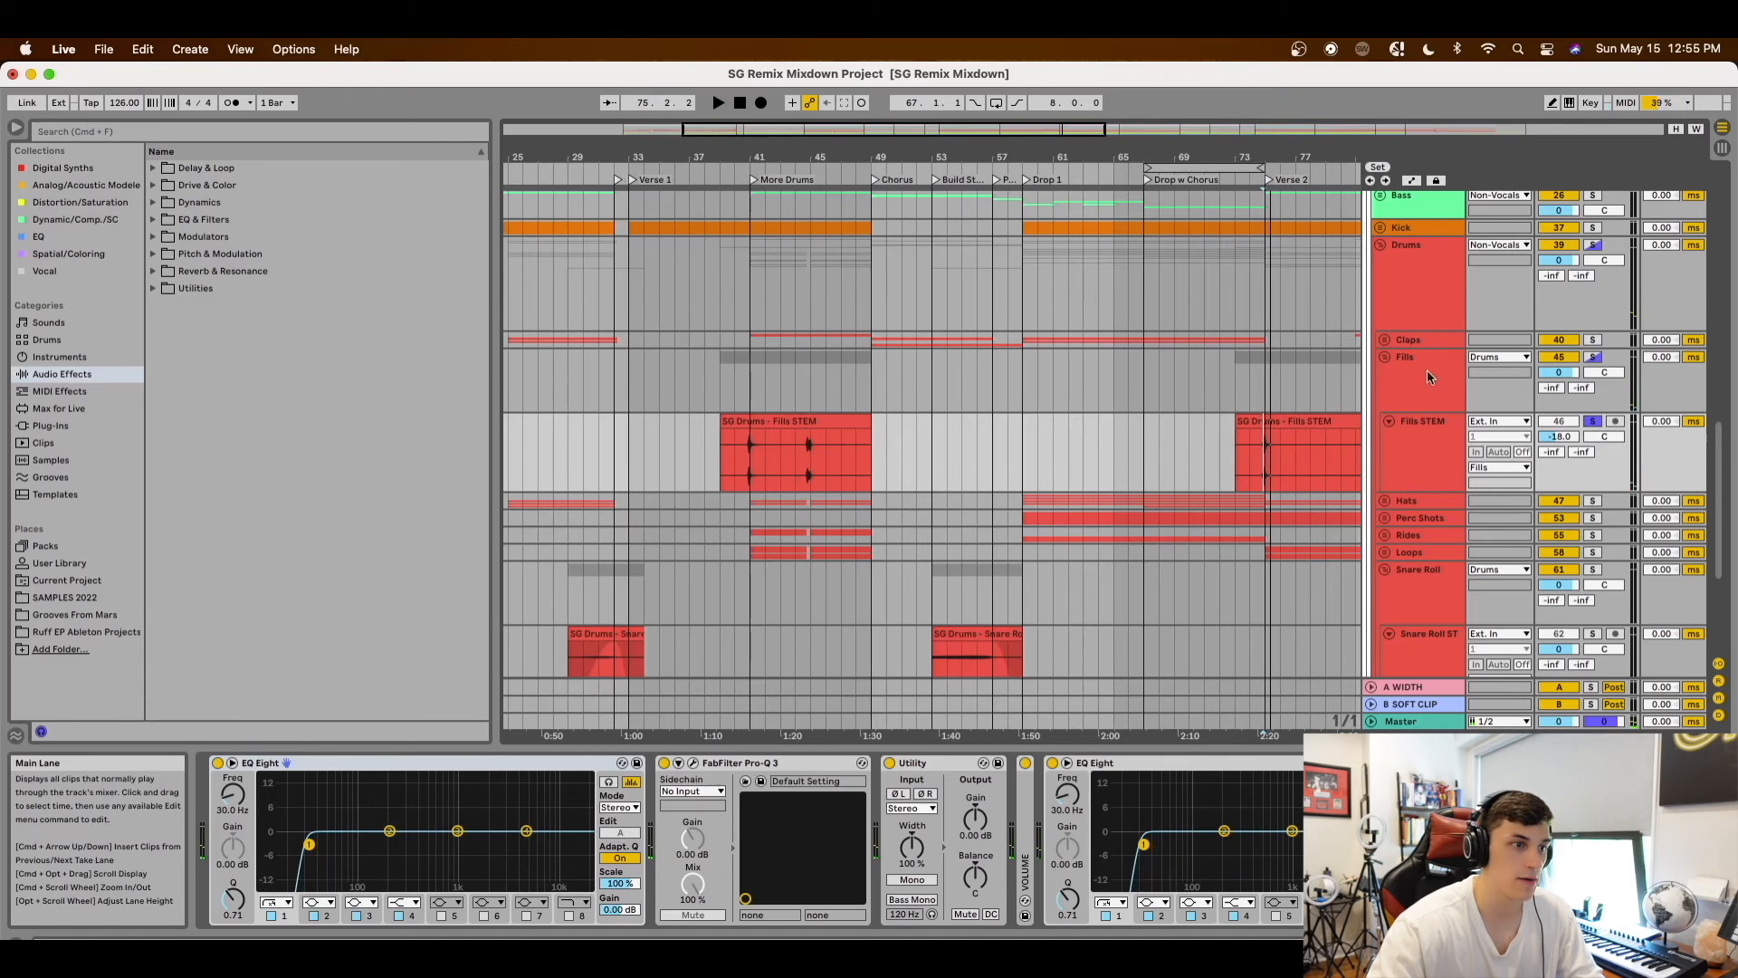
Fold the Fills subgroup and unfold the Hats subgroup to show the hat stems
left_click(1385, 357)
left_click(1384, 374)
scroll(1015, 413, "down", 2)
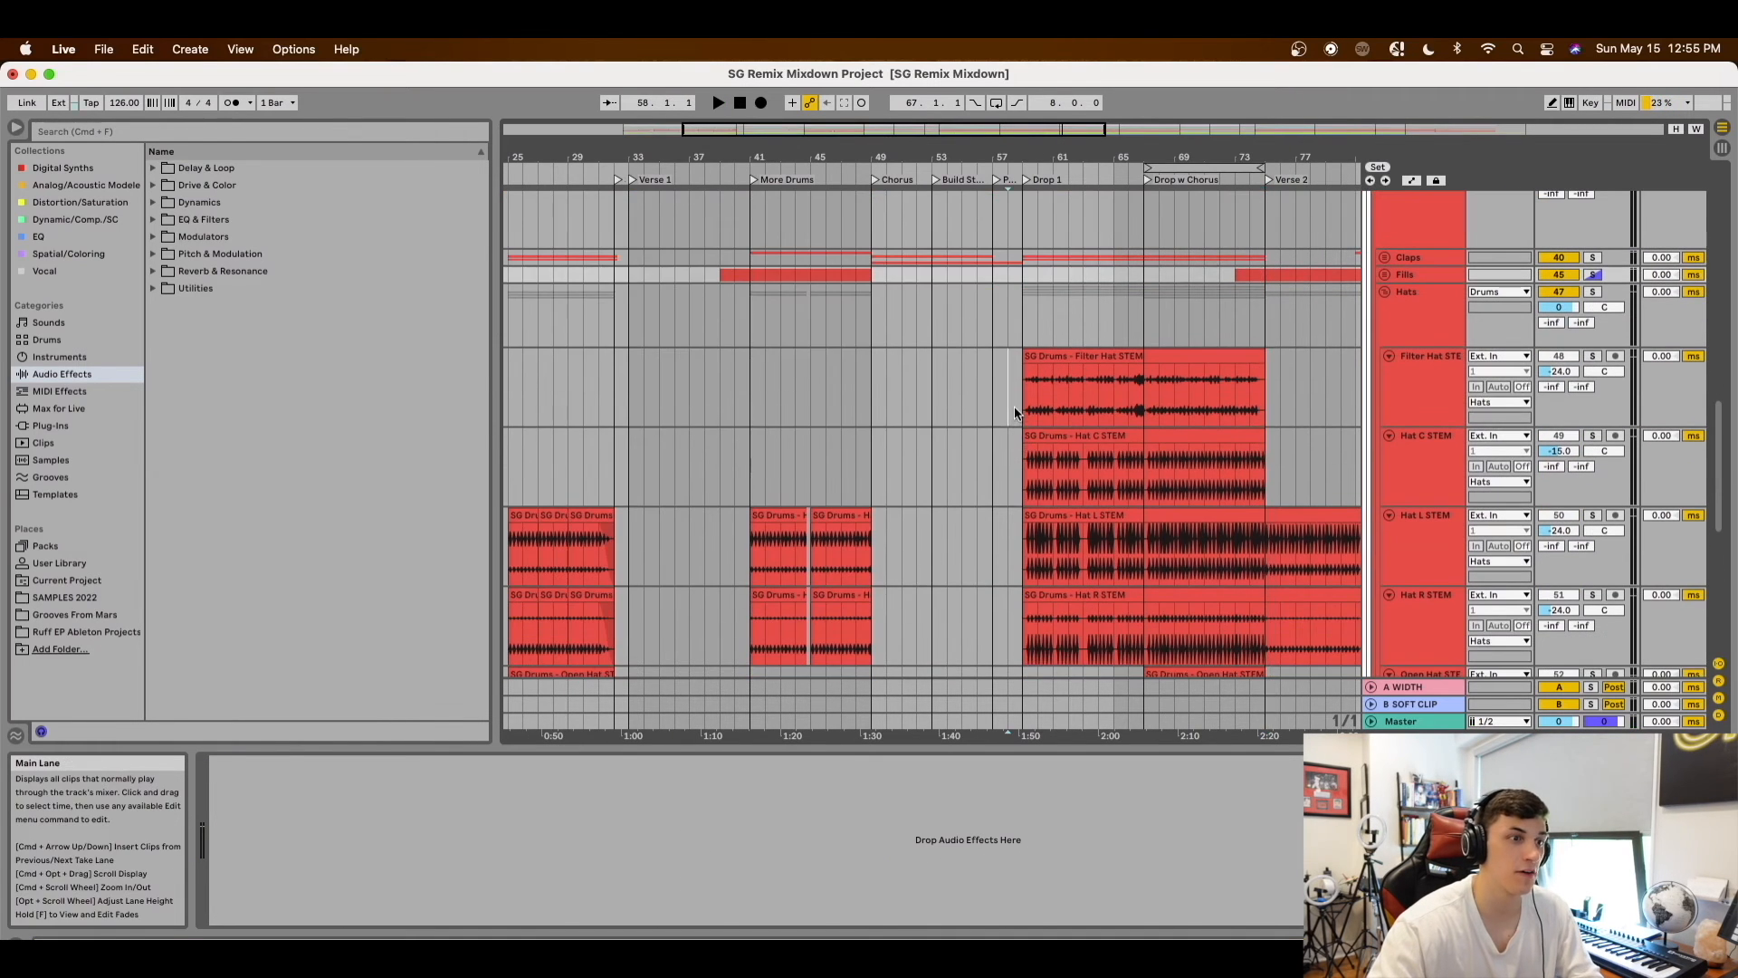
Listen to the Filter Hat STEM track soloed from bar 59, near the start of Drop 1
left_click(1015, 413)
scroll(1014, 413, "up", 5)
left_click(1589, 356)
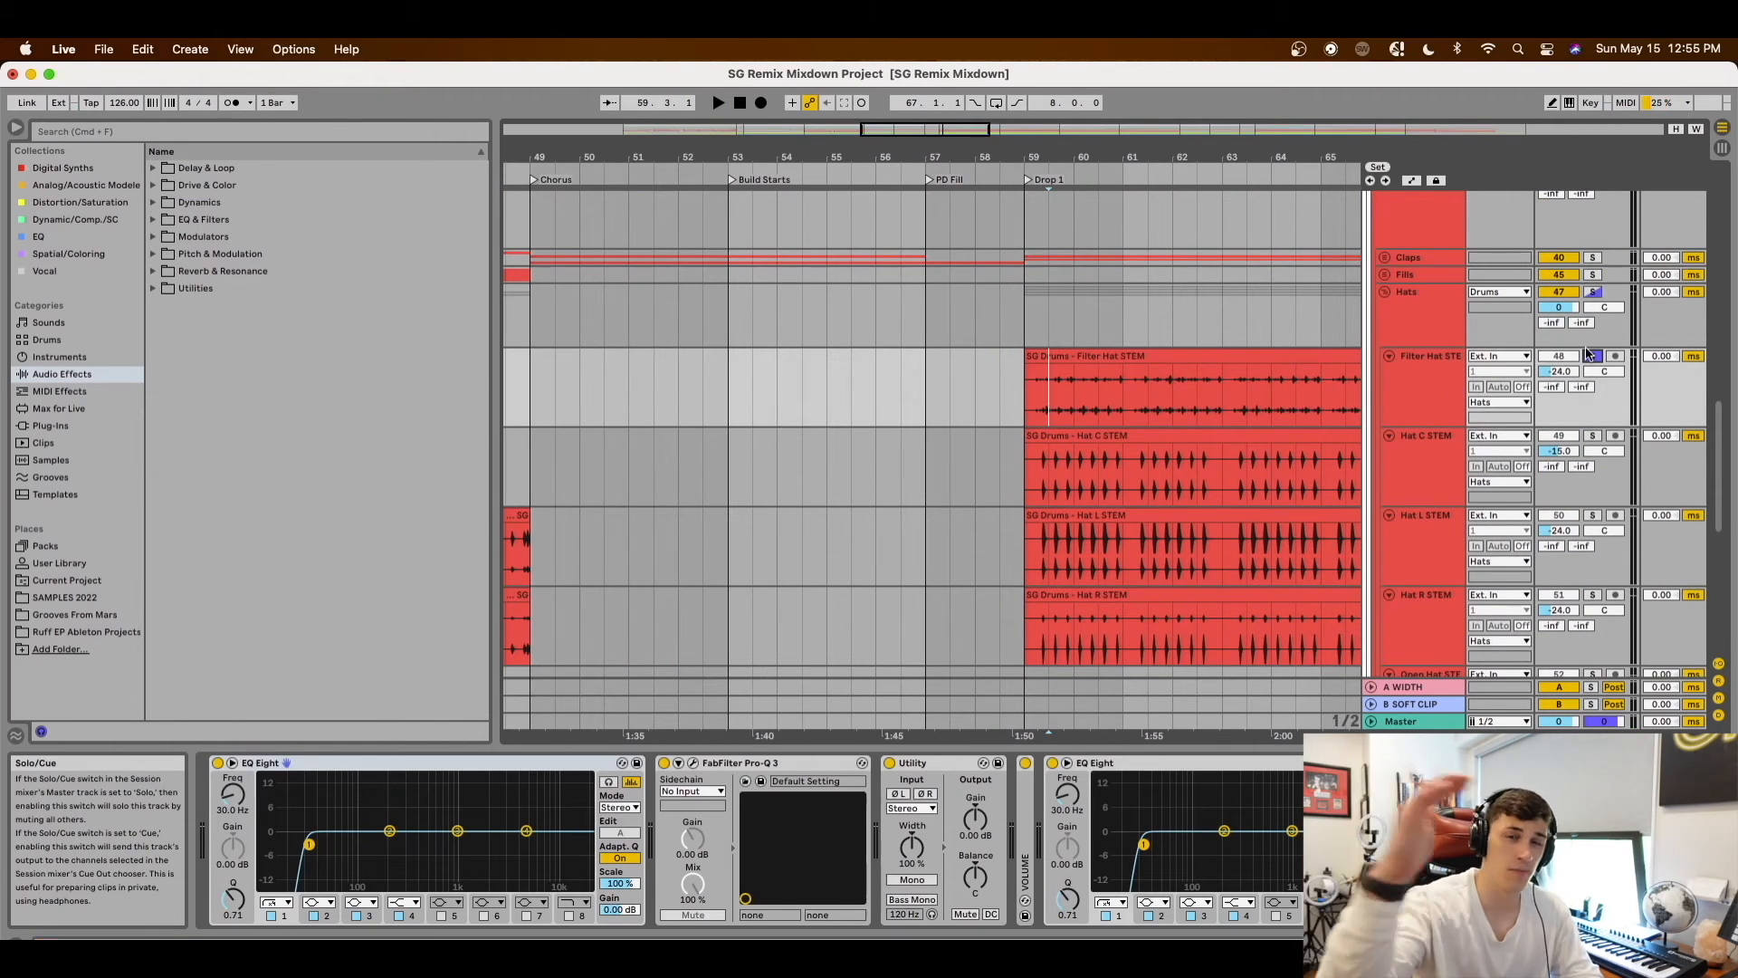
key("space")
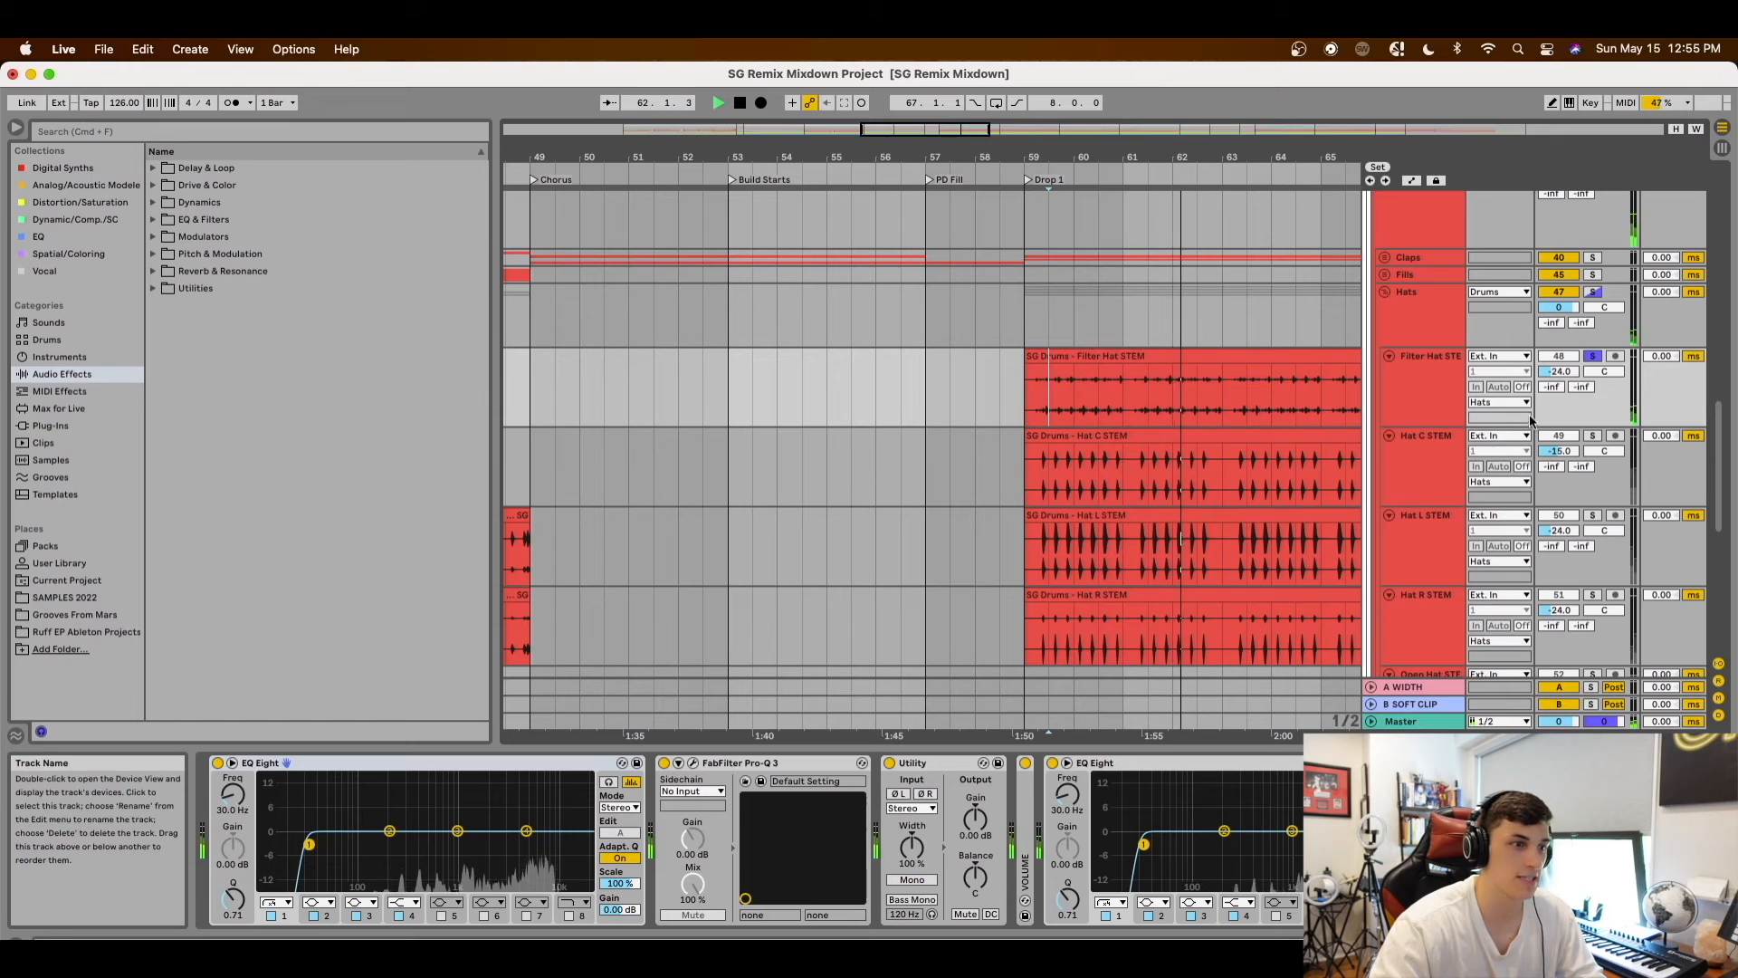
Listen to the Hat C, Hat L and Hat R STEM tracks soloed one after another in Drop 1
left_click(1059, 480)
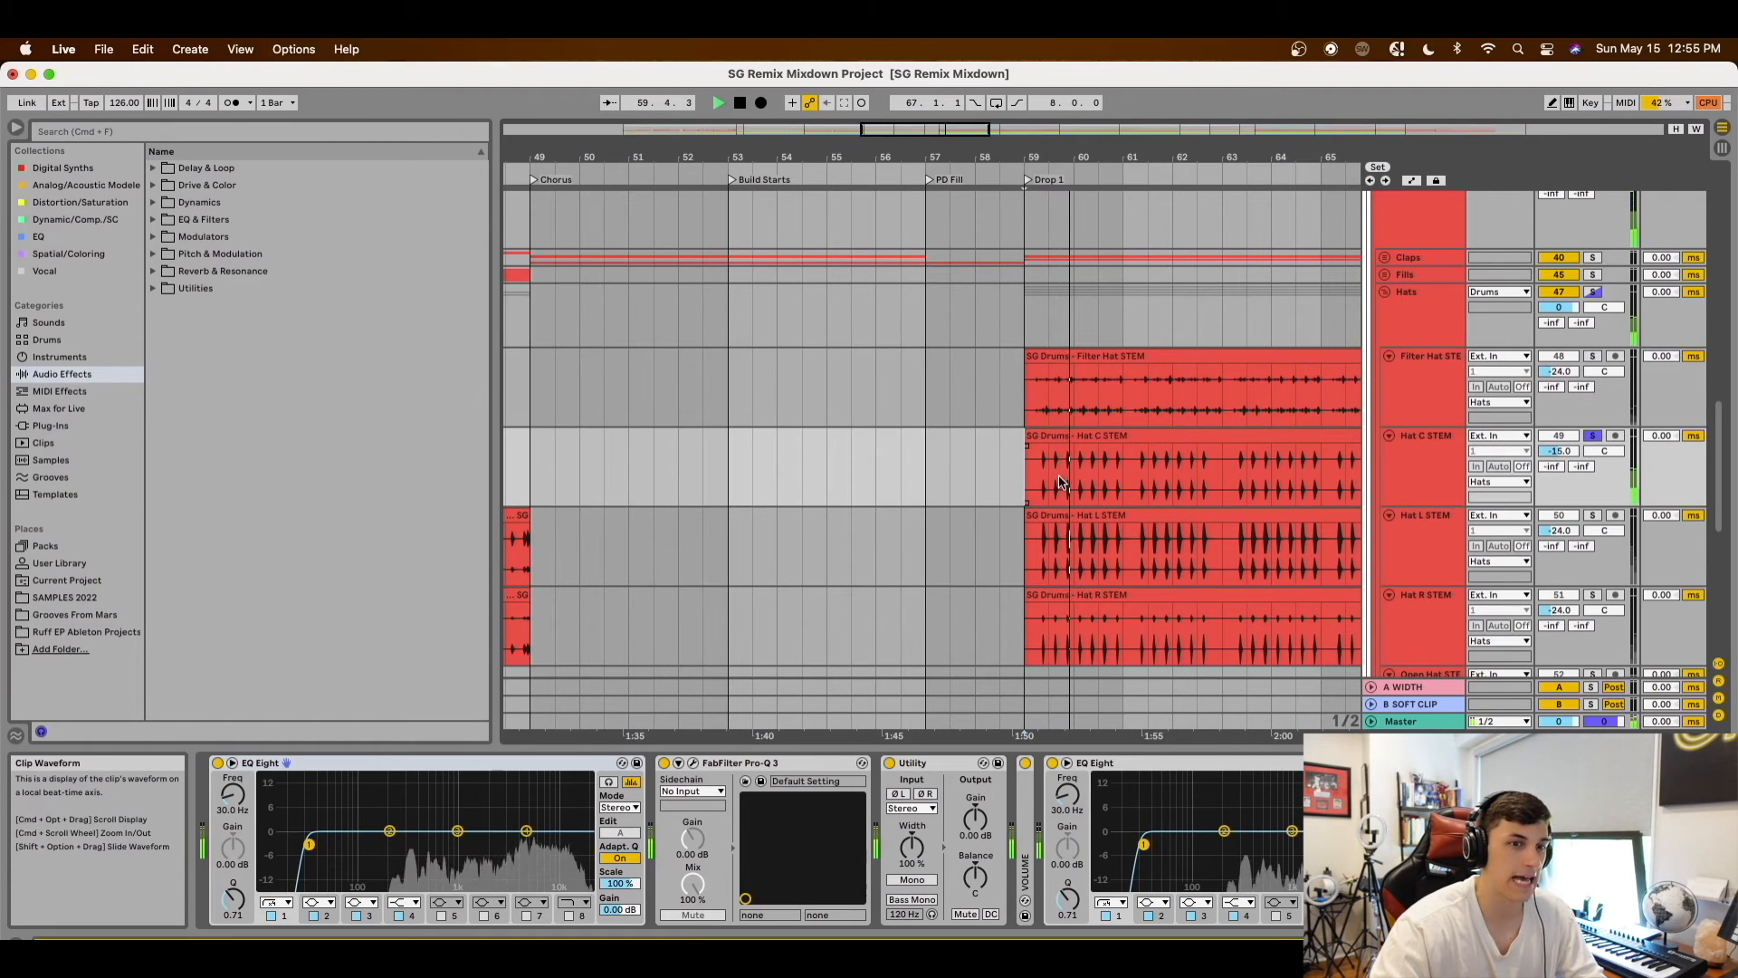
left_click(1592, 515)
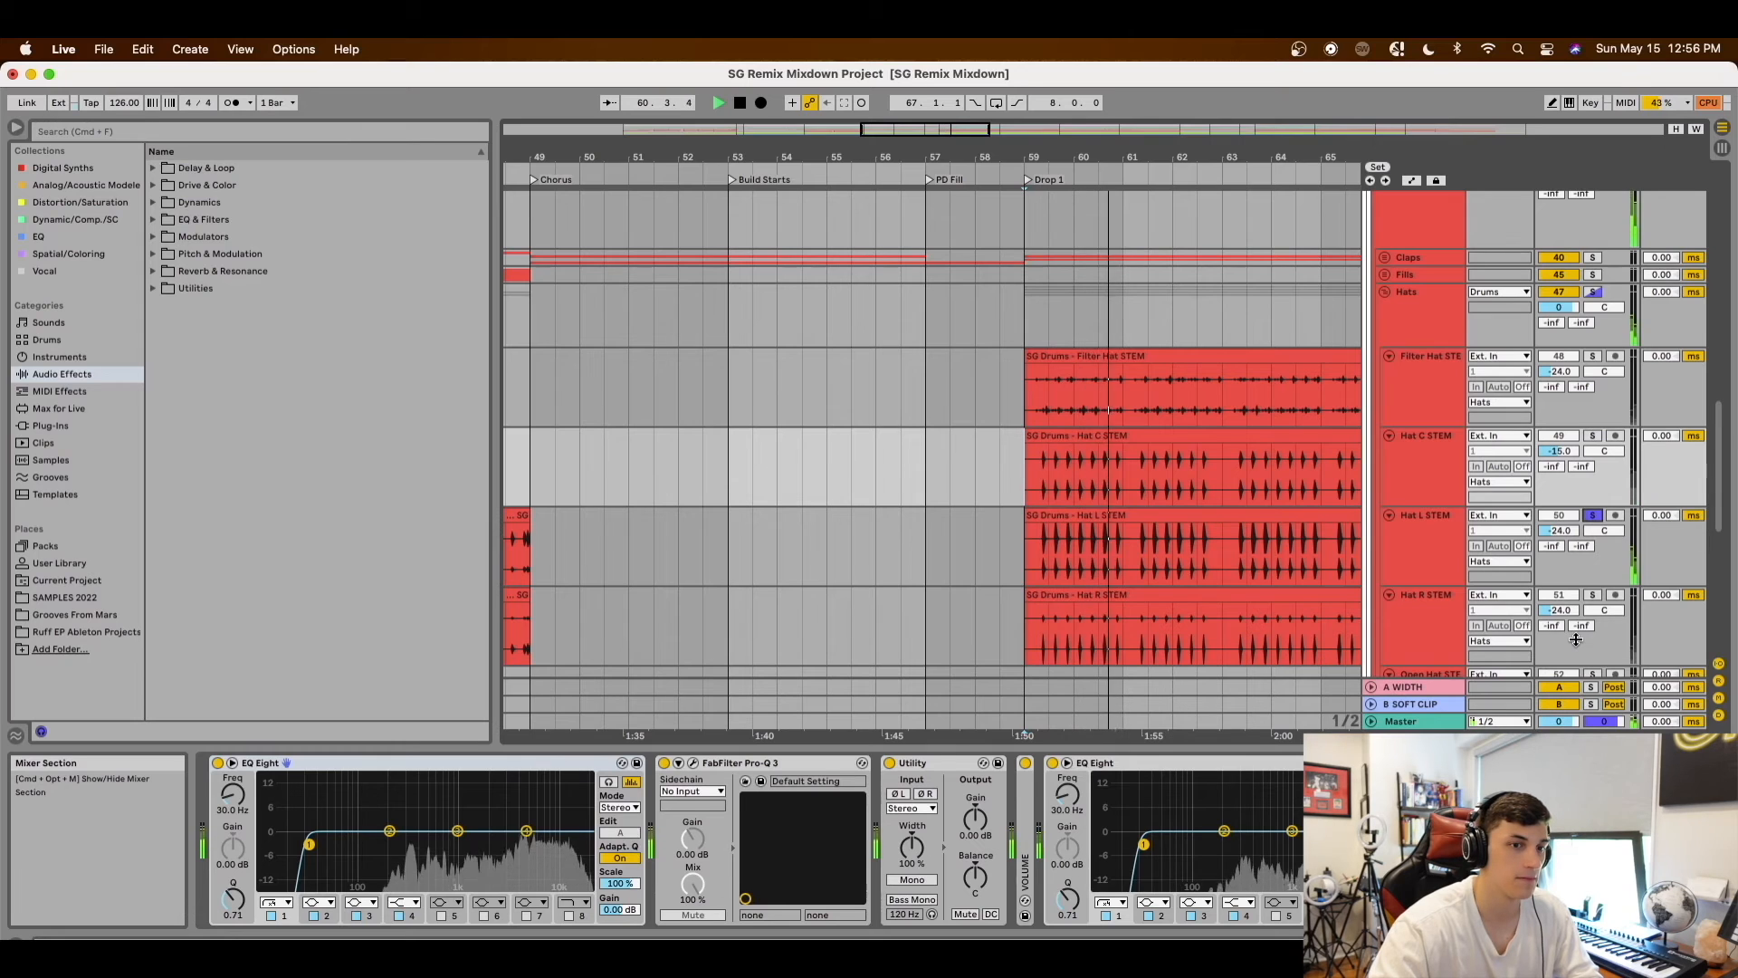
left_click(1592, 595)
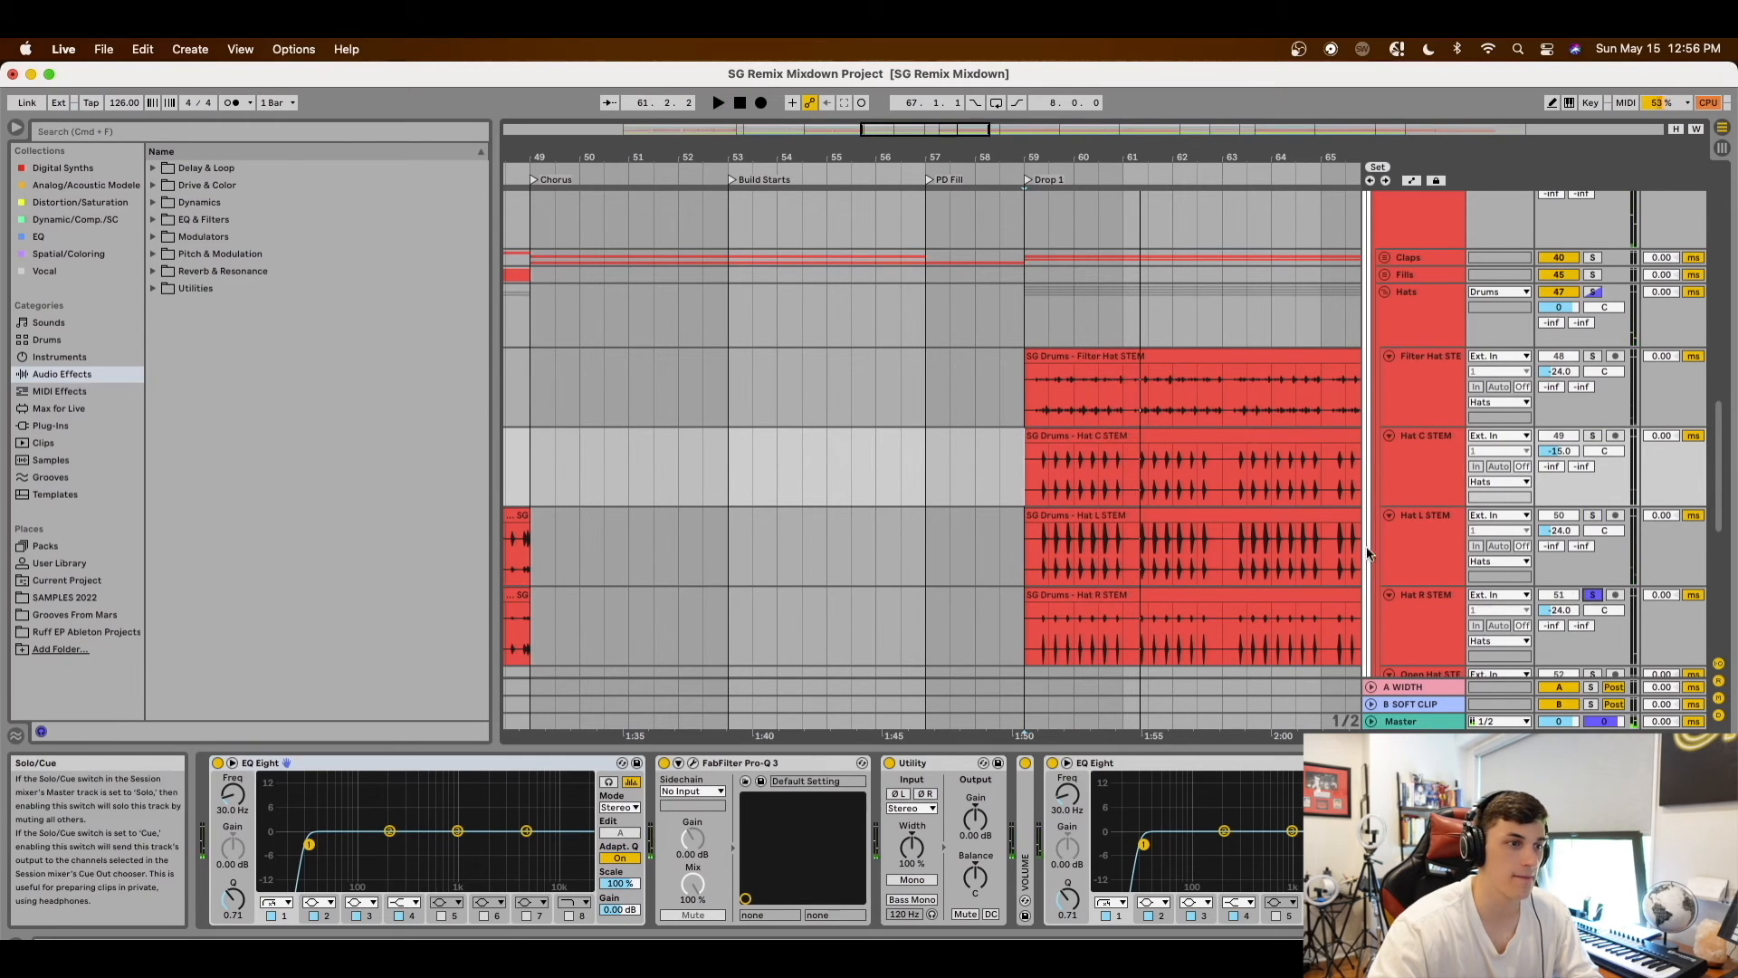
scroll(1602, 470, "down", 2)
key("space")
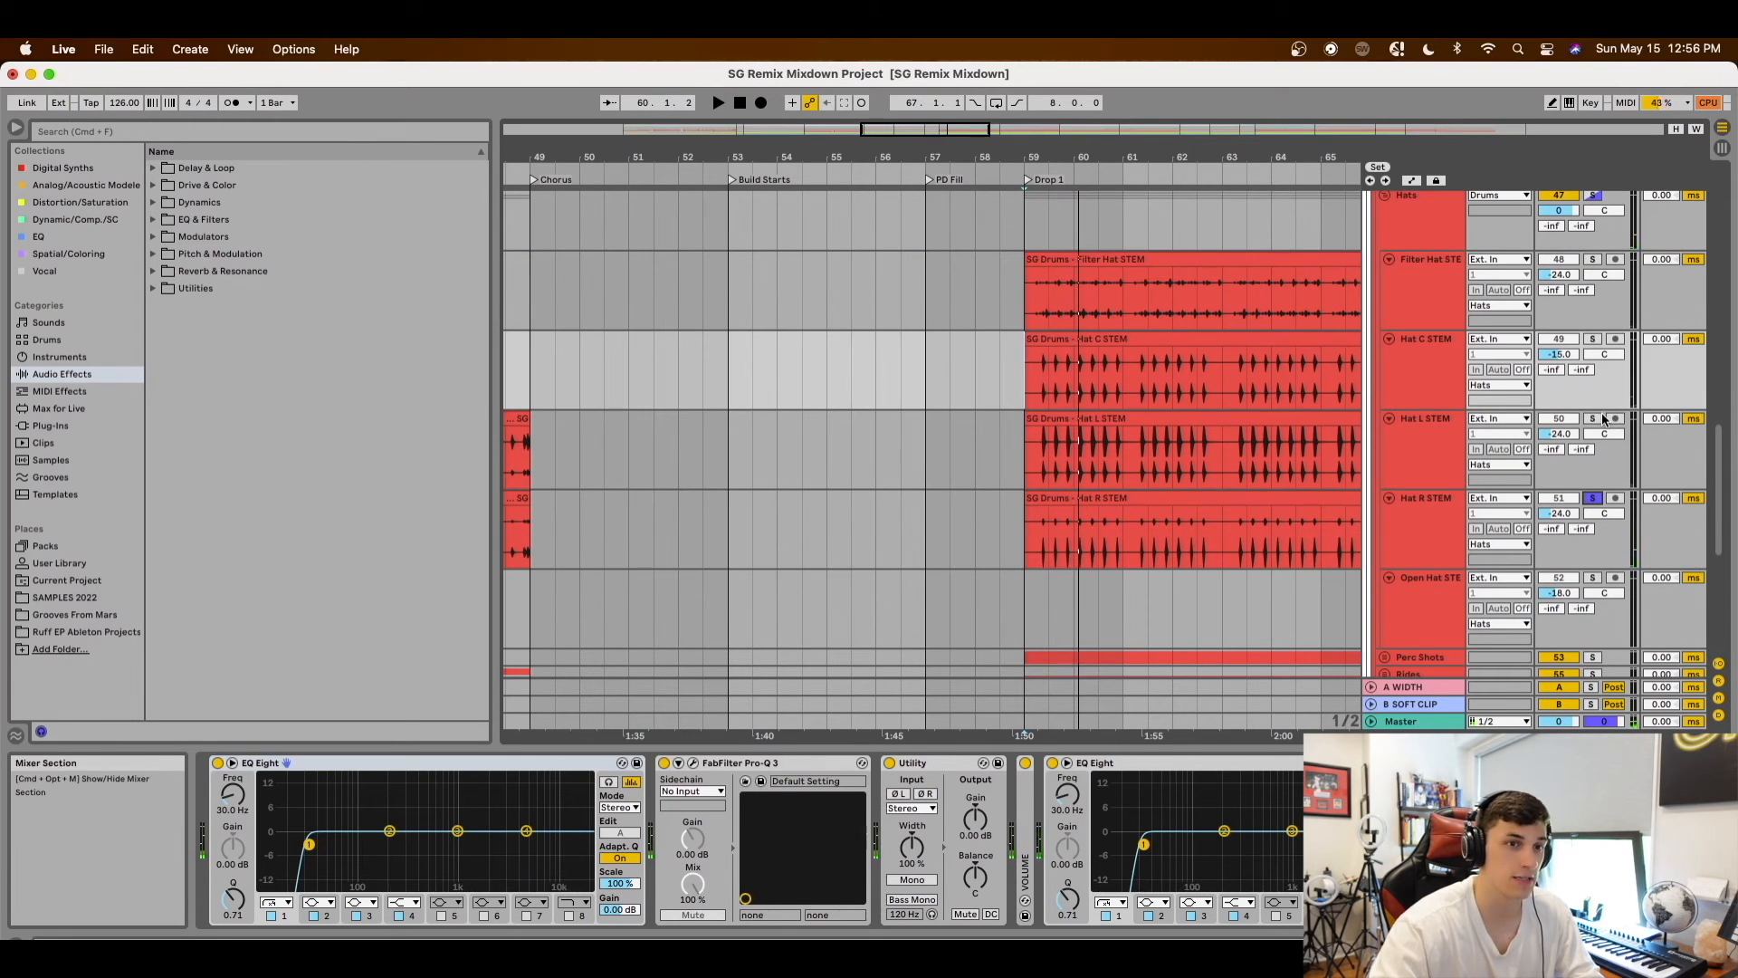
Listen to the Hat C, Hat L and Hat R STEM tracks soloed together, and turn their solos off
left_click(1592, 418)
left_click(1592, 339)
key("space")
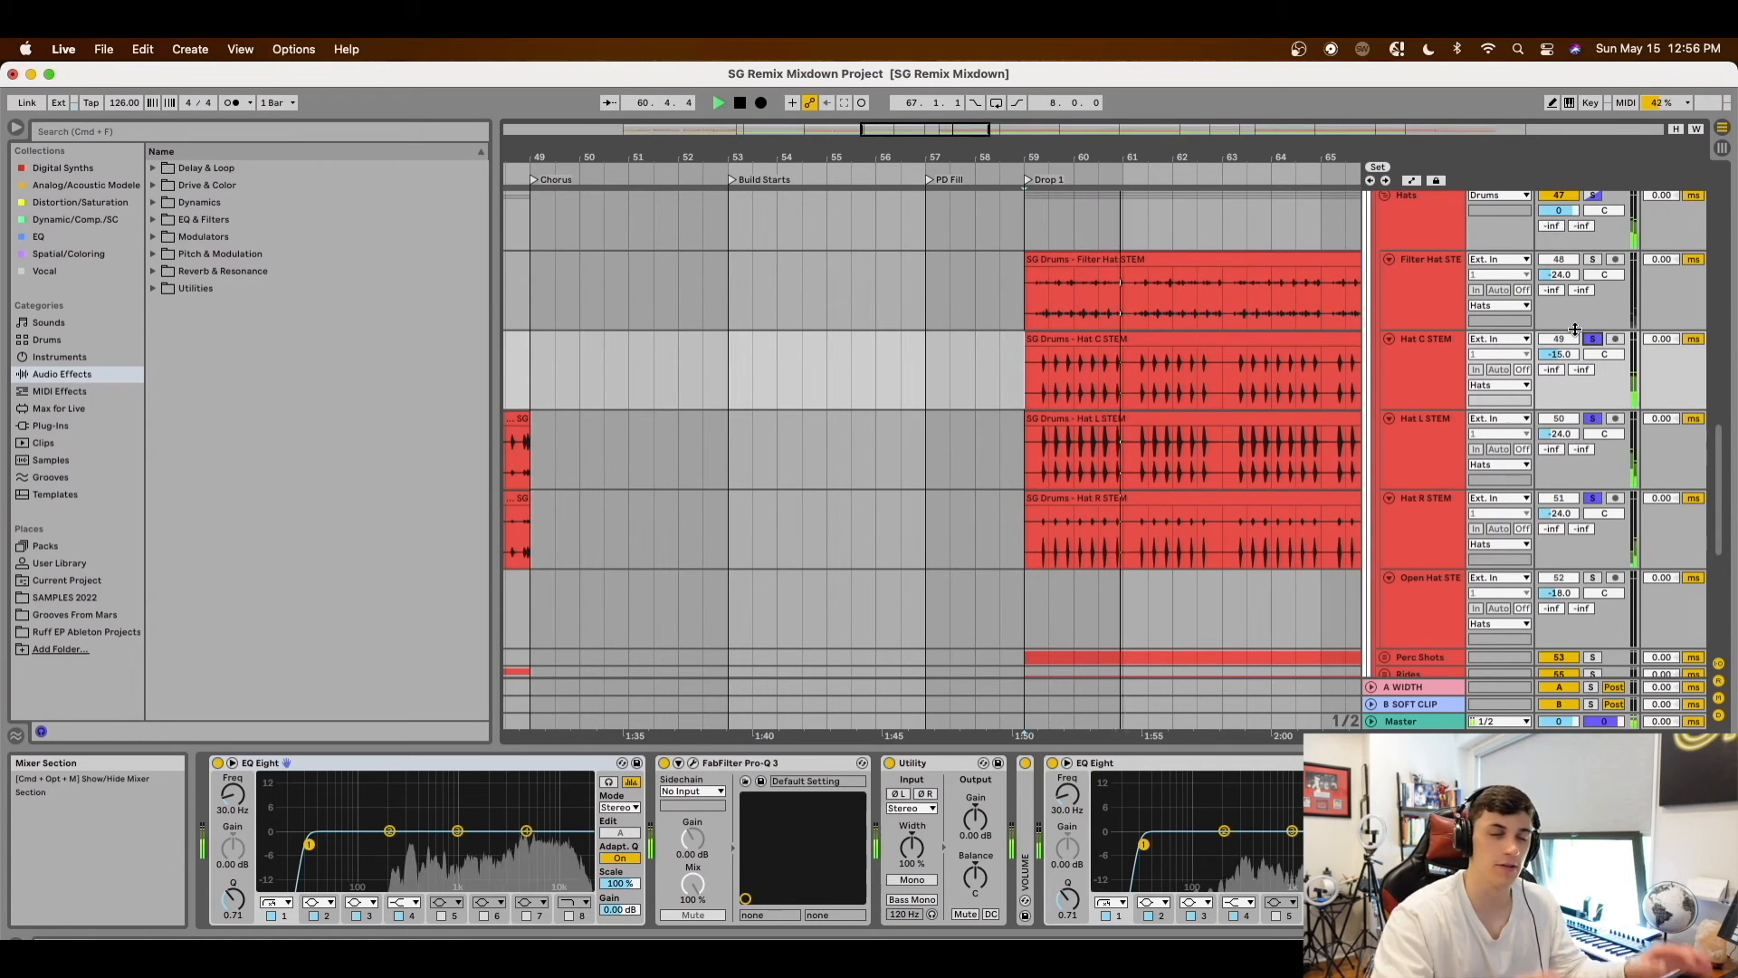
key("space")
left_click(1592, 338)
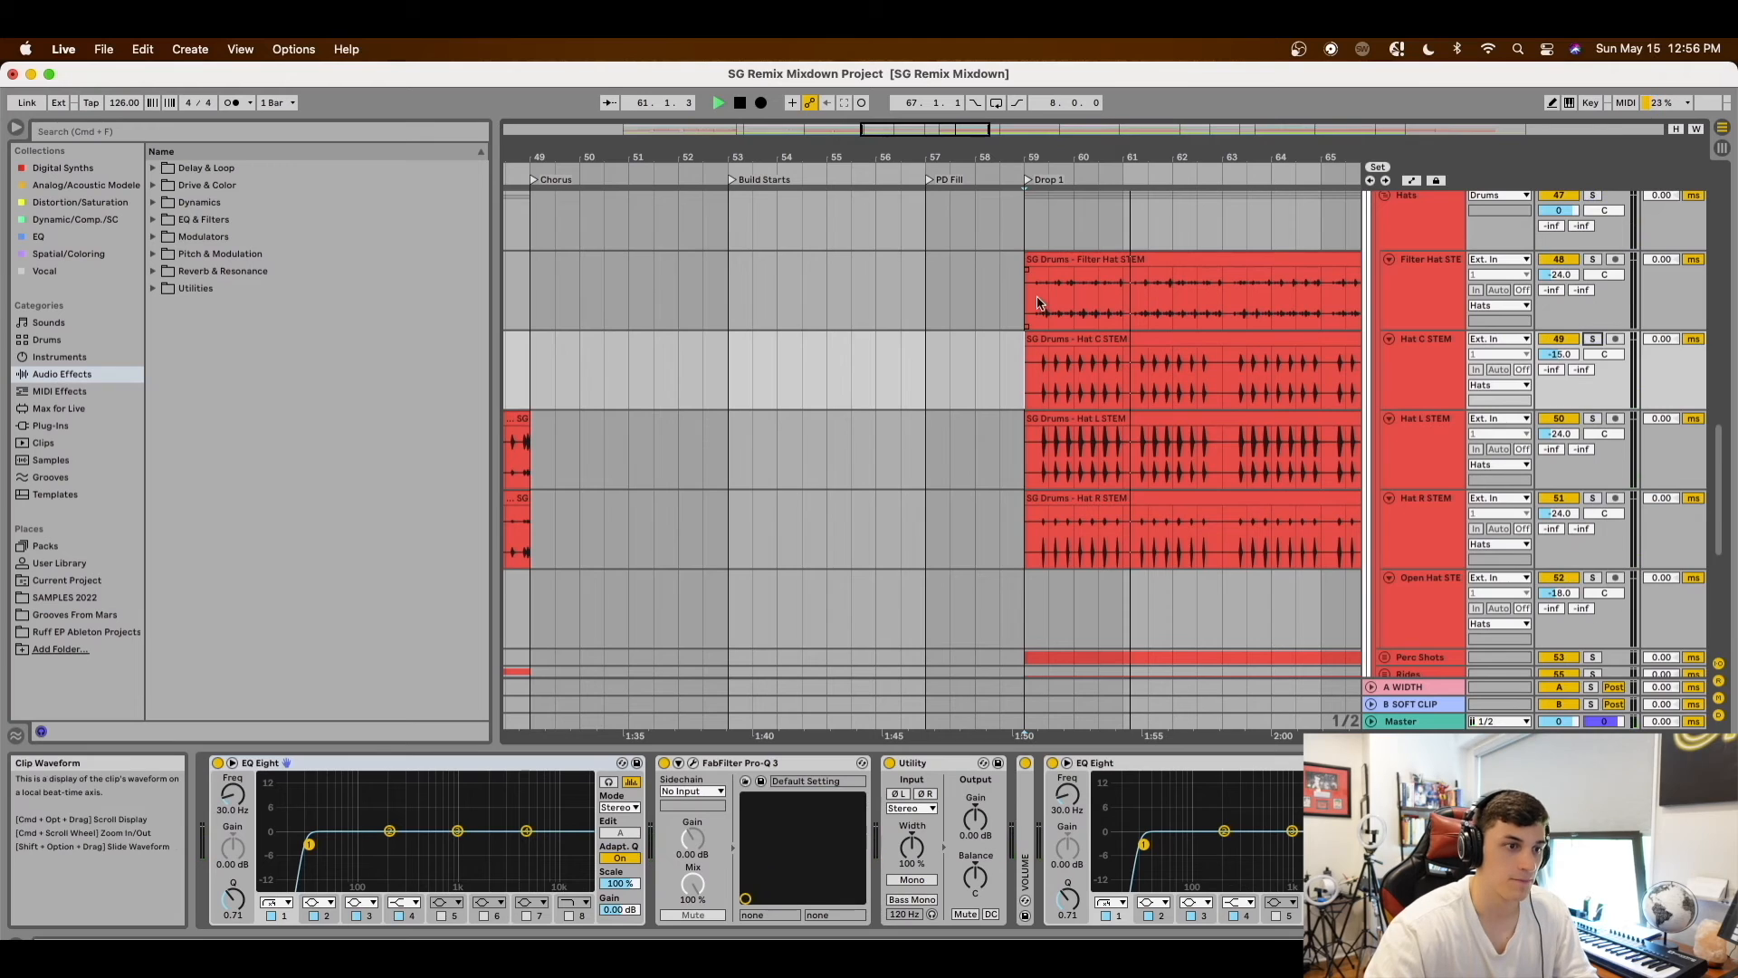
Unfold the Perc Shots subgroup to show its stem
key("space")
key("space")
scroll(1575, 362, "down", 4)
left_click(1384, 495)
scroll(1276, 484, "down", 4)
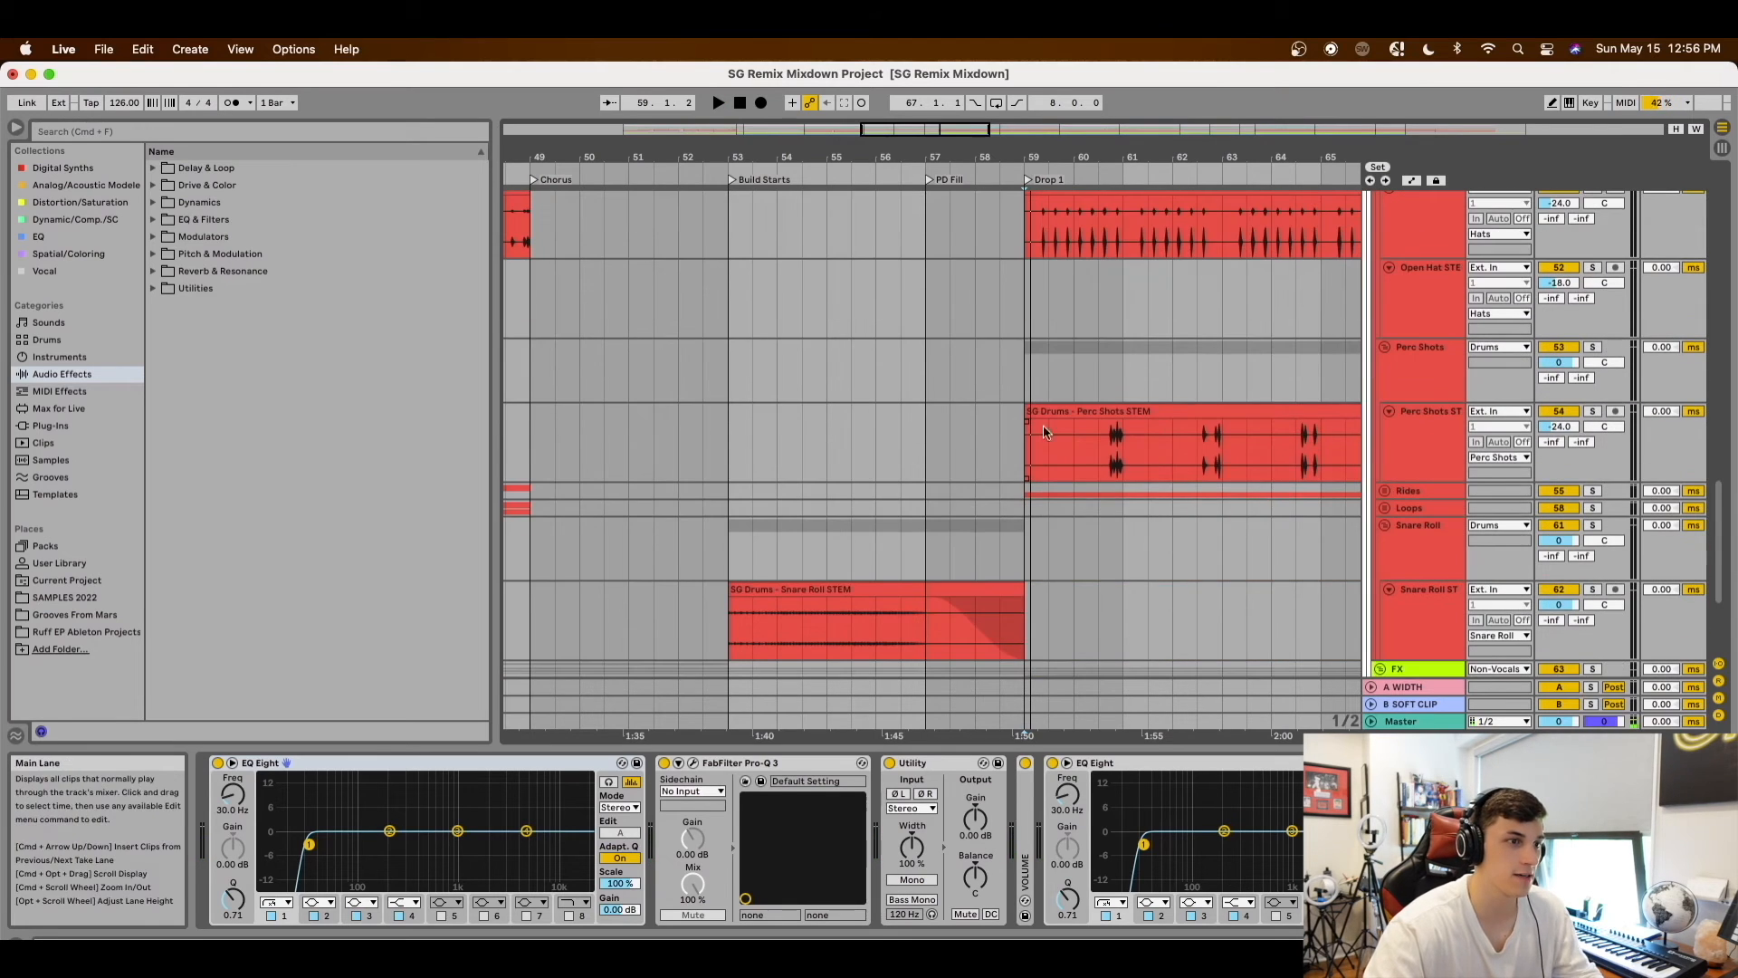
Listen to the Perc Shots STEM track soloed at its hits within Drop 1, around bars 62 and 64
left_click(1592, 410)
key("space")
left_click(947, 489)
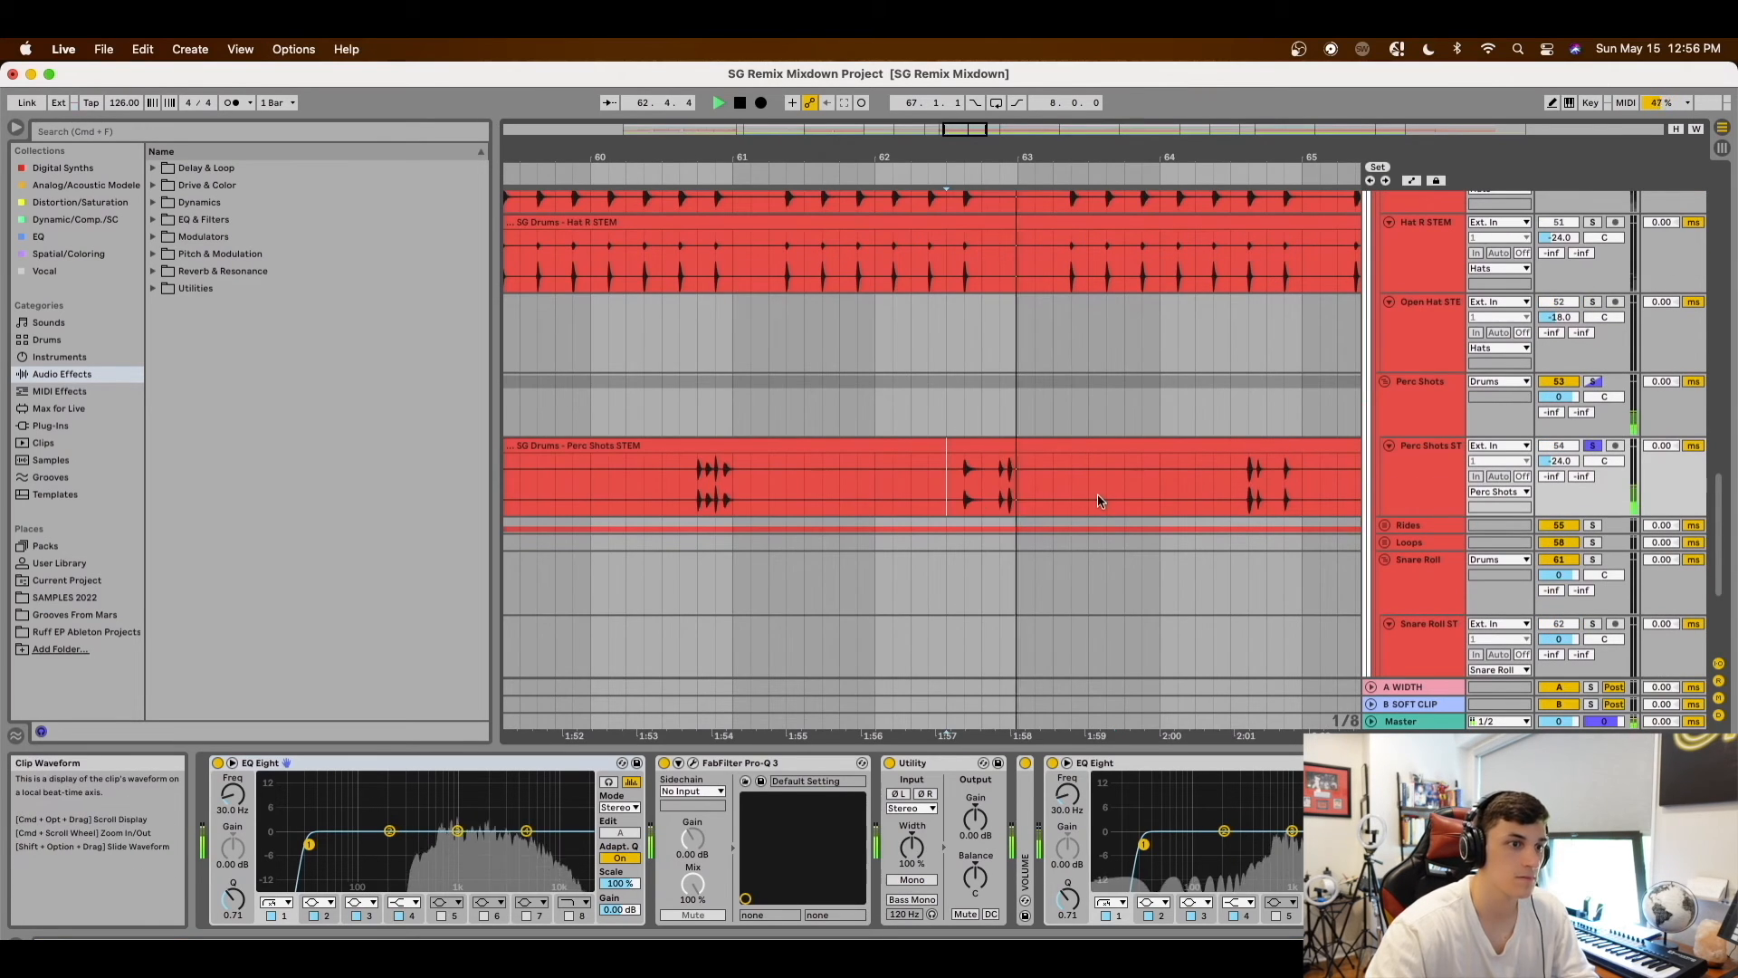
left_click(1231, 488)
key("space")
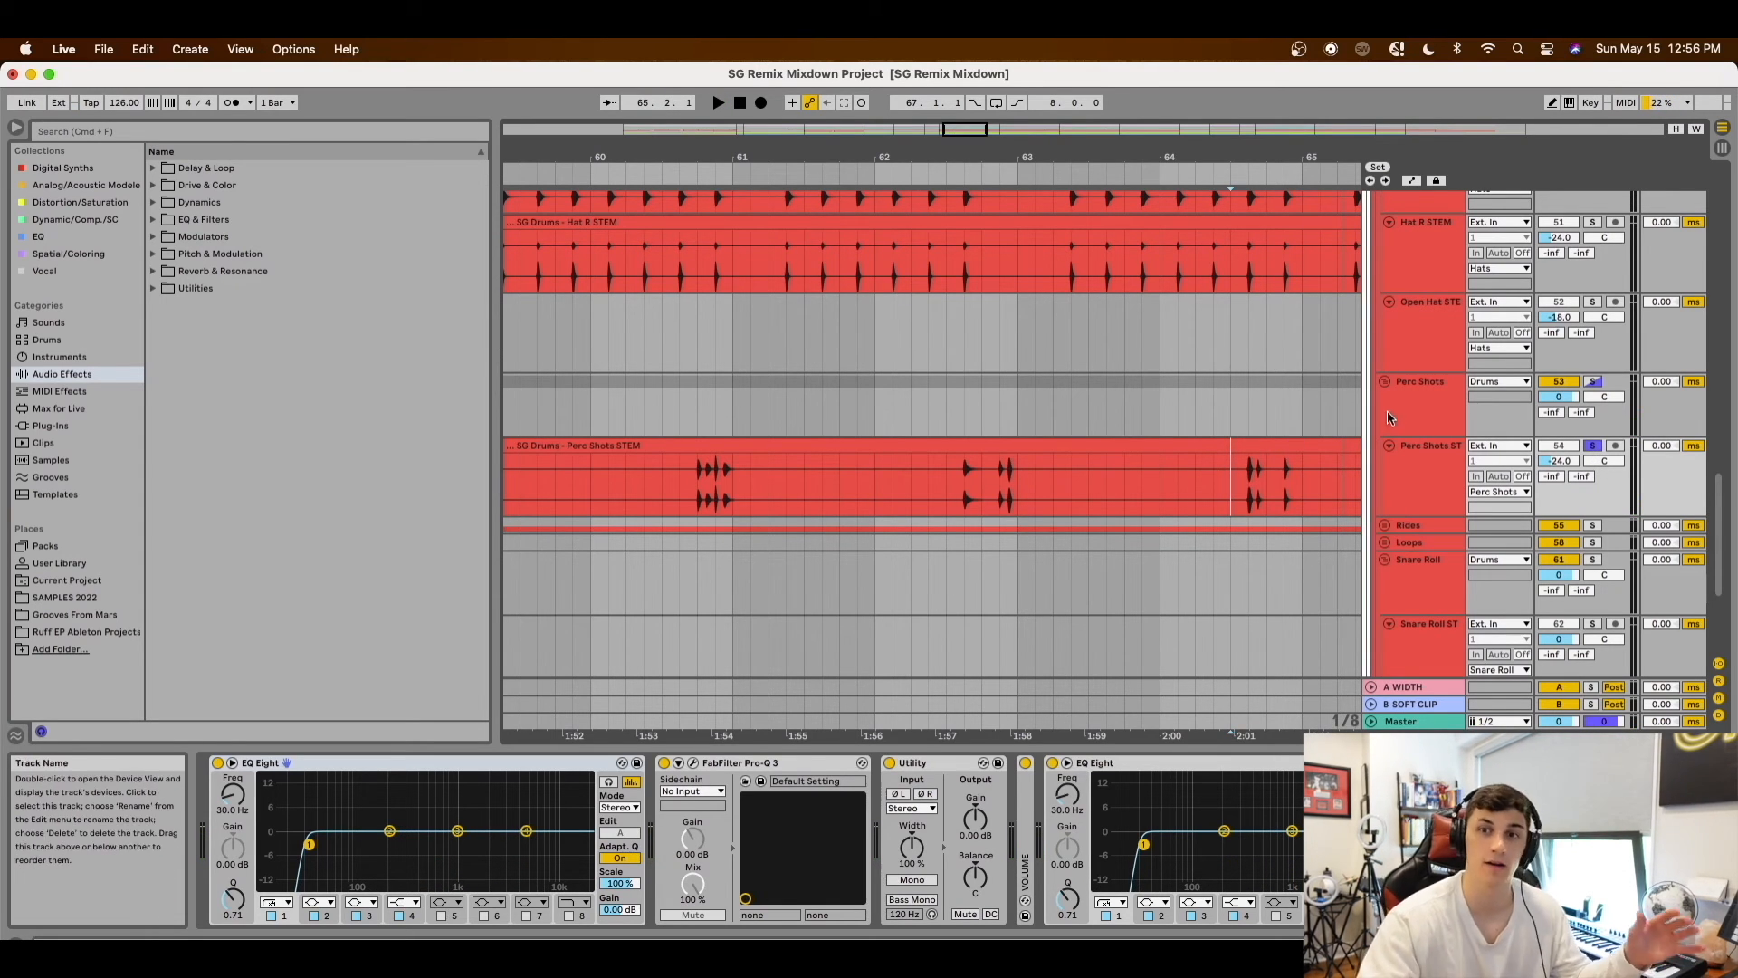
Unfold the Rides subgroup and listen to the Ride 2 STEM track soloed from bar 59
key("minus")
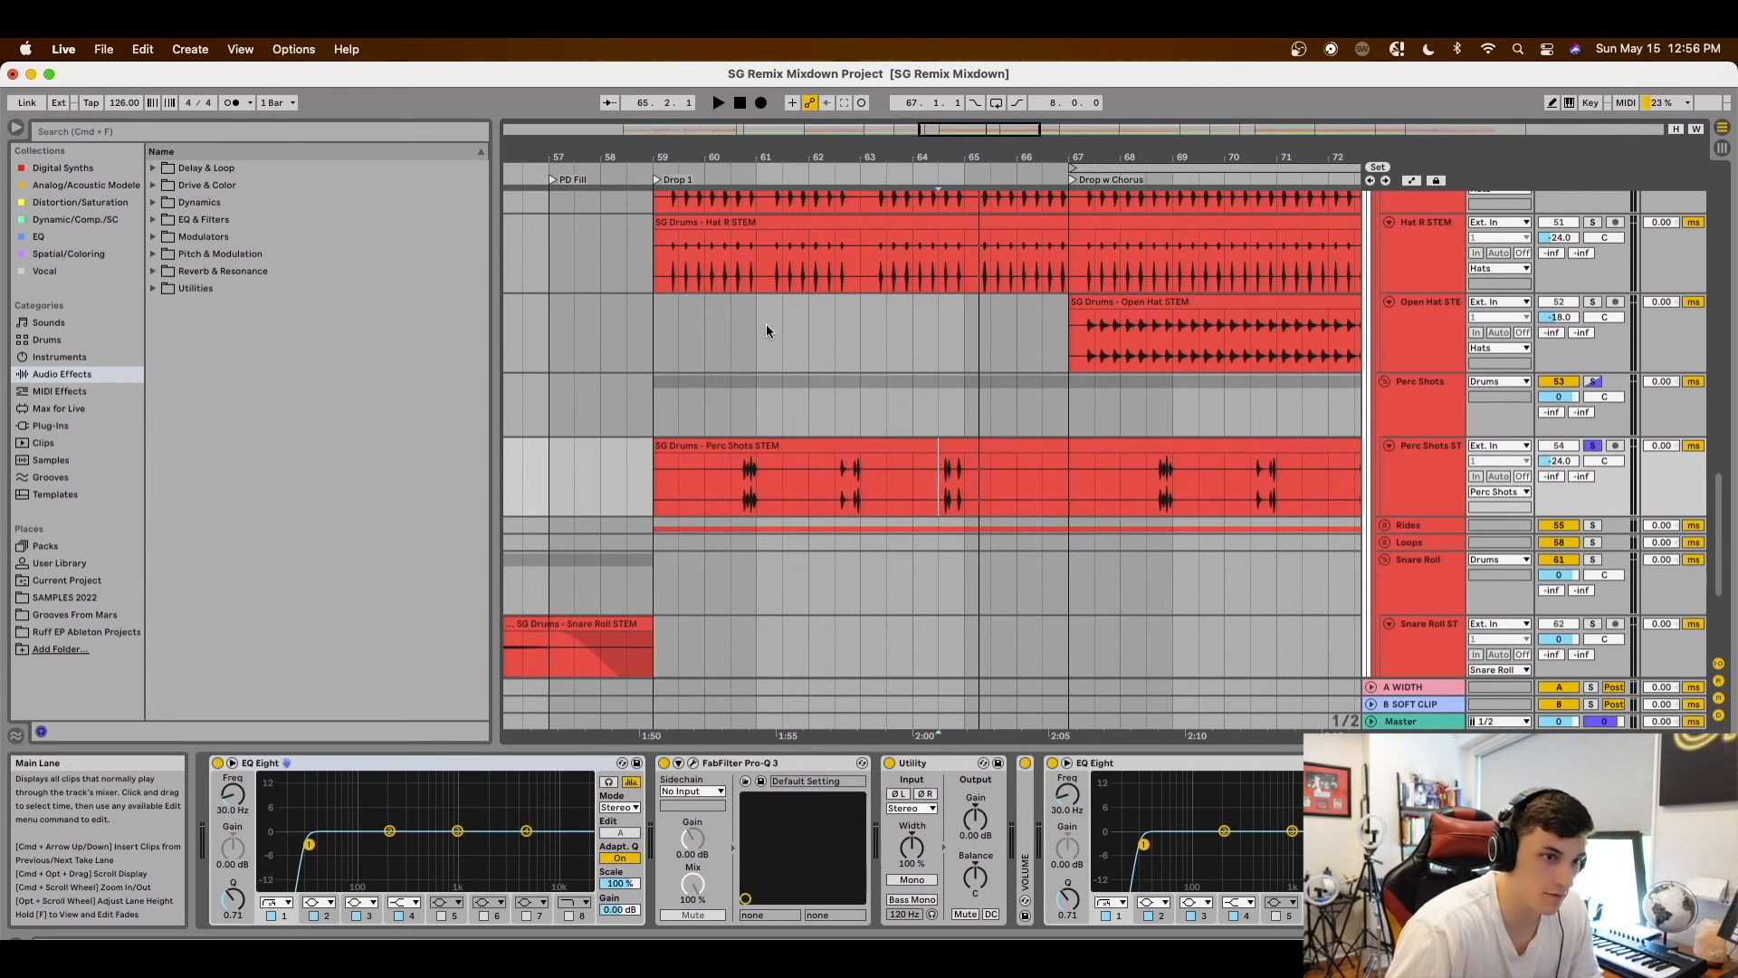
left_click(1384, 525)
scroll(594, 567, "down", 3)
left_click(678, 554)
key("space")
left_click(1592, 513)
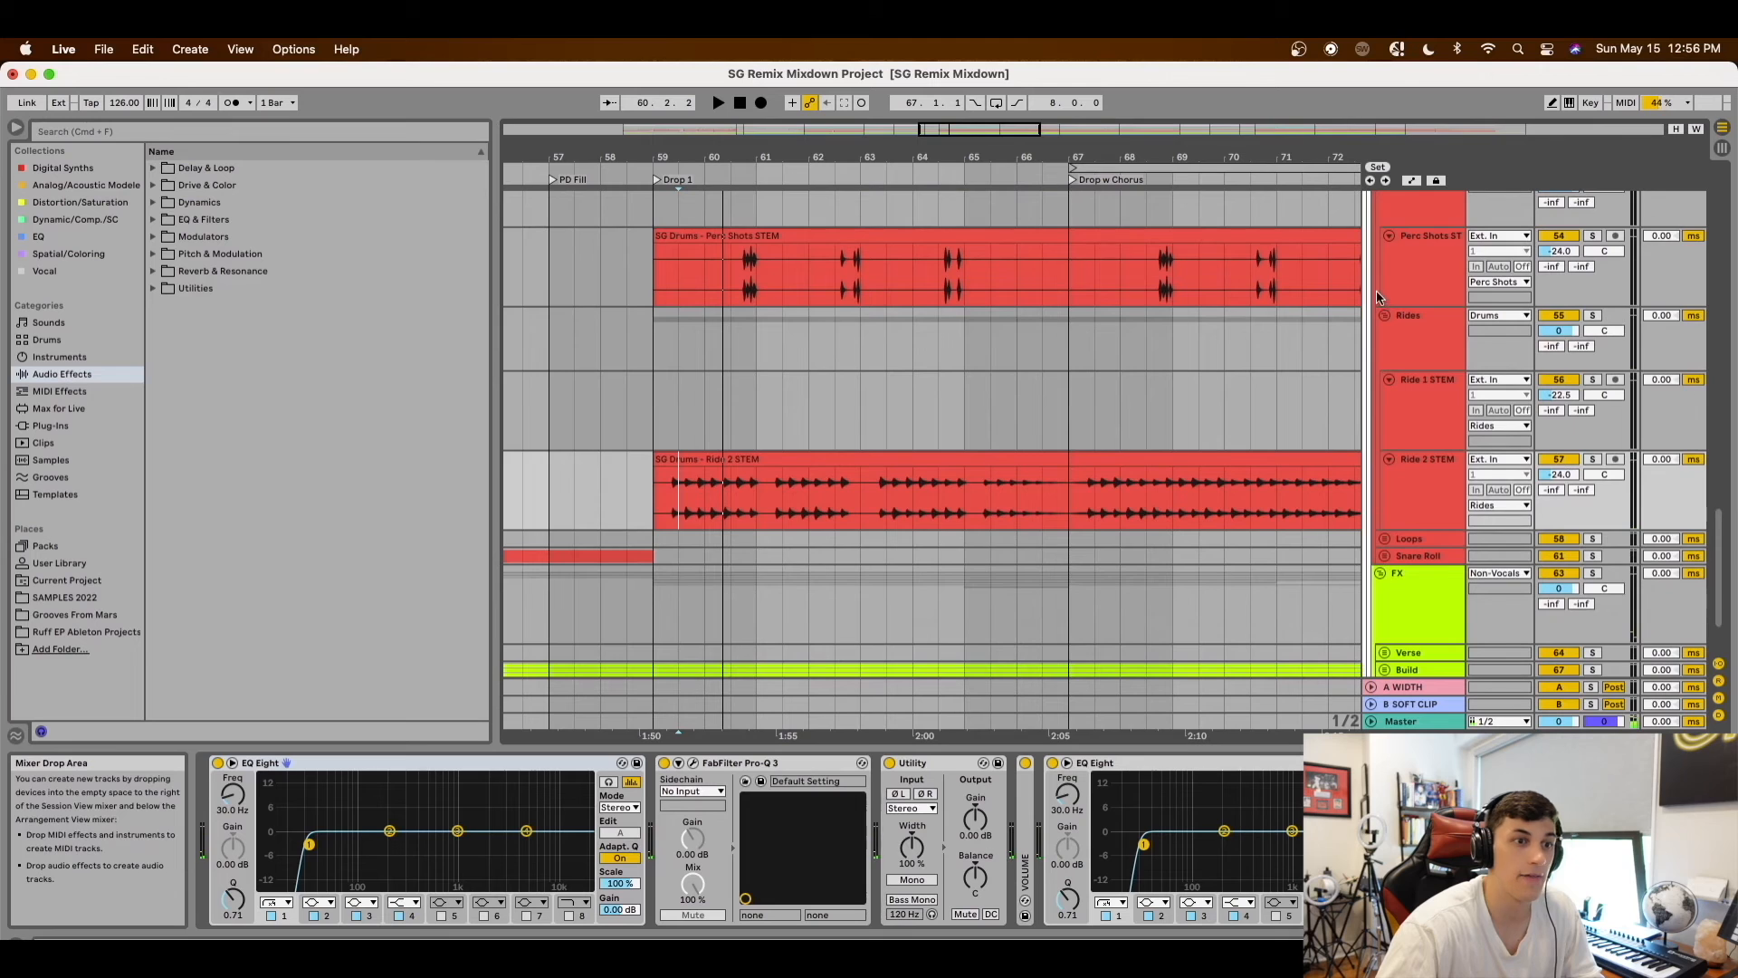
Fold the Rides, Perc Shots and Hats subgroups within the Drums group
left_click(1385, 299)
left_click(1384, 315)
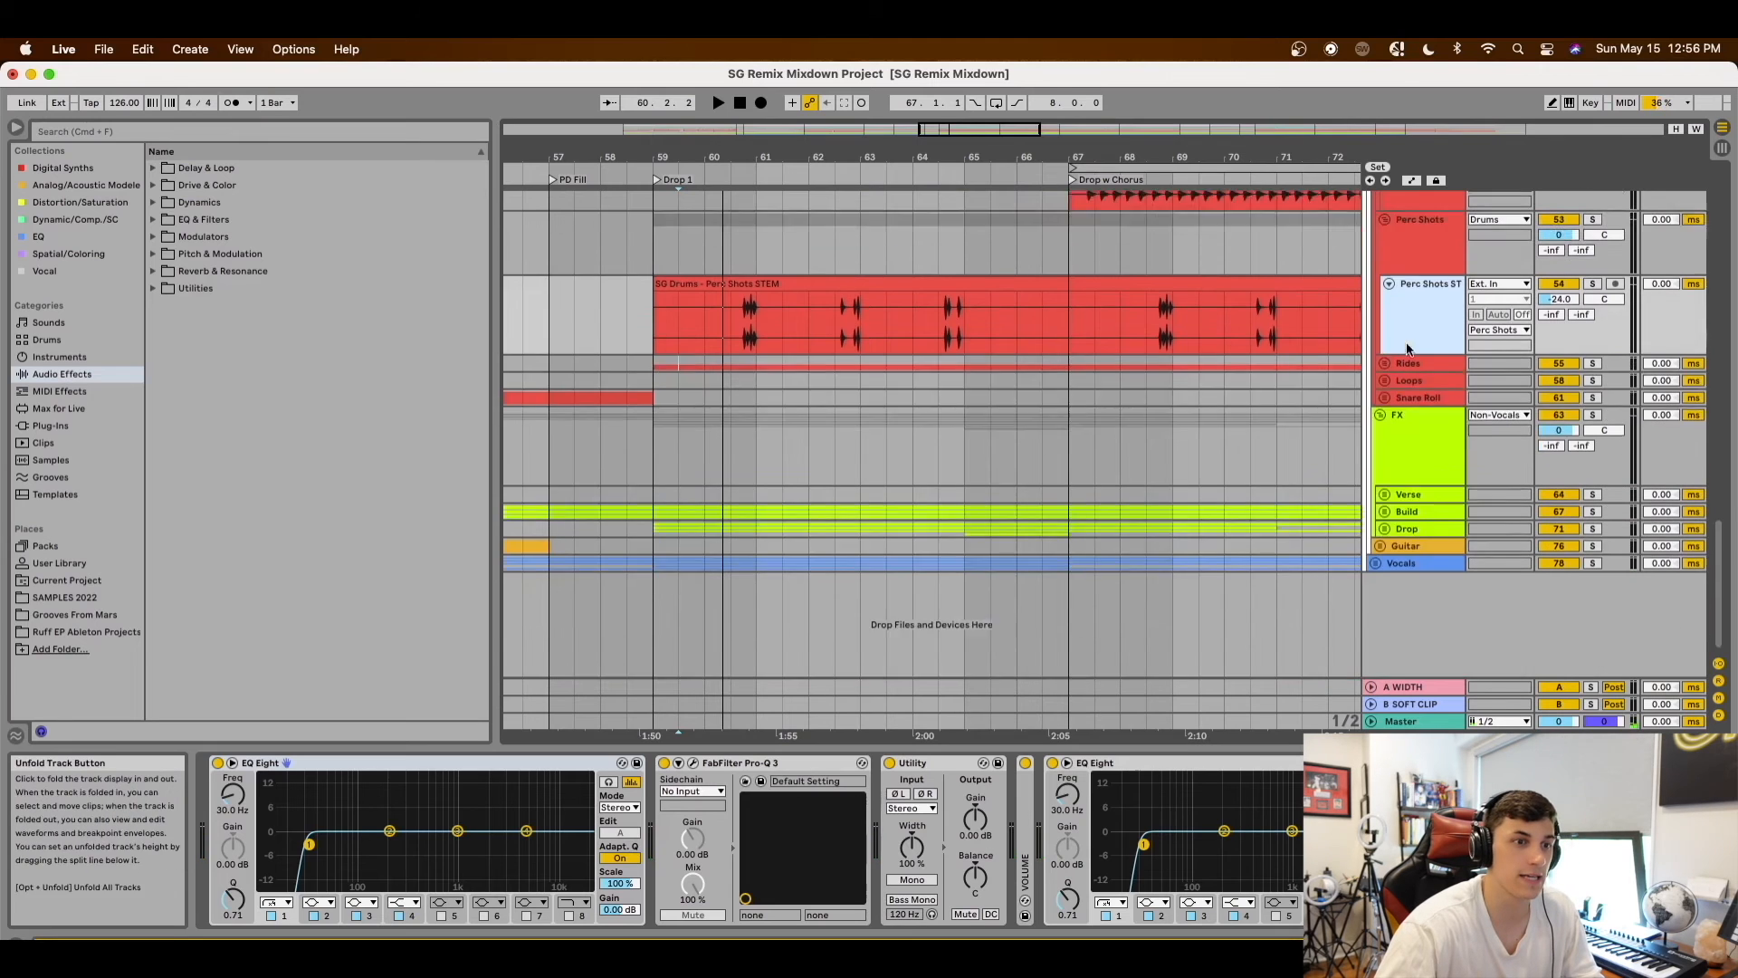
scroll(1425, 362, "up", 3)
left_click(1401, 343)
scroll(1388, 341, "up", 1)
scroll(1387, 341, "up", 5)
left_click(1385, 552)
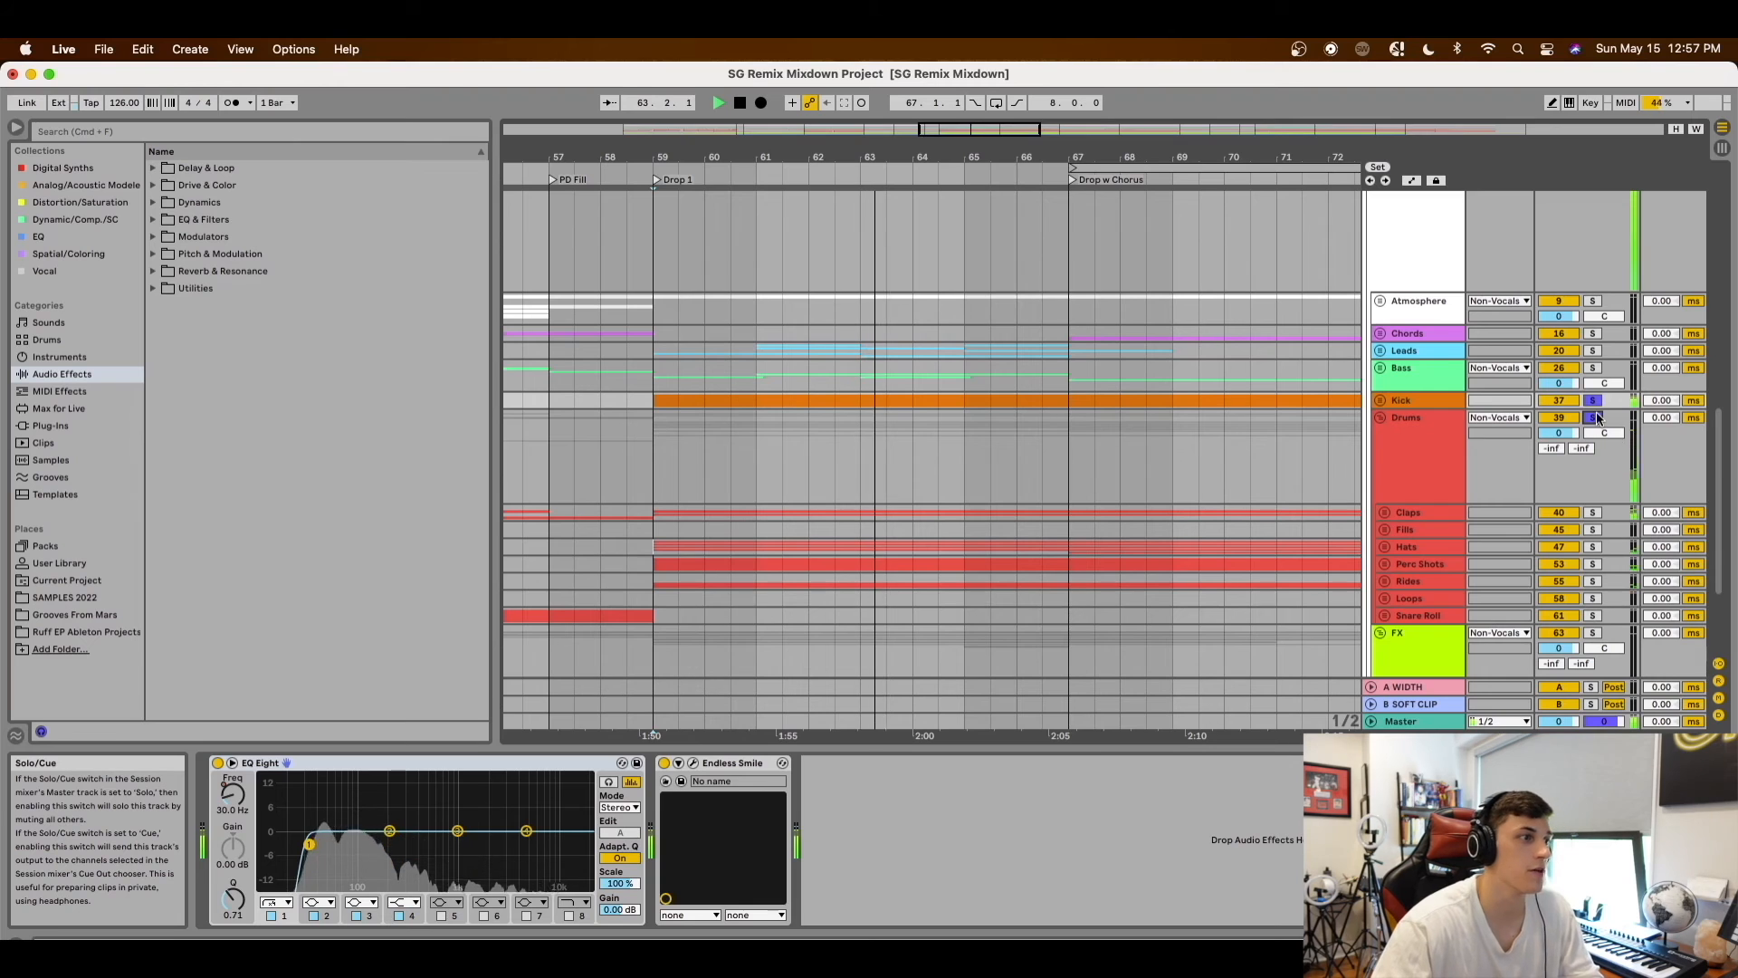
Unfold the Kick group and listen to it soloed together with the Drums group from bar 59
key("space")
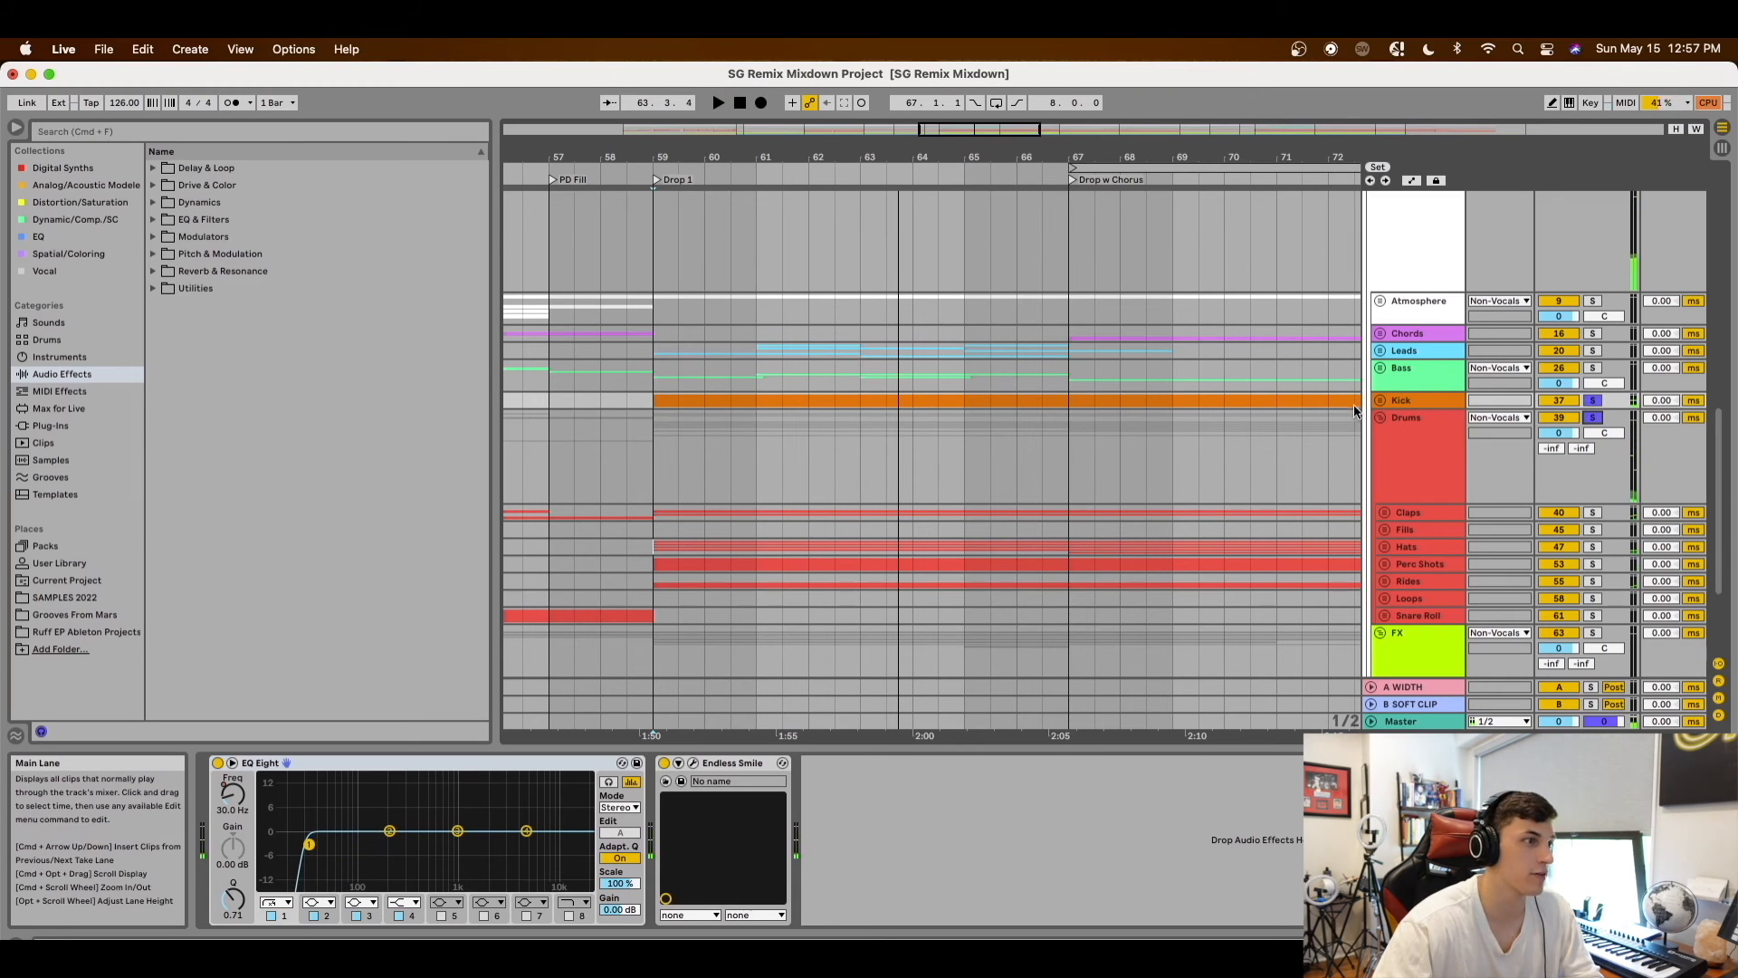
left_click(1380, 400)
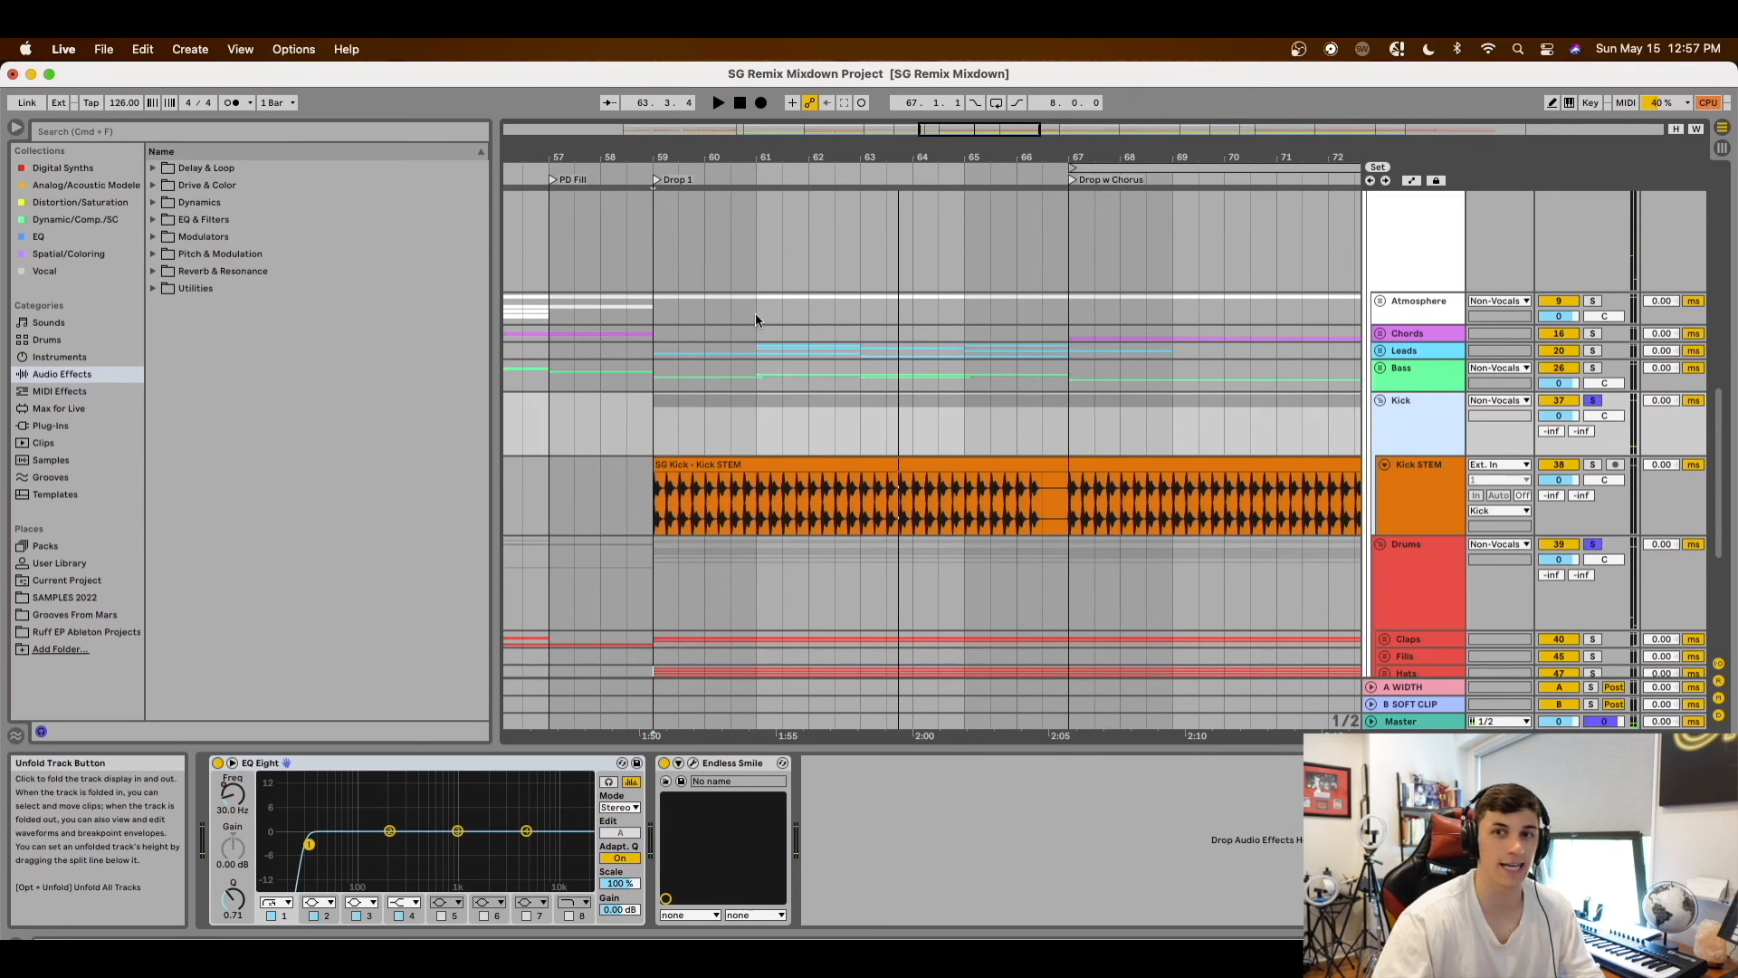
left_click(649, 496)
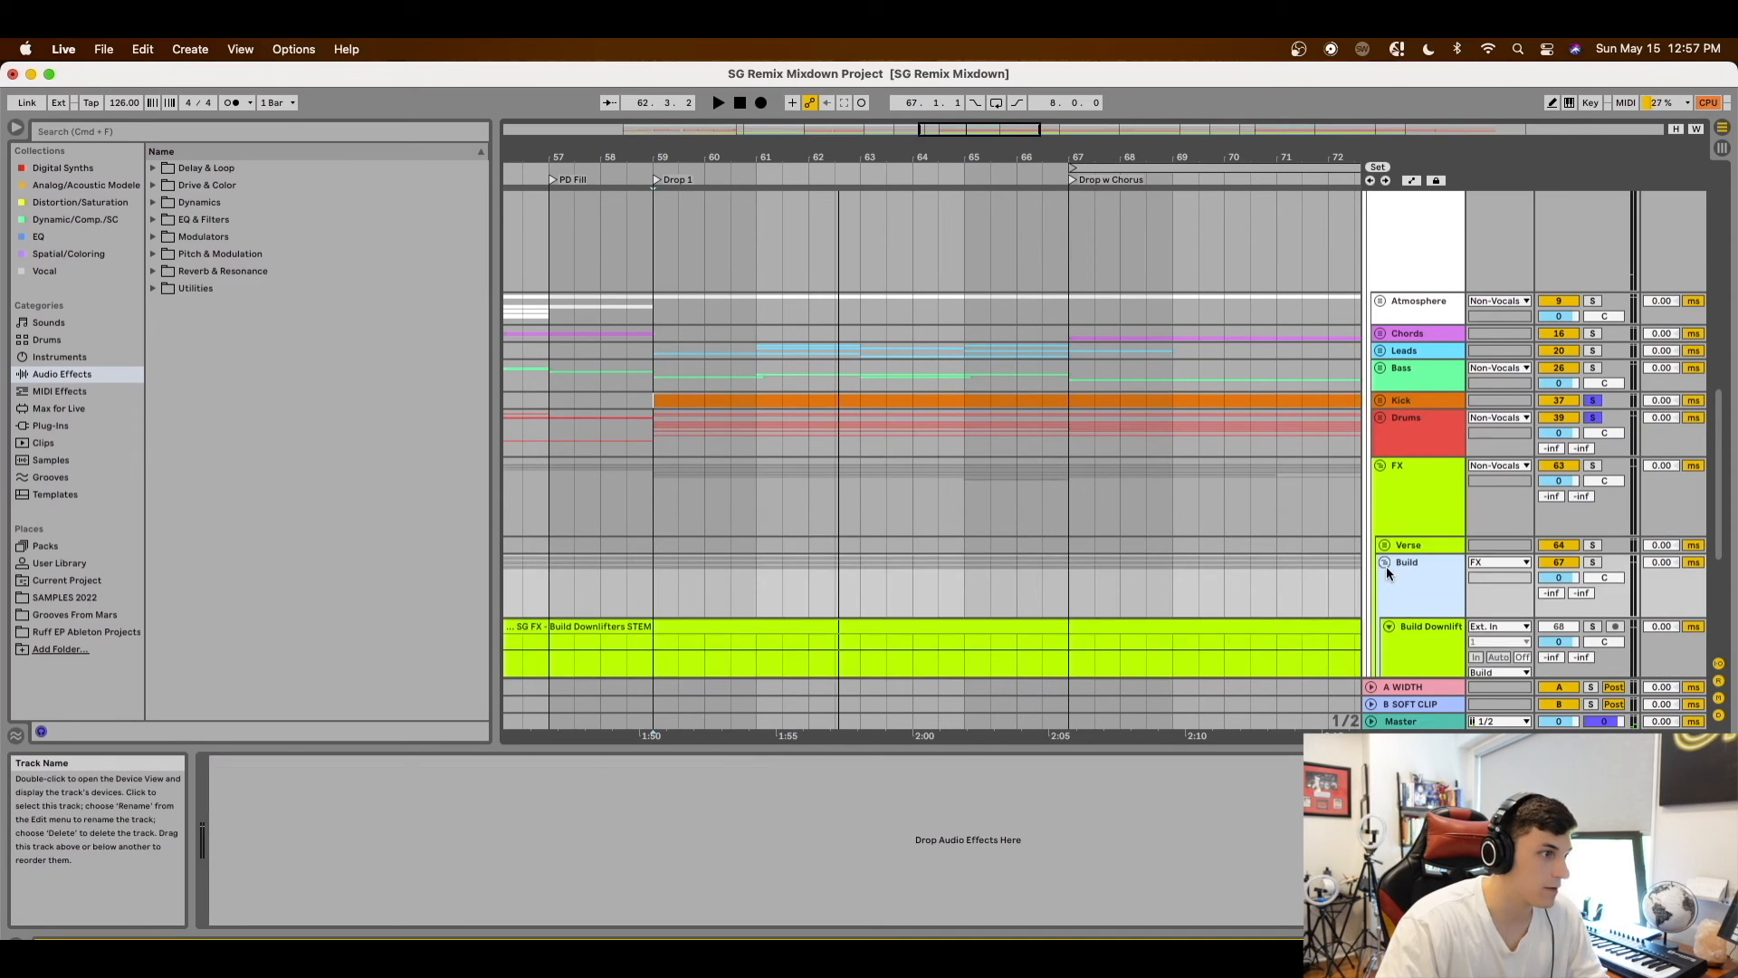
Fold the Build subgroup and unfold the Drop subgroup within the FX group
left_click(1385, 562)
left_click(1385, 579)
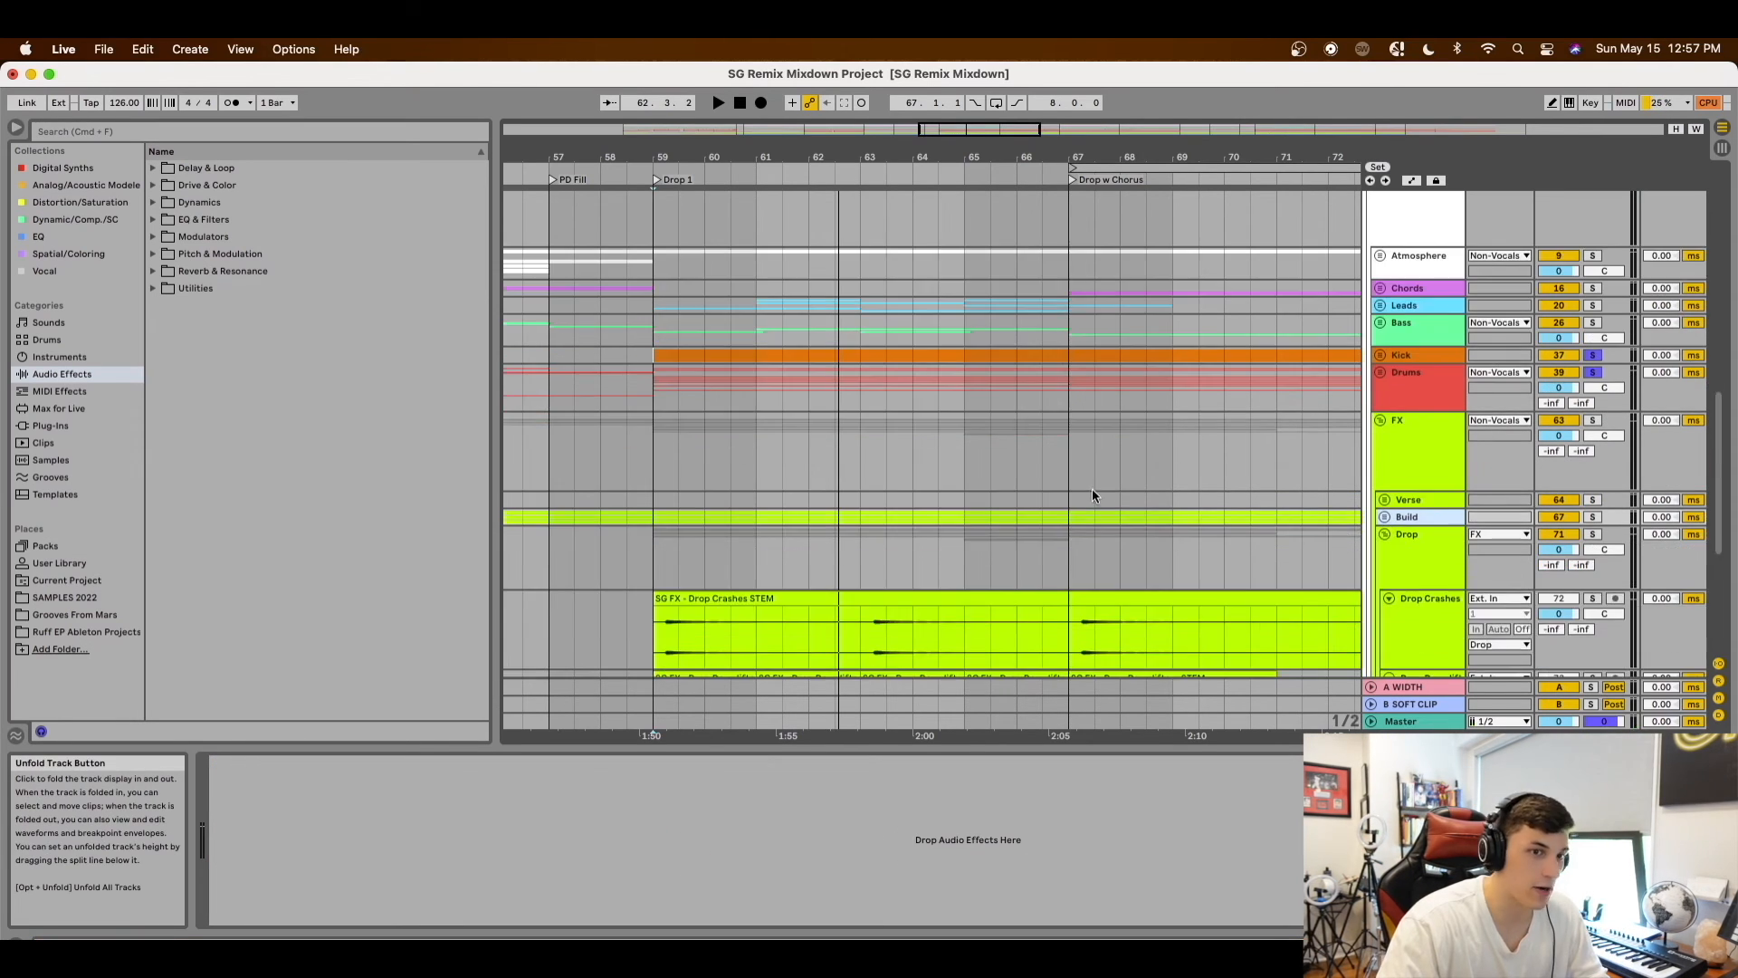
scroll(777, 538, "down", 3)
Listen to the Drop Crashes, Drop Downlifters and Drop Noise stems soloed one after another from bar 59
left_click(650, 525)
left_click(1592, 508)
key("space")
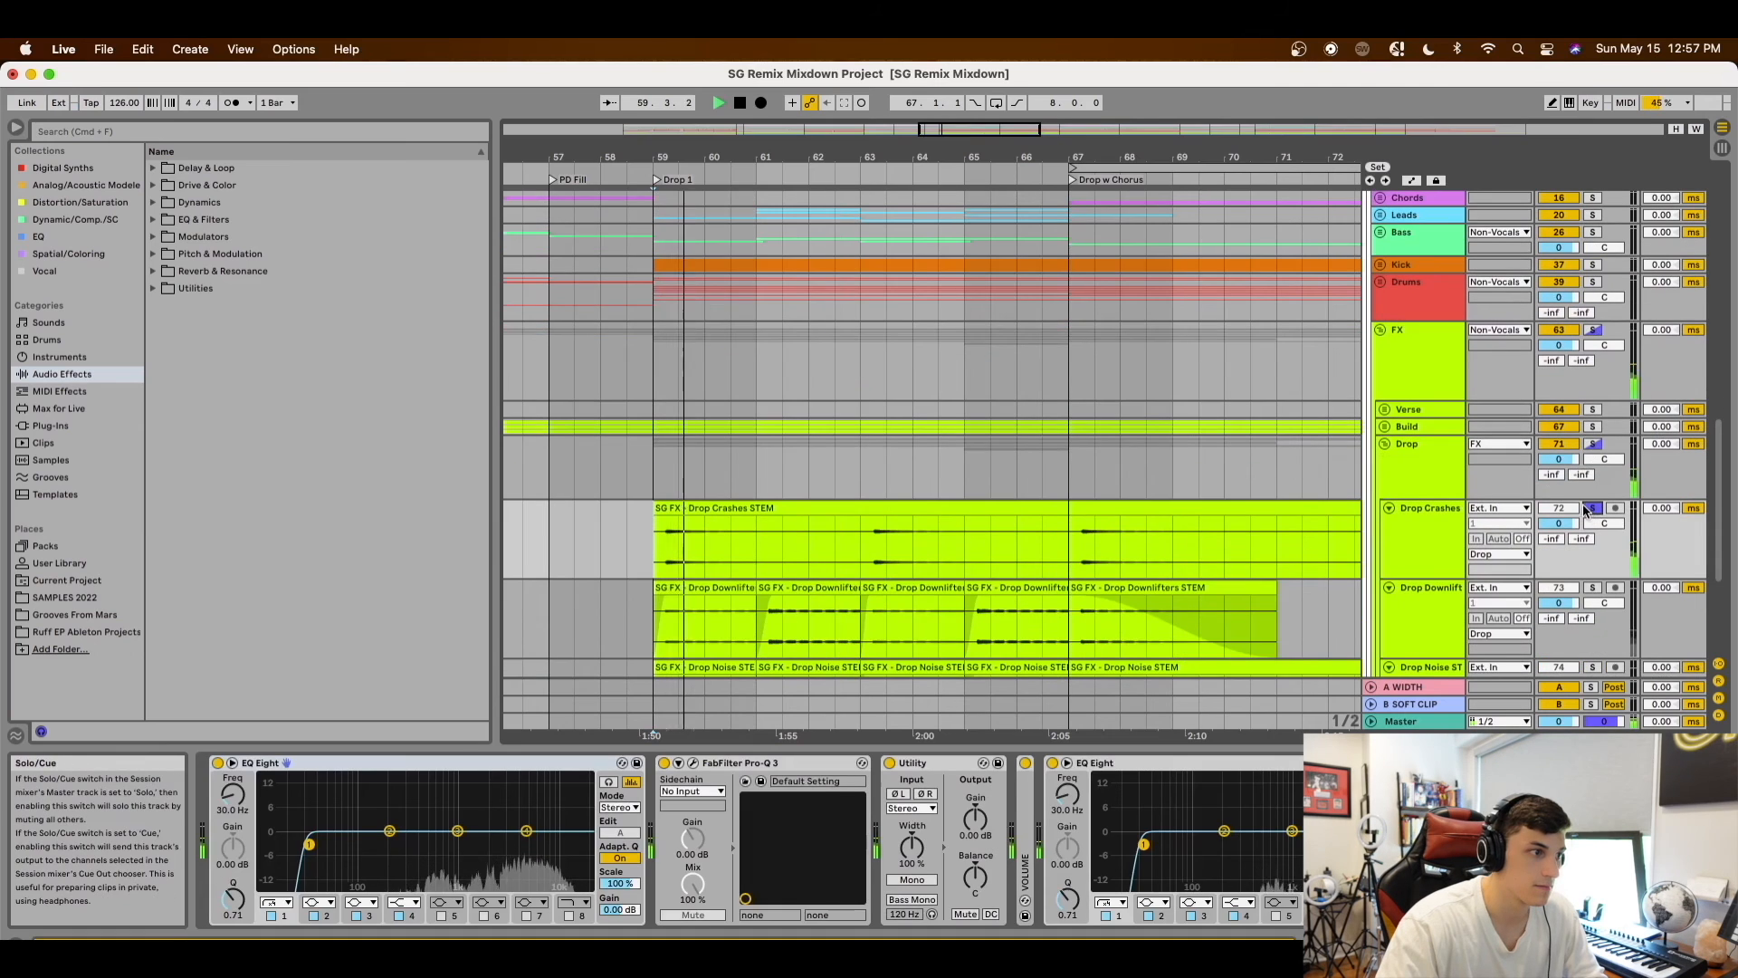
scroll(1316, 462, "down", 2)
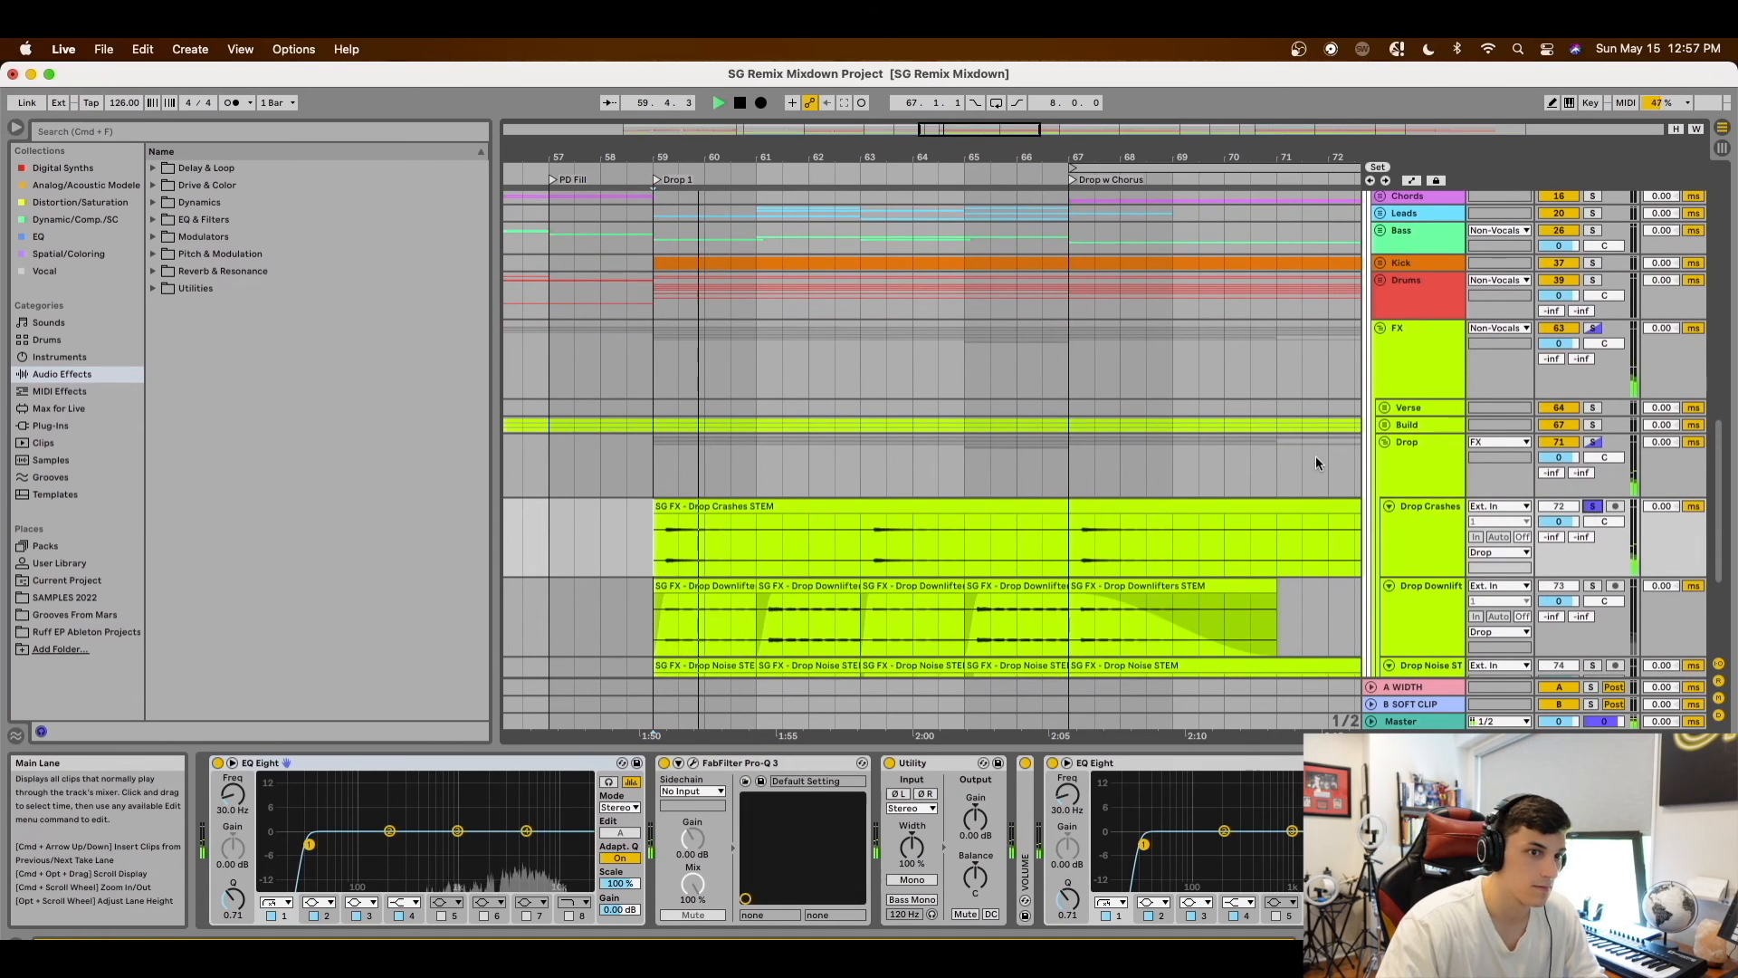
scroll(1316, 462, "down", 1)
left_click(1593, 514)
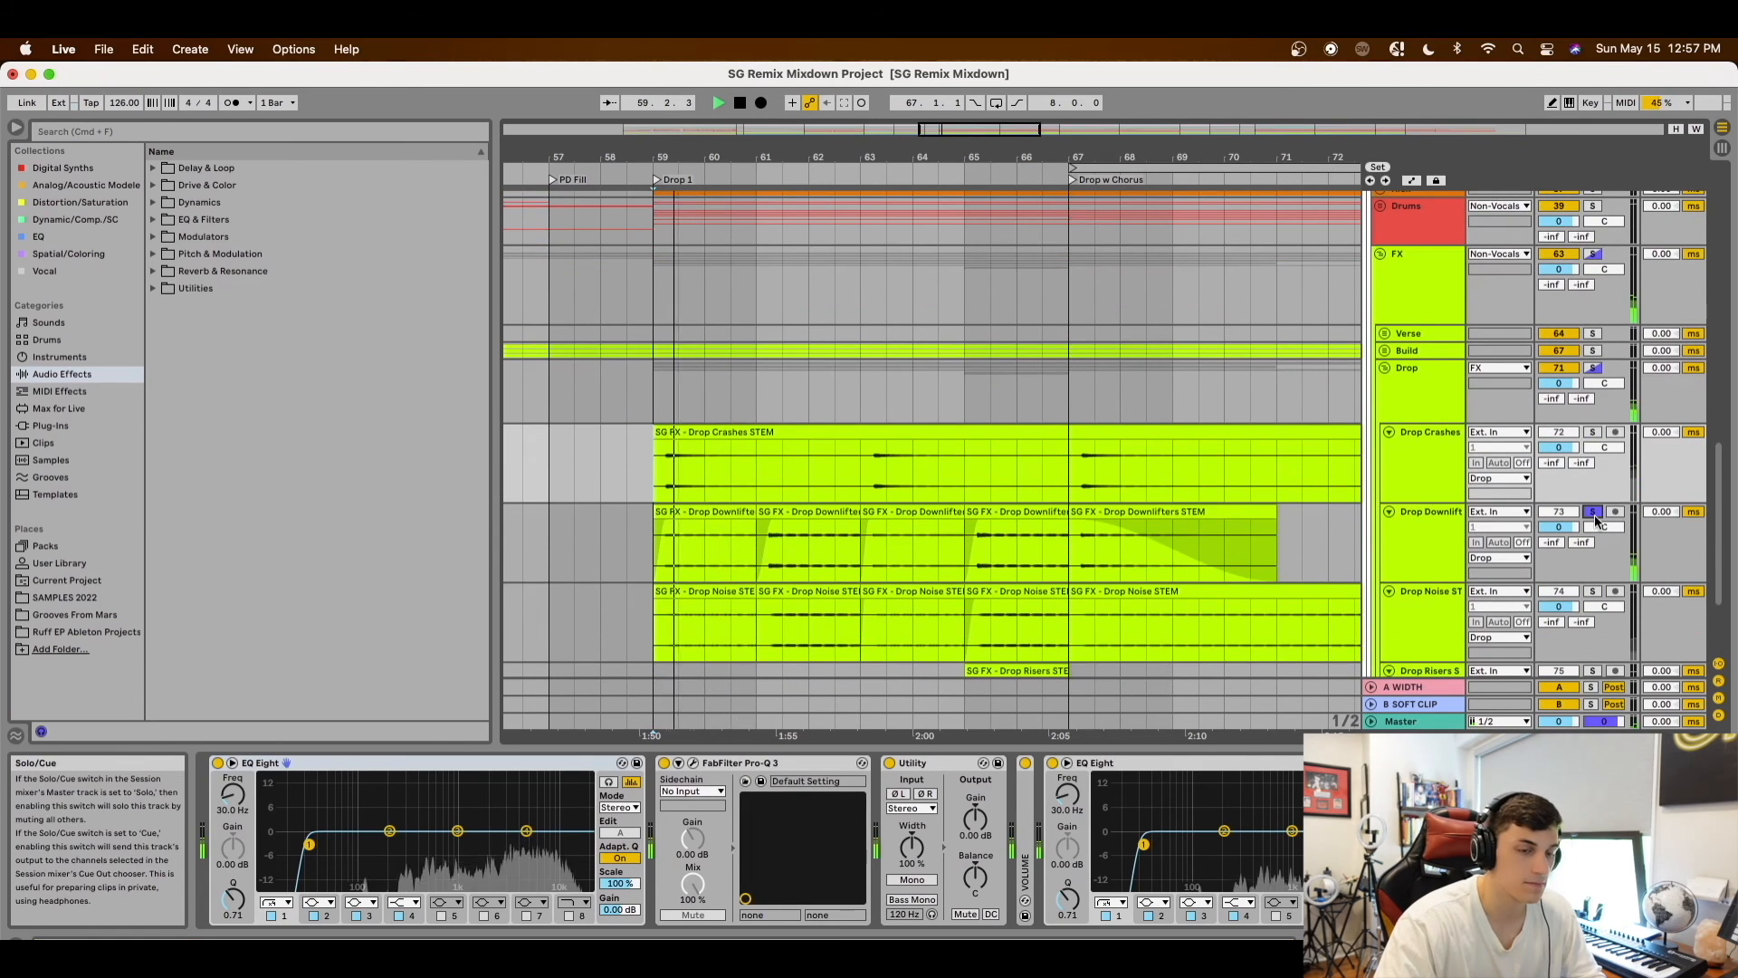
left_click(1599, 594)
scroll(1222, 375, "down", 3)
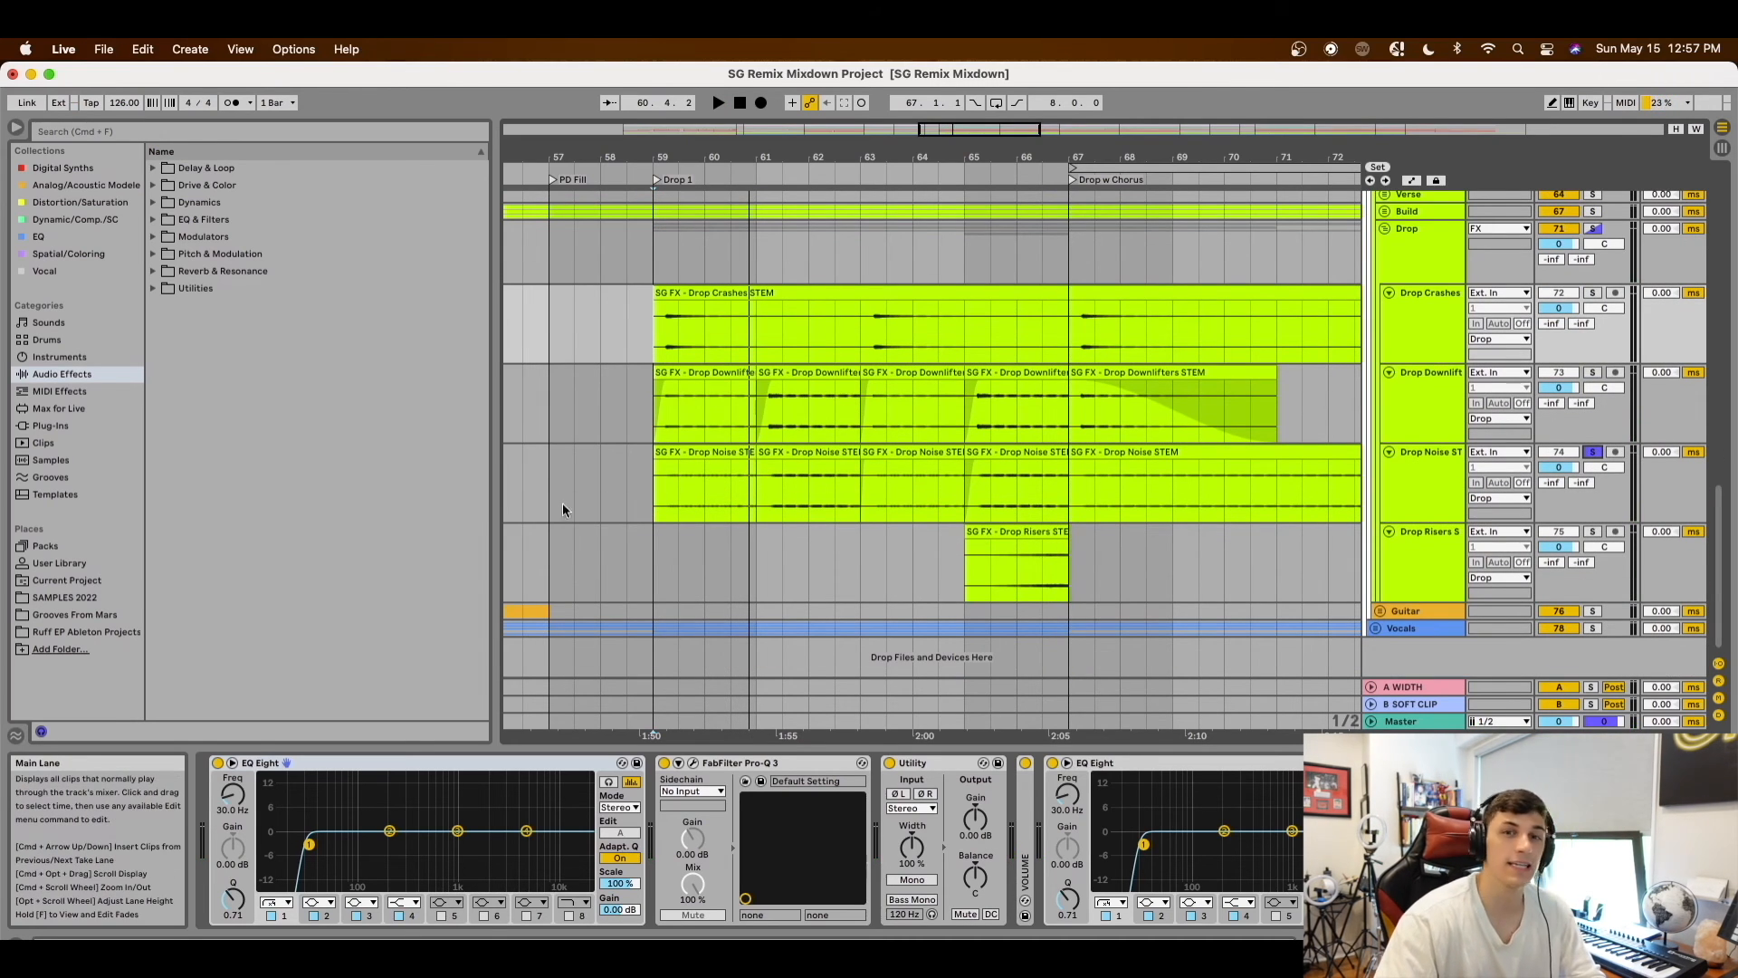
Replay the soloed Drop Noise STEM track from bar 59 and then nearer the end of Drop 1
left_click(670, 485)
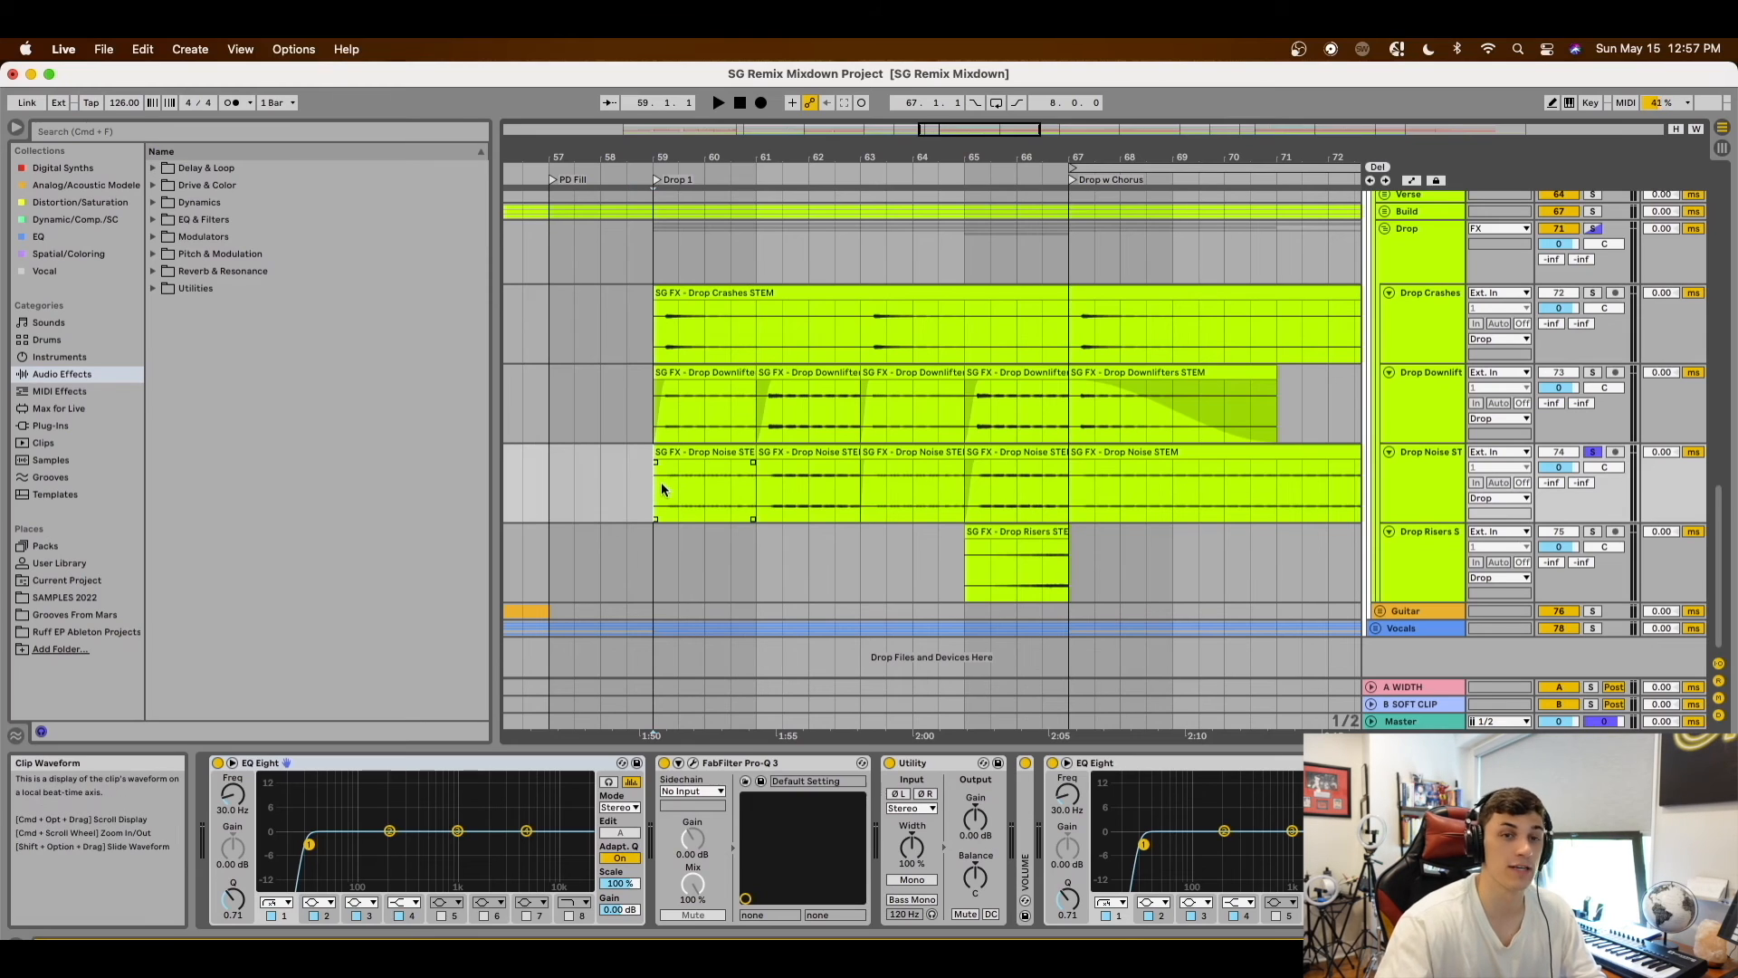
key("space")
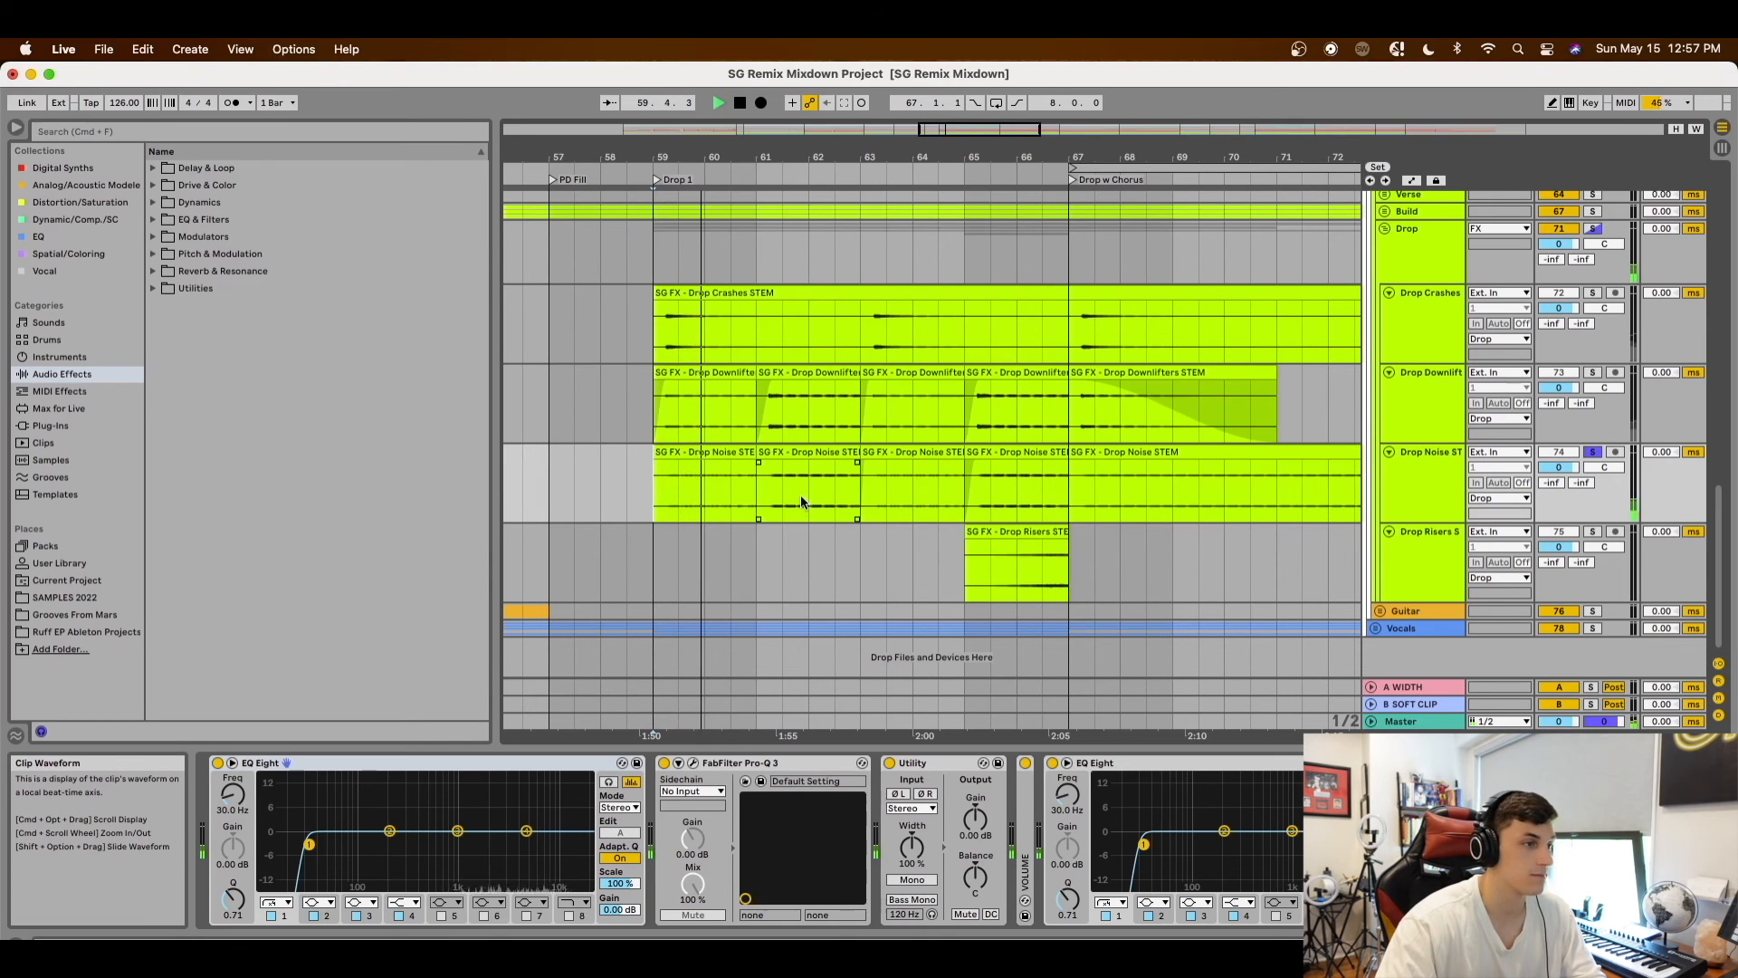
left_click(1044, 512)
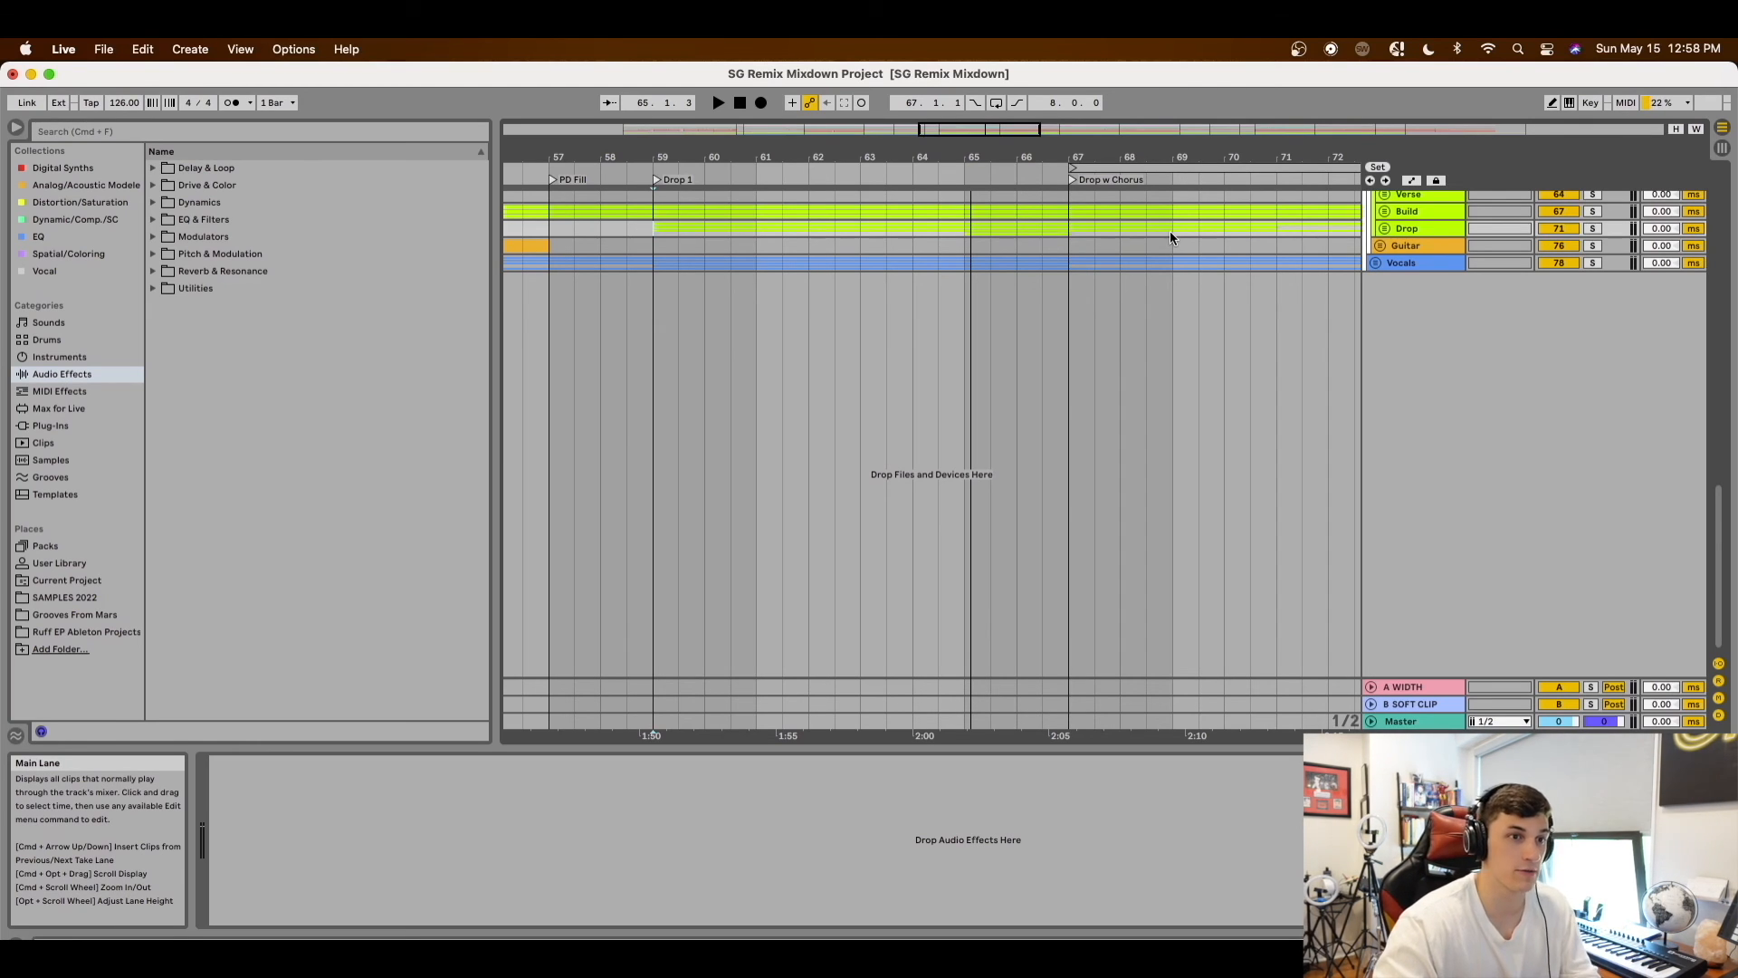
Fold the FX group and listen to the full mix from about bar 58, just before Drop 1
scroll(1224, 308, "up", 3)
left_click(1379, 262)
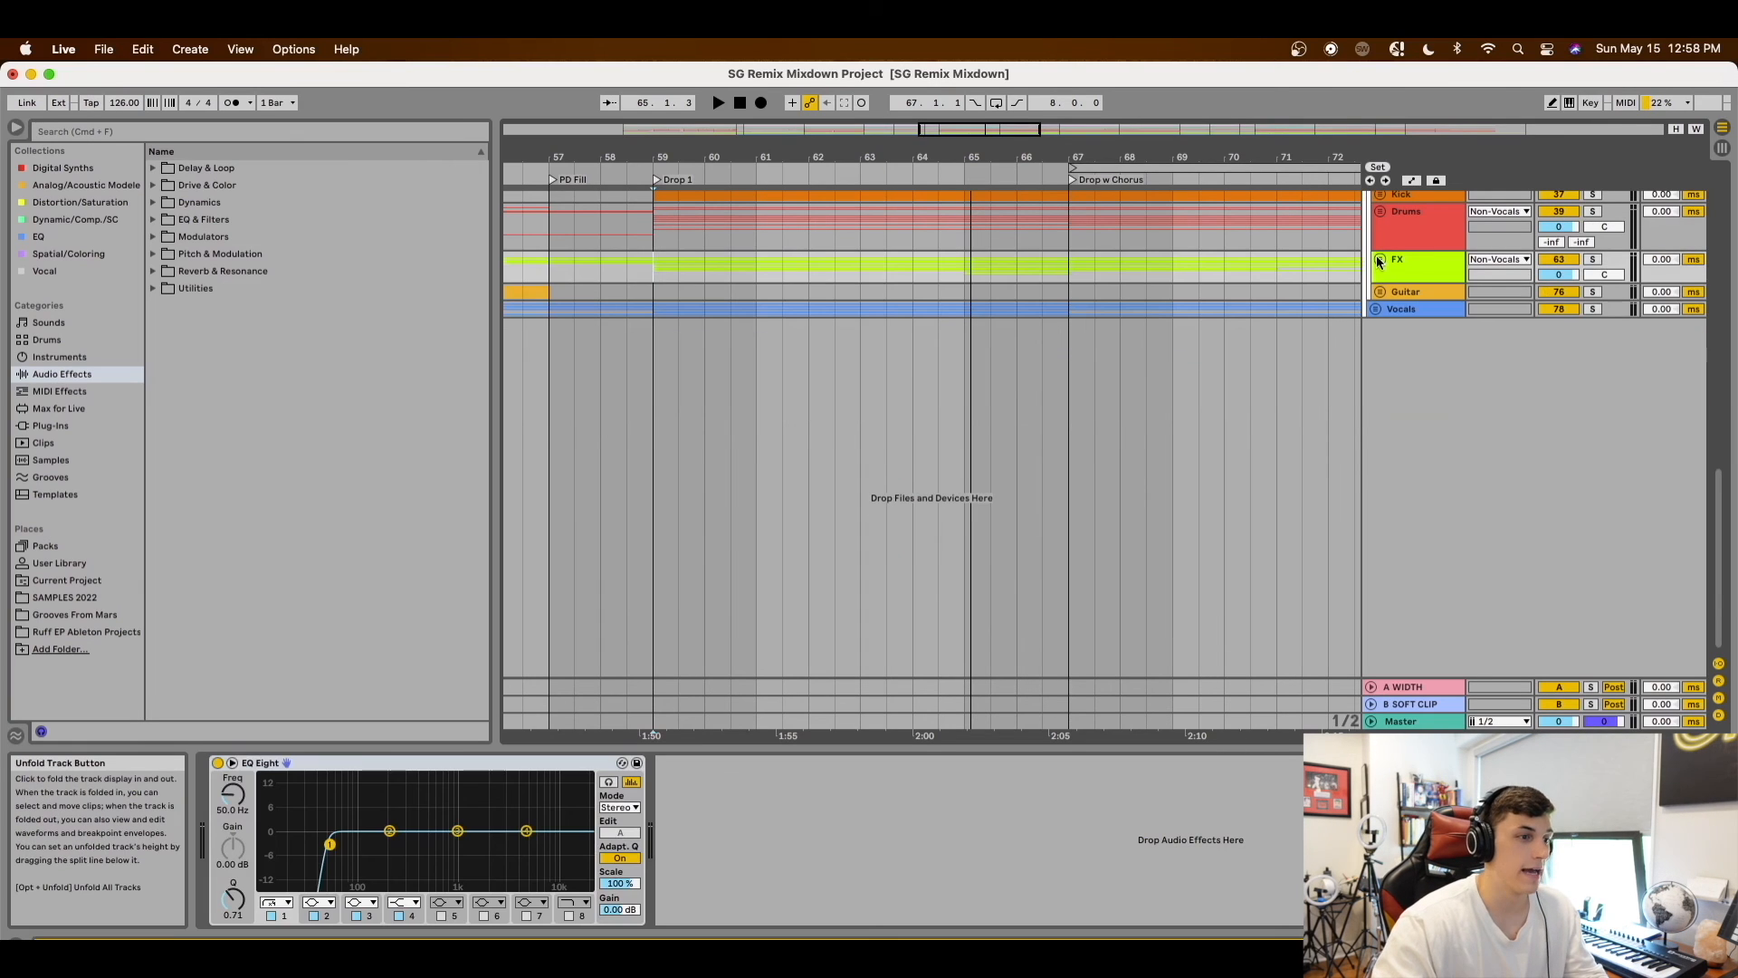
scroll(1245, 263, "up", 9)
scroll(1168, 286, "down", 5)
scroll(1150, 312, "down", 3)
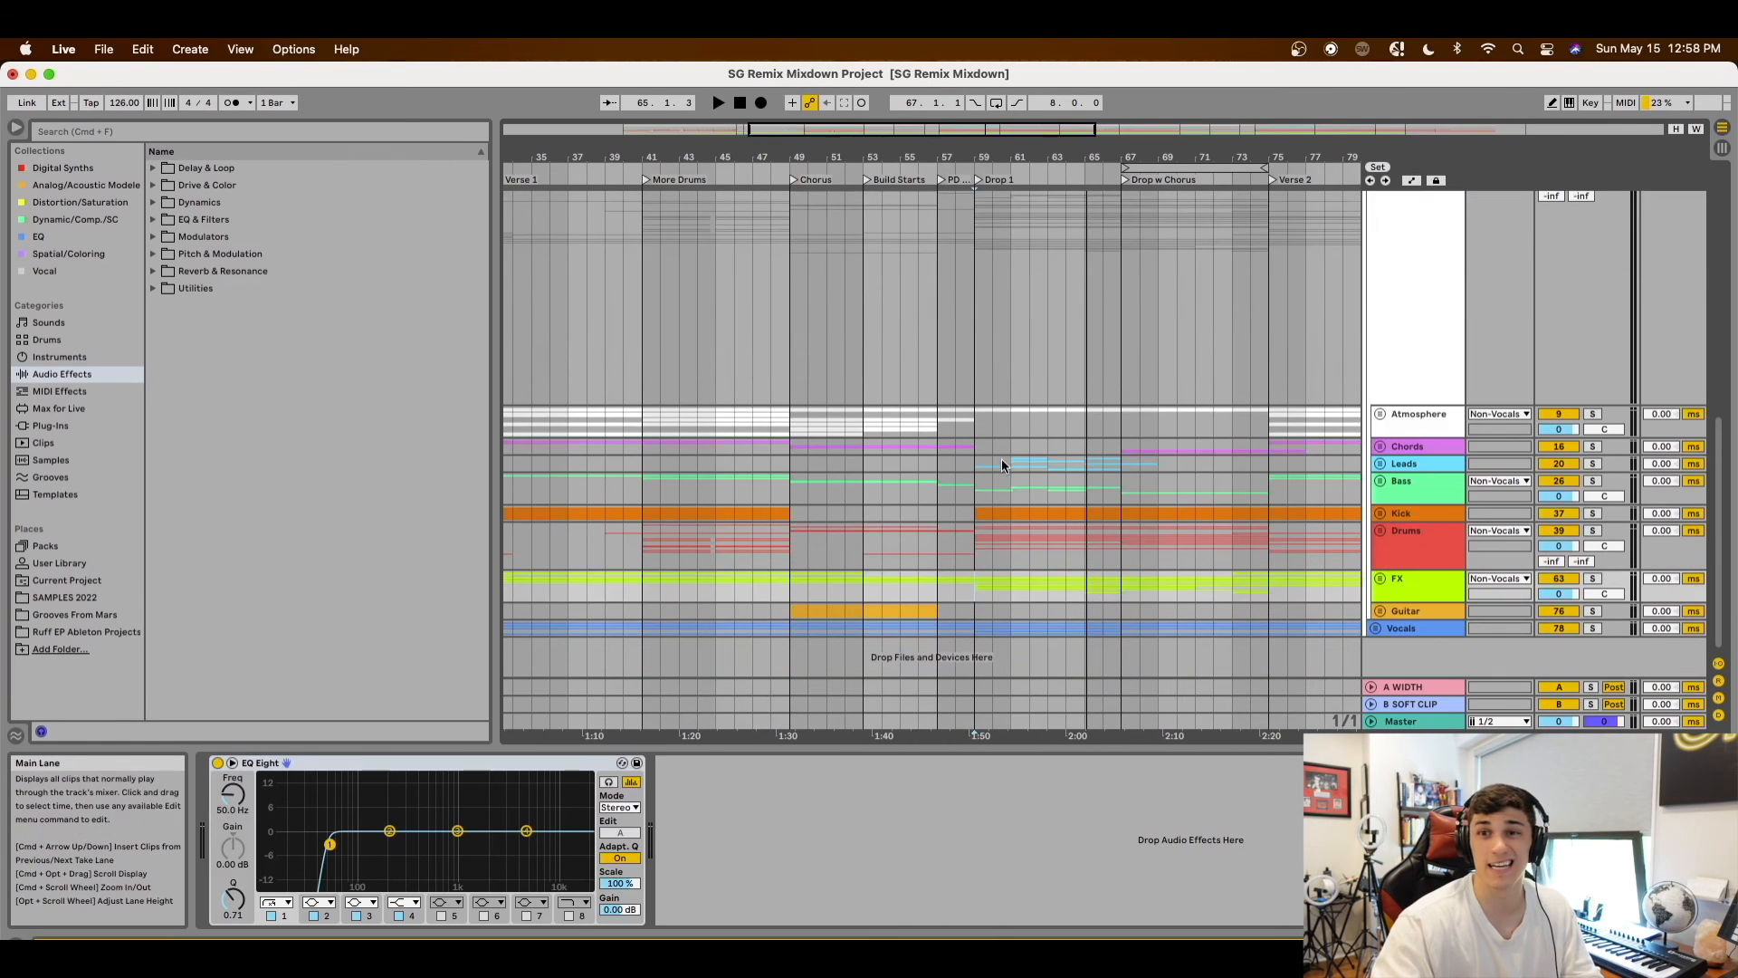
left_click(954, 478)
key("space")
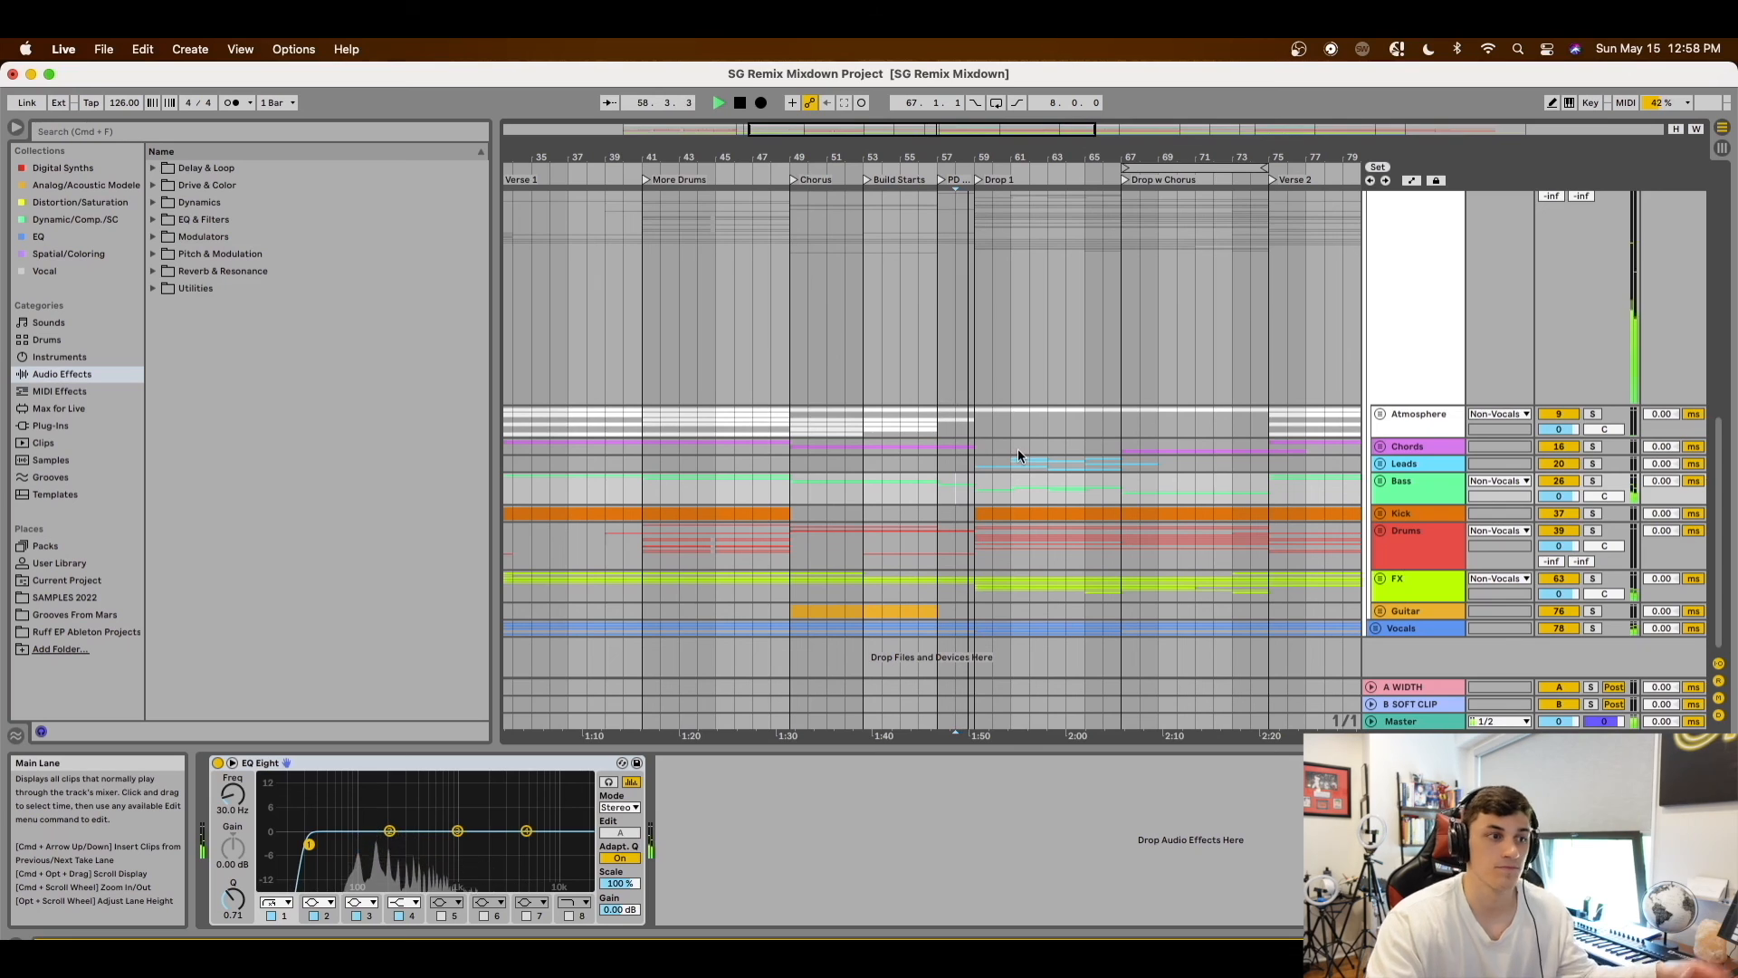